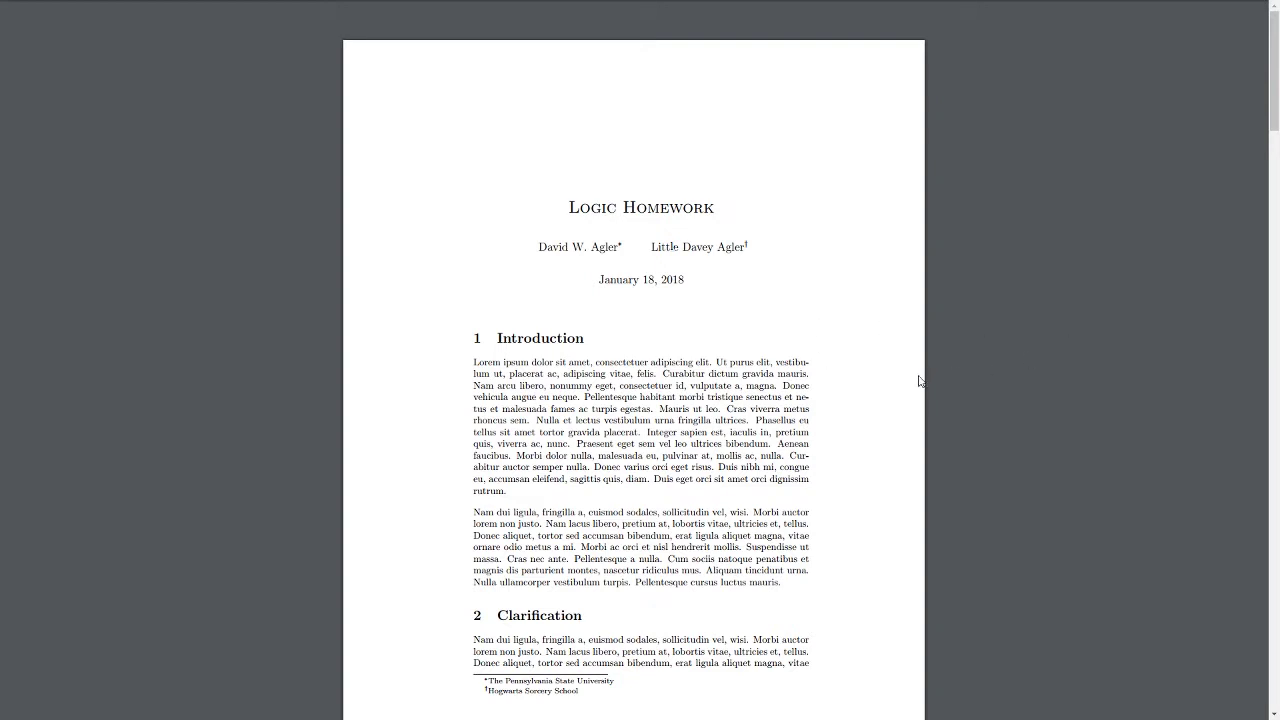
Scroll the Logic Homework PDF and select the Pennsylvania State University and Hogwarts Sorcery School footnotes
{"action": "scroll", "coordinate": [880, 405], "scroll_direction": "up", "scroll_amount": 3}
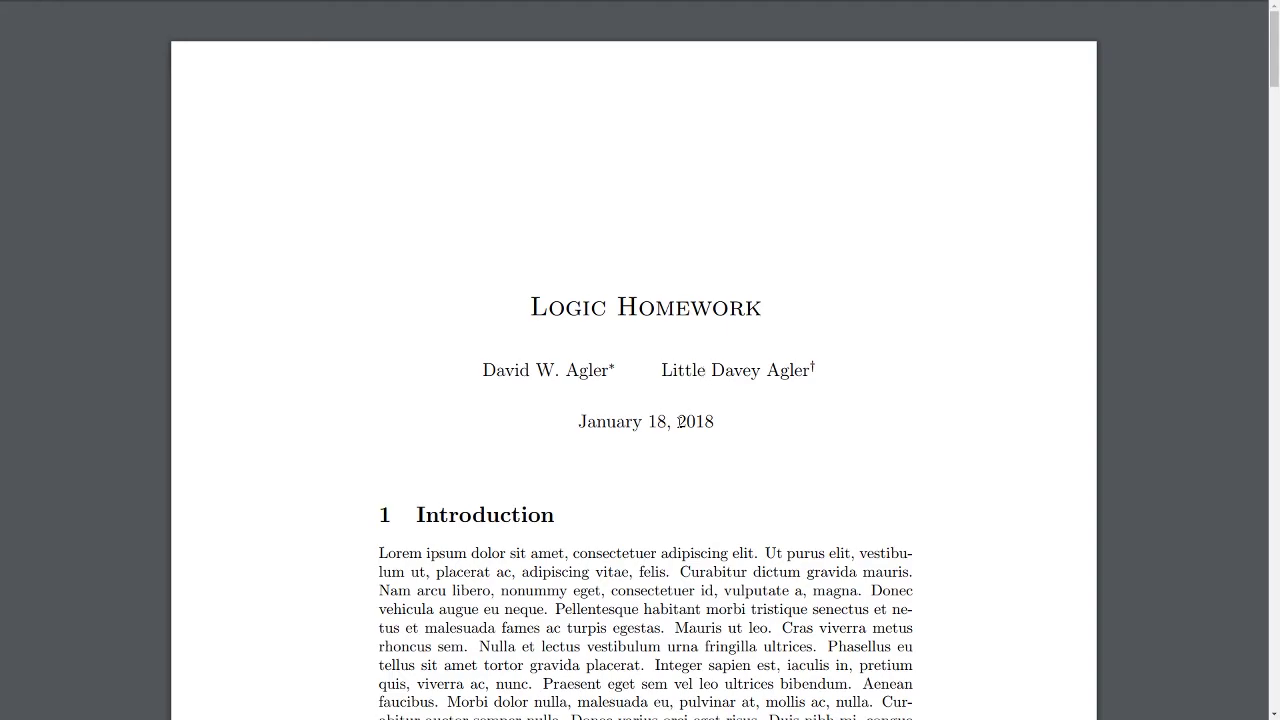
{"action": "scroll", "coordinate": [669, 438], "scroll_direction": "down", "scroll_amount": 2}
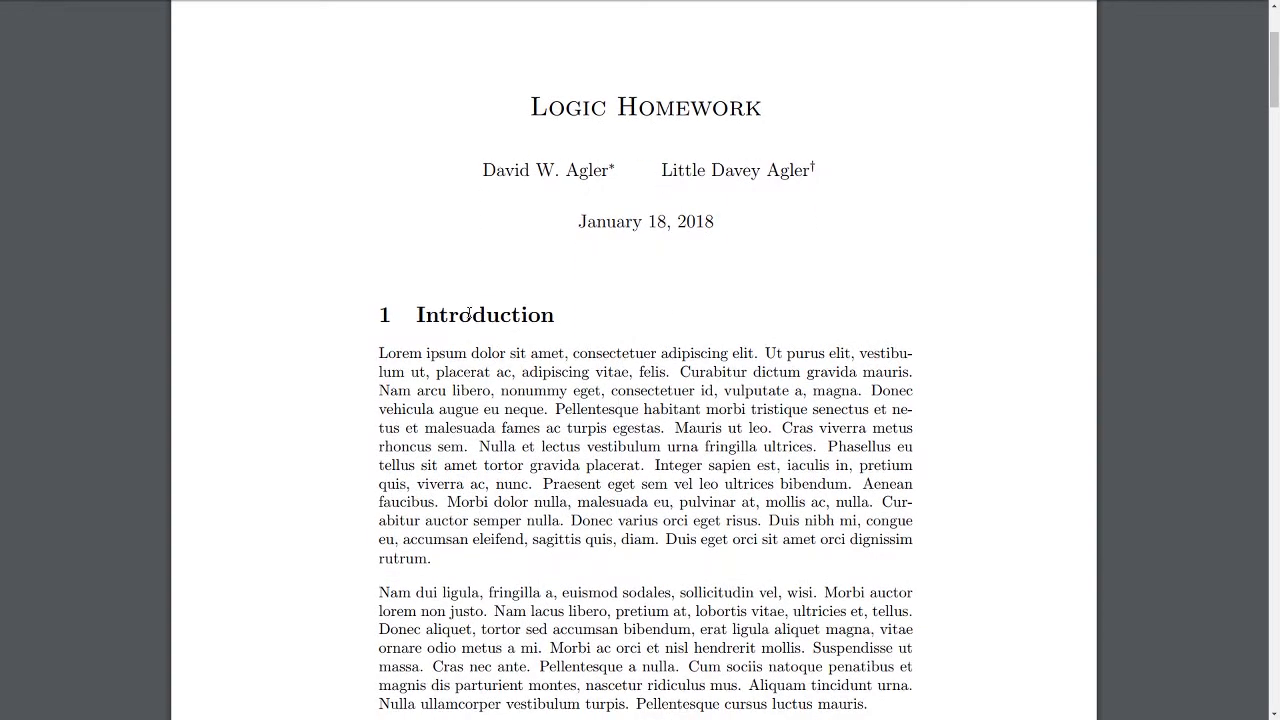
{"action": "scroll", "coordinate": [646, 462], "scroll_direction": "down", "scroll_amount": 6}
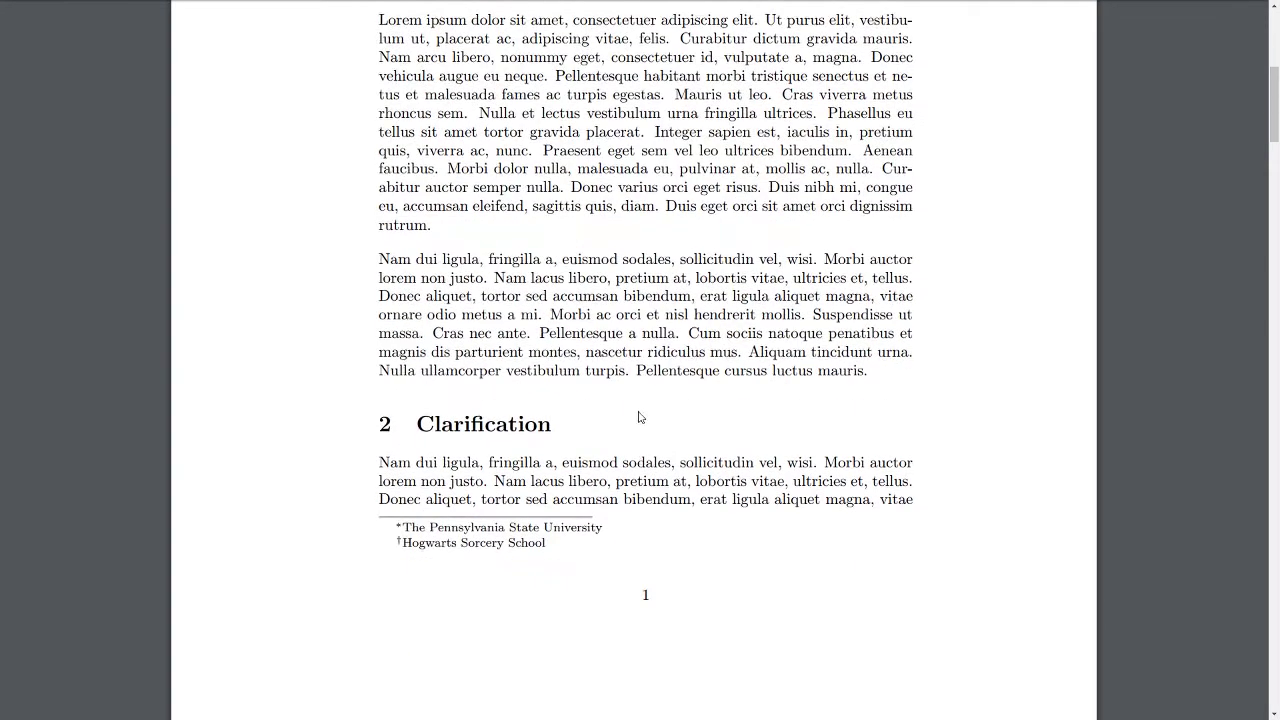
{"action": "left_click_drag", "start_coordinate": [402, 262], "coordinate": [604, 265]}
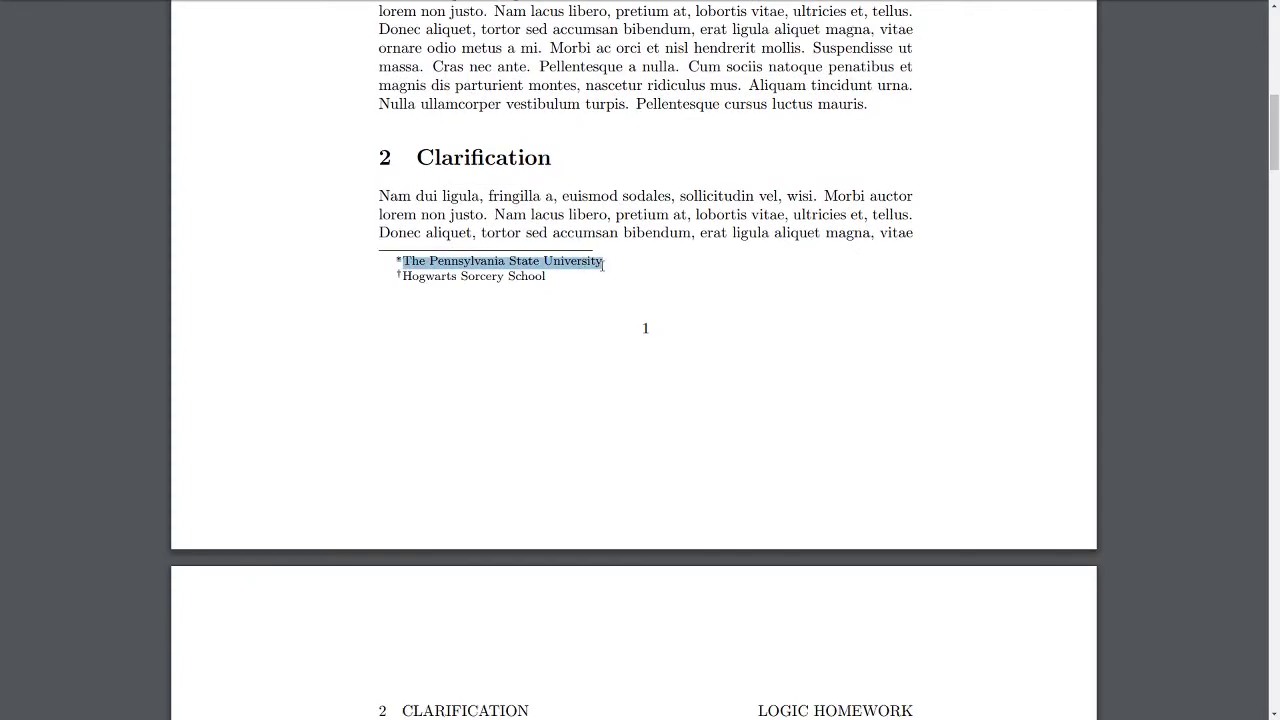
{"action": "scroll", "coordinate": [584, 215], "scroll_direction": "up", "scroll_amount": 5}
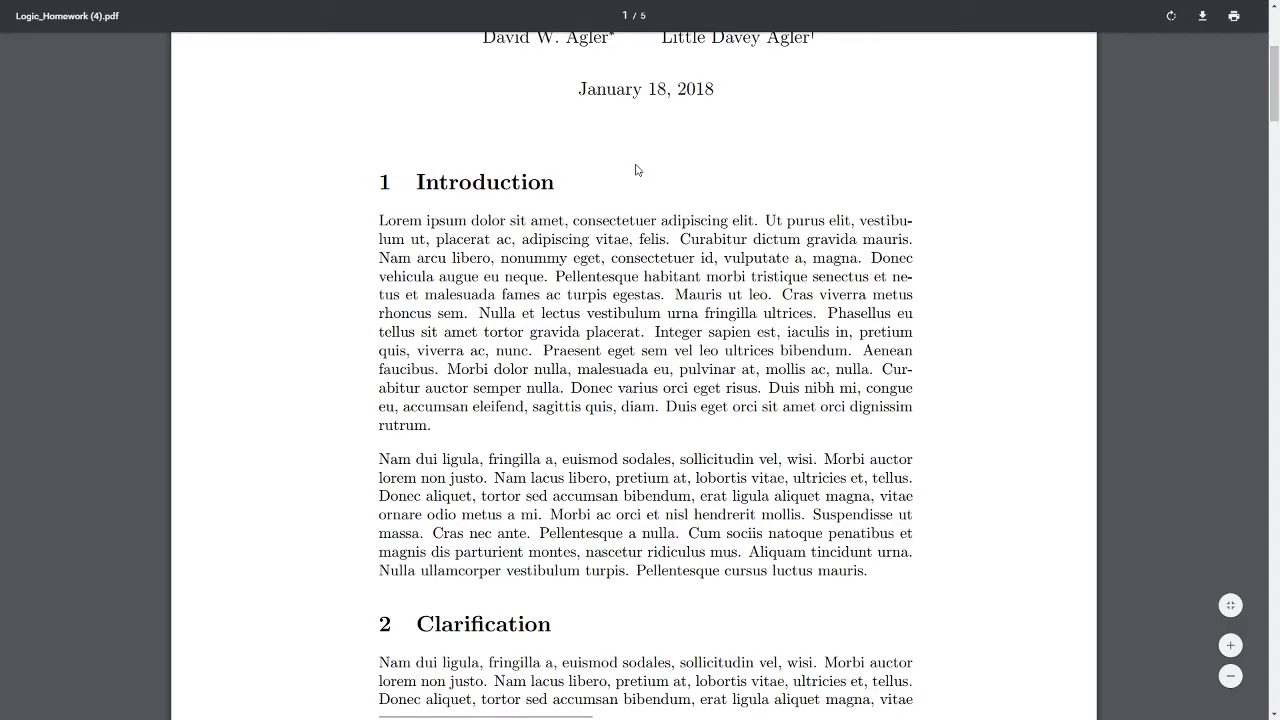
{"action": "scroll", "coordinate": [615, 507], "scroll_direction": "down", "scroll_amount": 2}
{"action": "left_click", "coordinate": [540, 622]}
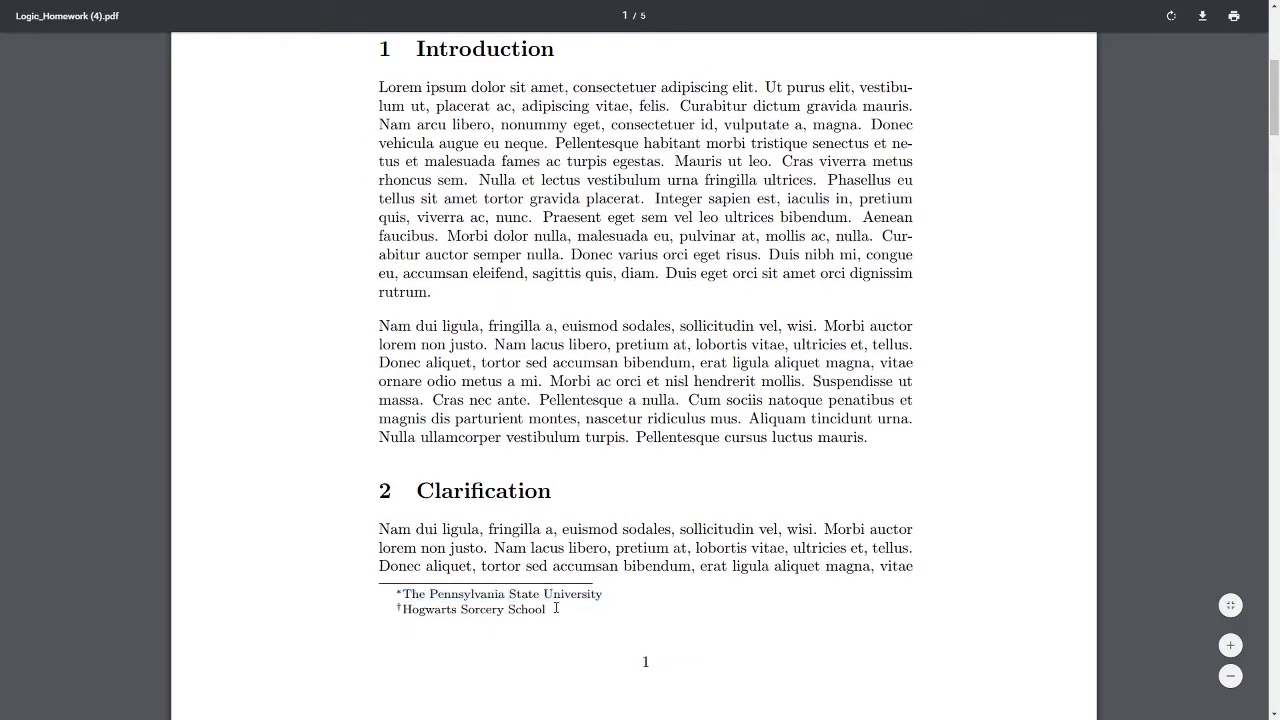
{"action": "left_click_drag", "start_coordinate": [555, 612], "coordinate": [404, 606]}
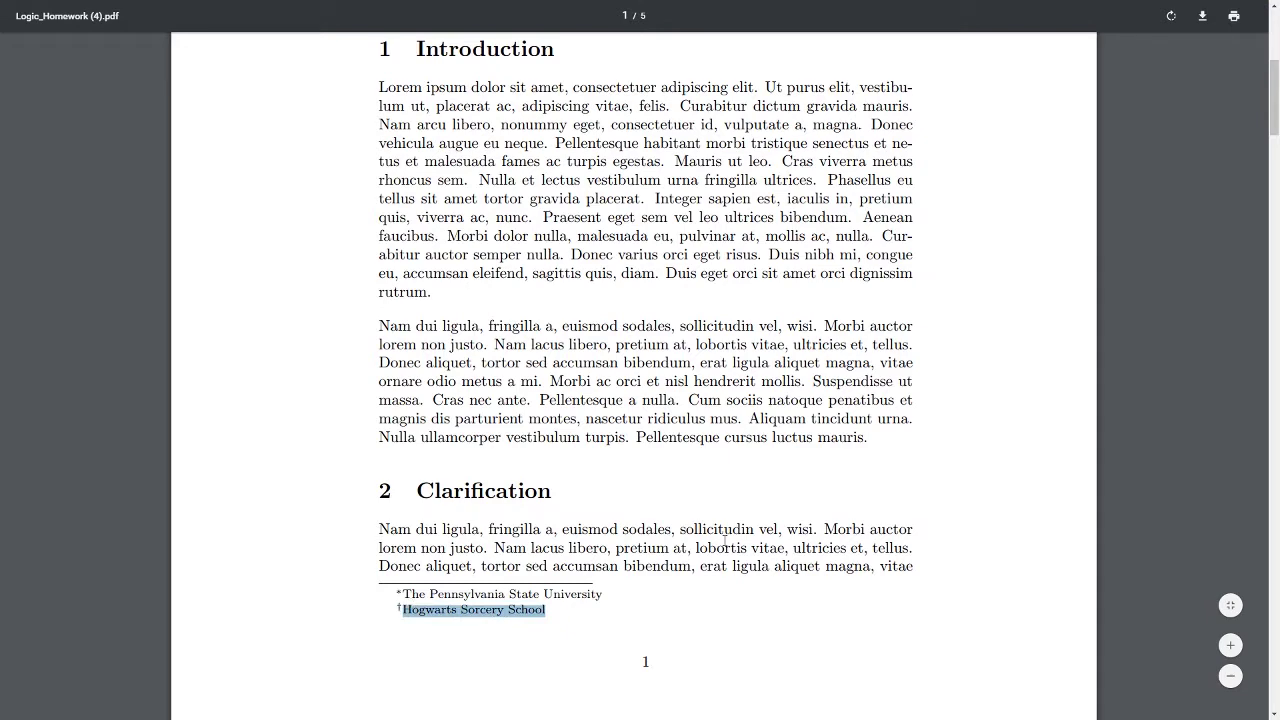
Select the '2 CLARIFICATION' and 'LOGIC HOMEWORK' running headers
{"action": "scroll", "coordinate": [722, 528], "scroll_direction": "down", "scroll_amount": 8}
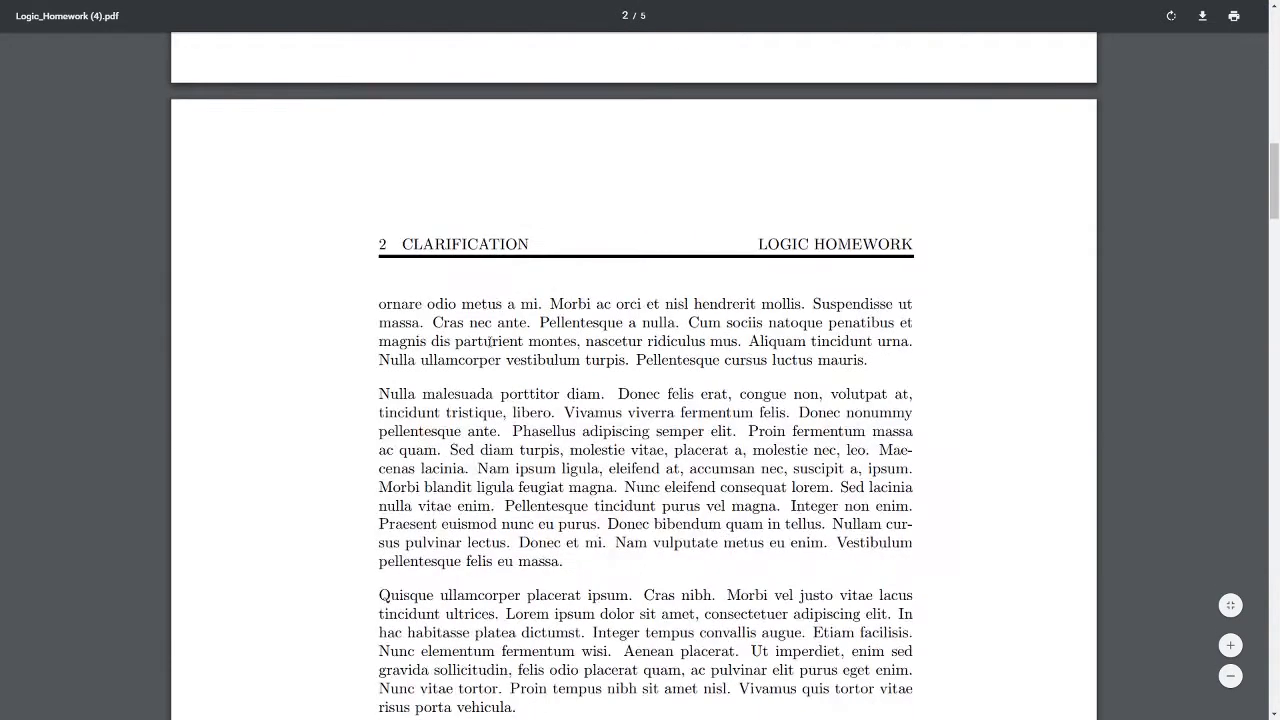
{"action": "left_click_drag", "start_coordinate": [381, 243], "coordinate": [529, 242]}
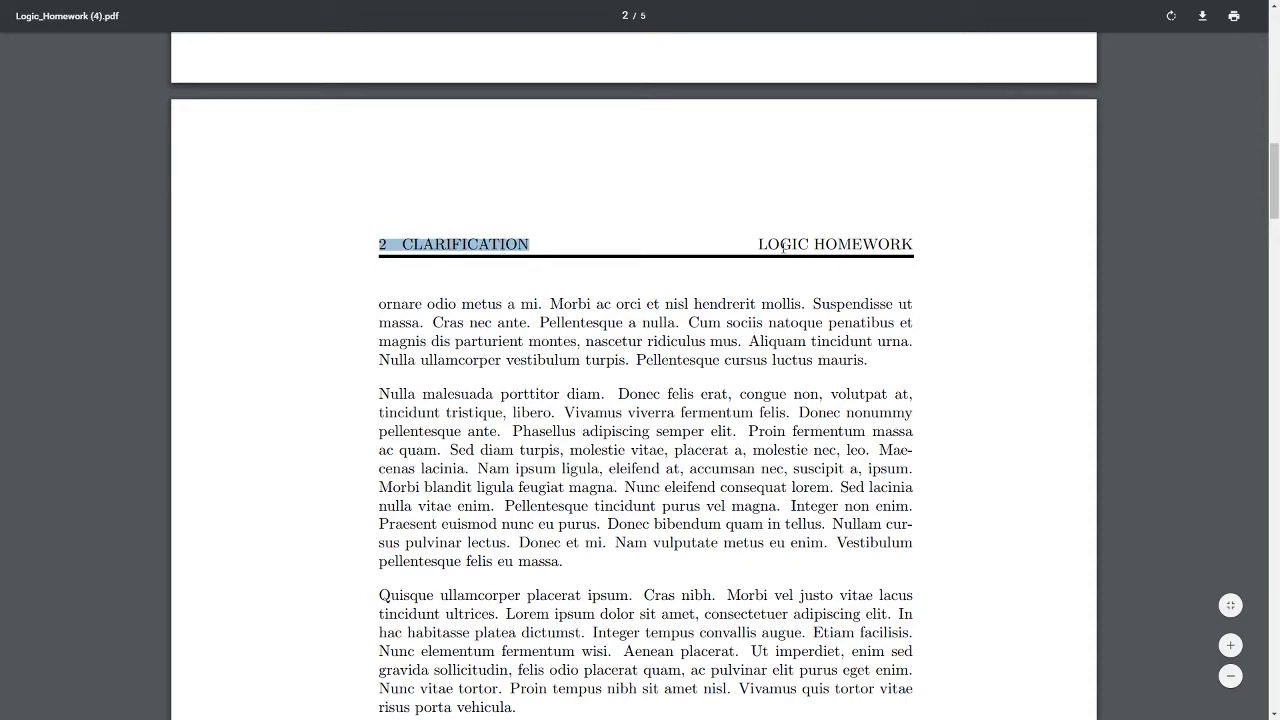
{"action": "left_click_drag", "start_coordinate": [755, 244], "coordinate": [918, 248]}
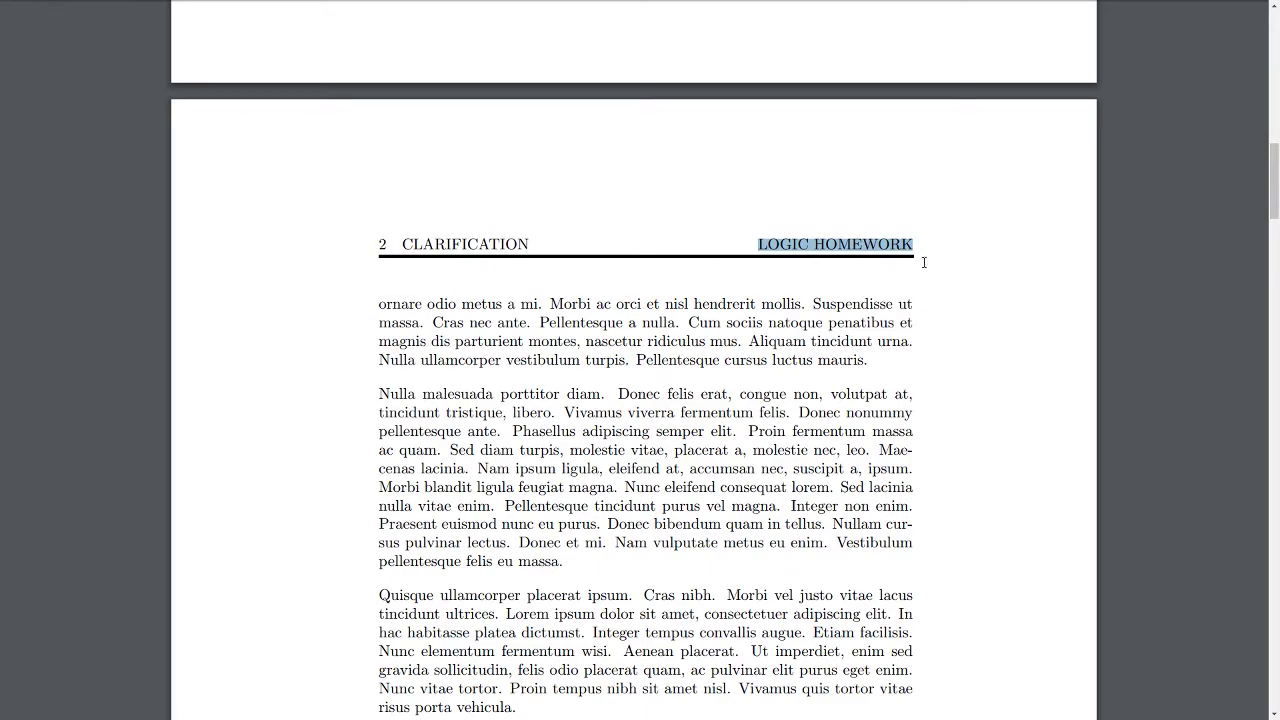
Scroll past Table 1 and the Conclusion to the References on page 5
{"action": "scroll", "coordinate": [918, 260], "scroll_direction": "down", "scroll_amount": 8}
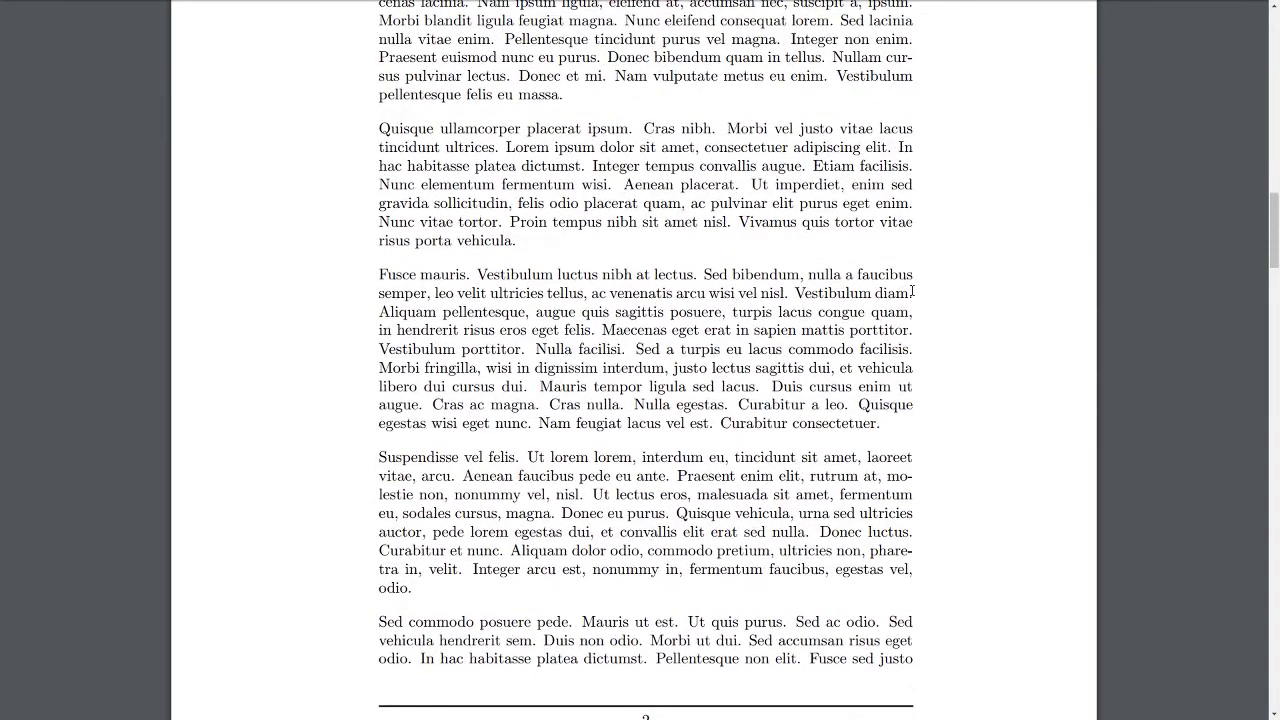
{"action": "scroll", "coordinate": [910, 292], "scroll_direction": "down", "scroll_amount": 4}
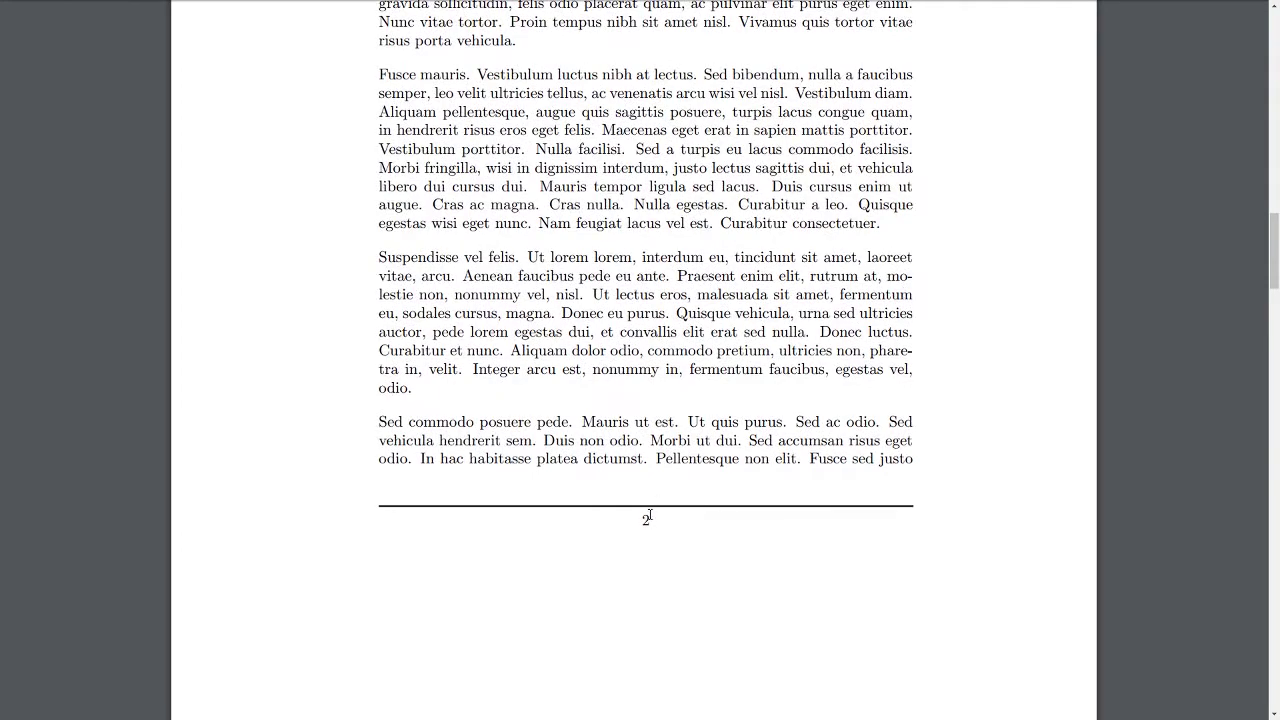
{"action": "scroll", "coordinate": [646, 520], "scroll_direction": "down", "scroll_amount": 18}
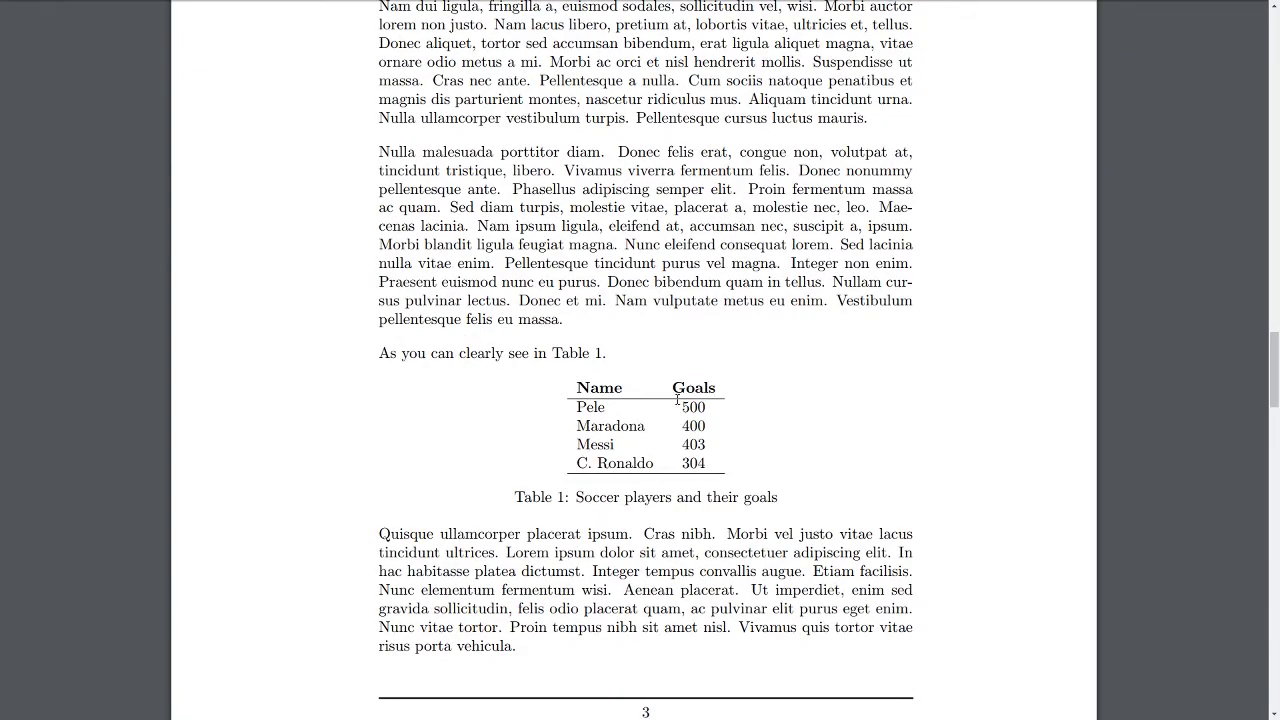
{"action": "scroll", "coordinate": [677, 400], "scroll_direction": "down", "scroll_amount": 18}
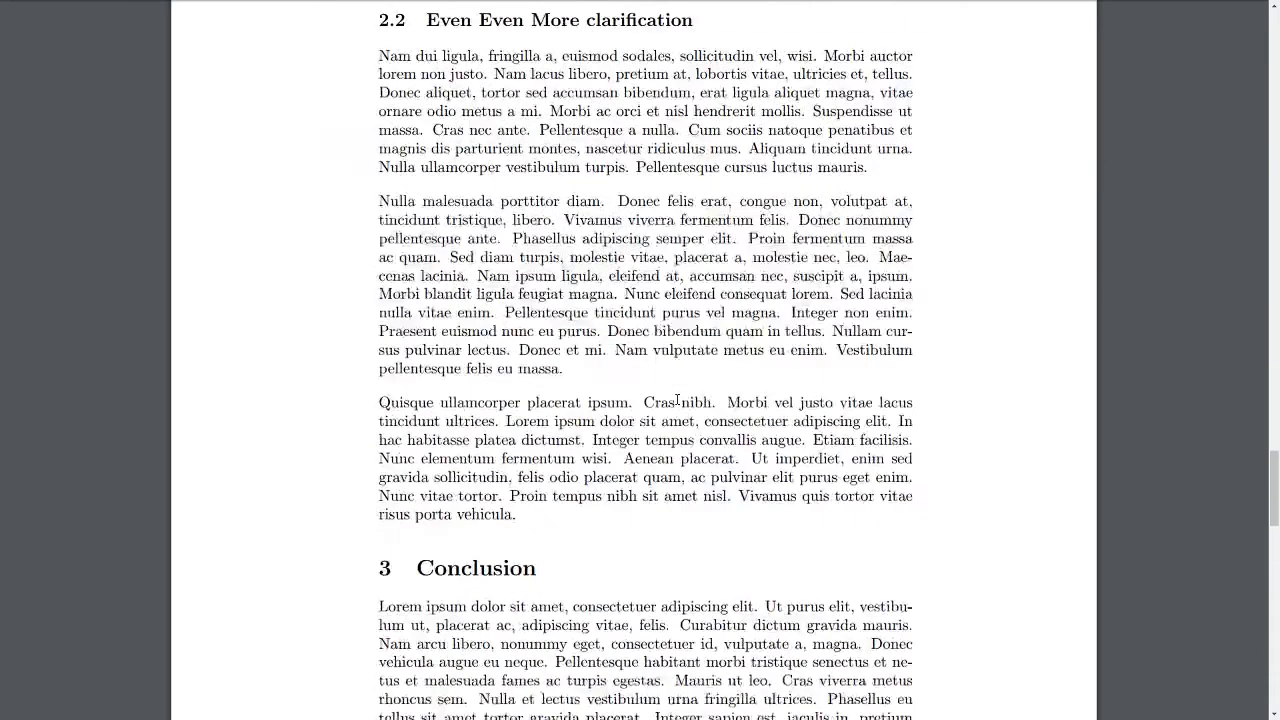
{"action": "scroll", "coordinate": [677, 400], "scroll_direction": "down", "scroll_amount": 6}
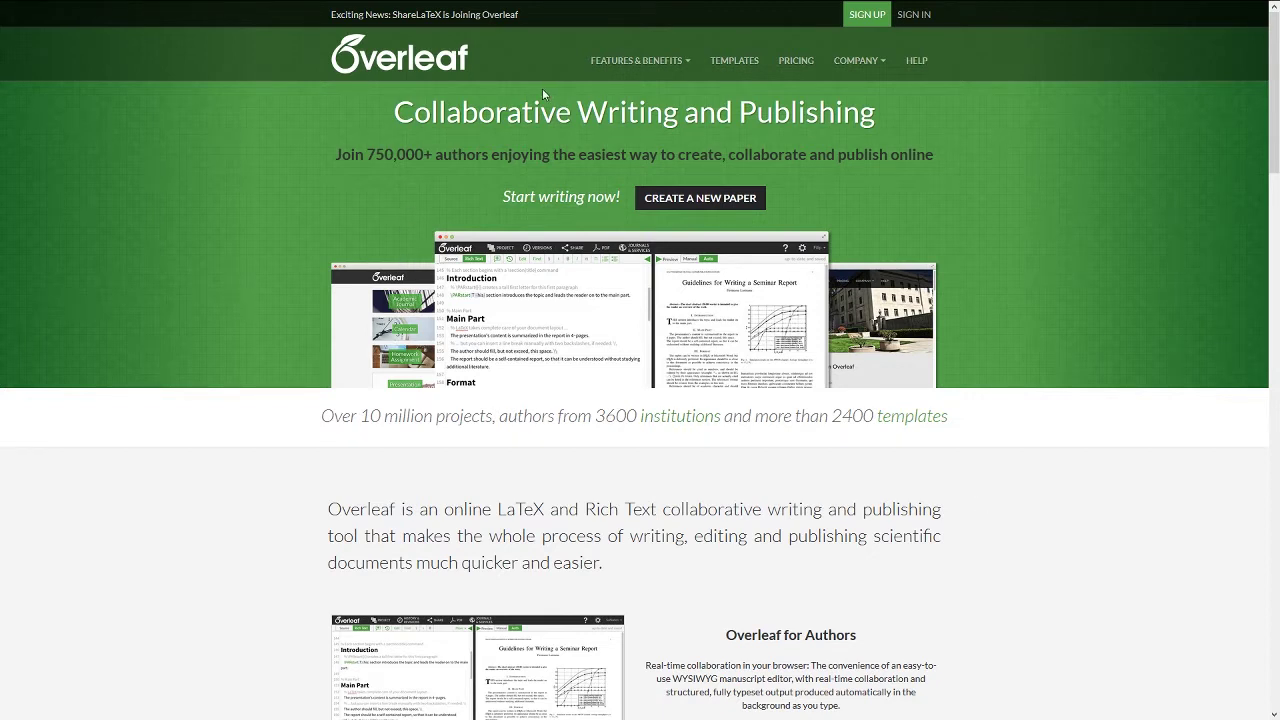
Review the Overleaf Plans and Pricing page with Free, Pro ($12/mo) and Pro+Teach ($20/mo), scrolled to the top
{"action": "mouse_move", "coordinate": [218, 2]}
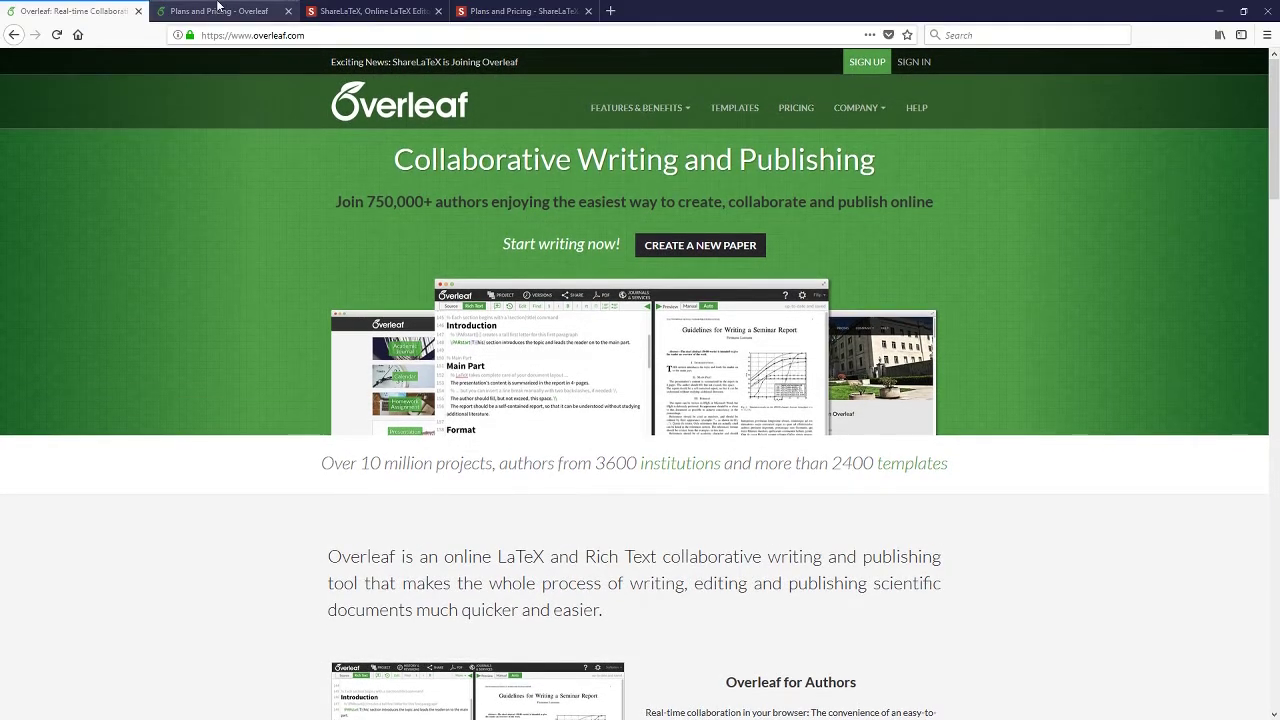
{"action": "left_click", "coordinate": [218, 11]}
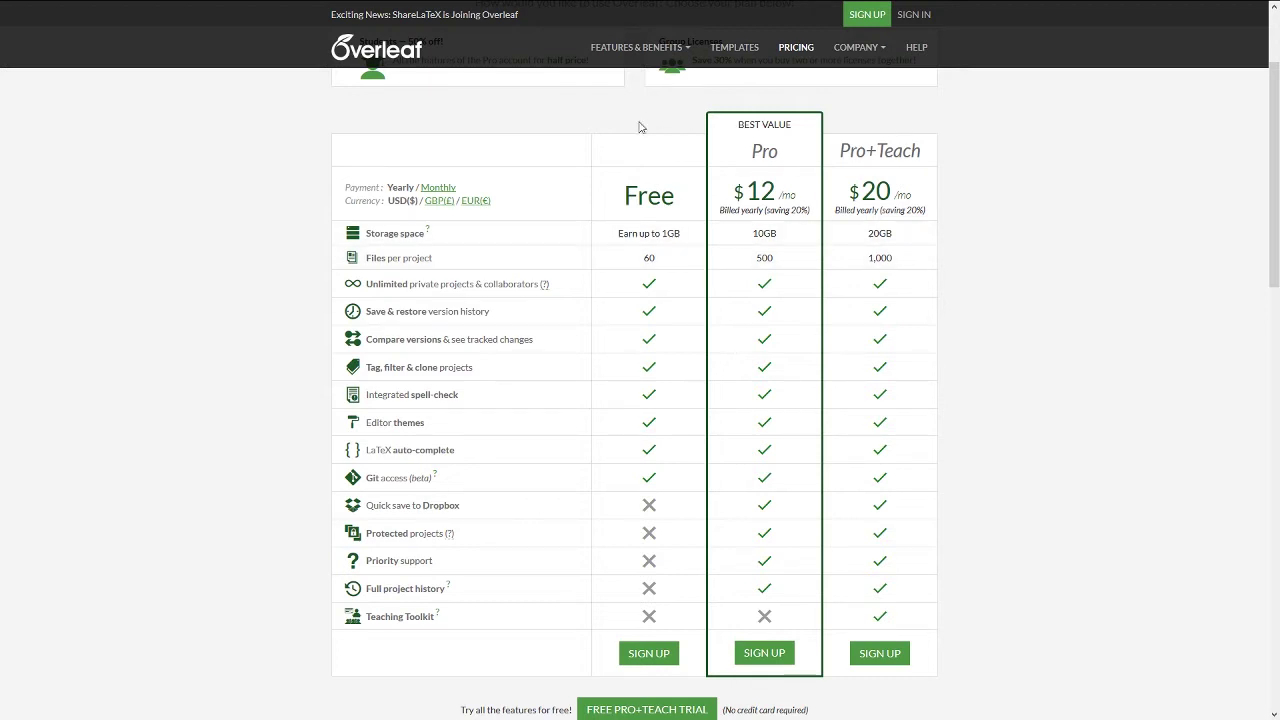
{"action": "scroll", "coordinate": [398, 65], "scroll_direction": "up", "scroll_amount": 2}
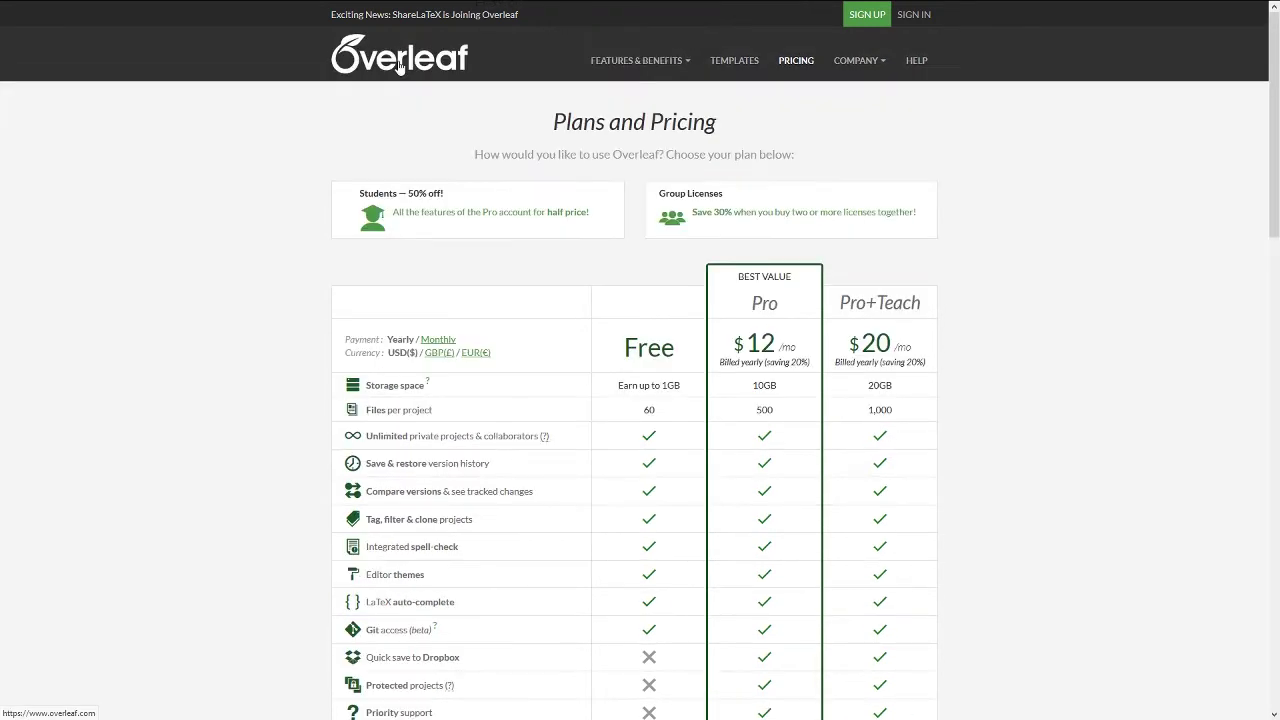
{"action": "mouse_move", "coordinate": [330, 2]}
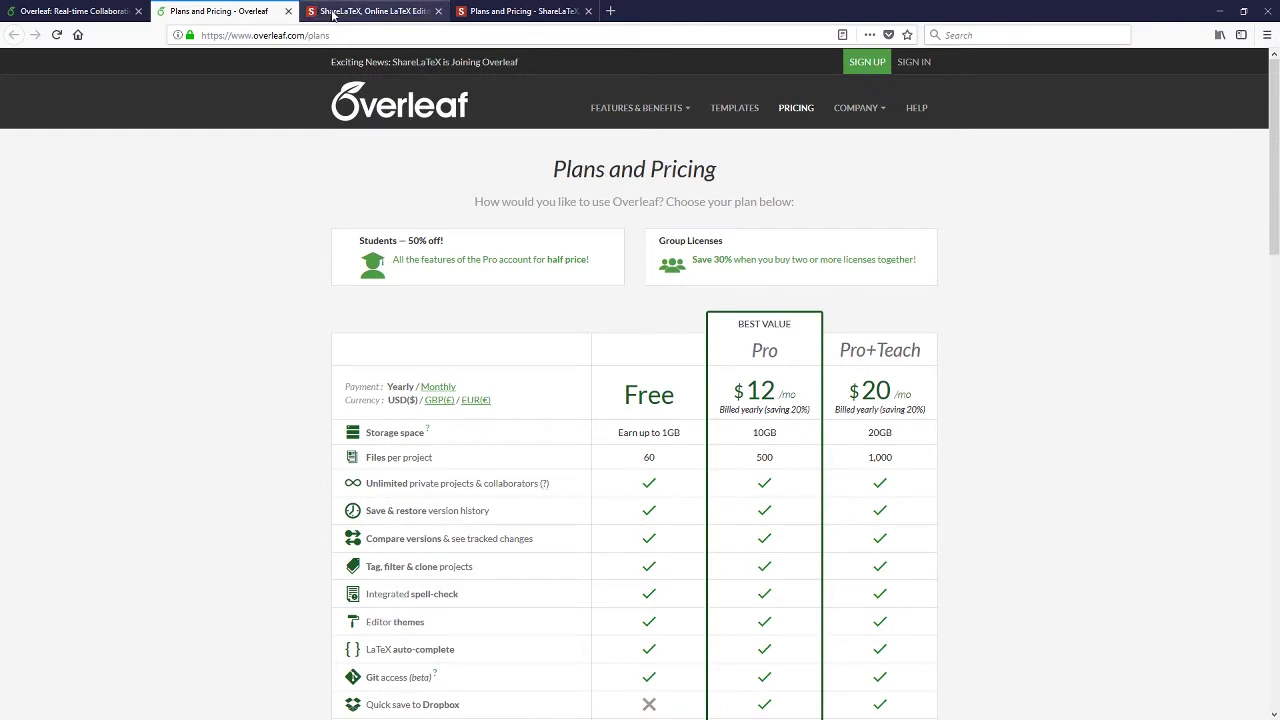
Switch to the ShareLaTeX tab, select its web address, then go to the project dashboard
{"action": "left_click", "coordinate": [333, 14]}
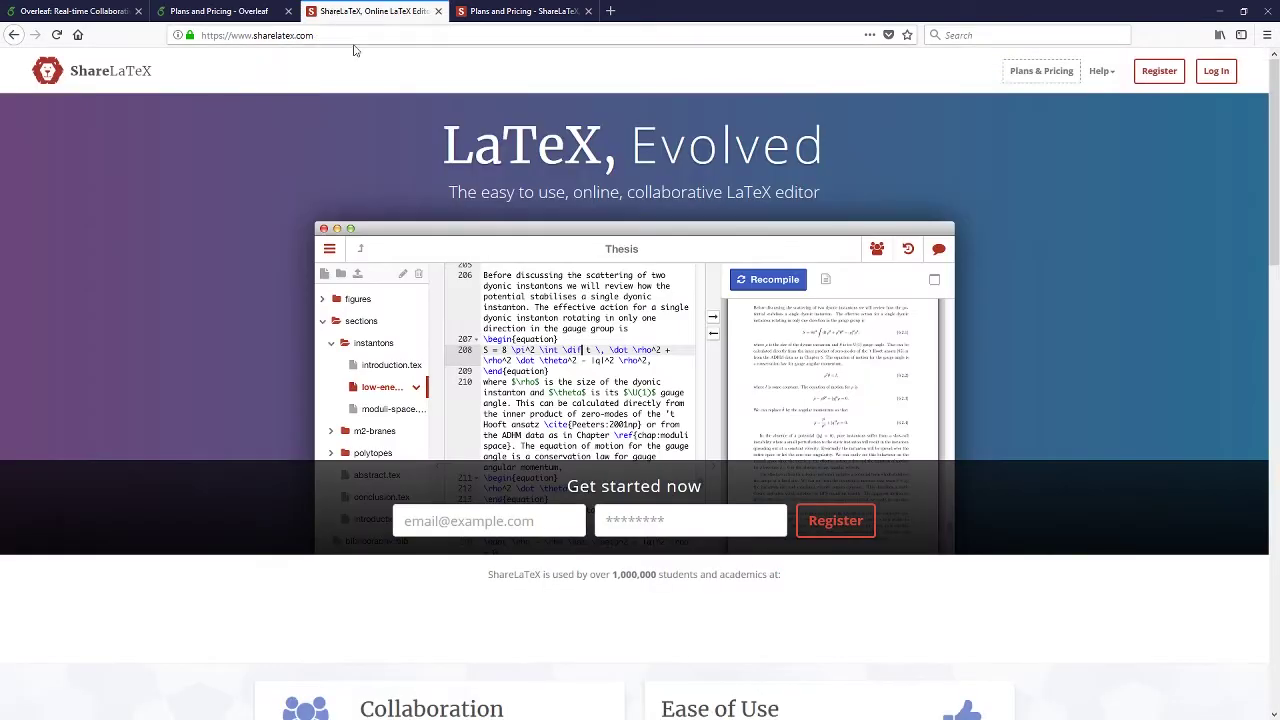
{"action": "mouse_move", "coordinate": [188, 8]}
{"action": "left_click_drag", "start_coordinate": [313, 35], "coordinate": [233, 36]}
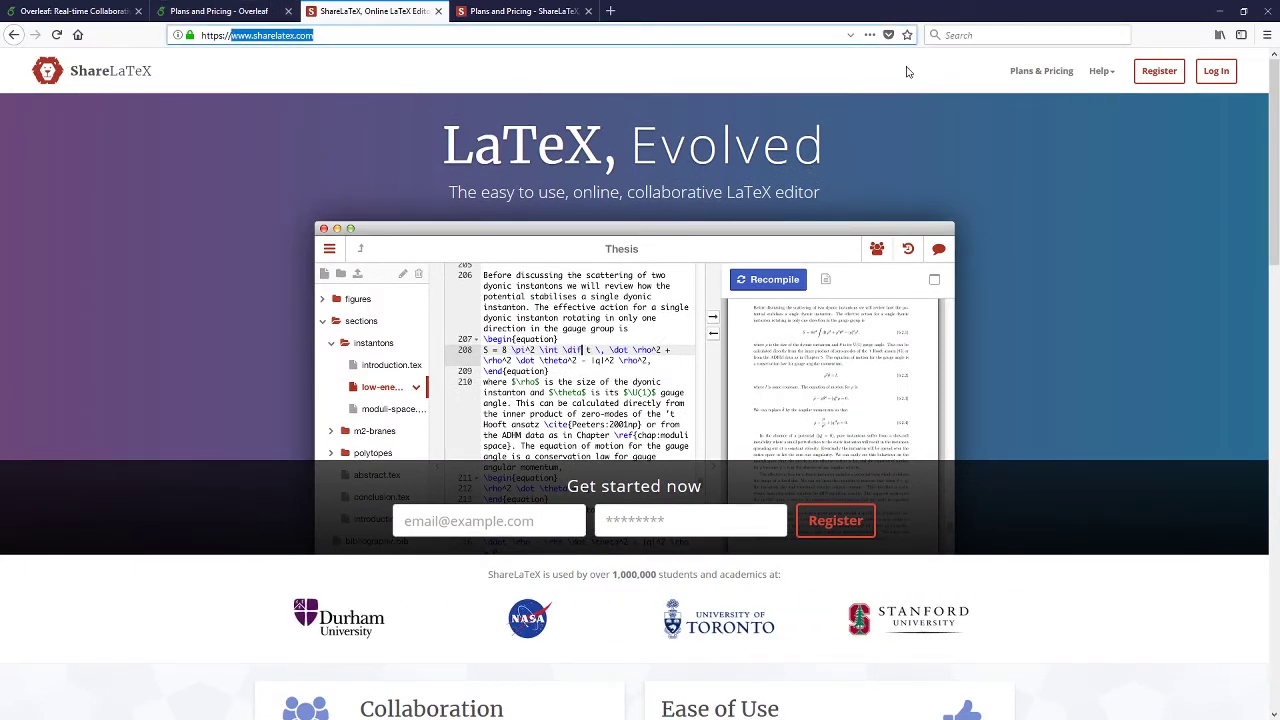
{"action": "left_click", "coordinate": [520, 10]}
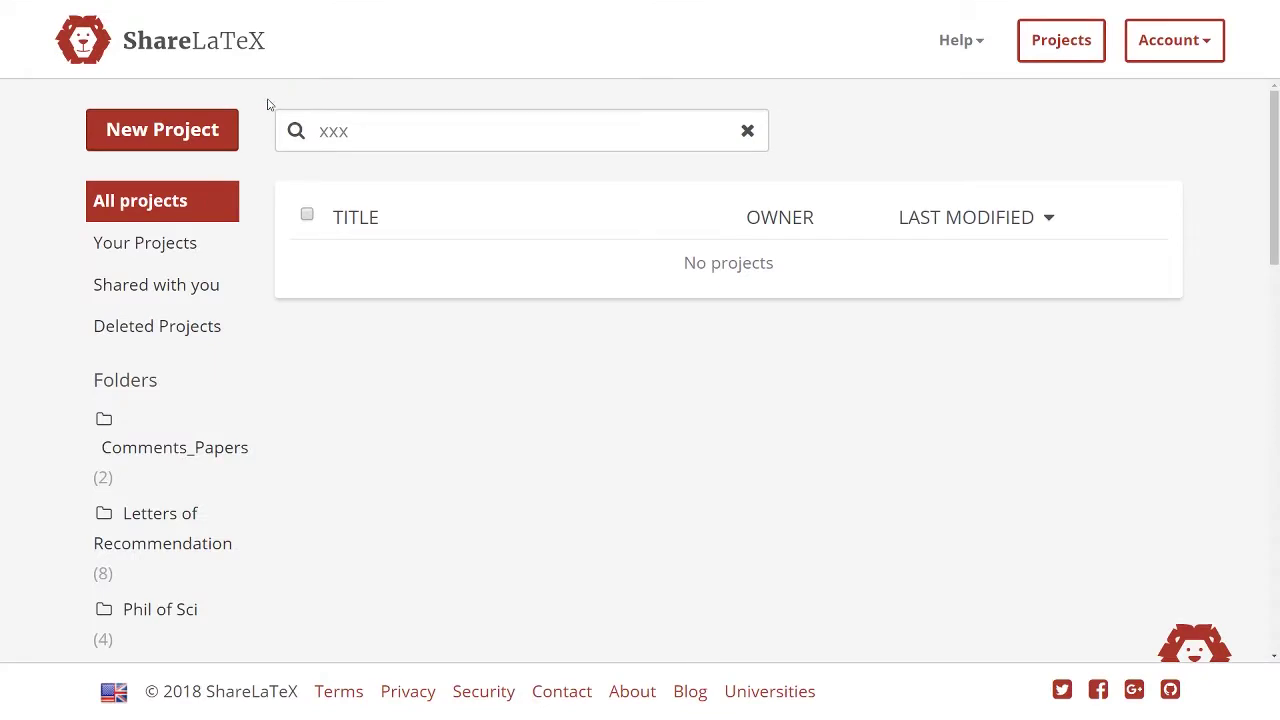
Create a blank project named 'Logic Homework'
{"action": "left_click", "coordinate": [155, 130]}
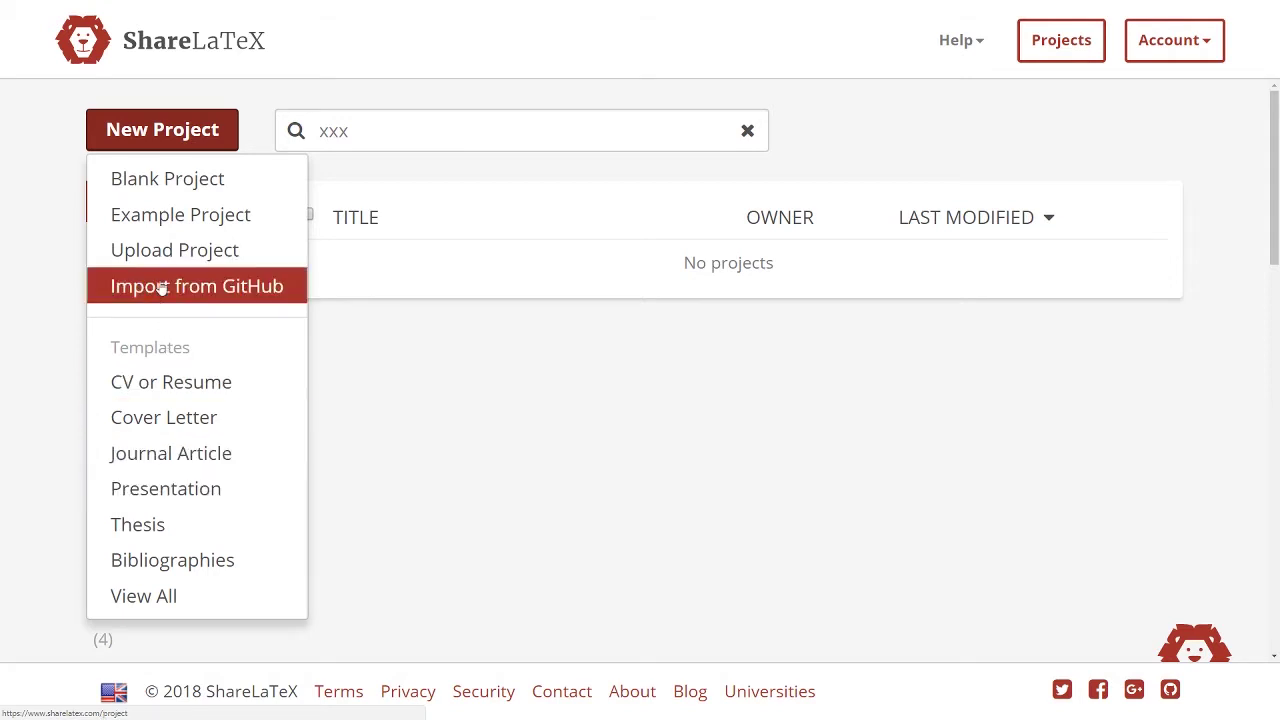
{"action": "left_click", "coordinate": [178, 186]}
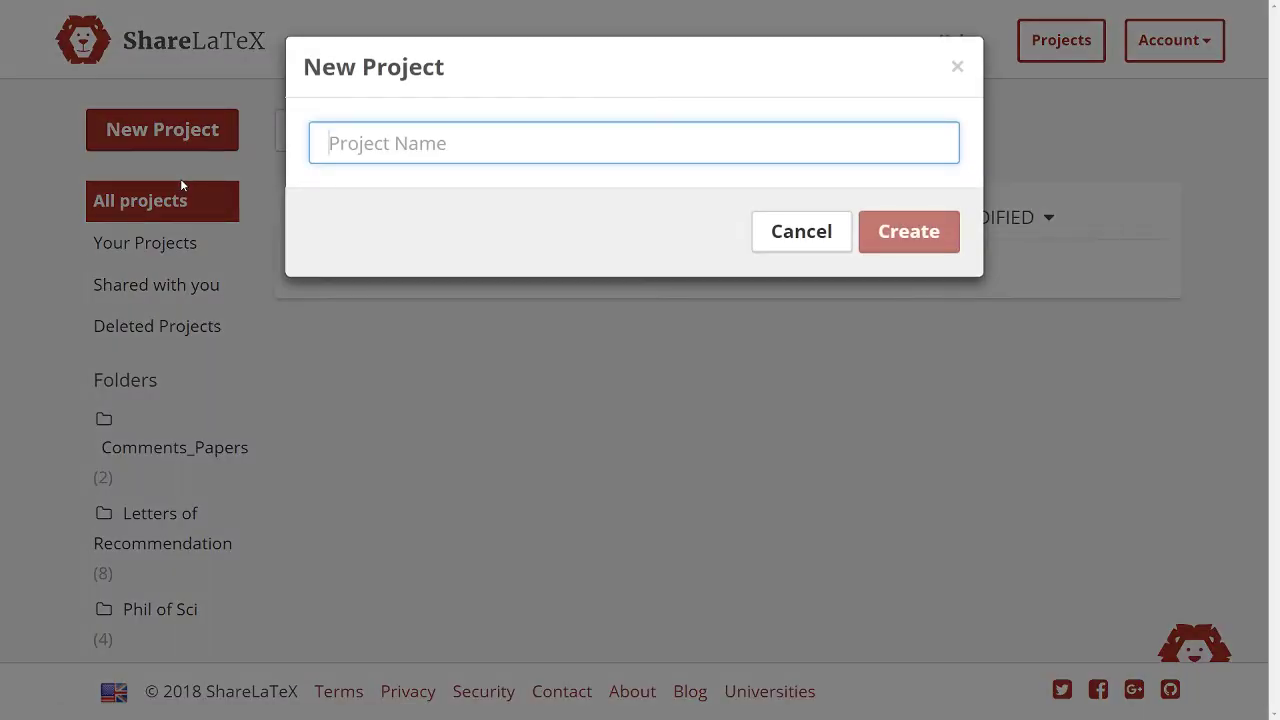
{"action": "type", "text": "Logic Homework"}
{"action": "key", "text": "Return"}
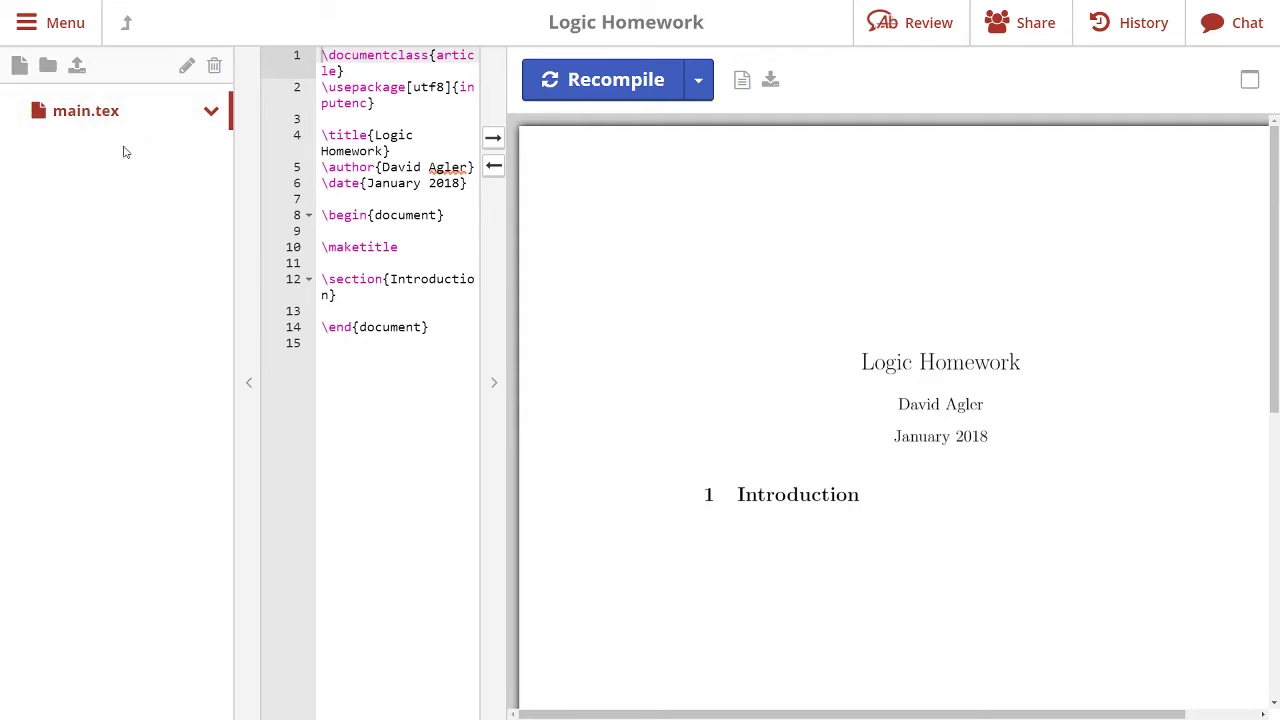
Hide the file tree, widen the source editor, zoom out the PDF preview, and place the cursor on line 7
{"action": "left_click", "coordinate": [246, 396]}
{"action": "left_click_drag", "start_coordinate": [322, 341], "coordinate": [663, 331]}
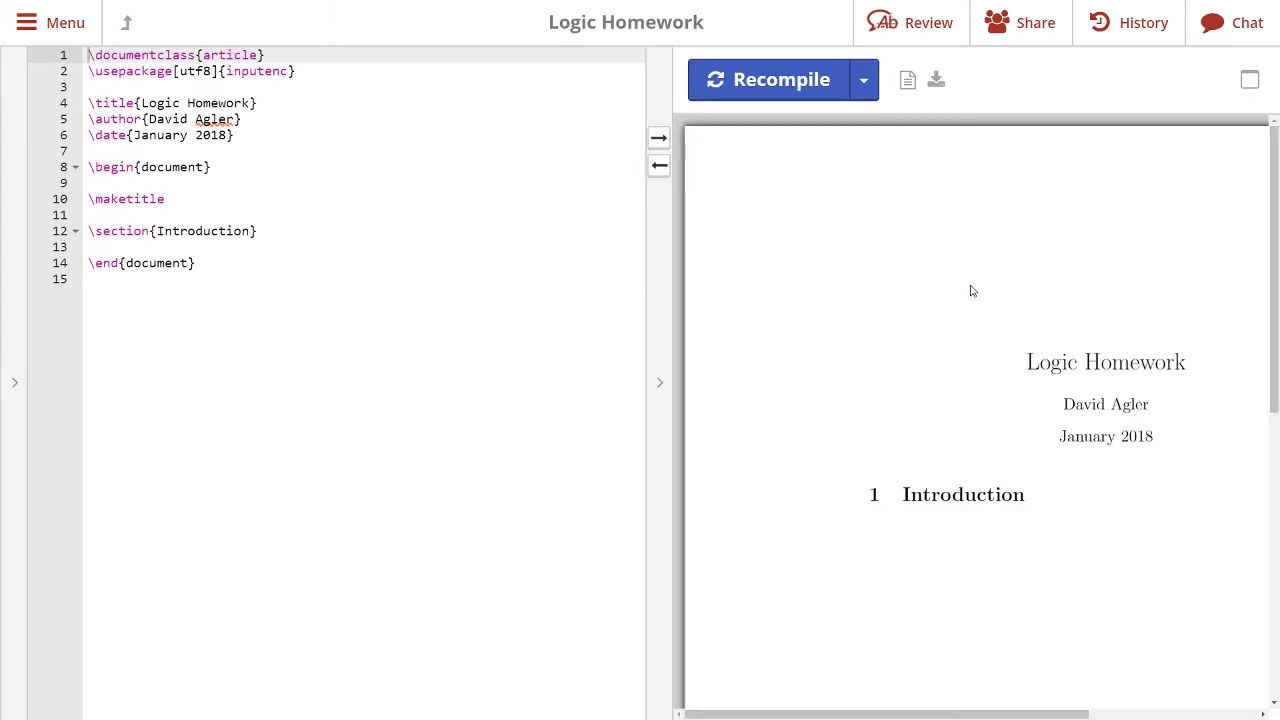
{"action": "left_click_drag", "start_coordinate": [851, 713], "coordinate": [901, 712]}
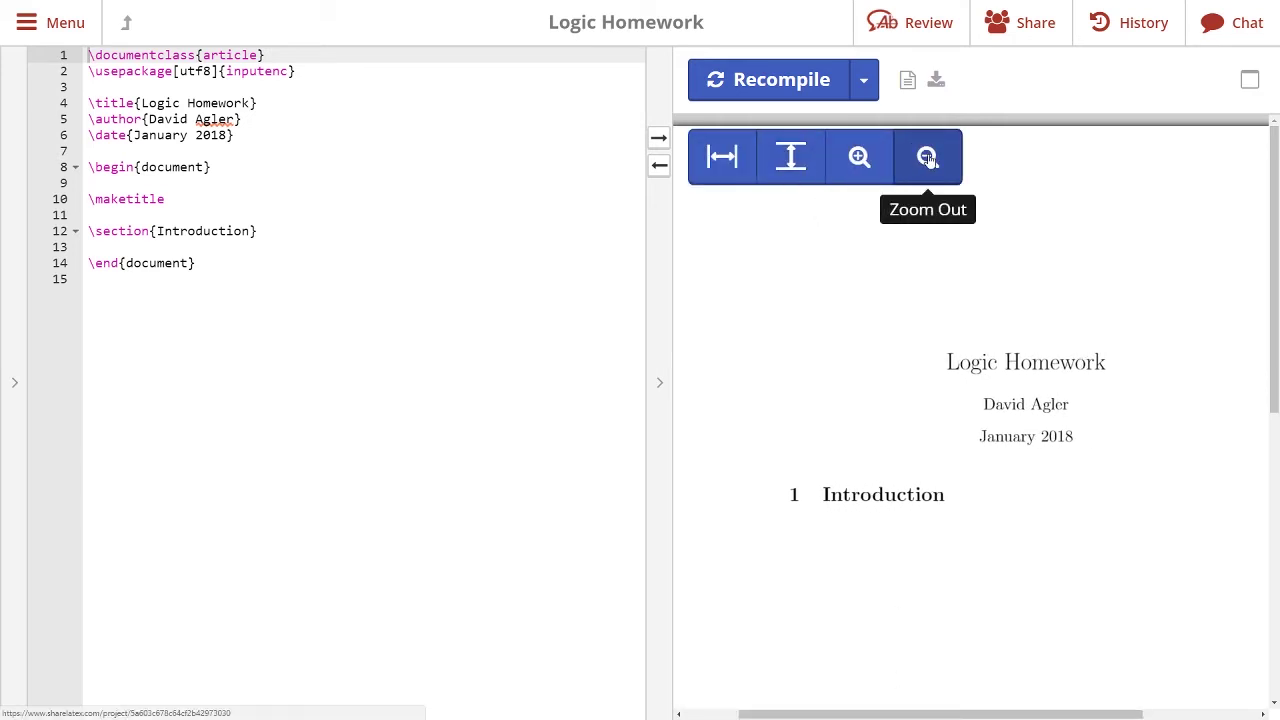
{"action": "left_click", "coordinate": [927, 157]}
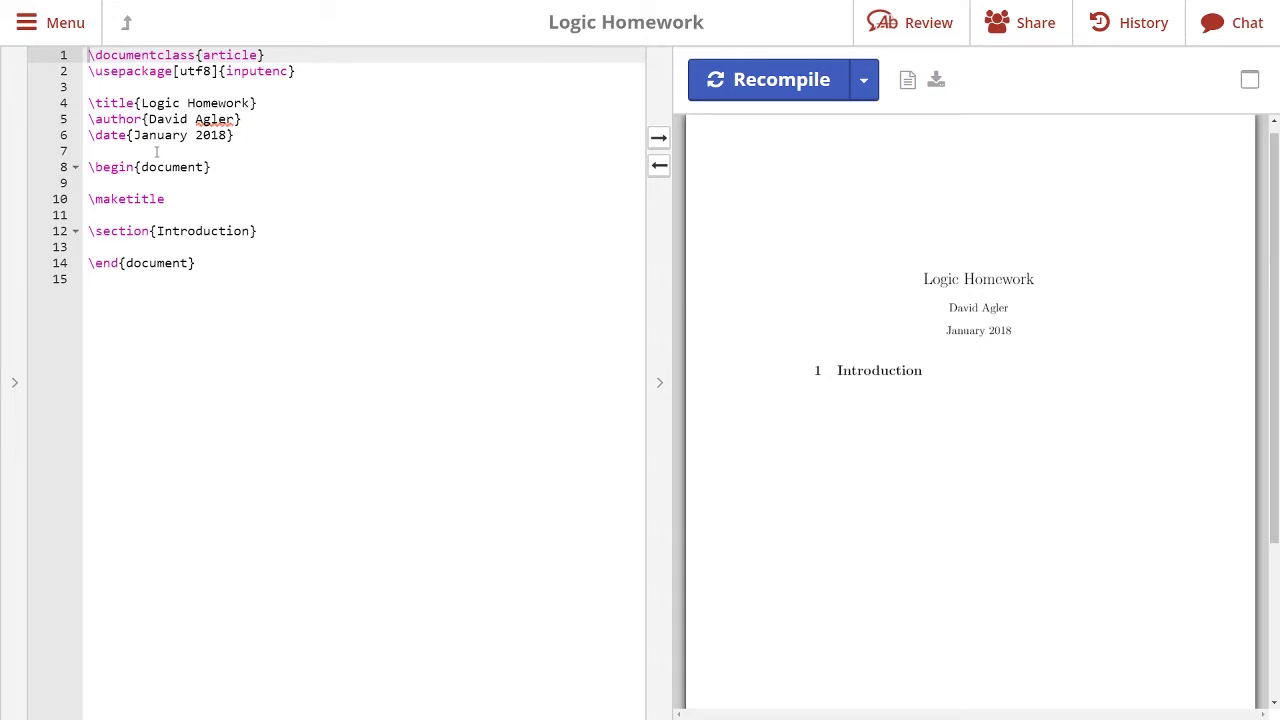
{"action": "left_click", "coordinate": [160, 150]}
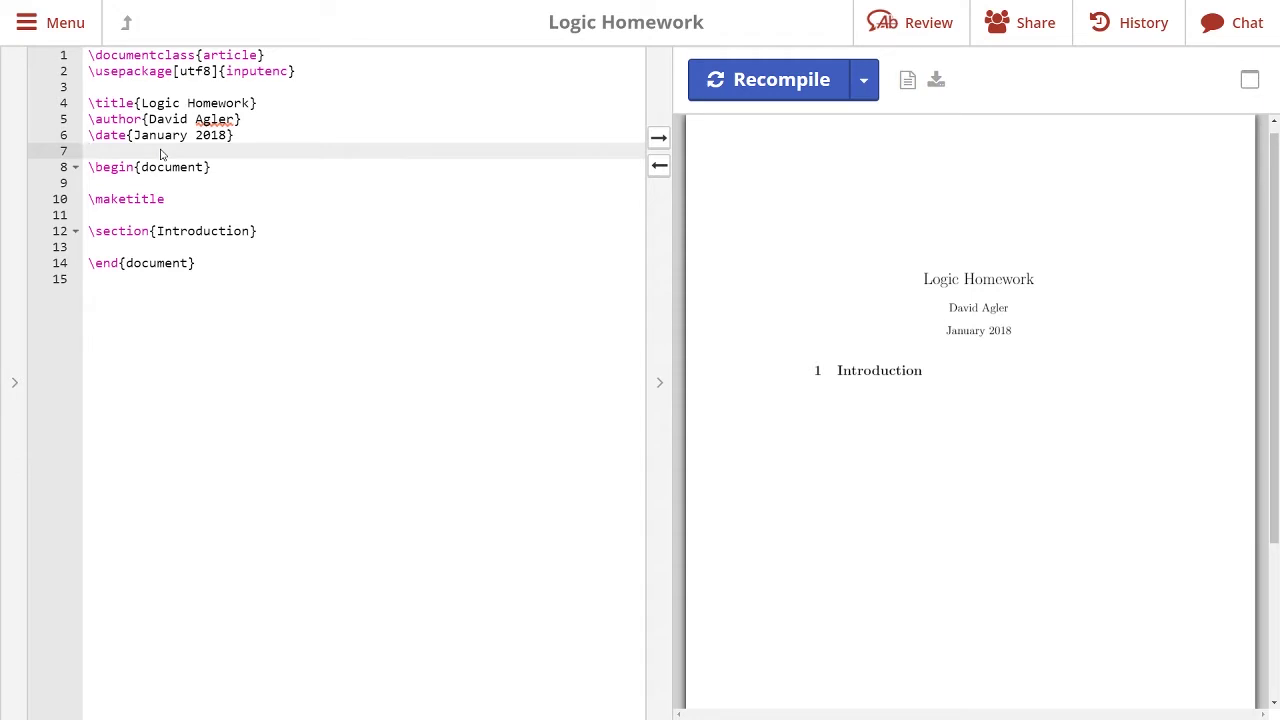
Add the comment '%%% ESSAY BEGINS HERE' above \begin{document}
{"action": "key", "text": "Return"}
{"action": "key", "text": "Return"}
{"action": "type", "text": "%%% P"}
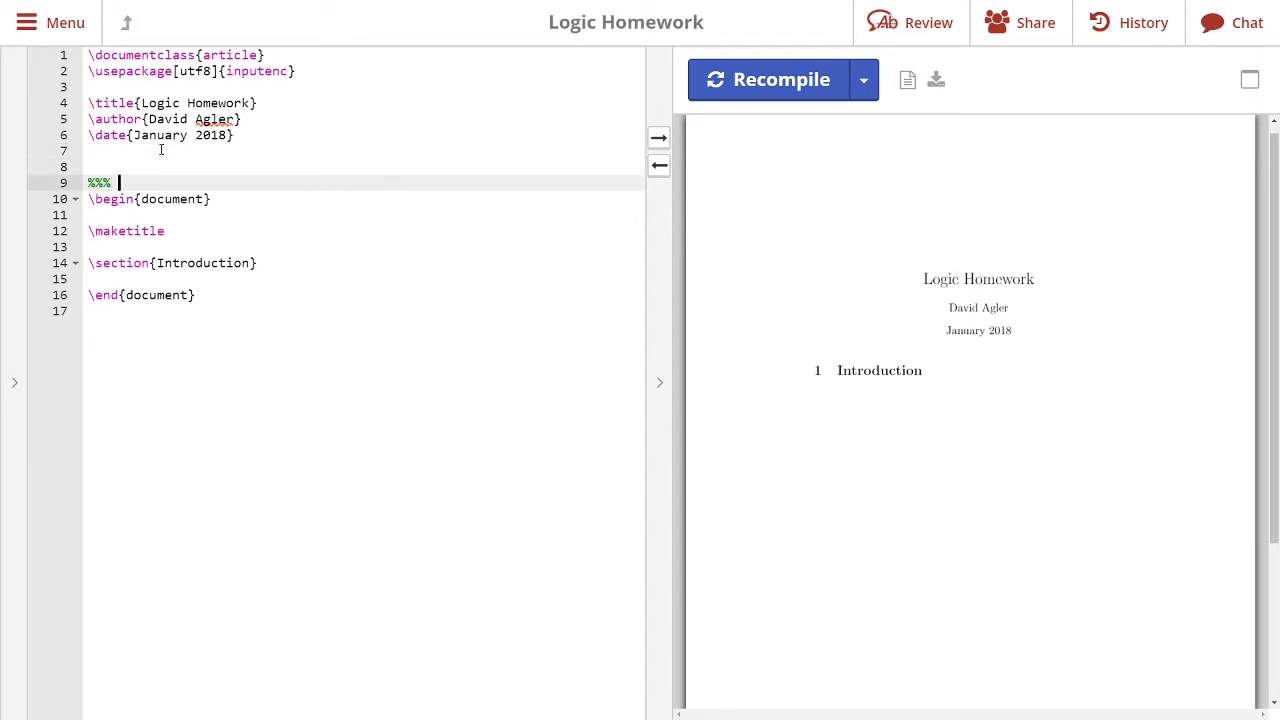
{"action": "key", "text": "BackSpace"}
{"action": "type", "text": "ESSAY BEGINS HERE"}
Start a new '%' comment line on line 3 above the title
{"action": "left_click", "coordinate": [250, 231]}
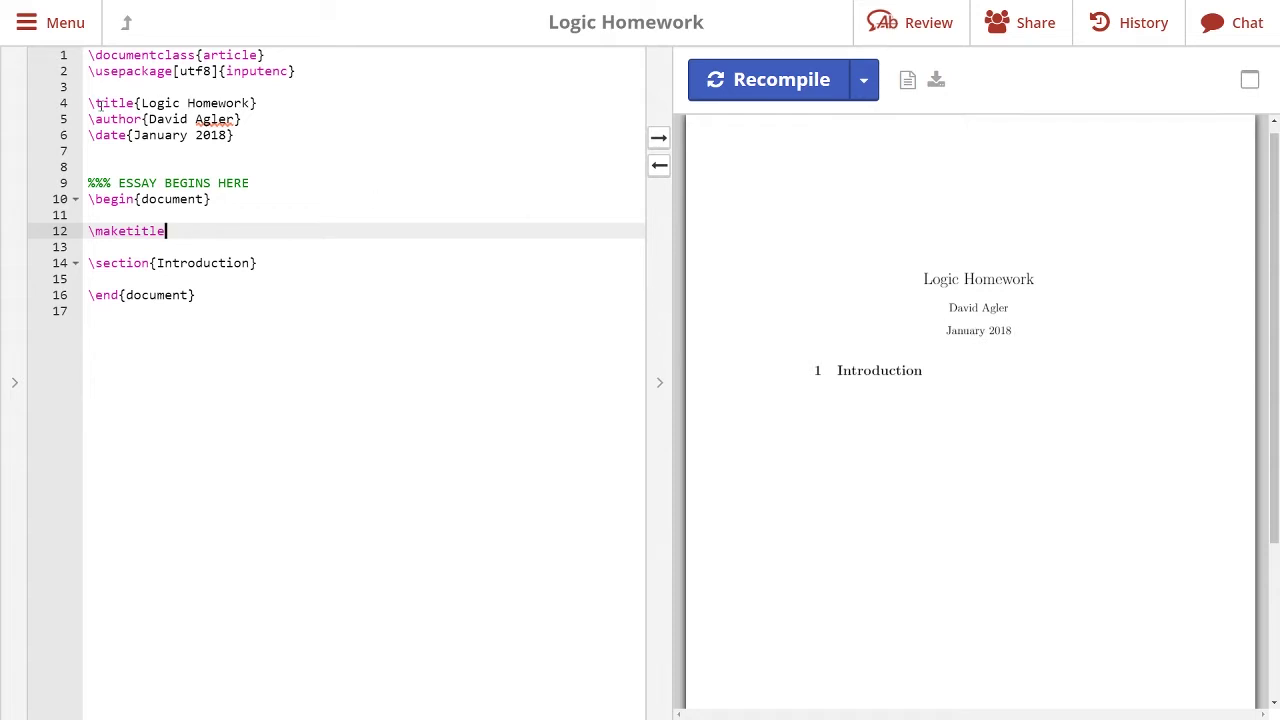
{"action": "left_click", "coordinate": [100, 104]}
{"action": "left_click", "coordinate": [100, 118]}
{"action": "left_click", "coordinate": [100, 134]}
{"action": "left_click", "coordinate": [104, 86]}
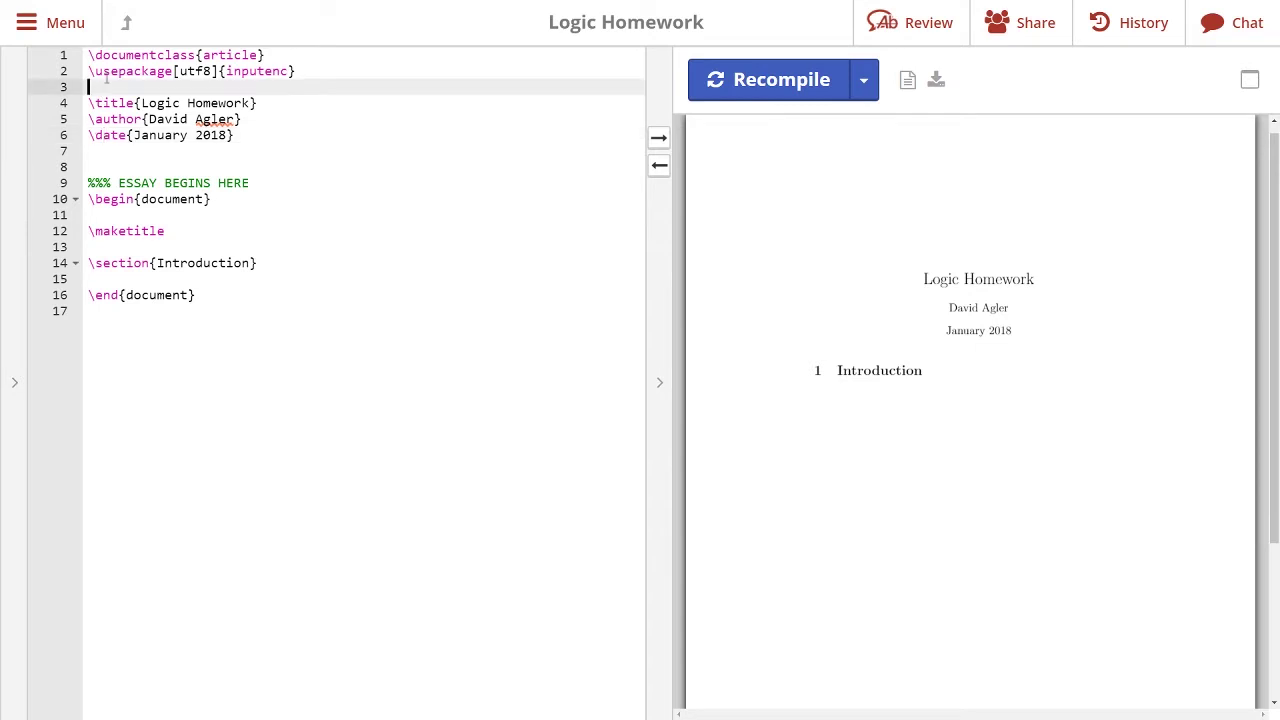
{"action": "key", "text": "Return"}
{"action": "key", "text": "Return"}
{"action": "type", "text": "%"}
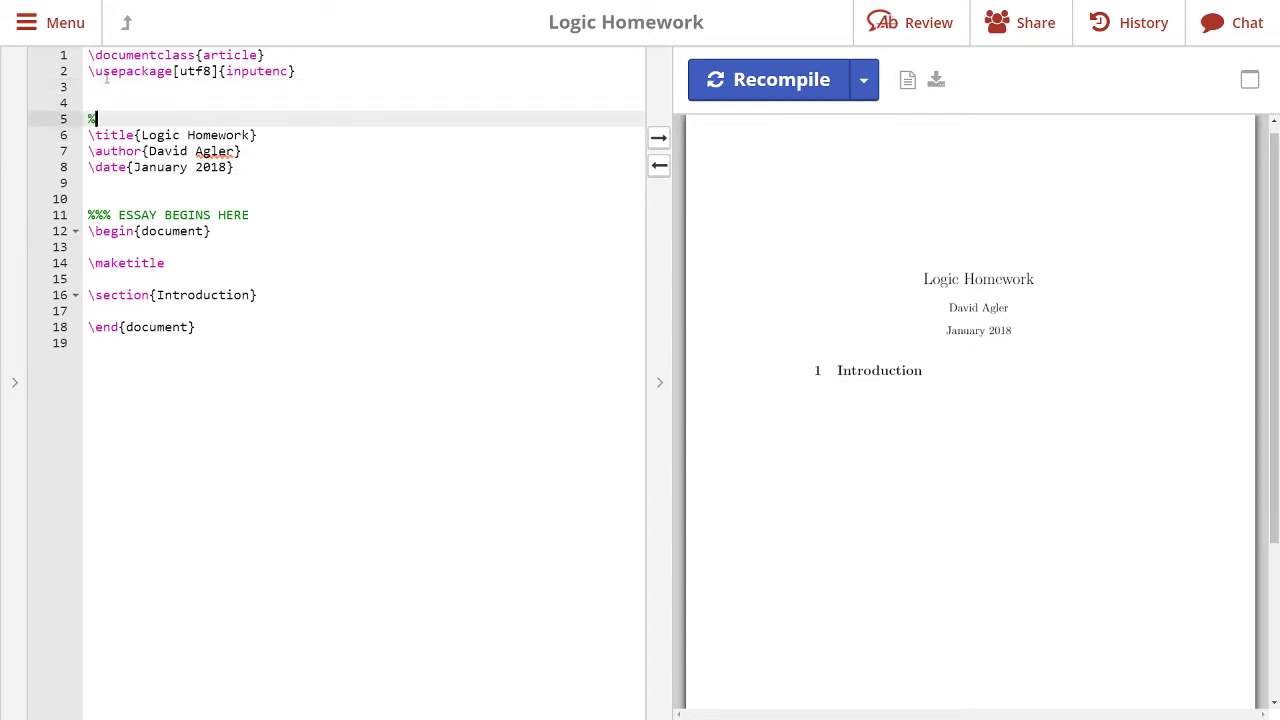
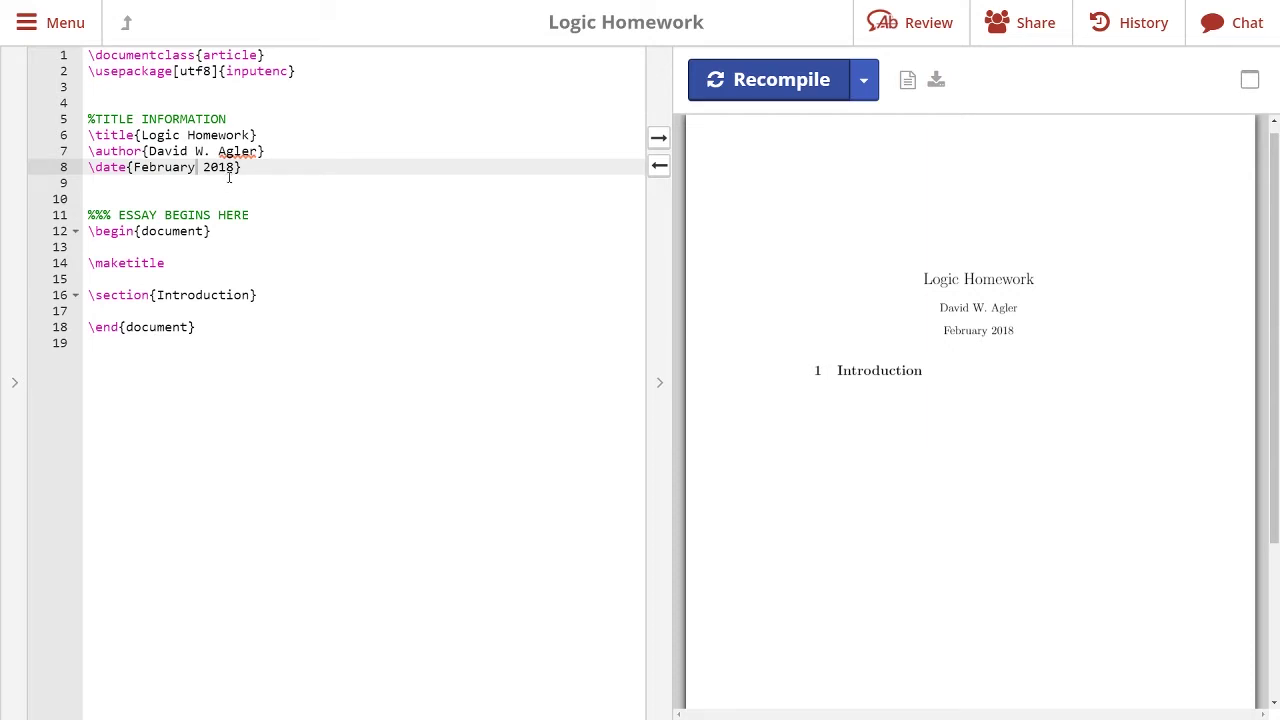
Replace the fixed date with \today and recompile to show today's date
{"action": "left_click_drag", "start_coordinate": [235, 167], "coordinate": [128, 167]}
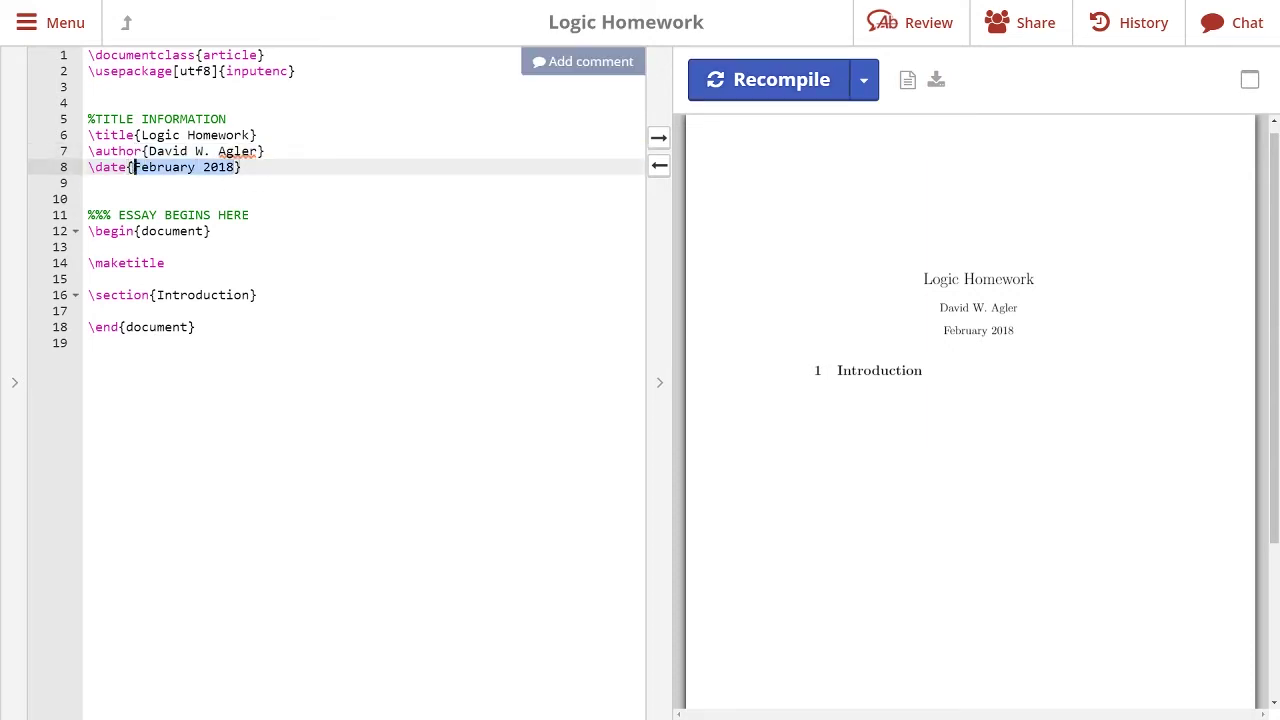
{"action": "type", "text": "oday"}
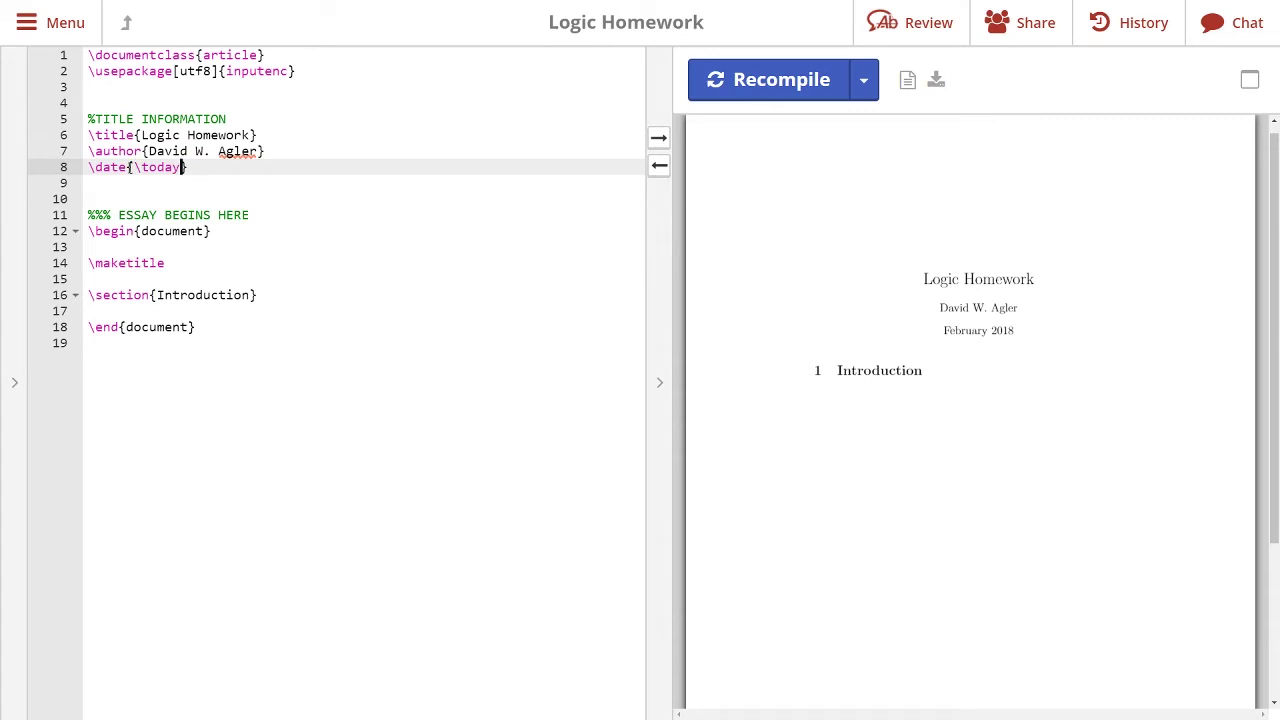
{"action": "left_click", "coordinate": [799, 88]}
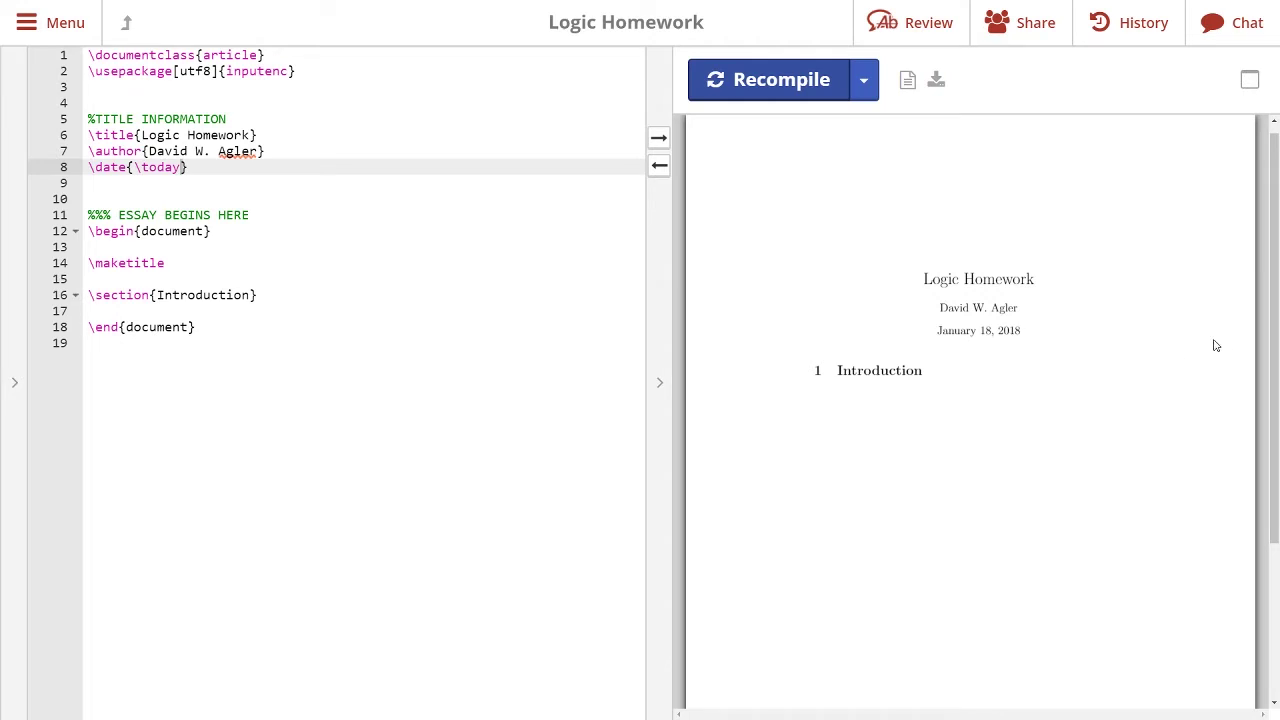
Wrap the Logic Homework title in \textsc{} instead of bold, then recompile the preview
{"action": "left_click", "coordinate": [260, 151]}
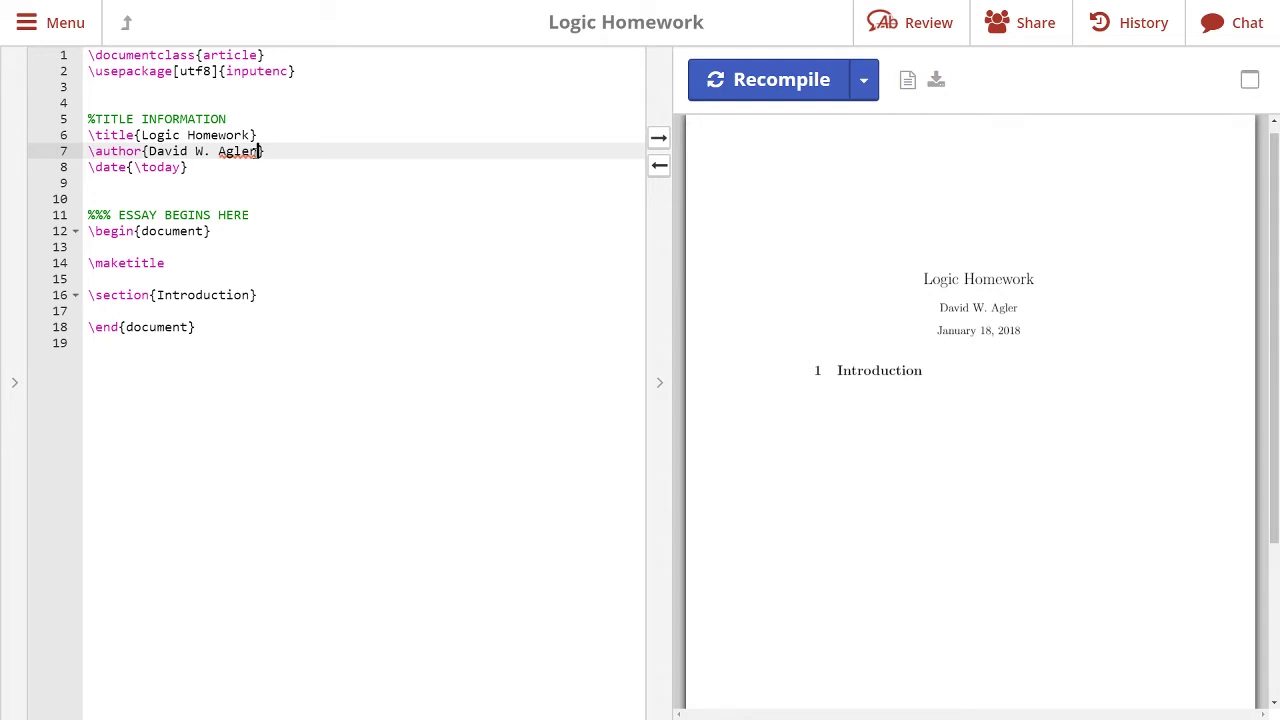
{"action": "left_click_drag", "start_coordinate": [251, 135], "coordinate": [142, 135]}
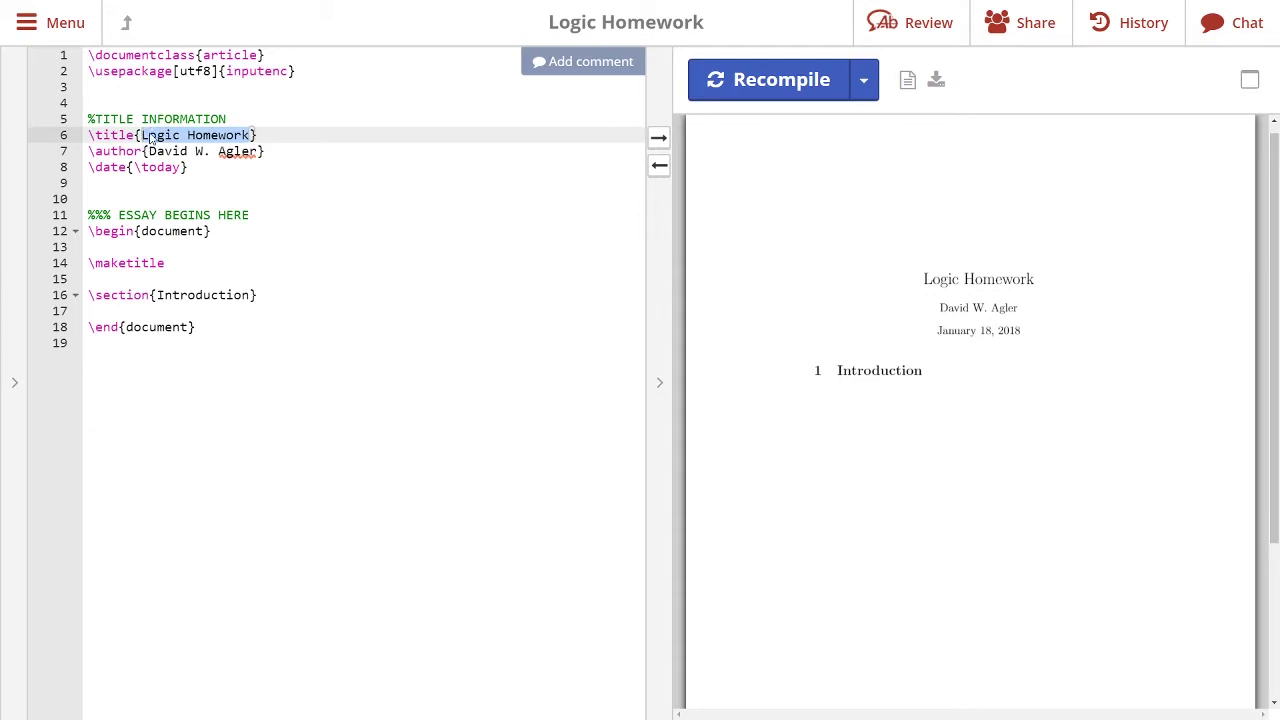
{"action": "key", "text": "ctrl+b"}
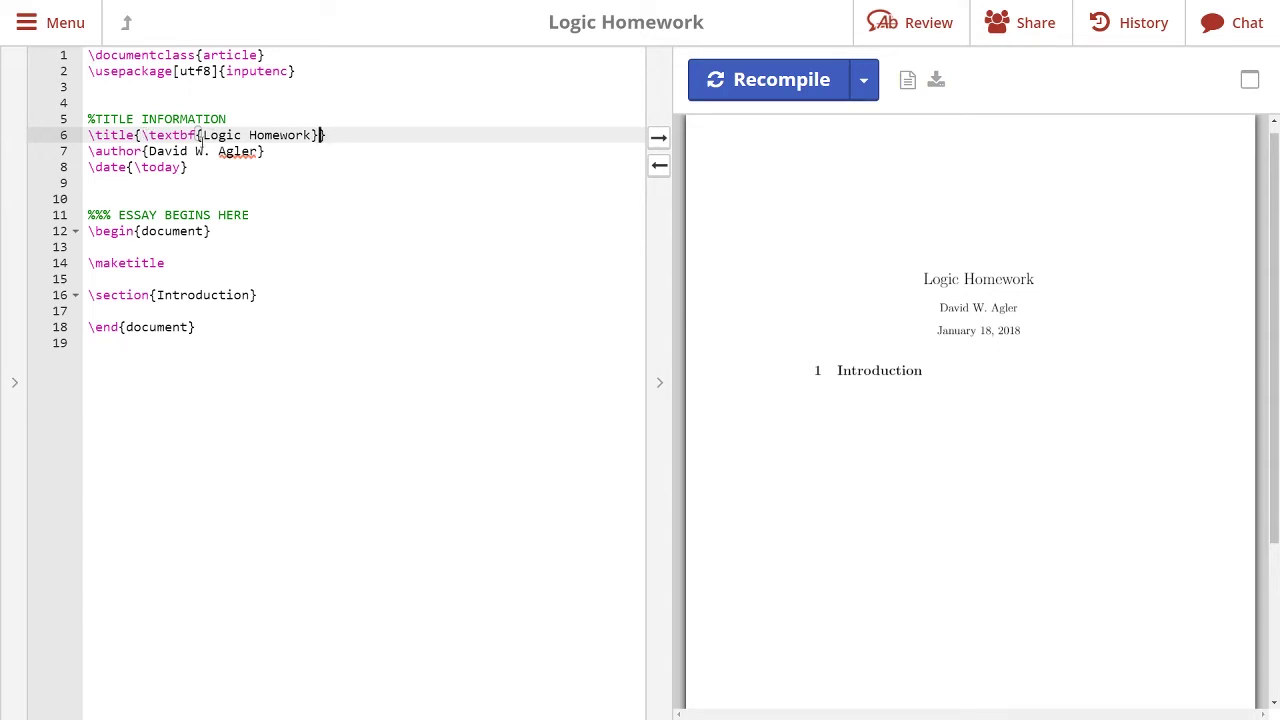
{"action": "key", "text": "ctrl+z"}
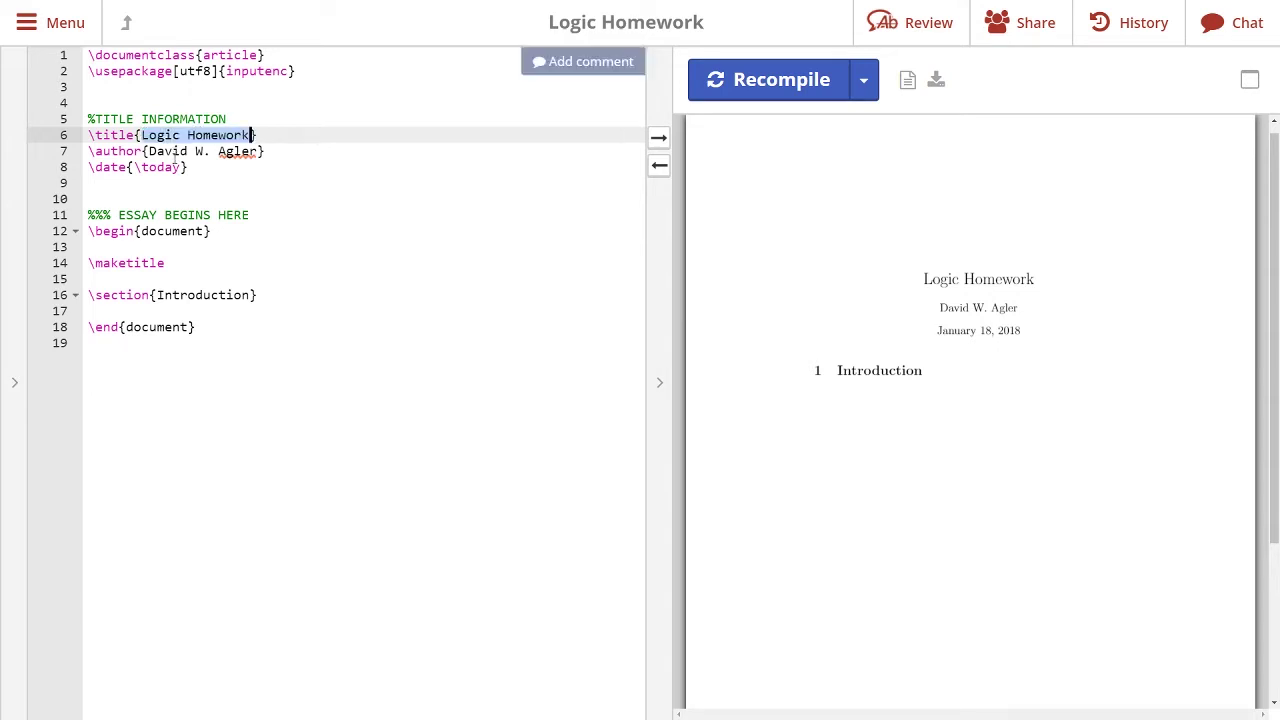
{"action": "key", "text": "Left"}
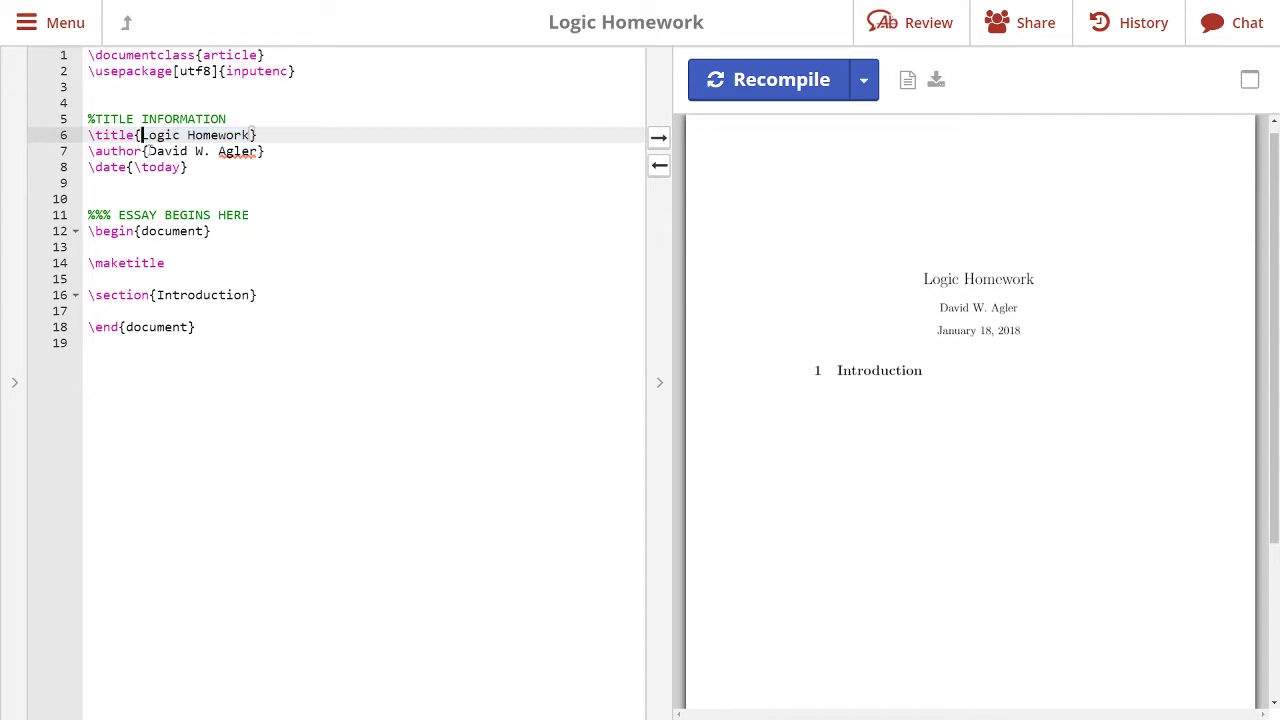
{"action": "type", "text": "\\texts"}
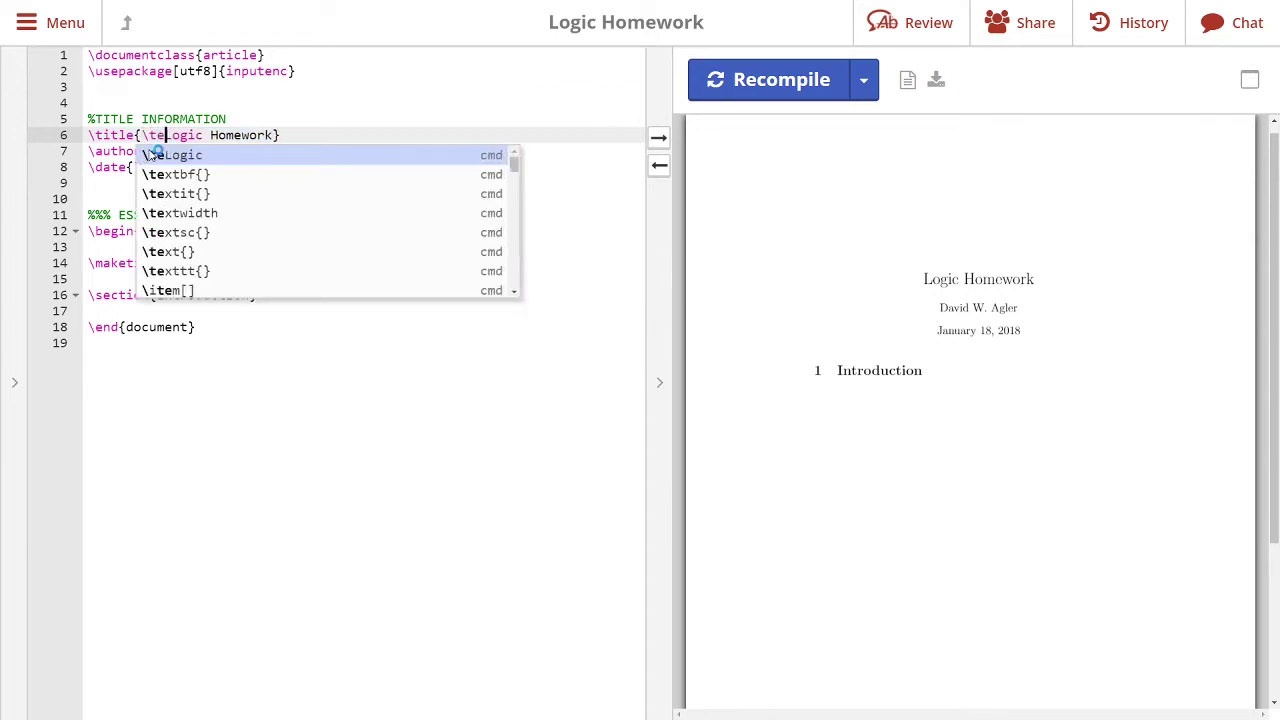
{"action": "type", "text": "c{"}
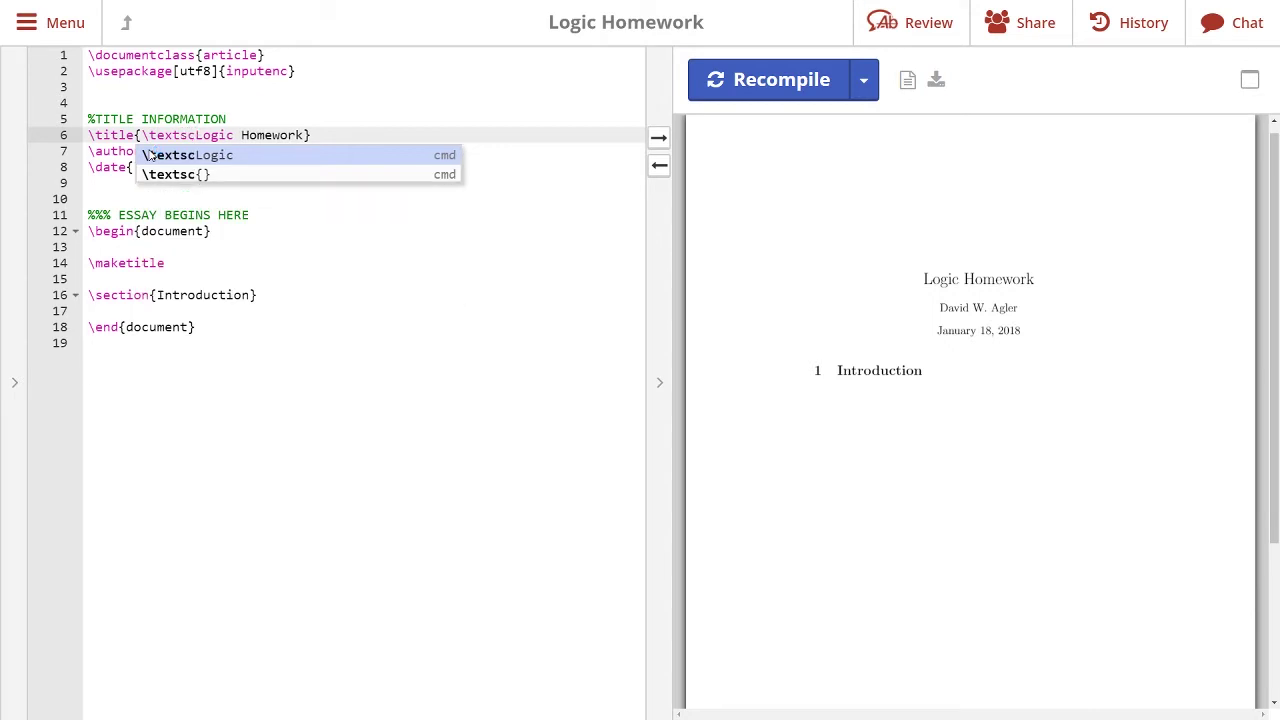
{"action": "key", "text": "End"}
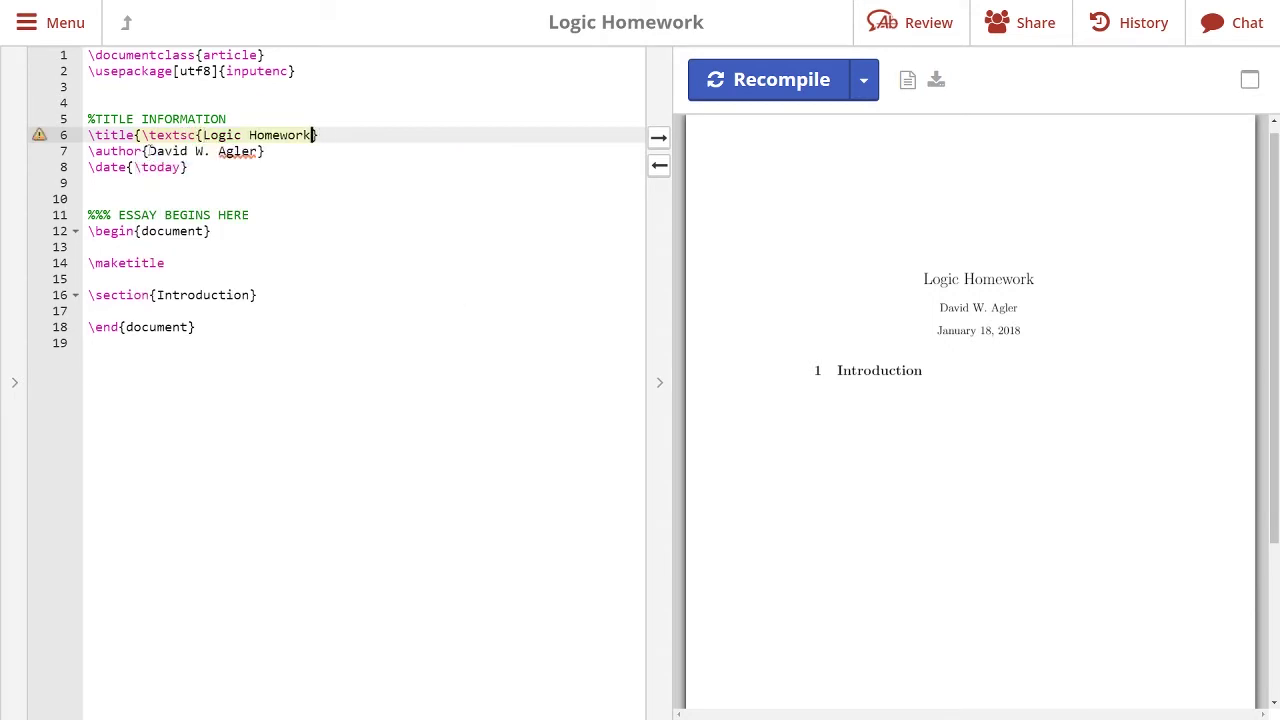
{"action": "type", "text": "}"}
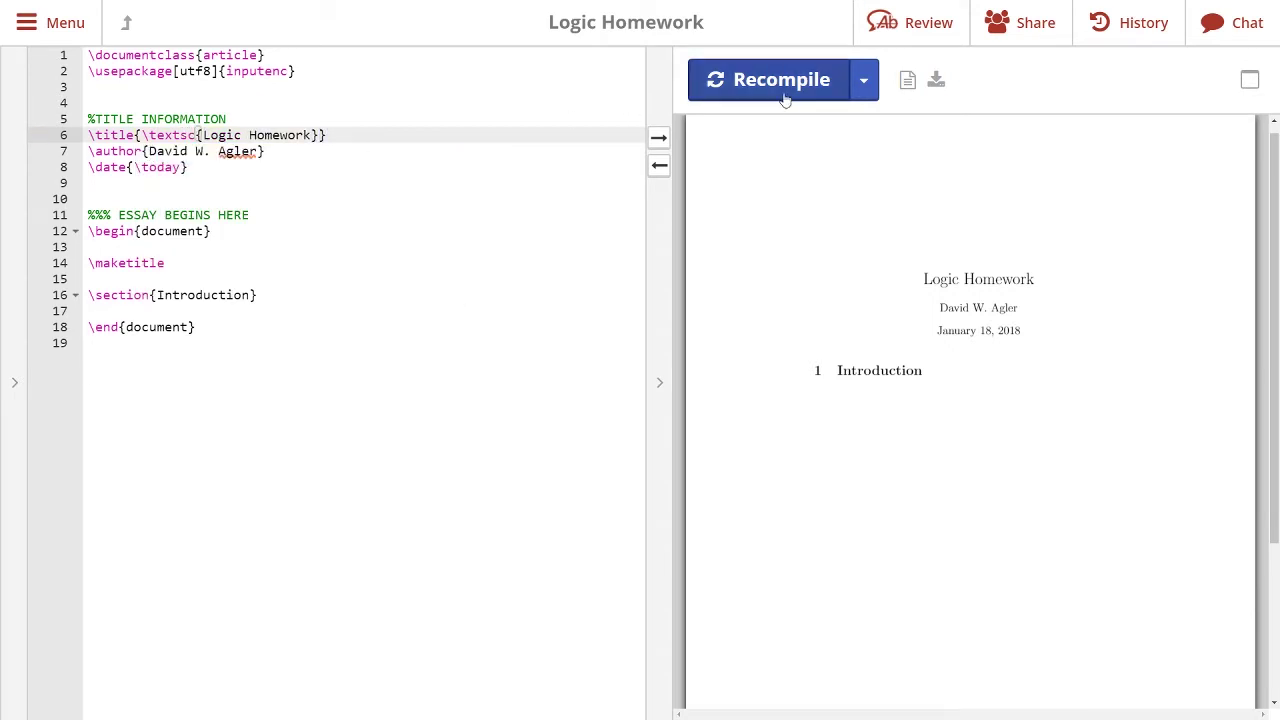
{"action": "left_click", "coordinate": [784, 88]}
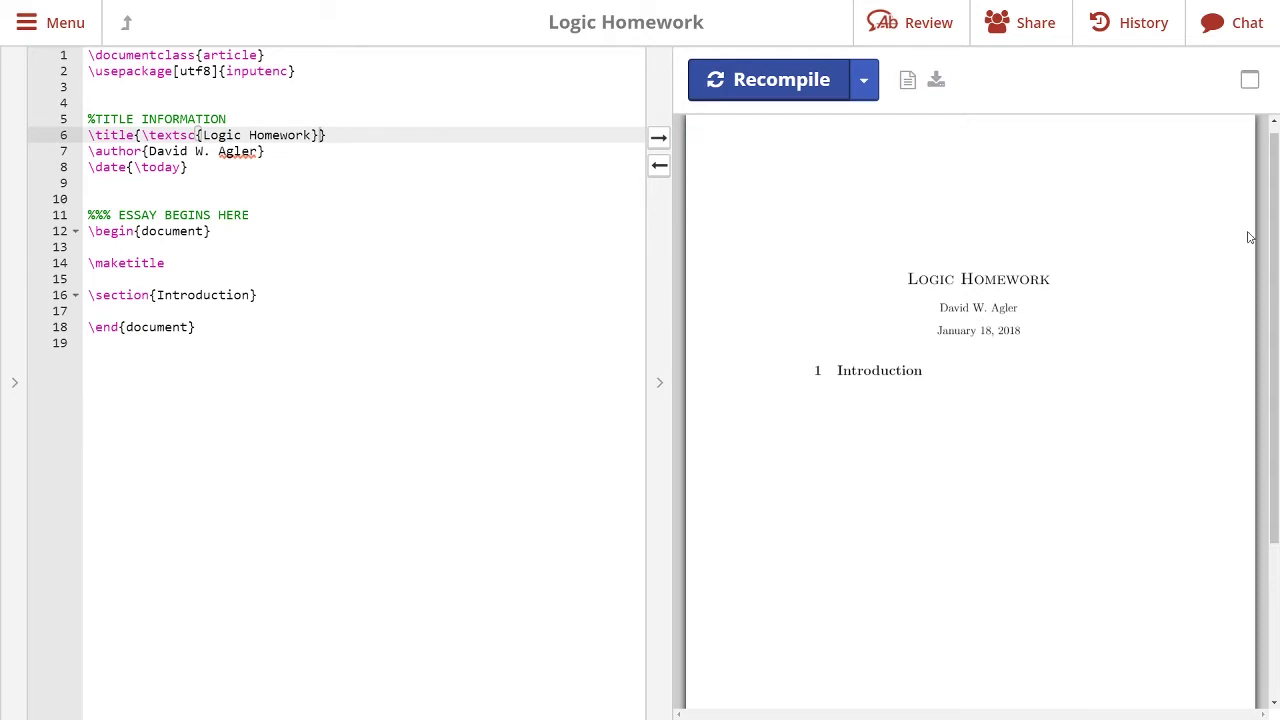
{"action": "left_click", "coordinate": [260, 151]}
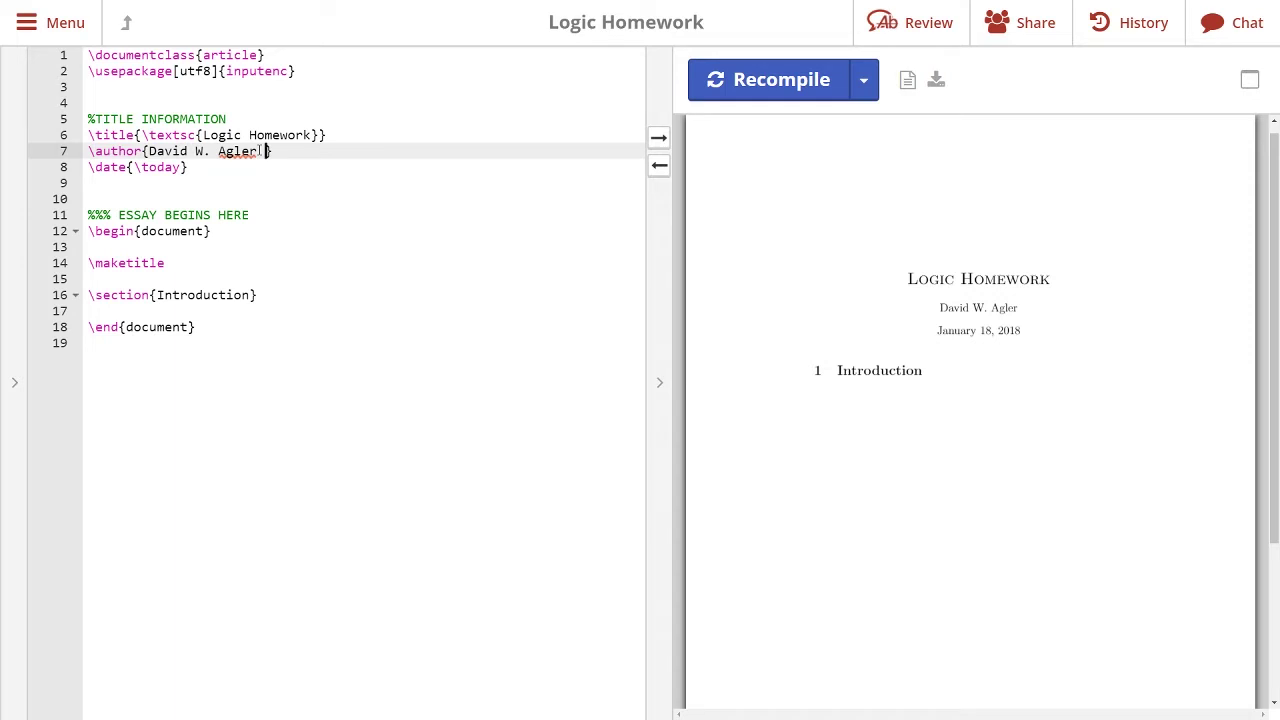
Append \and with the second author's name to the author line and recompile
{"action": "type", "text": "\\"}
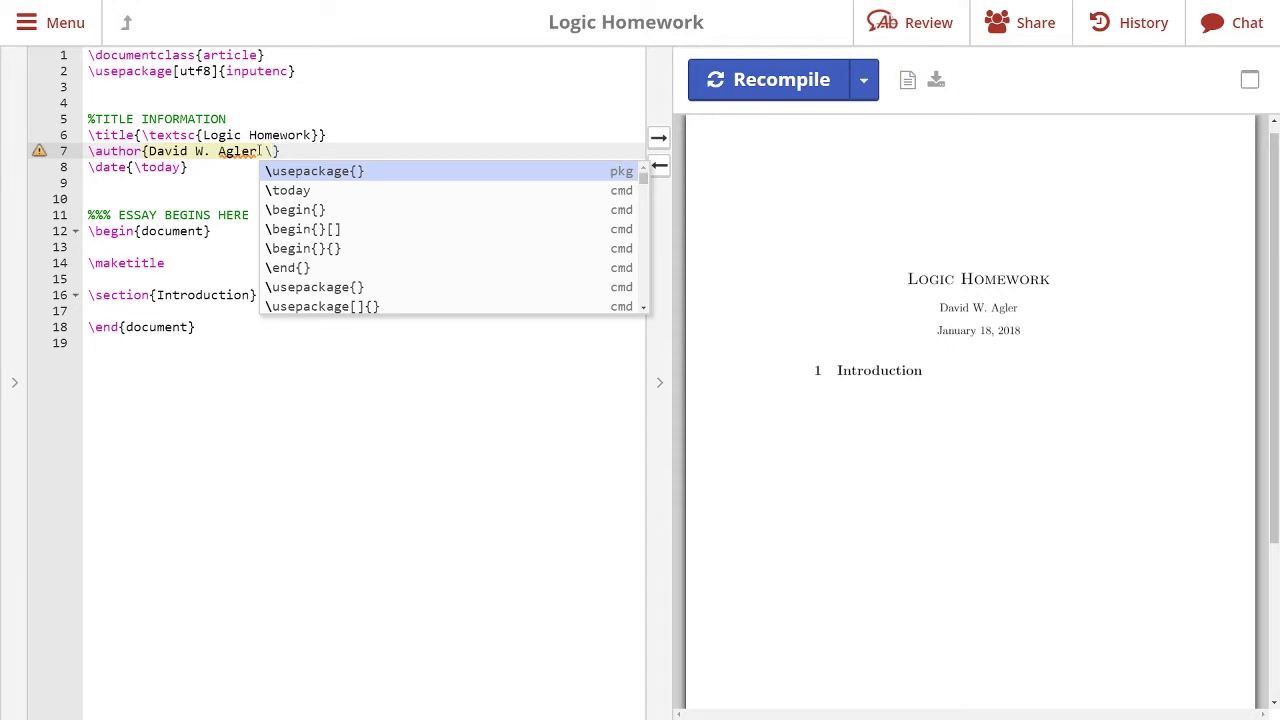
{"action": "type", "text": "and "}
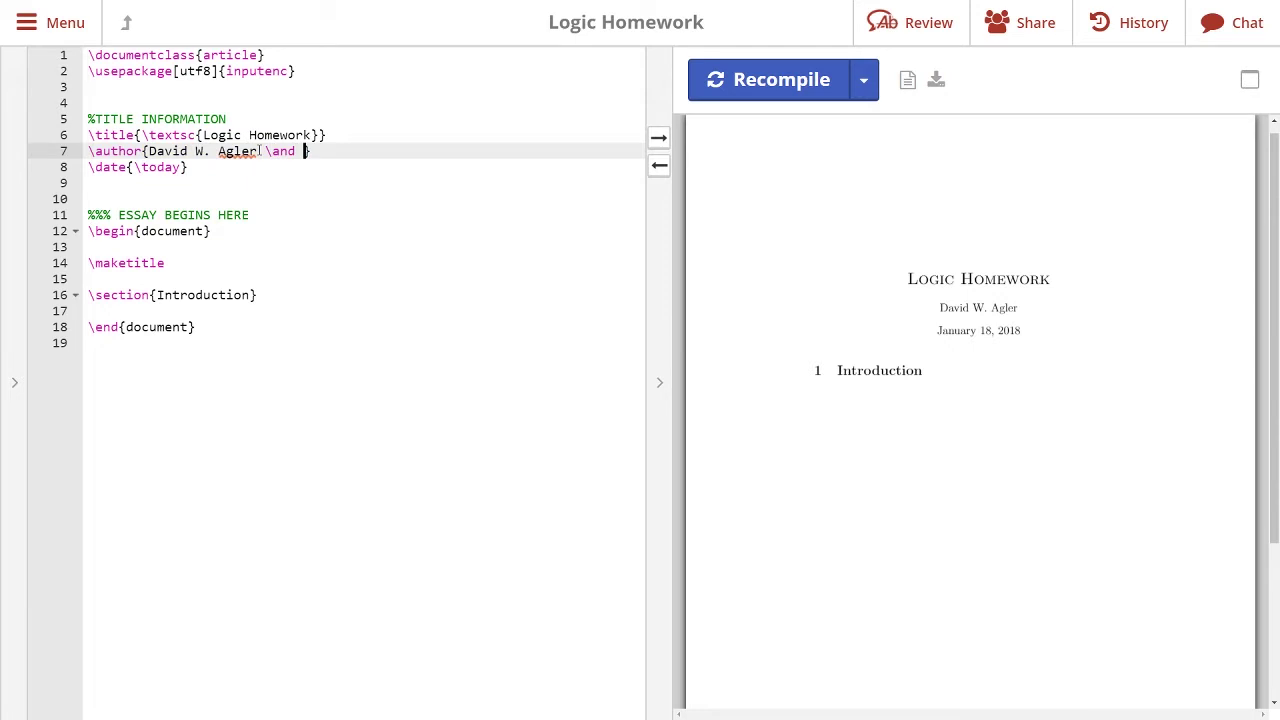
{"action": "type", "text": "Little Davey Agler"}
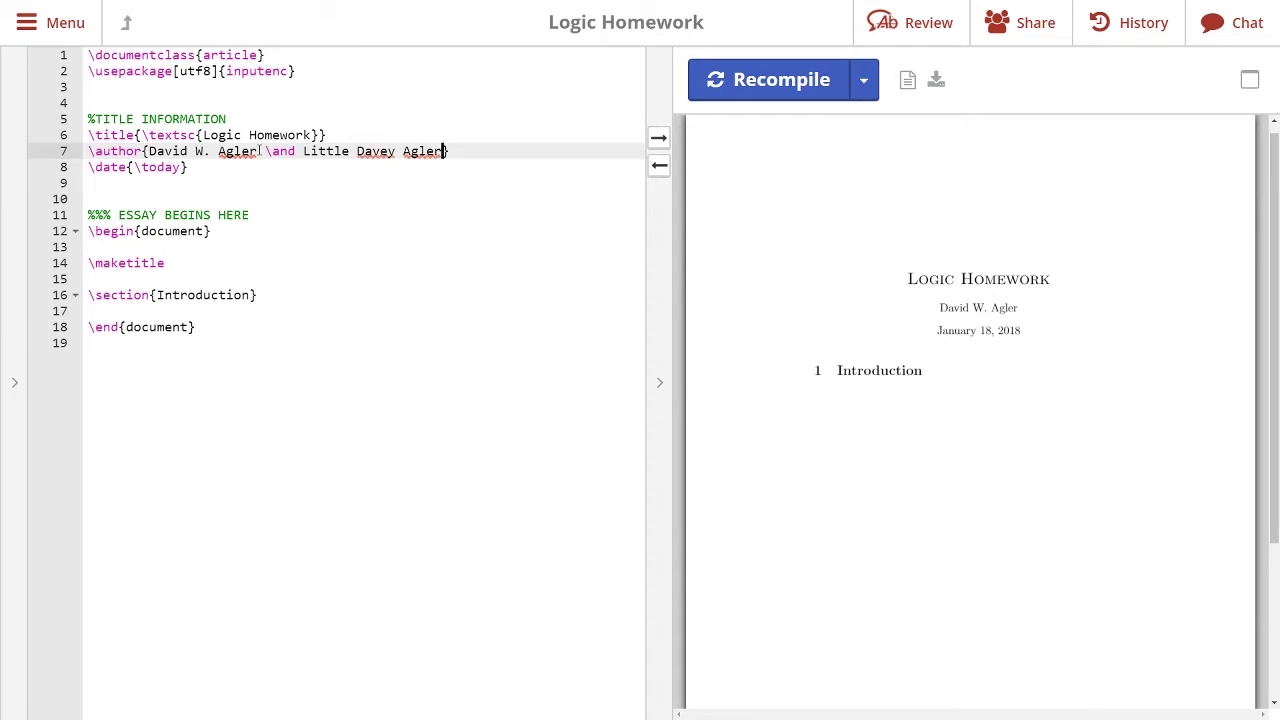
{"action": "left_click", "coordinate": [745, 79]}
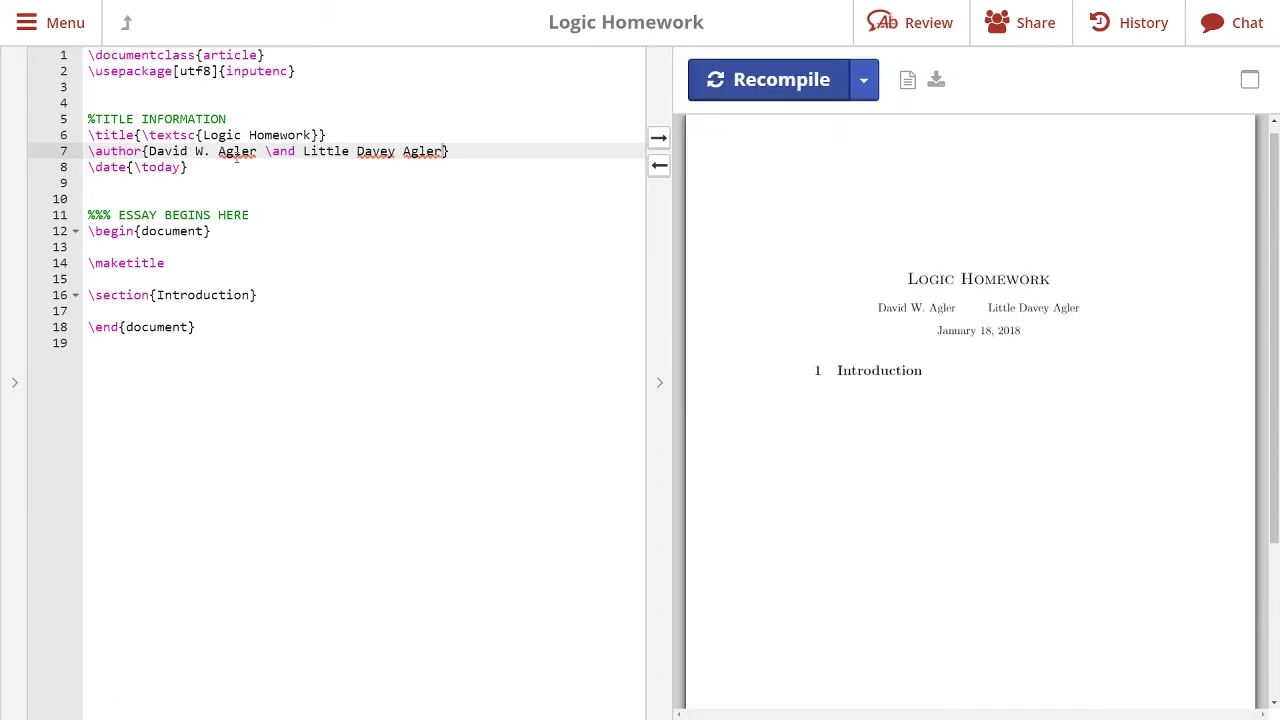
{"action": "left_click", "coordinate": [259, 151]}
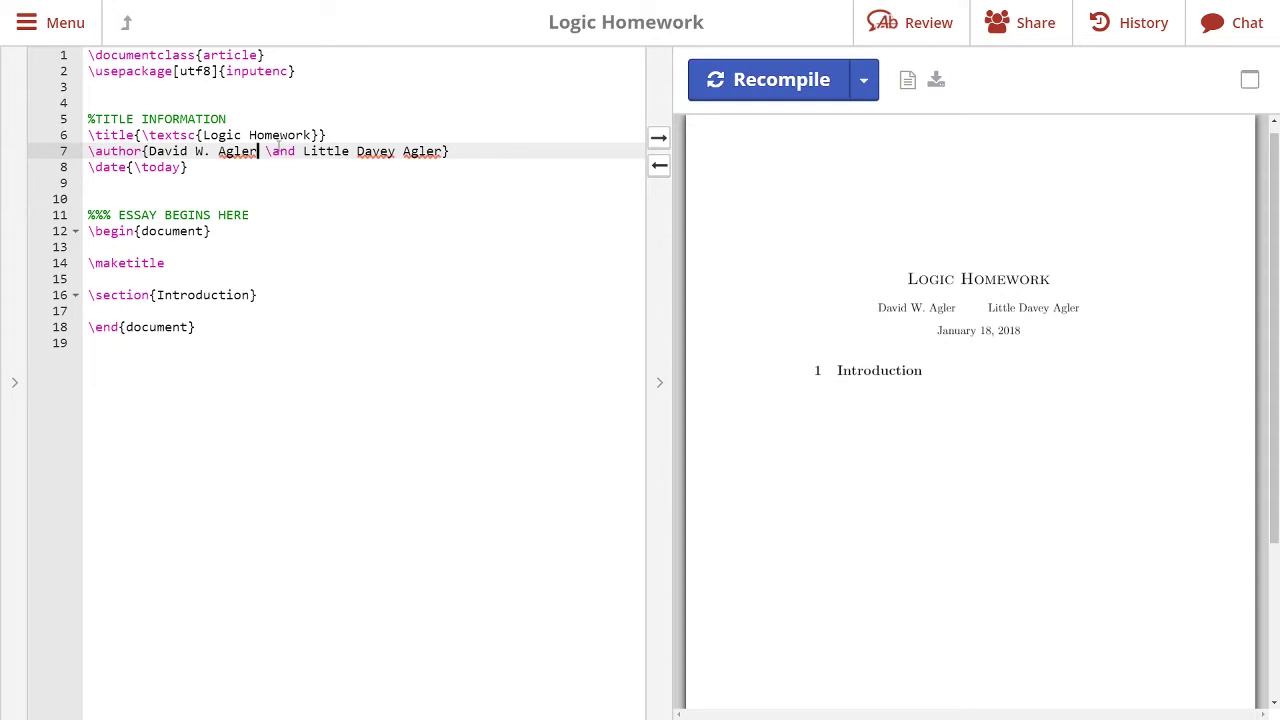
Add \thanks footnotes 'The Pennsylvania State University' and 'Hogwarts Sorcery School', recompile, and check the footnotes
{"action": "type", "text": "\\"}
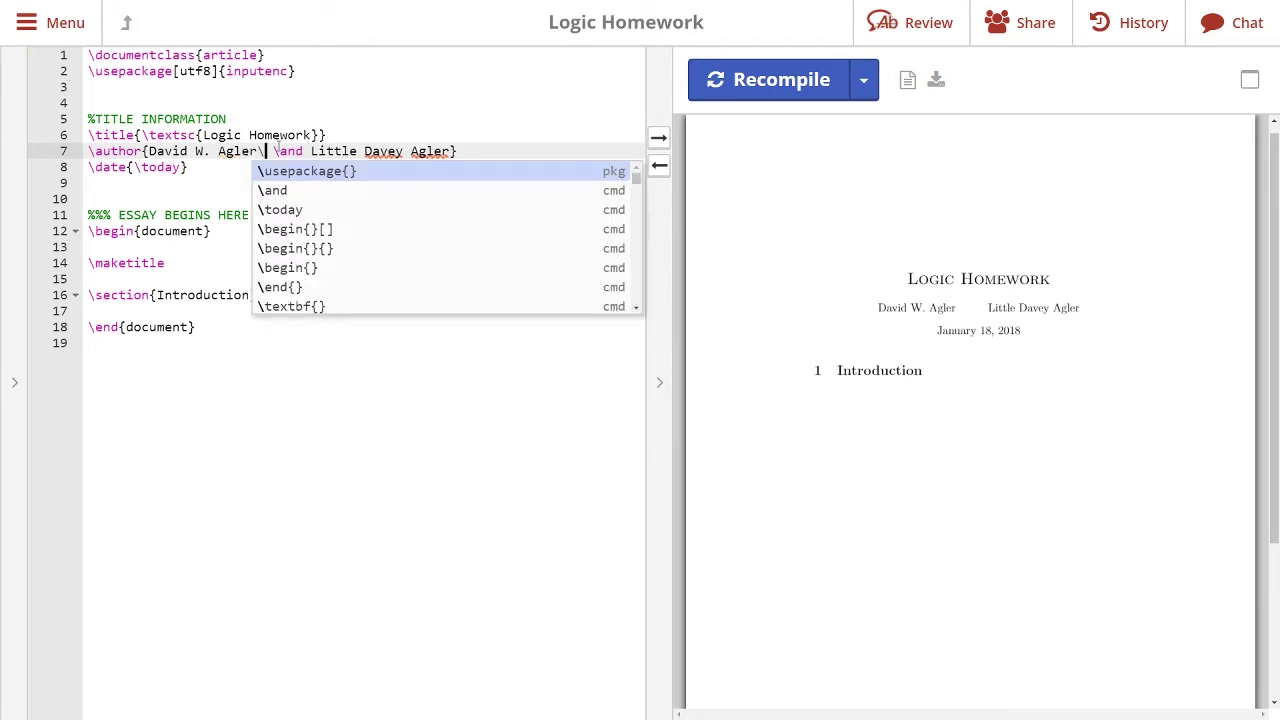
{"action": "type", "text": "thanks{"}
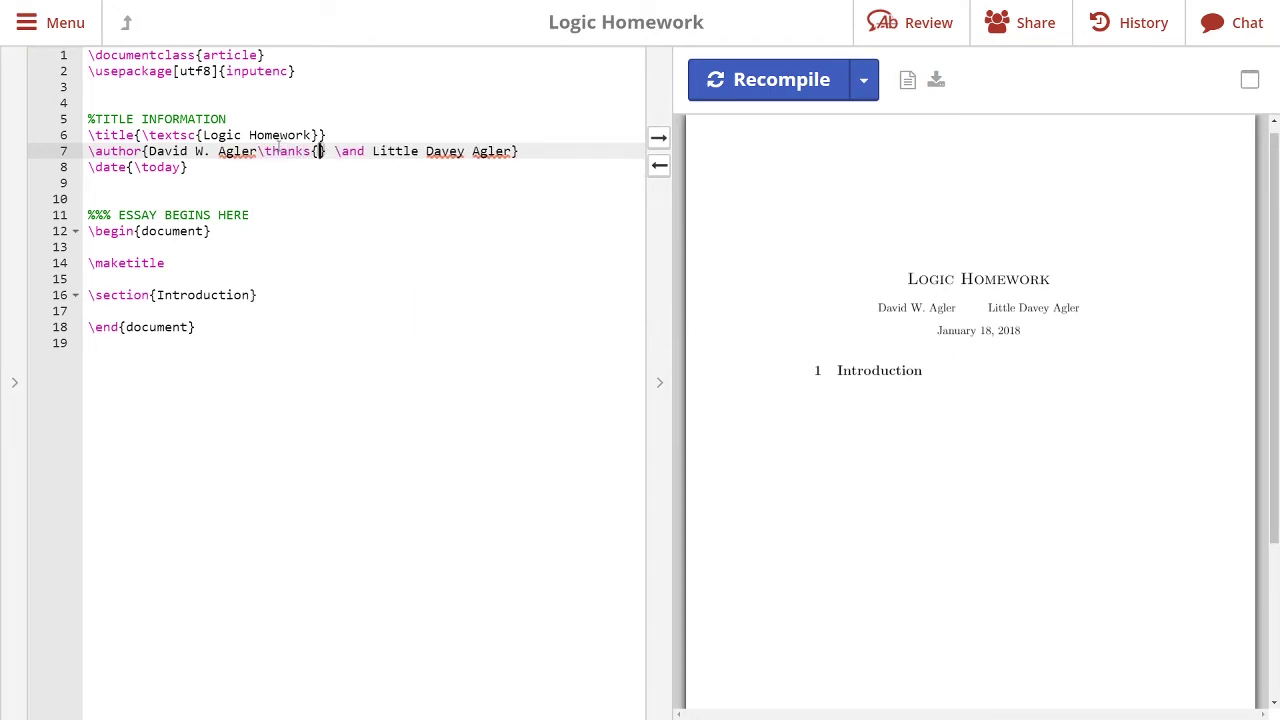
{"action": "type", "text": "The Pennsy"}
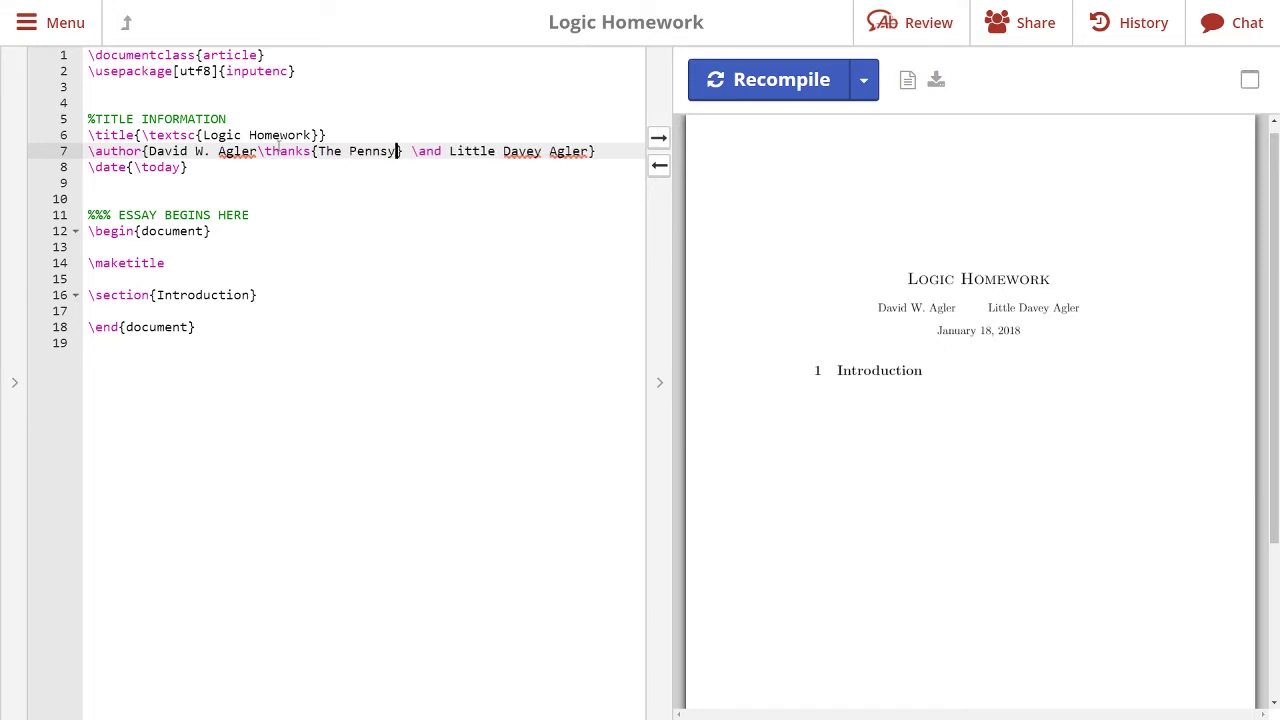
{"action": "type", "text": "lvania State Un"}
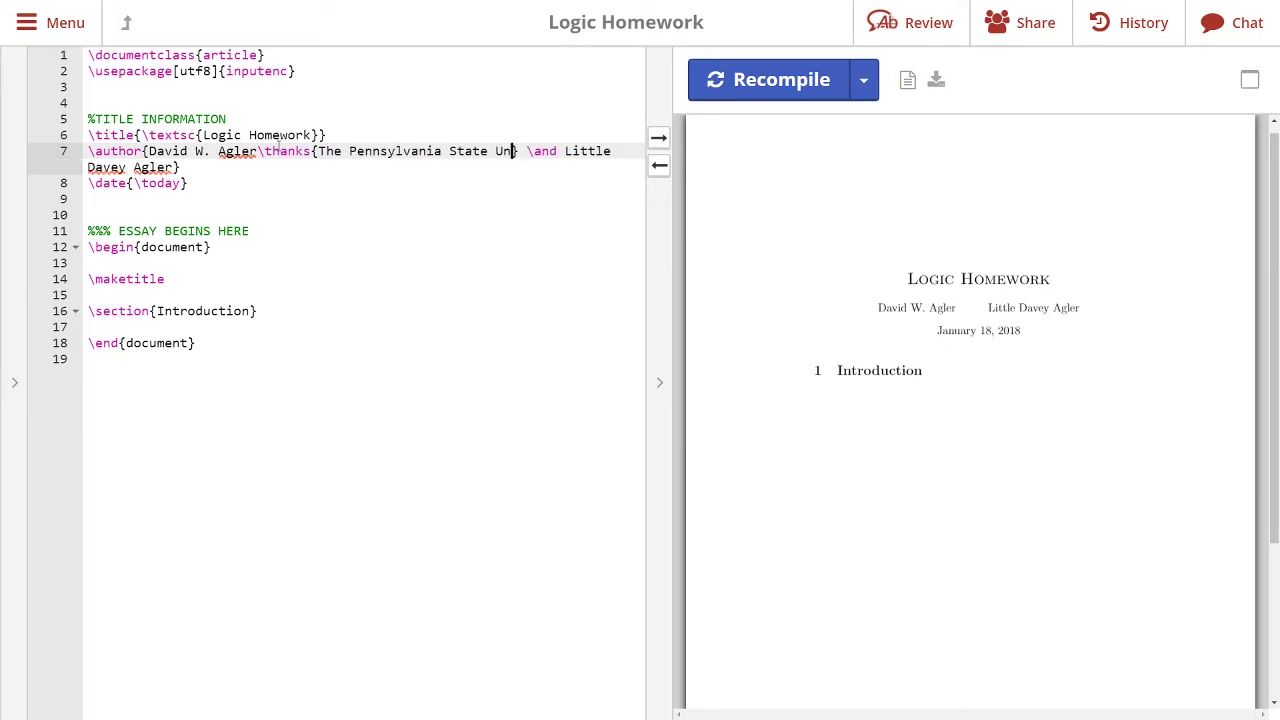
{"action": "type", "text": "iversity"}
{"action": "key", "text": "End"}
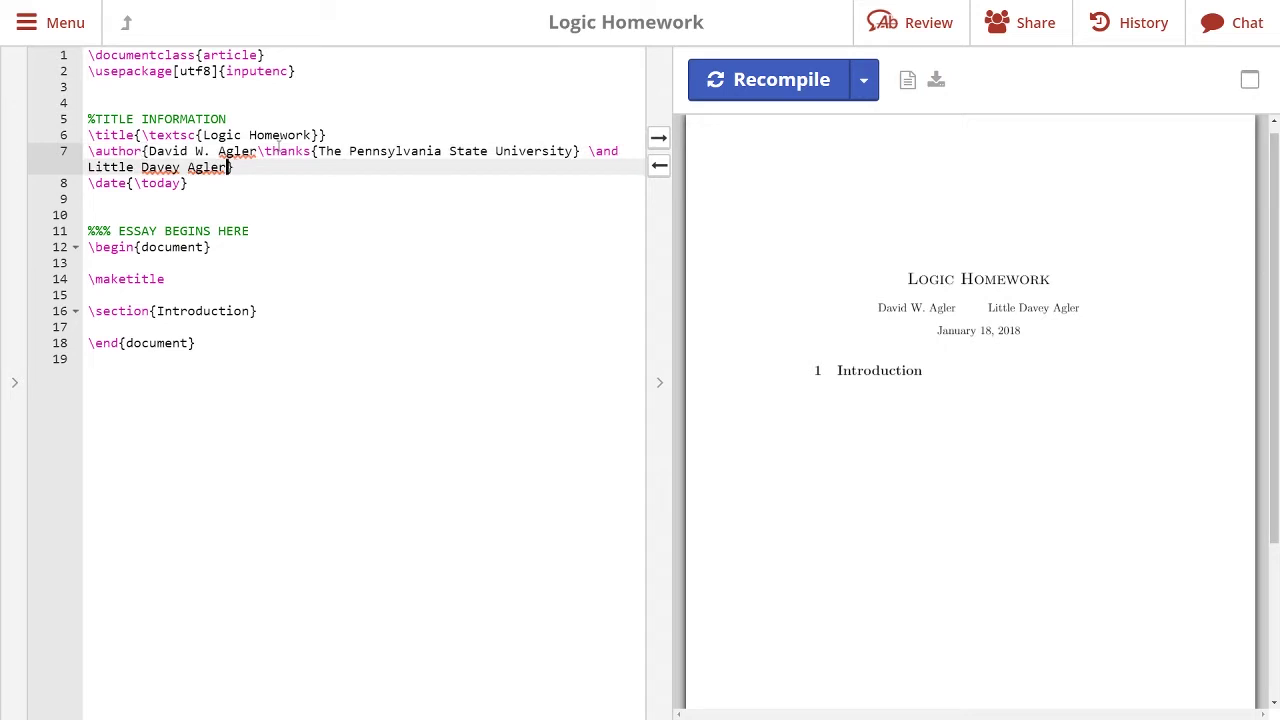
{"action": "type", "text": "\\thanks{"}
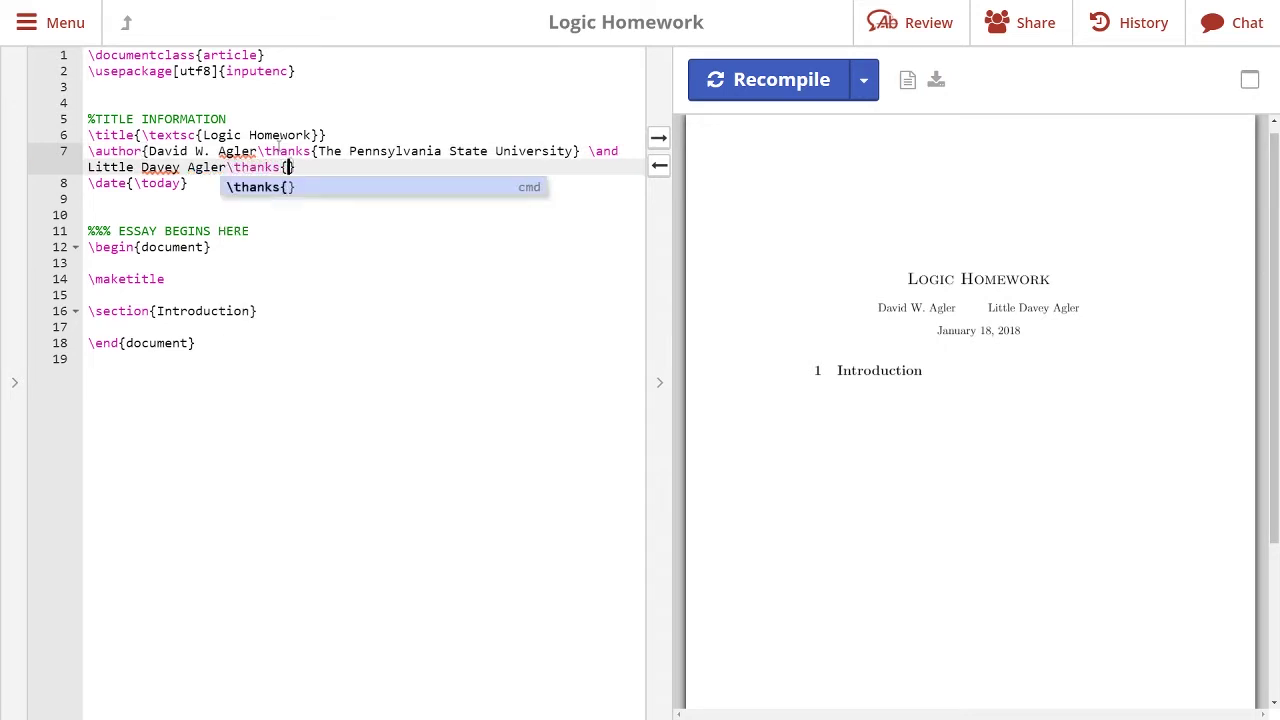
{"action": "type", "text": "Hogwa"}
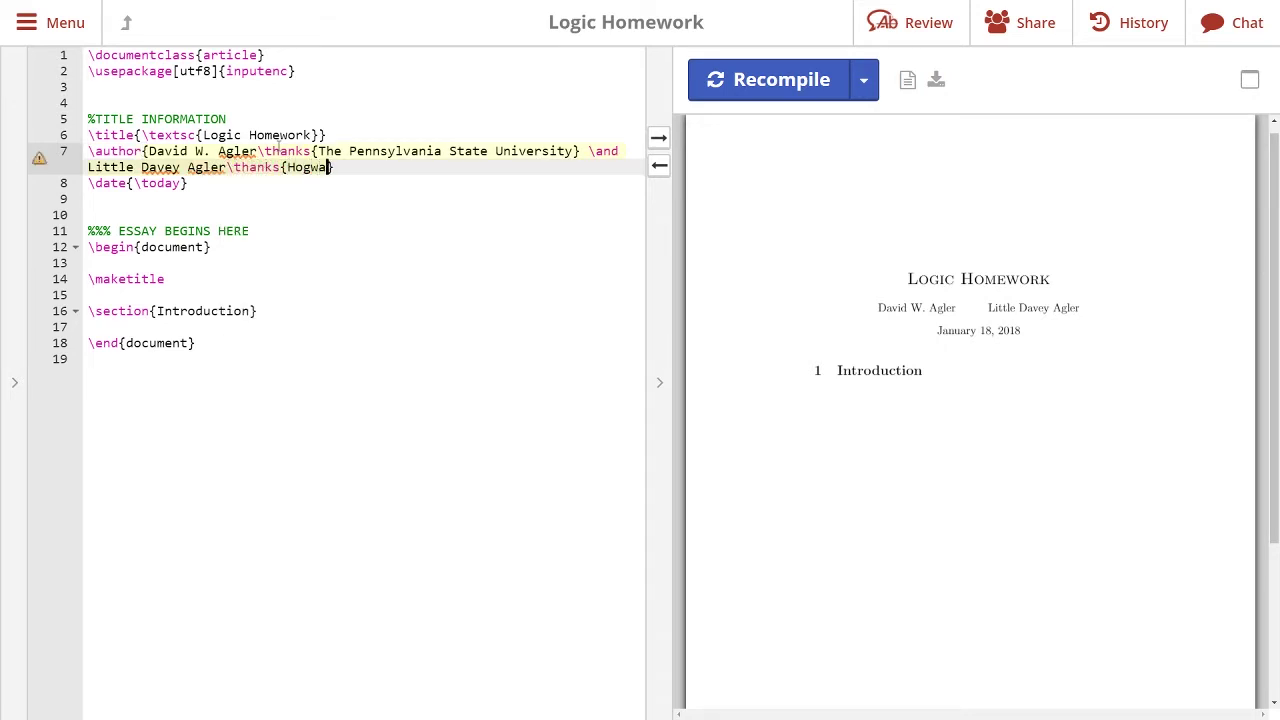
{"action": "type", "text": "rds"}
{"action": "key", "text": "BackSpace"}
{"action": "key", "text": "BackSpace"}
{"action": "key", "text": "BackSpace"}
{"action": "type", "text": "ts Sorcery School}"}
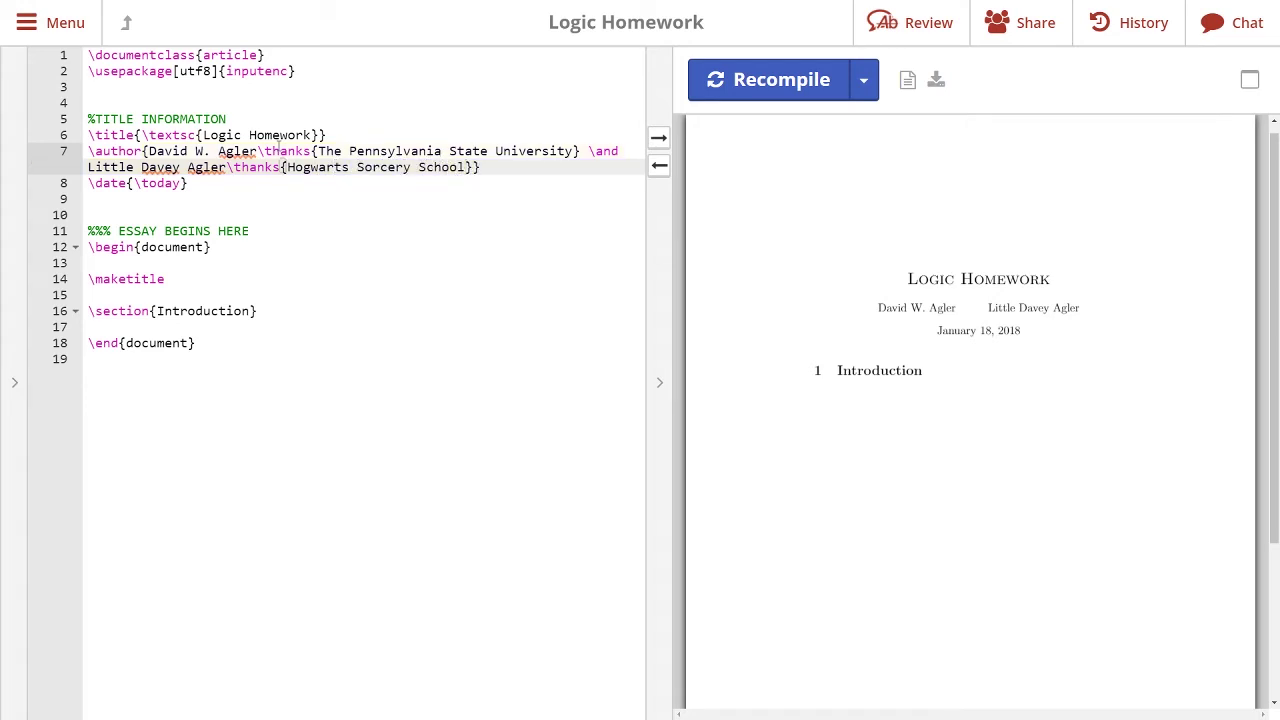
{"action": "left_click", "coordinate": [785, 92]}
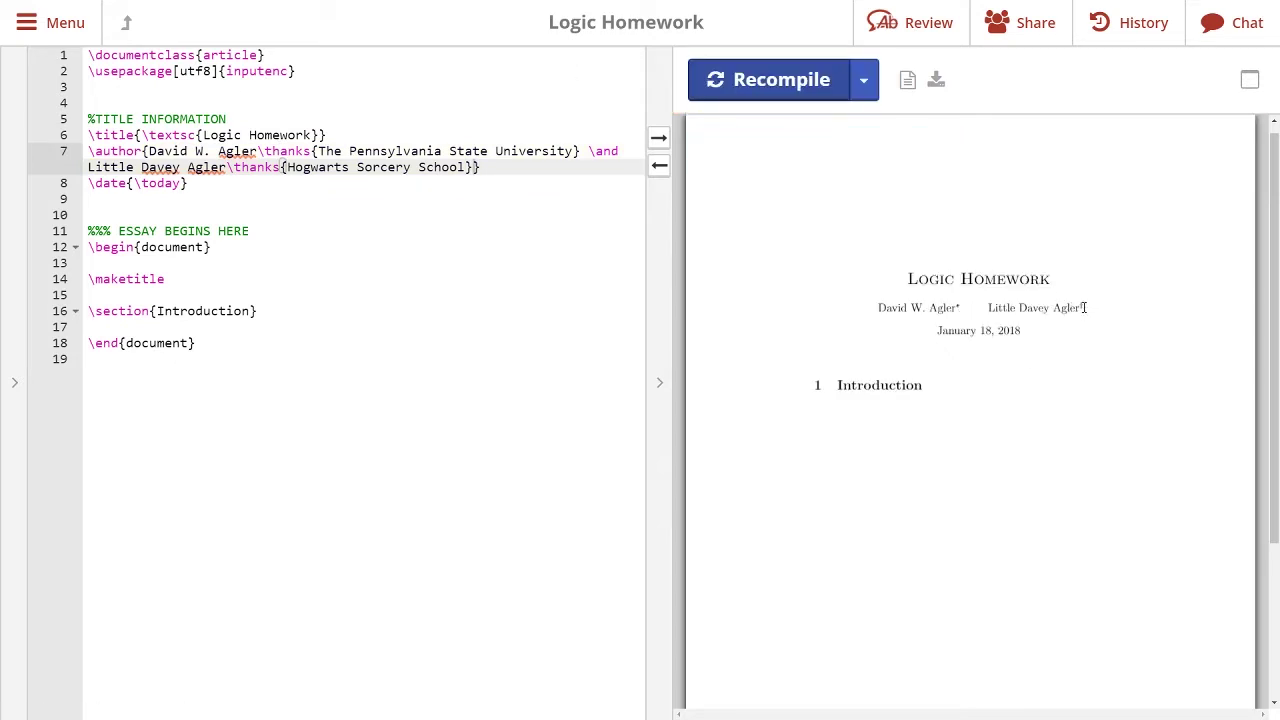
{"action": "scroll", "coordinate": [1064, 342], "scroll_direction": "down", "scroll_amount": 2}
{"action": "scroll", "coordinate": [1040, 360], "scroll_direction": "down", "scroll_amount": 1}
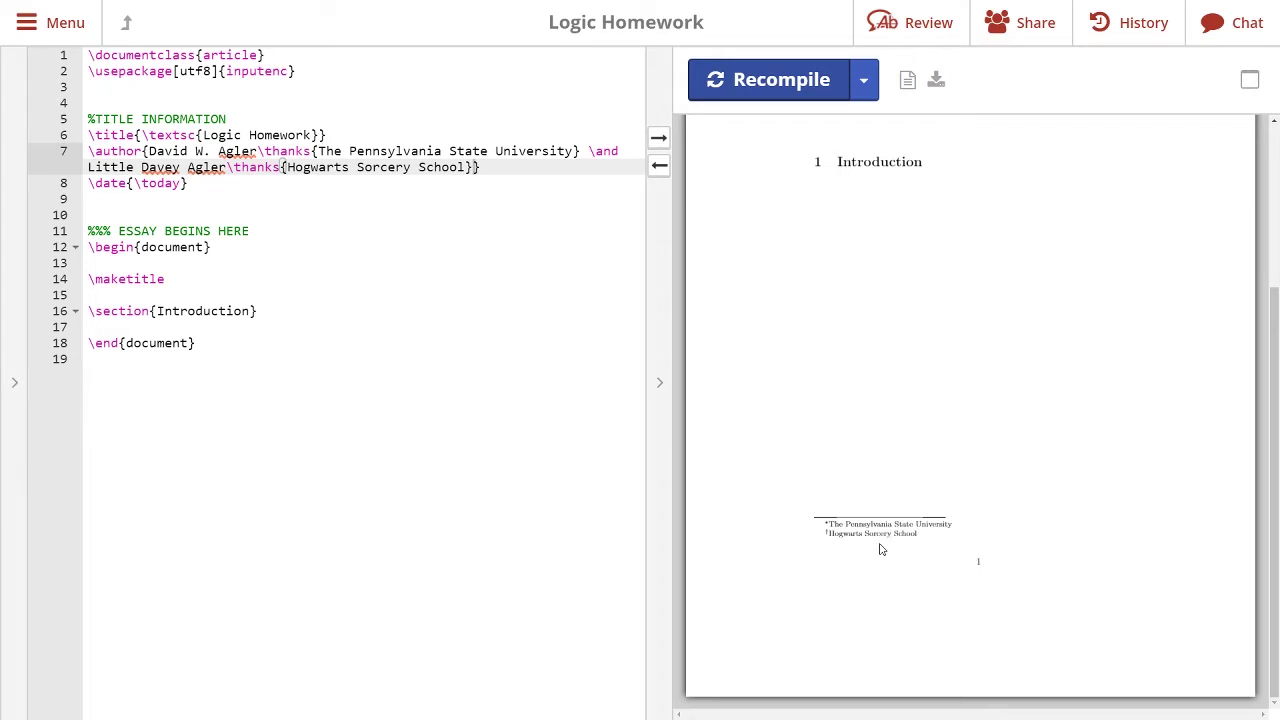
{"action": "scroll", "coordinate": [870, 545], "scroll_direction": "up", "scroll_amount": 3}
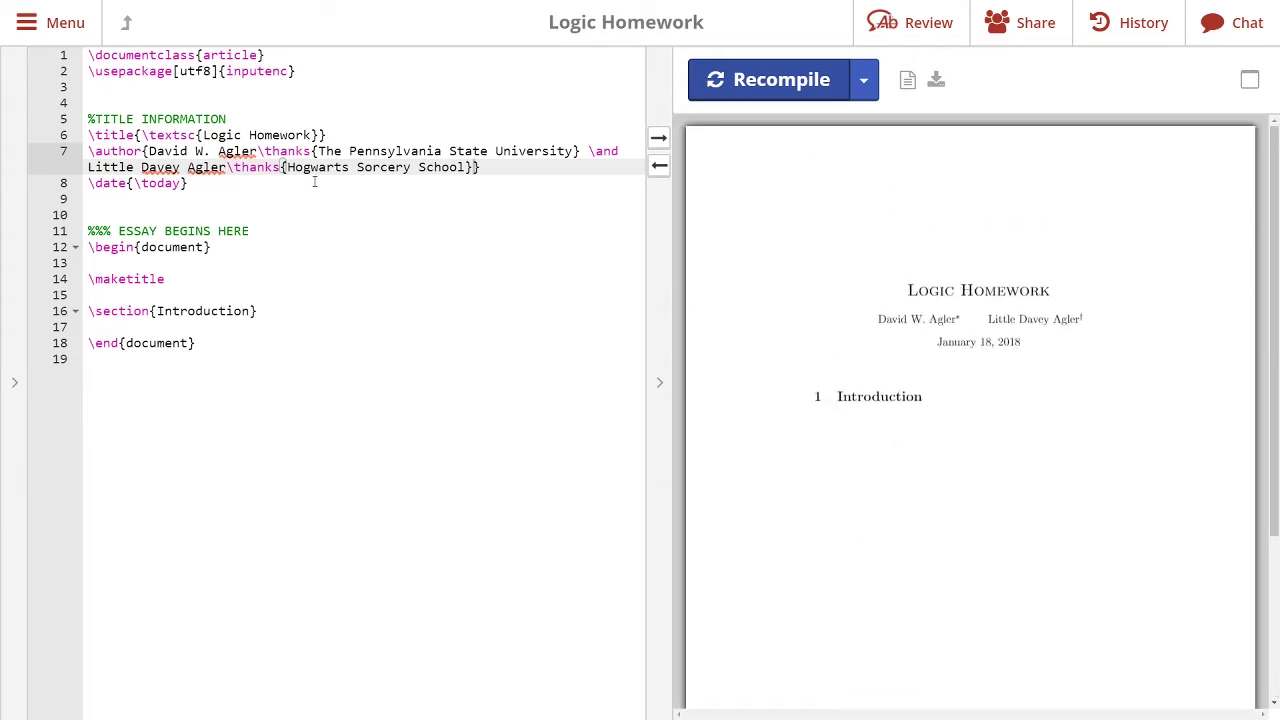
Highlight the \thanks command, the title block lines and \maketitle in the source
{"action": "left_click_drag", "start_coordinate": [228, 167], "coordinate": [283, 168]}
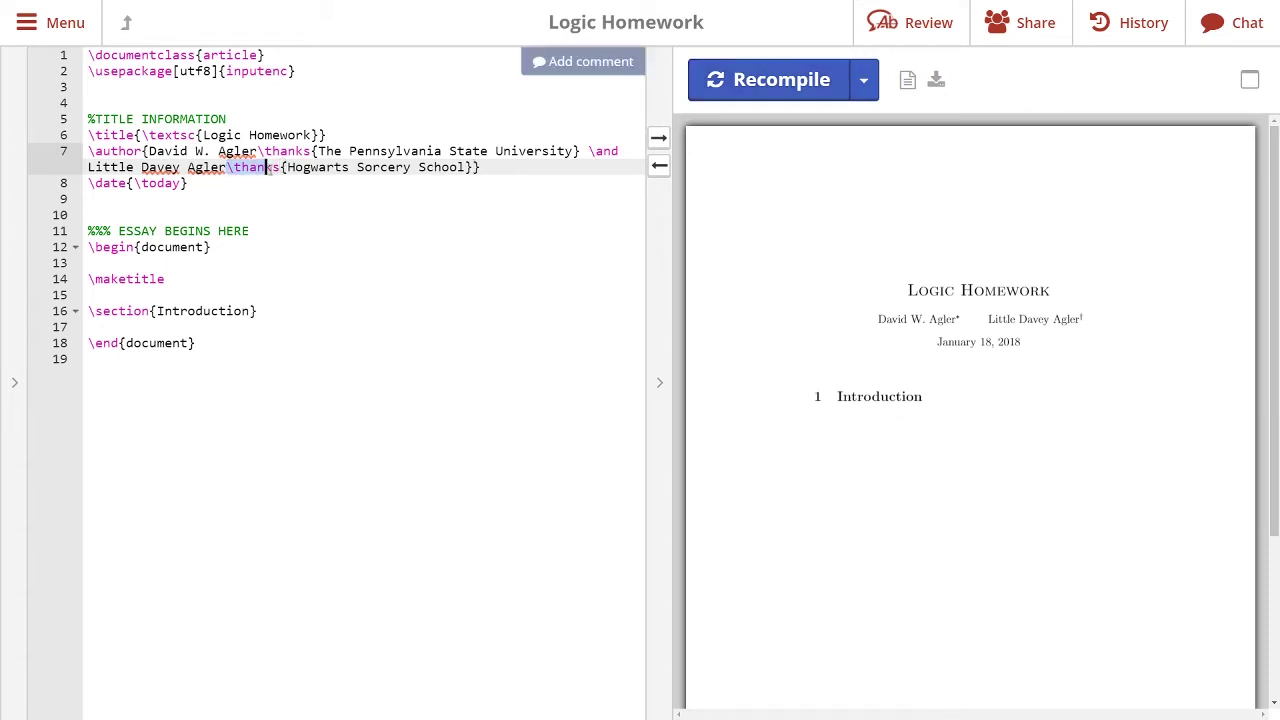
{"action": "left_click_drag", "start_coordinate": [209, 194], "coordinate": [73, 135]}
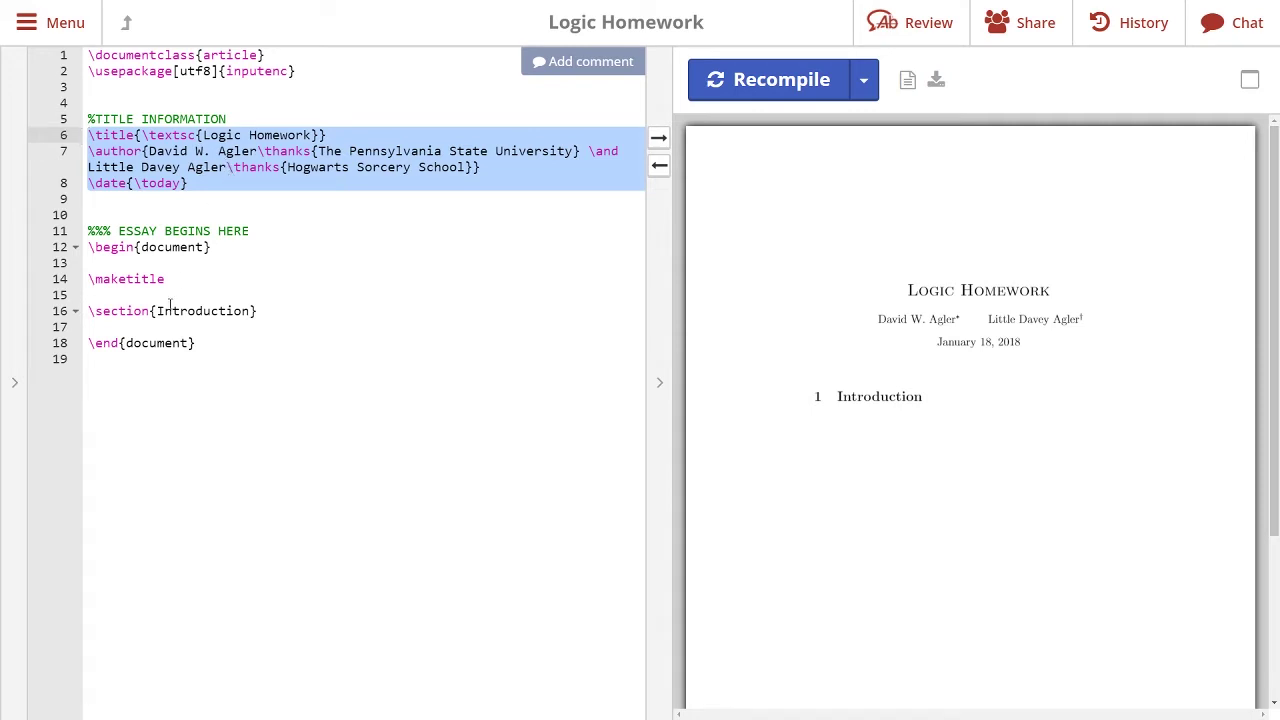
{"action": "left_click_drag", "start_coordinate": [175, 279], "coordinate": [88, 279]}
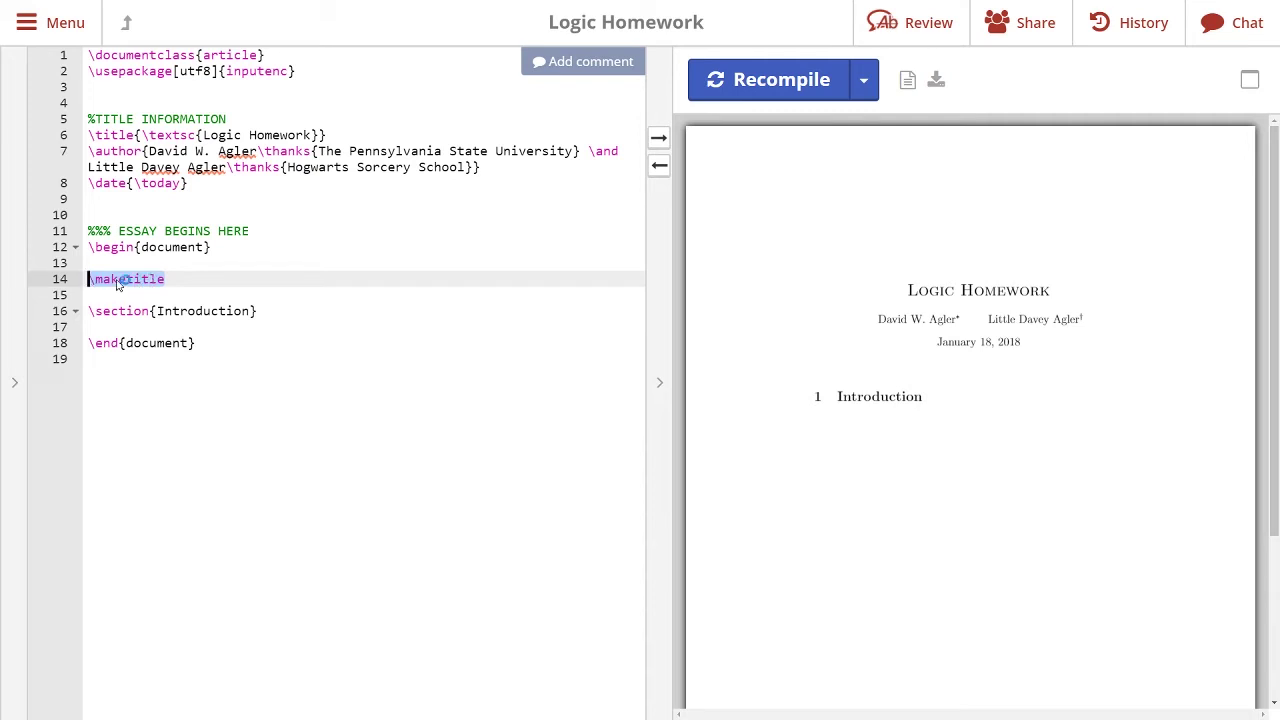
{"action": "left_click", "coordinate": [165, 262]}
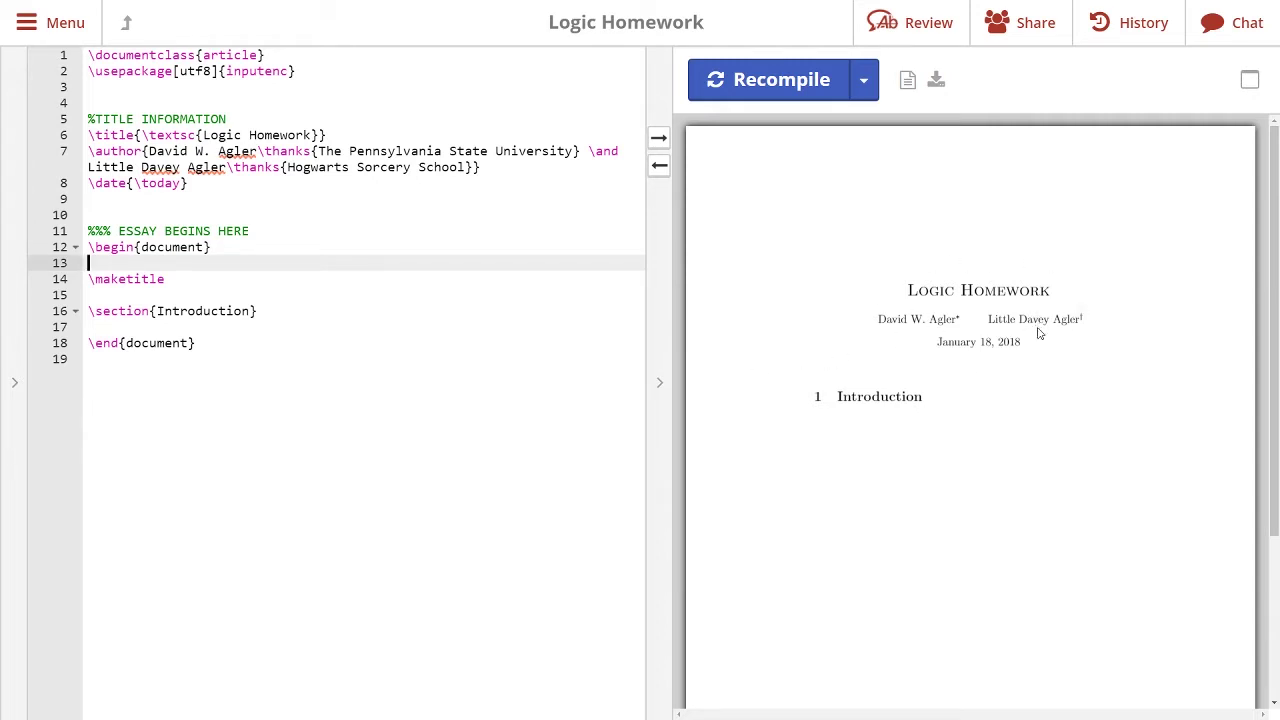
Comment out \maketitle with %, recompile to see the title vanish, then remove the %
{"action": "left_click", "coordinate": [88, 279]}
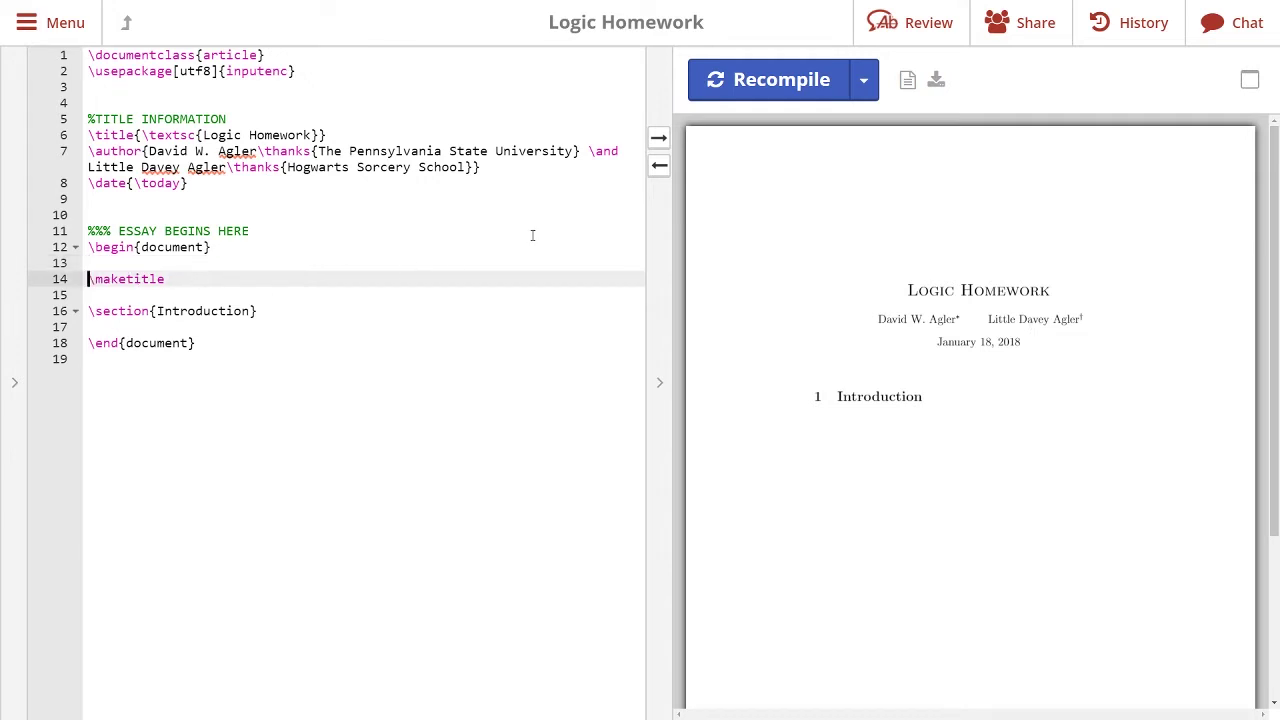
{"action": "type", "text": "%"}
{"action": "left_click", "coordinate": [814, 79]}
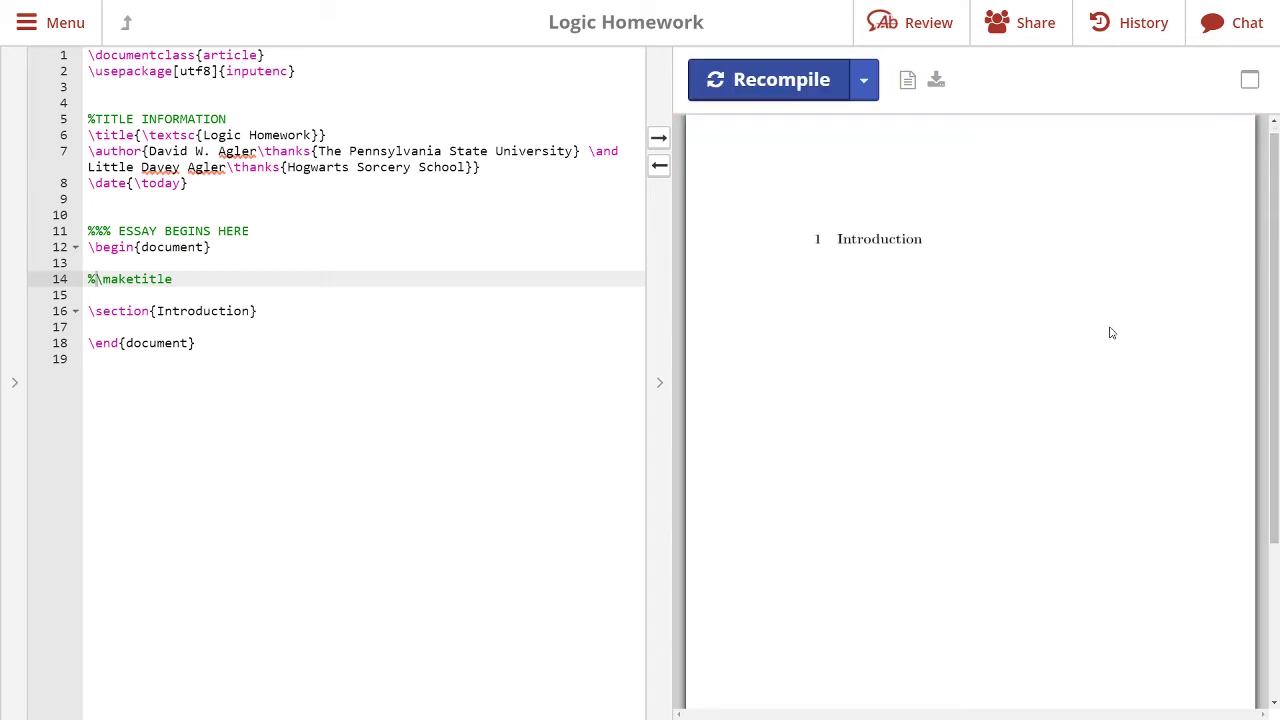
{"action": "left_click", "coordinate": [95, 279]}
{"action": "key", "text": "BackSpace"}
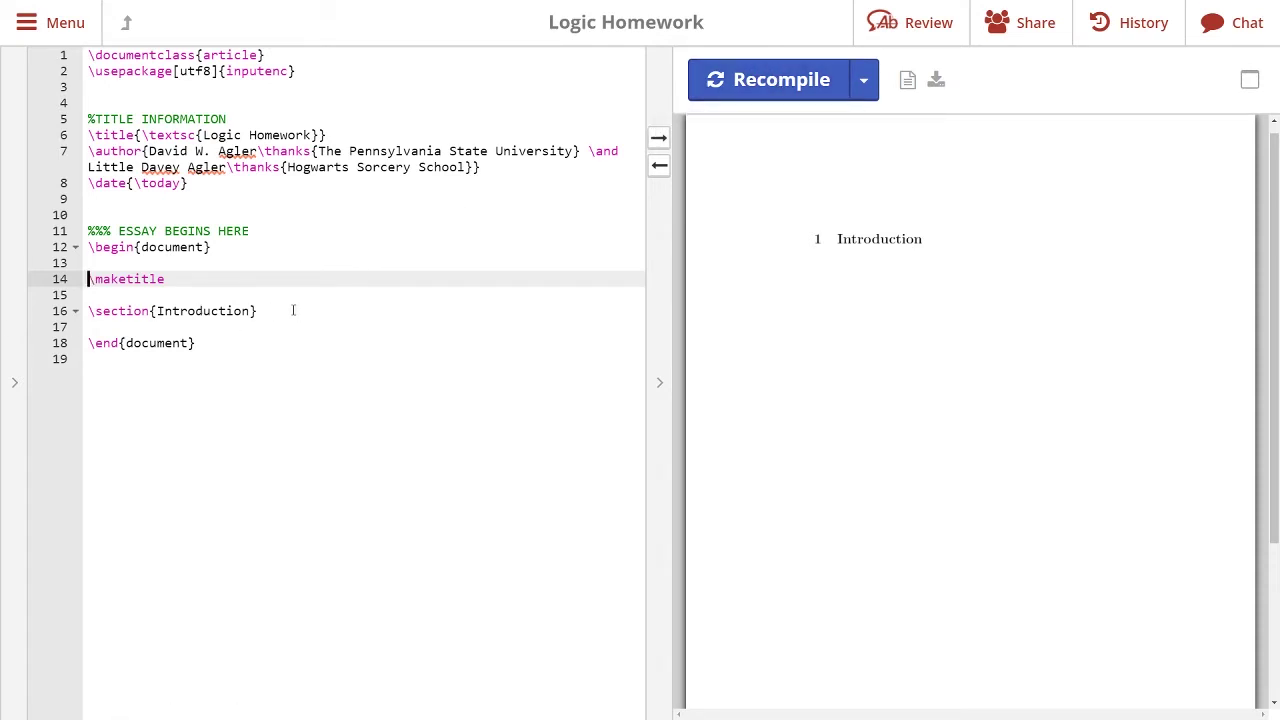
{"action": "left_click_drag", "start_coordinate": [294, 310], "coordinate": [87, 312]}
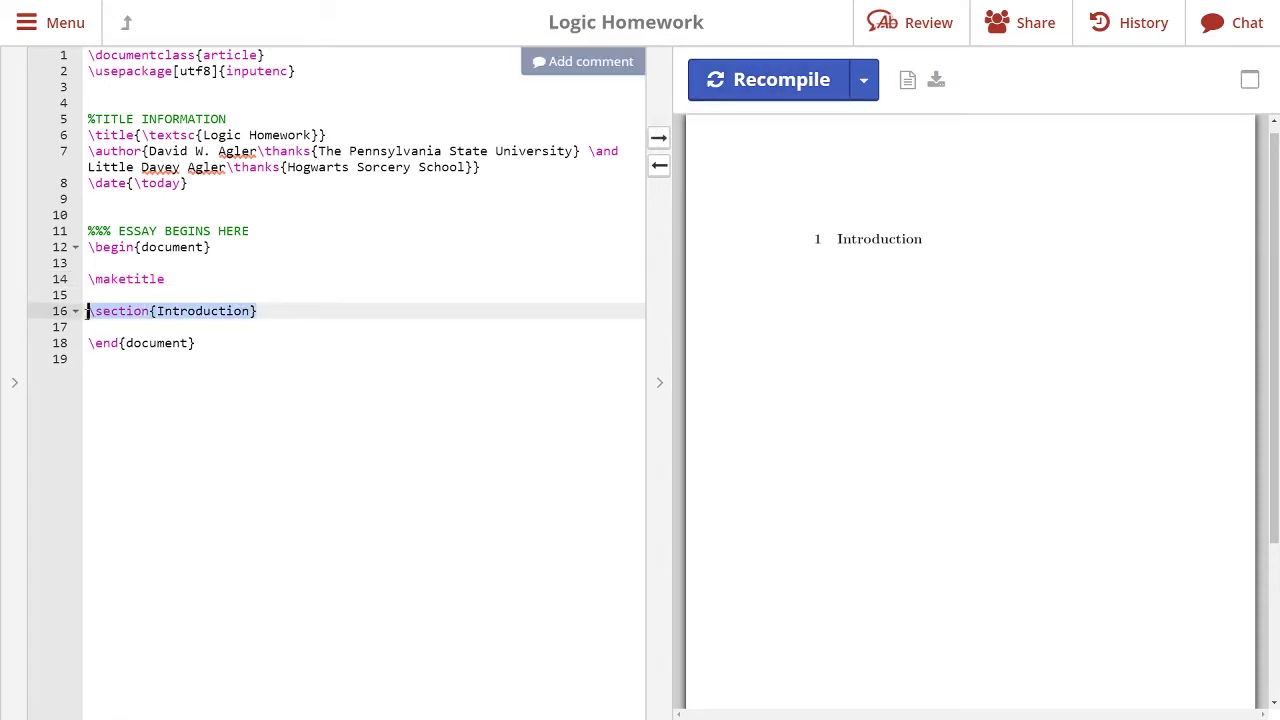
{"action": "left_click", "coordinate": [279, 311]}
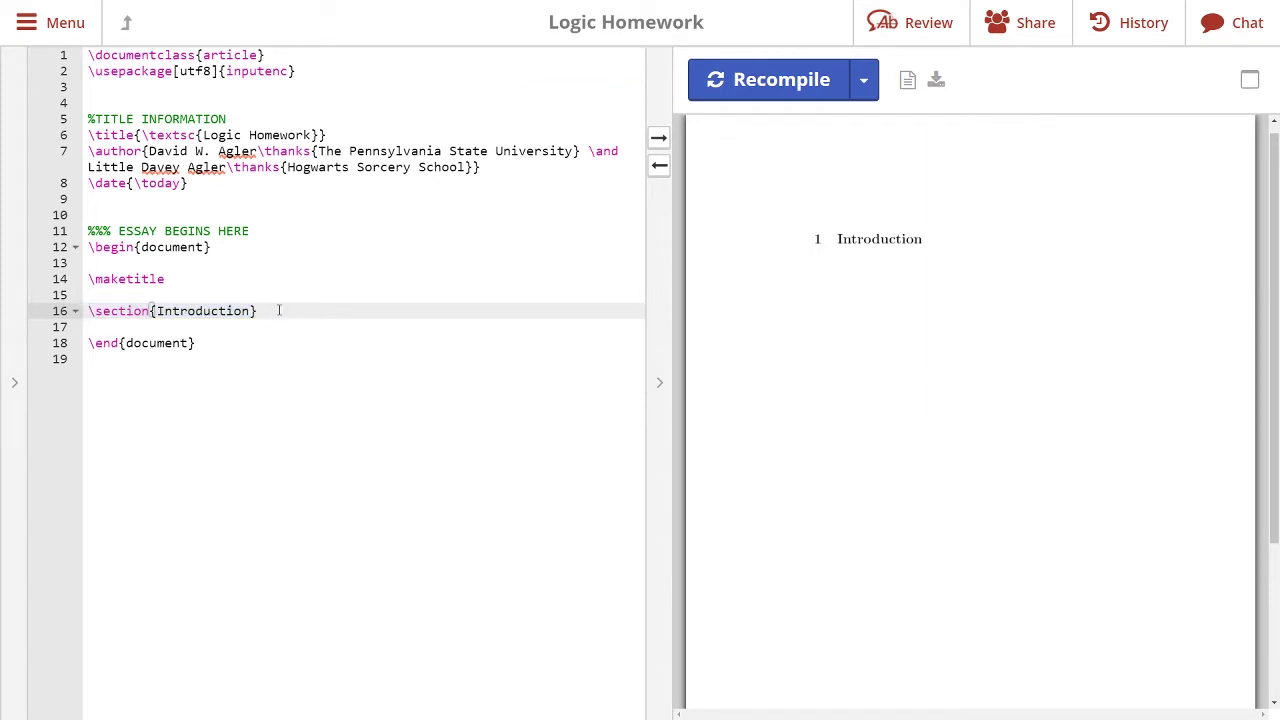
Add \section{Clarification} and \subsection{Even More Clarification} below the Introduction
{"action": "key", "text": "Return"}
{"action": "key", "text": "Return"}
{"action": "type", "text": "\\sec"}
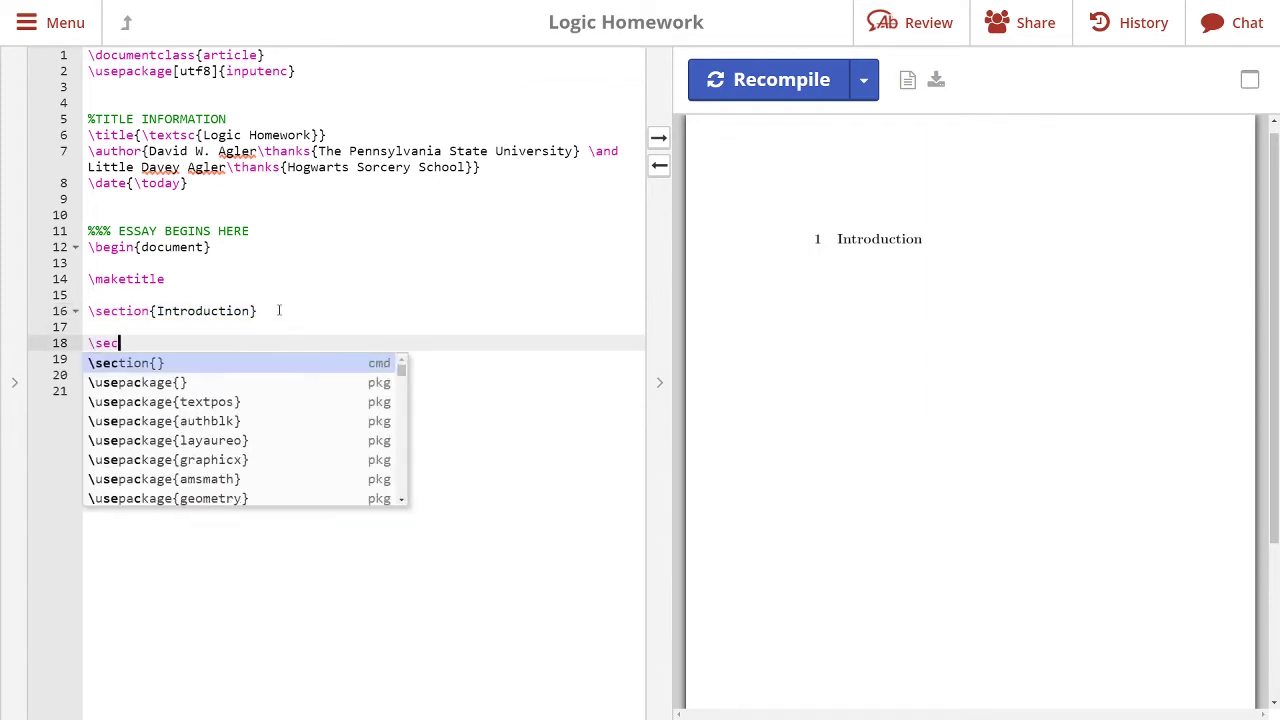
{"action": "type", "text": "tion{"}
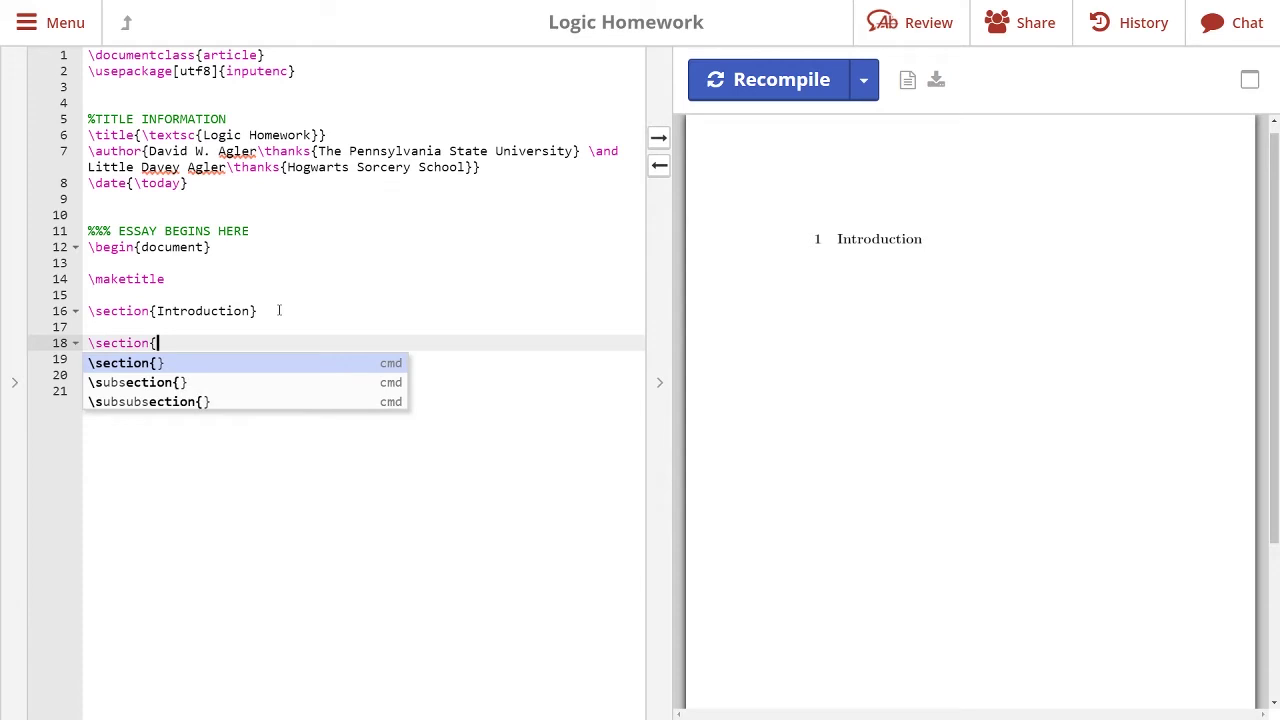
{"action": "type", "text": "Clarification}"}
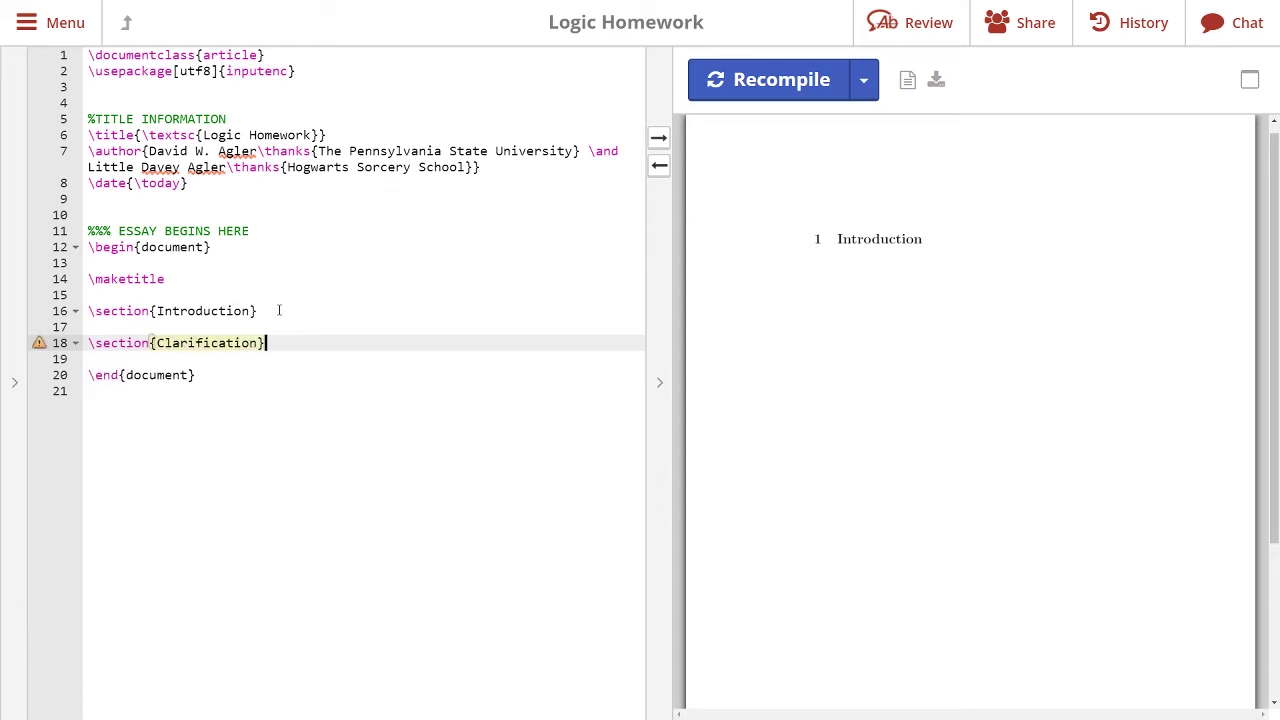
{"action": "key", "text": "Return"}
{"action": "key", "text": "Return"}
{"action": "type", "text": "\\subse"}
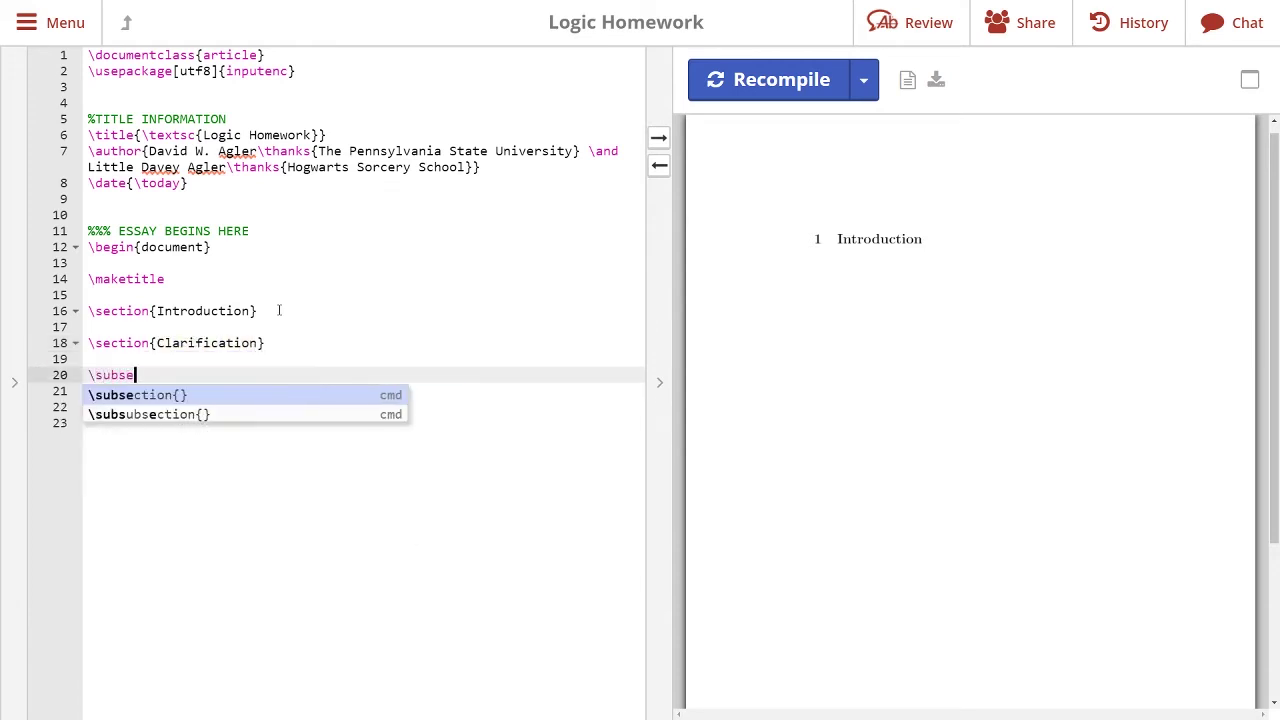
{"action": "type", "text": "ction{"}
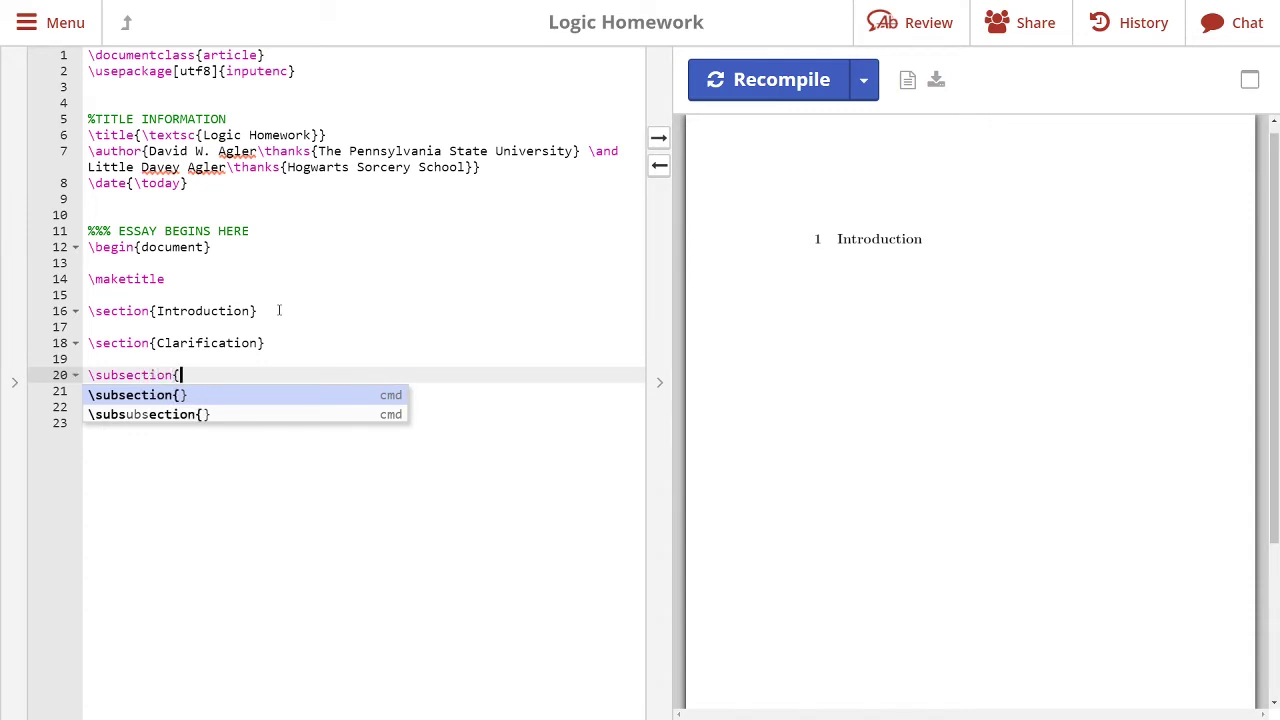
{"action": "type", "text": "Even More "}
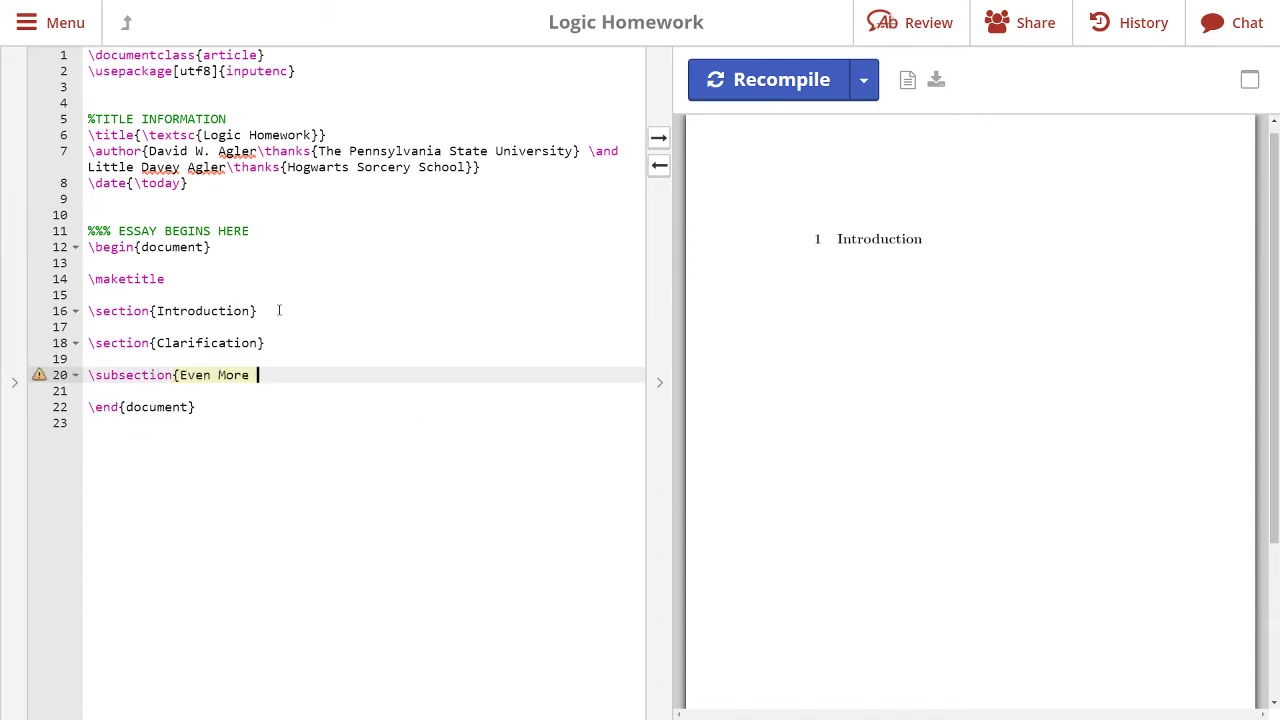
{"action": "type", "text": "Clarification}"}
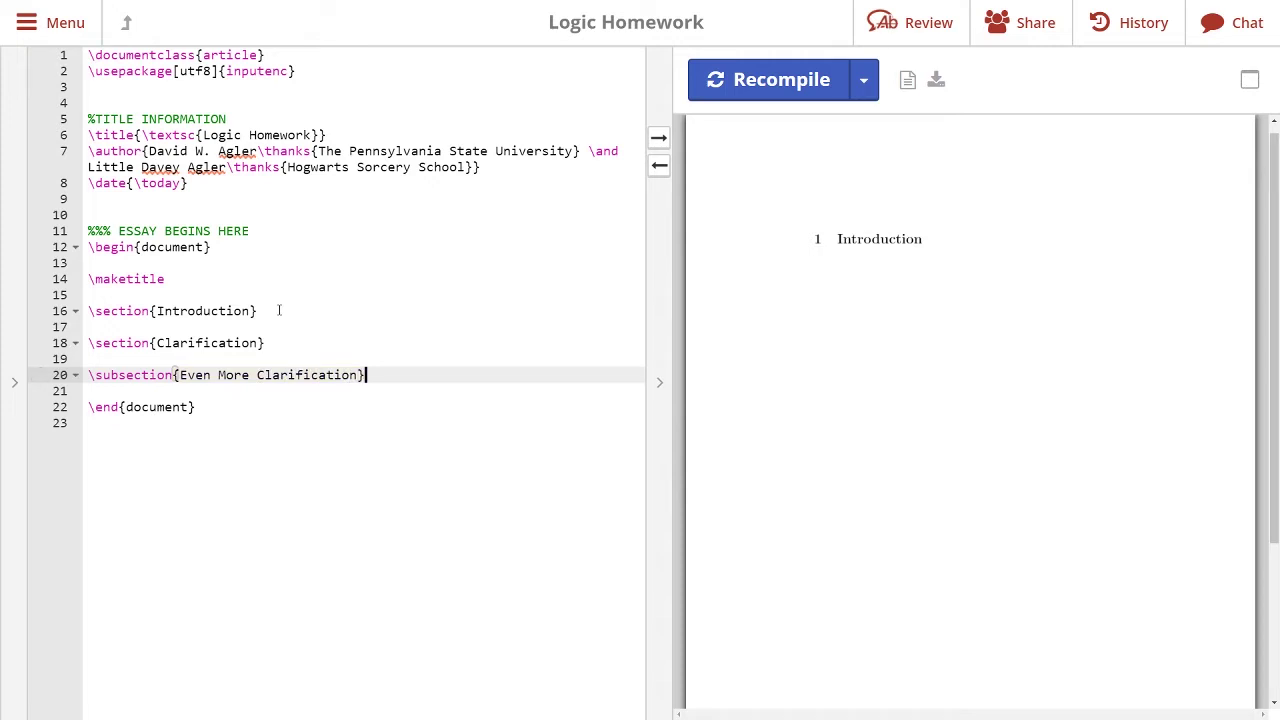
{"action": "key", "text": "Home"}
{"action": "key", "text": "Right"}
{"action": "key", "text": "Right"}
{"action": "key", "text": "Right"}
{"action": "key", "text": "Right"}
{"action": "key", "text": "End"}
Add \subsection{Even Even More clarification} on the next line and recompile
{"action": "key", "text": "Return"}
{"action": "type", "text": "\\subsection"}
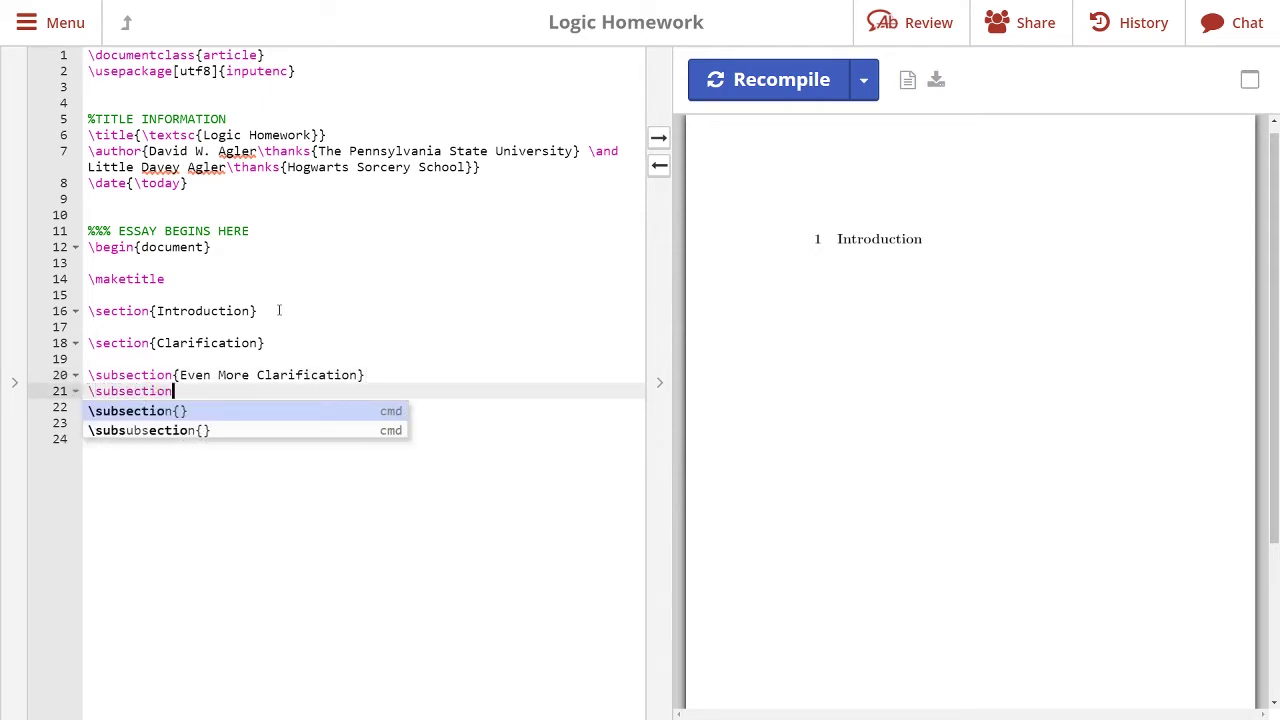
{"action": "type", "text": "{Even"}
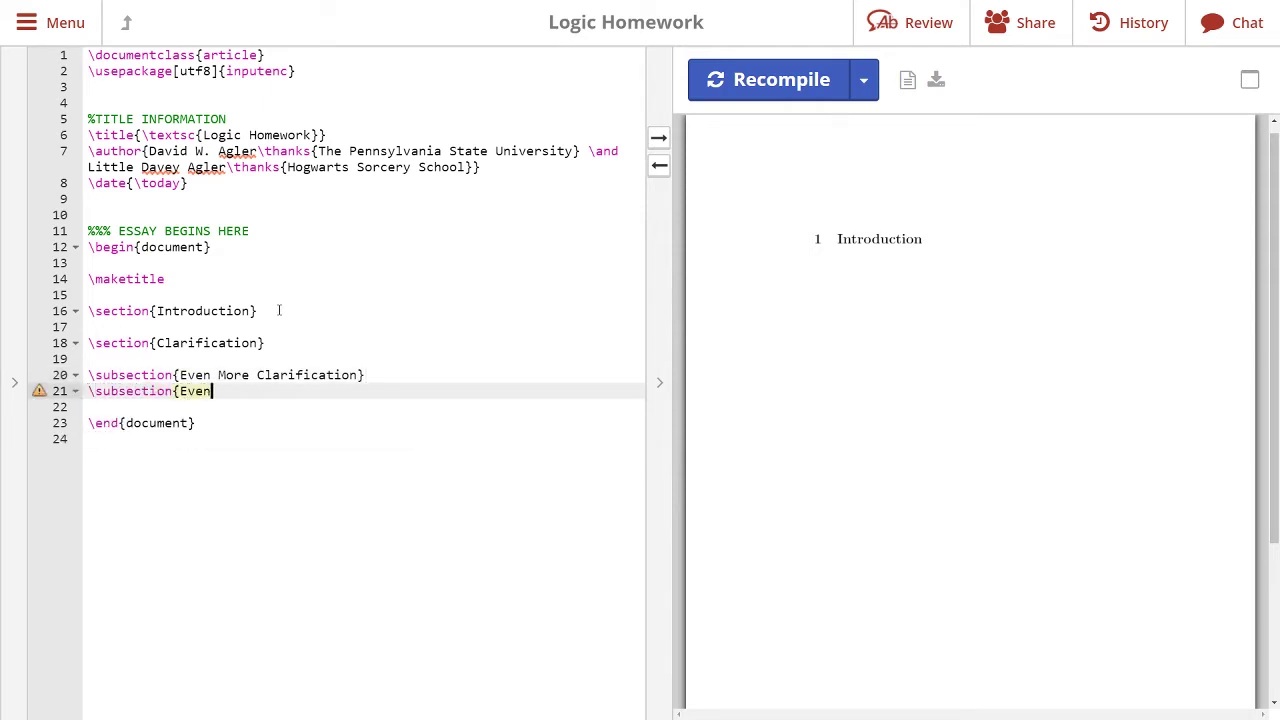
{"action": "type", "text": " Even More clarific"}
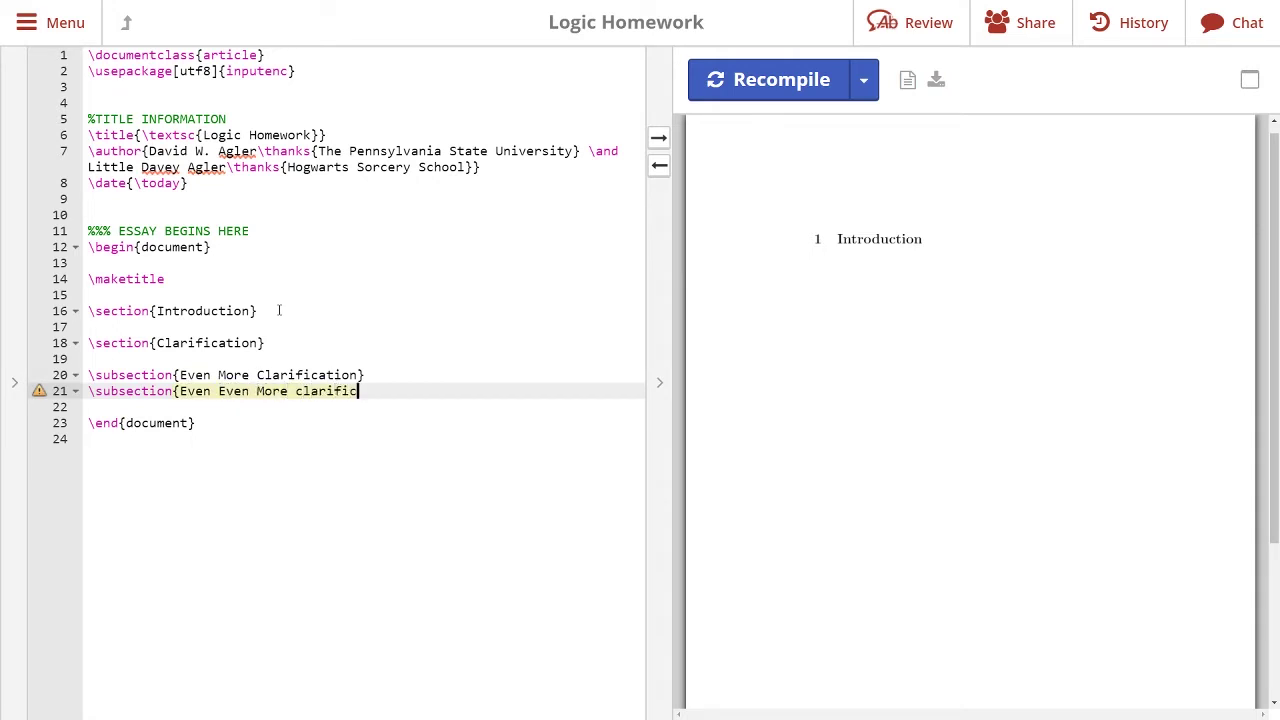
{"action": "type", "text": "ation}"}
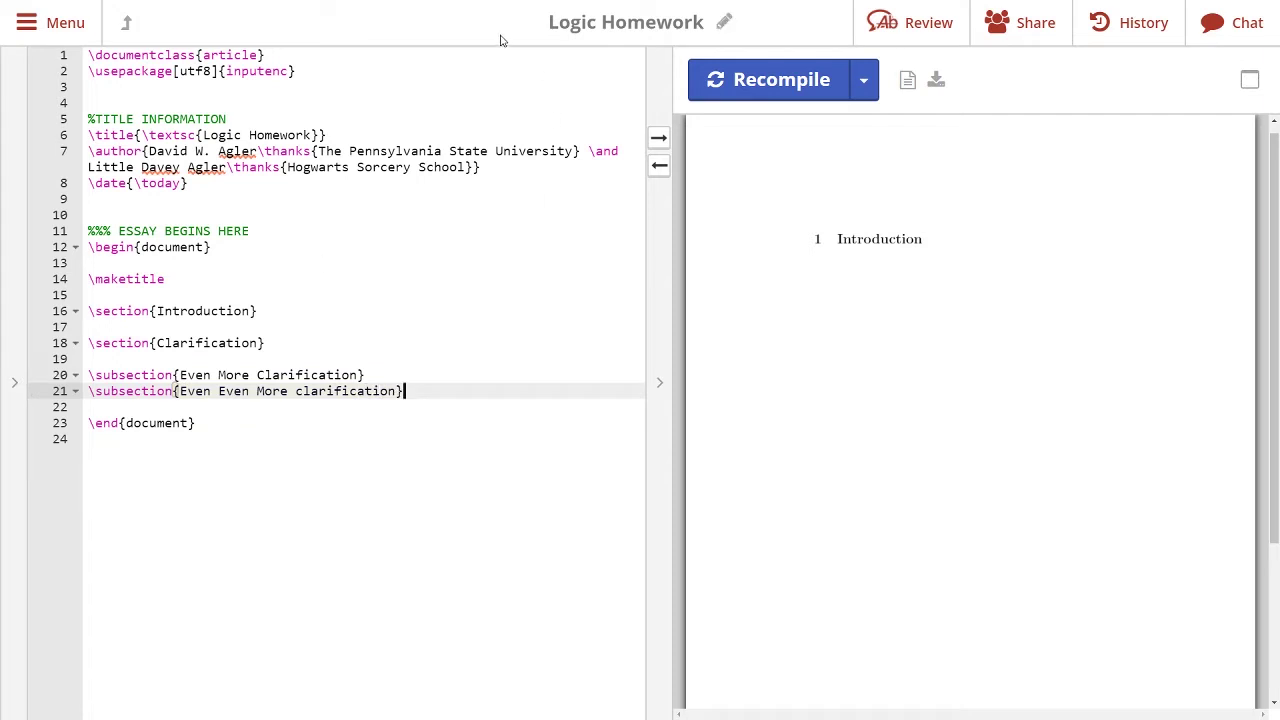
{"action": "left_click", "coordinate": [119, 312]}
{"action": "left_click", "coordinate": [728, 86]}
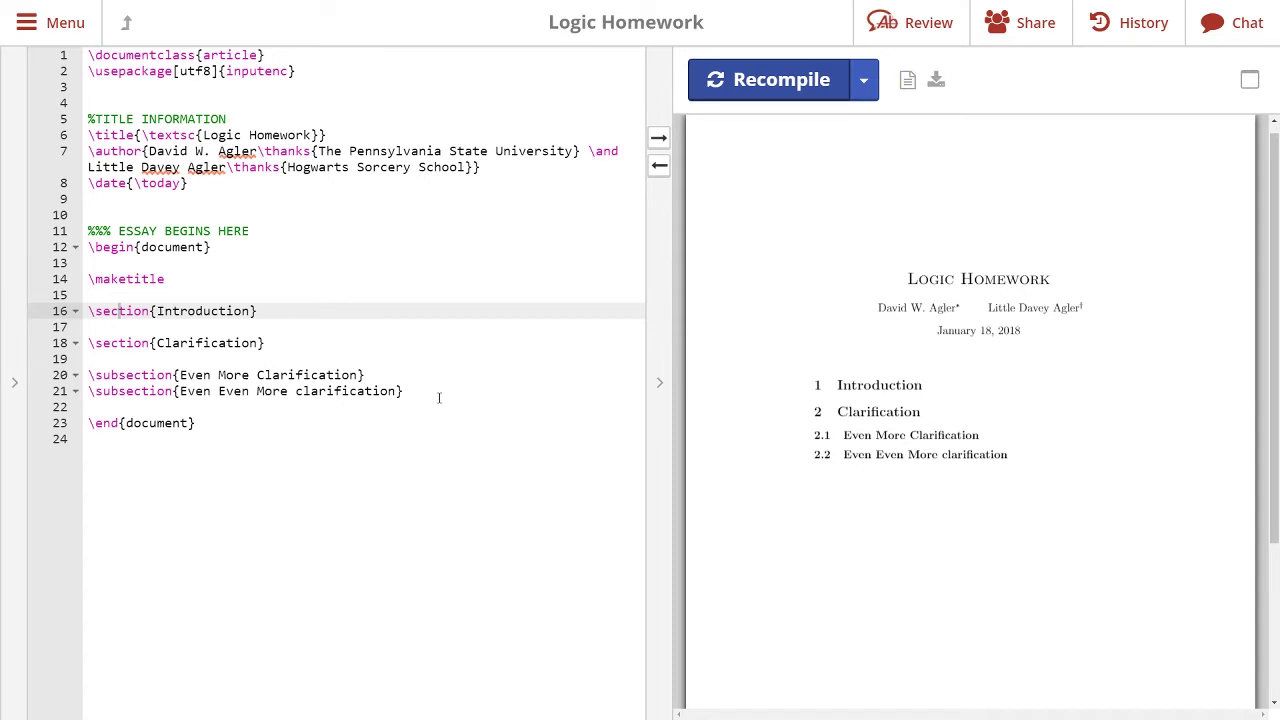
Move both subsection lines under \section{Introduction} and recompile to see 1.1 and 1.2
{"action": "left_click_drag", "start_coordinate": [438, 398], "coordinate": [88, 376]}
{"action": "key", "text": "ctrl+c"}
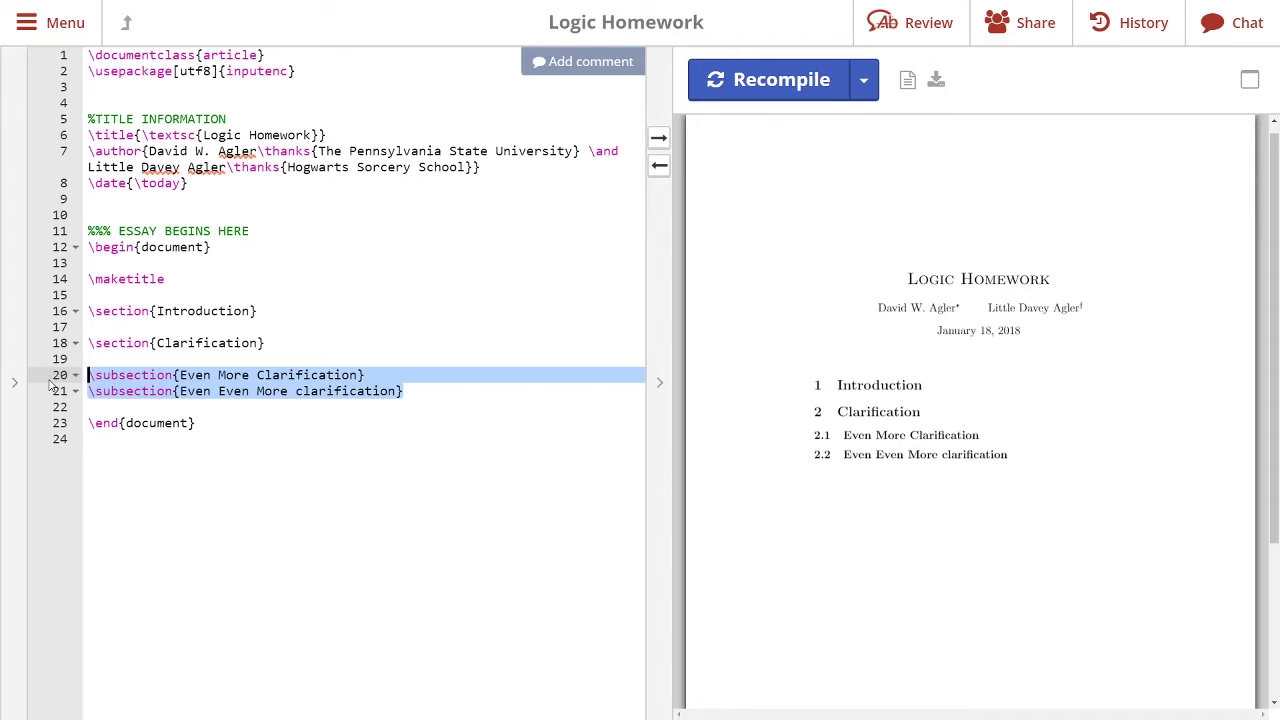
{"action": "key", "text": "BackSpace"}
{"action": "key", "text": "Up"}
{"action": "key", "text": "Up"}
{"action": "key", "text": "Up"}
{"action": "key", "text": "Return"}
{"action": "key", "text": "Return"}
{"action": "key", "text": "Up"}
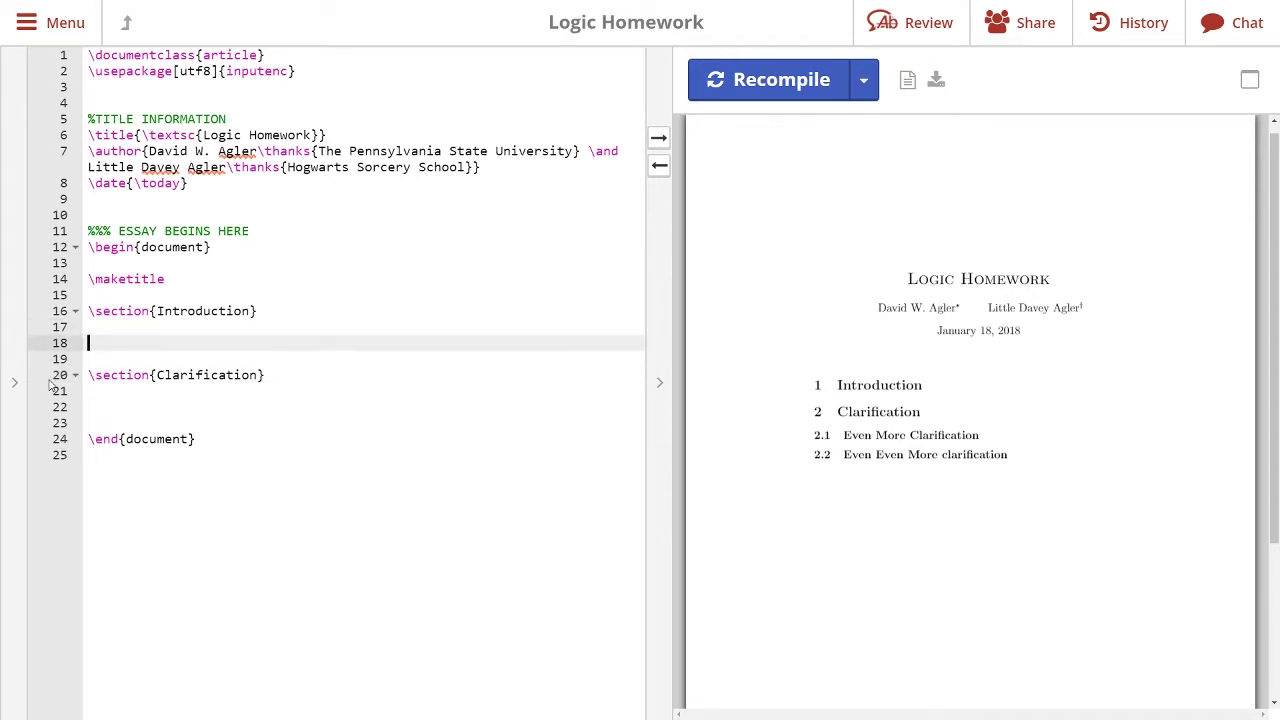
{"action": "key", "text": "ctrl+v"}
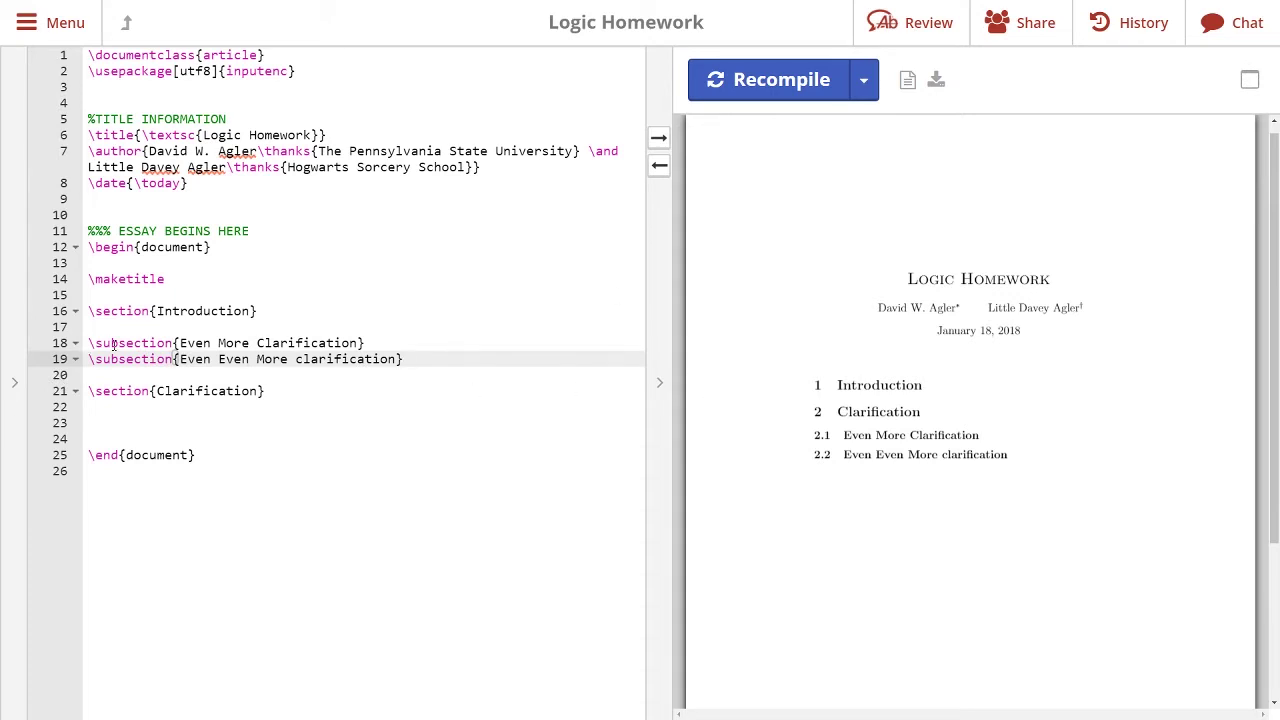
{"action": "left_click", "coordinate": [766, 90]}
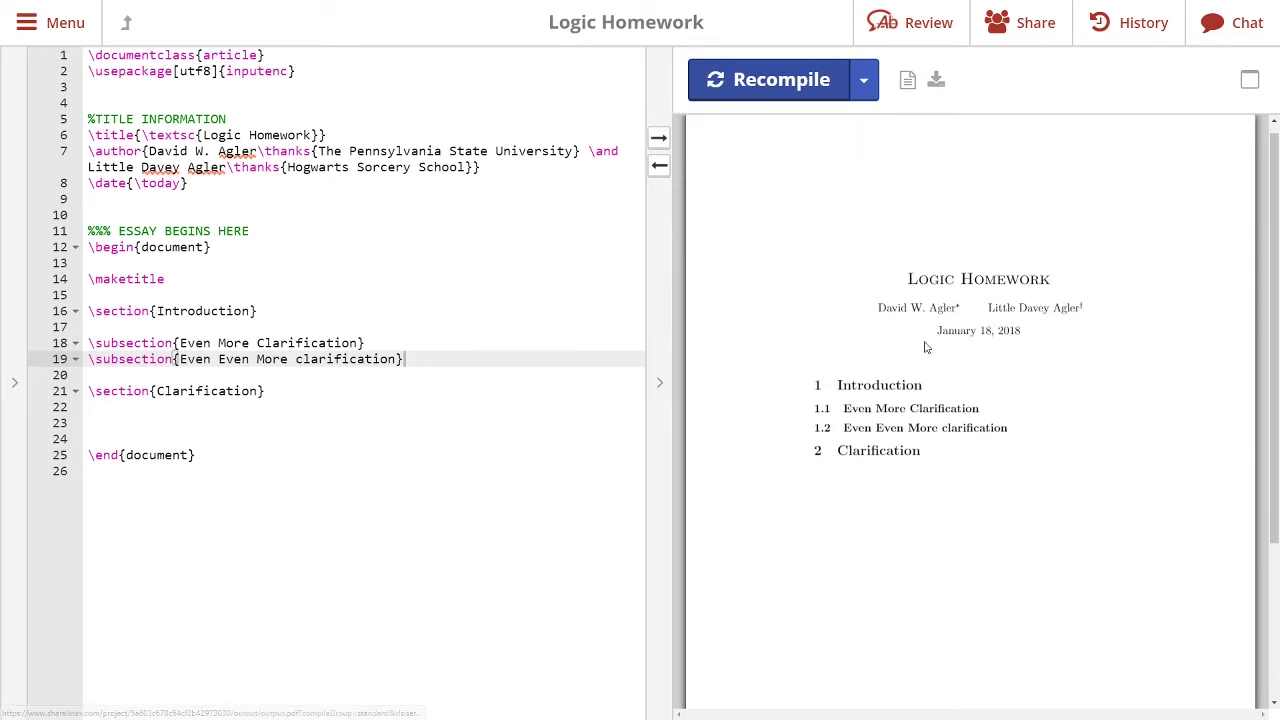
Cut both subsection lines and paste them back below the Clarification heading
{"action": "left_click_drag", "start_coordinate": [437, 359], "coordinate": [88, 343]}
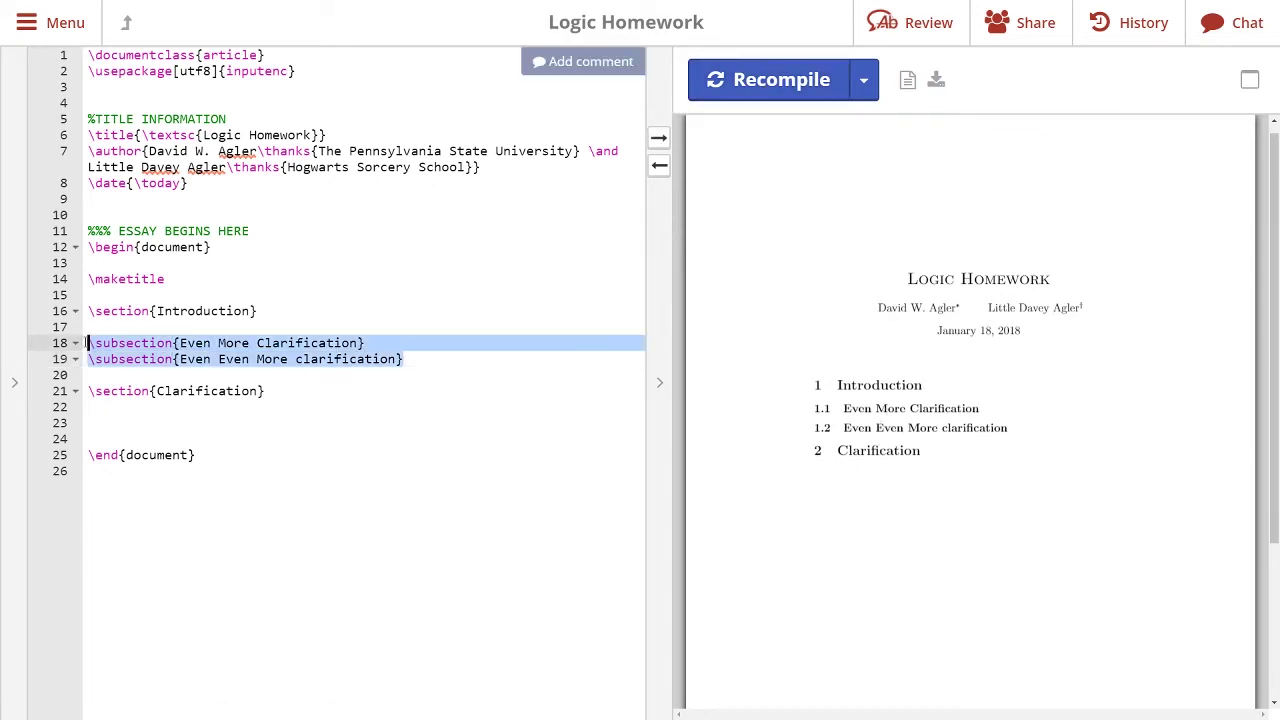
{"action": "key", "text": "ctrl+x"}
{"action": "key", "text": "Delete"}
{"action": "key", "text": "Delete"}
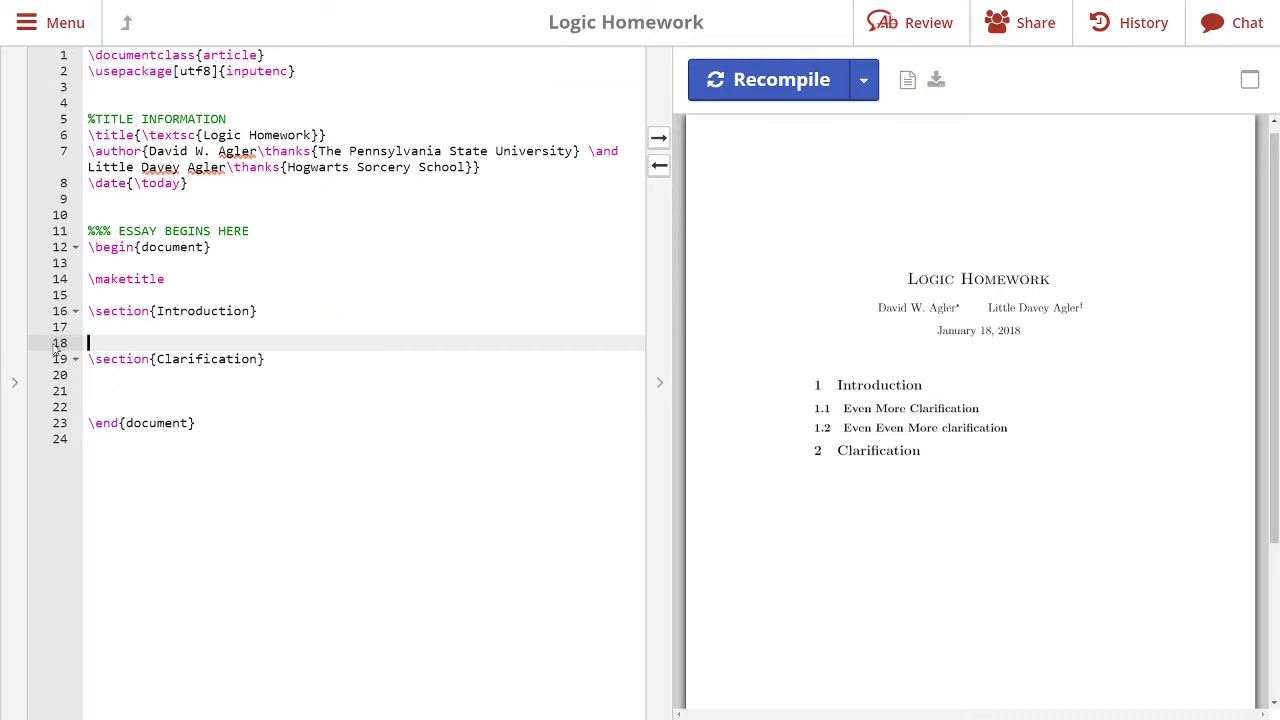
{"action": "key", "text": "Down"}
{"action": "key", "text": "Down"}
{"action": "key", "text": "ctrl+v"}
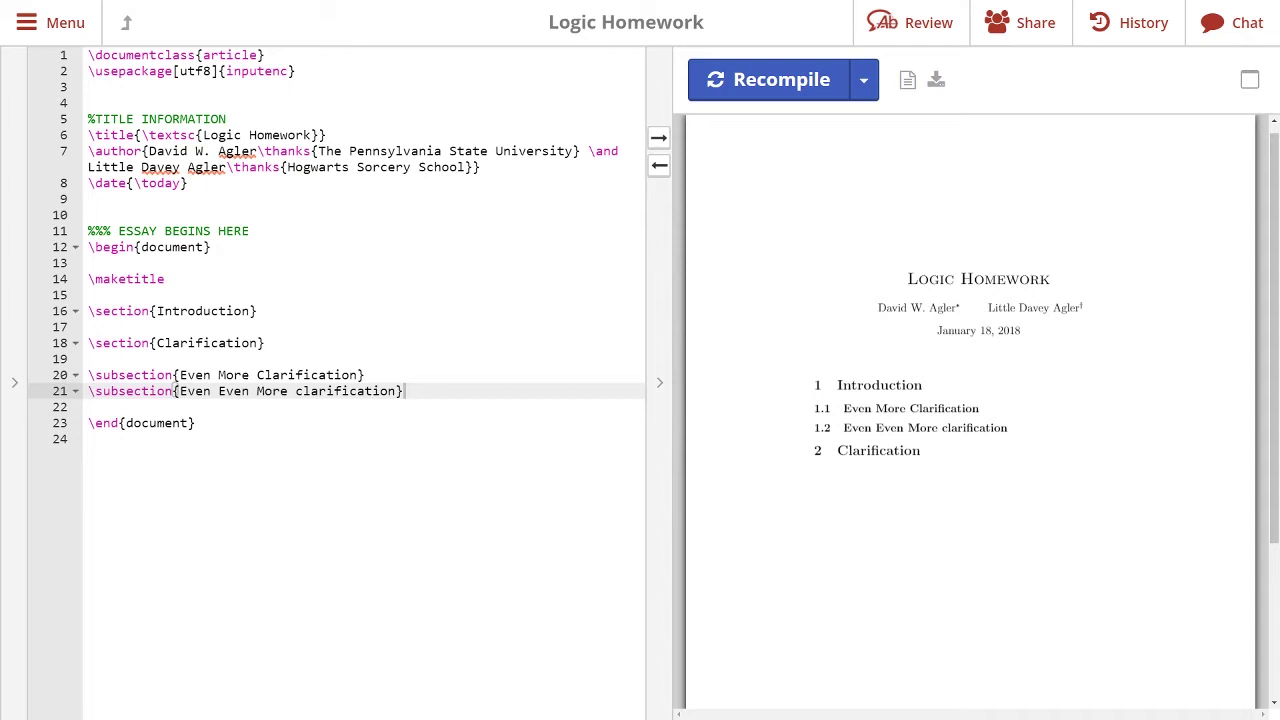
Paste a lorem ipsum paragraph under Introduction, remove the stray quote, and recompile
{"action": "left_click", "coordinate": [195, 324]}
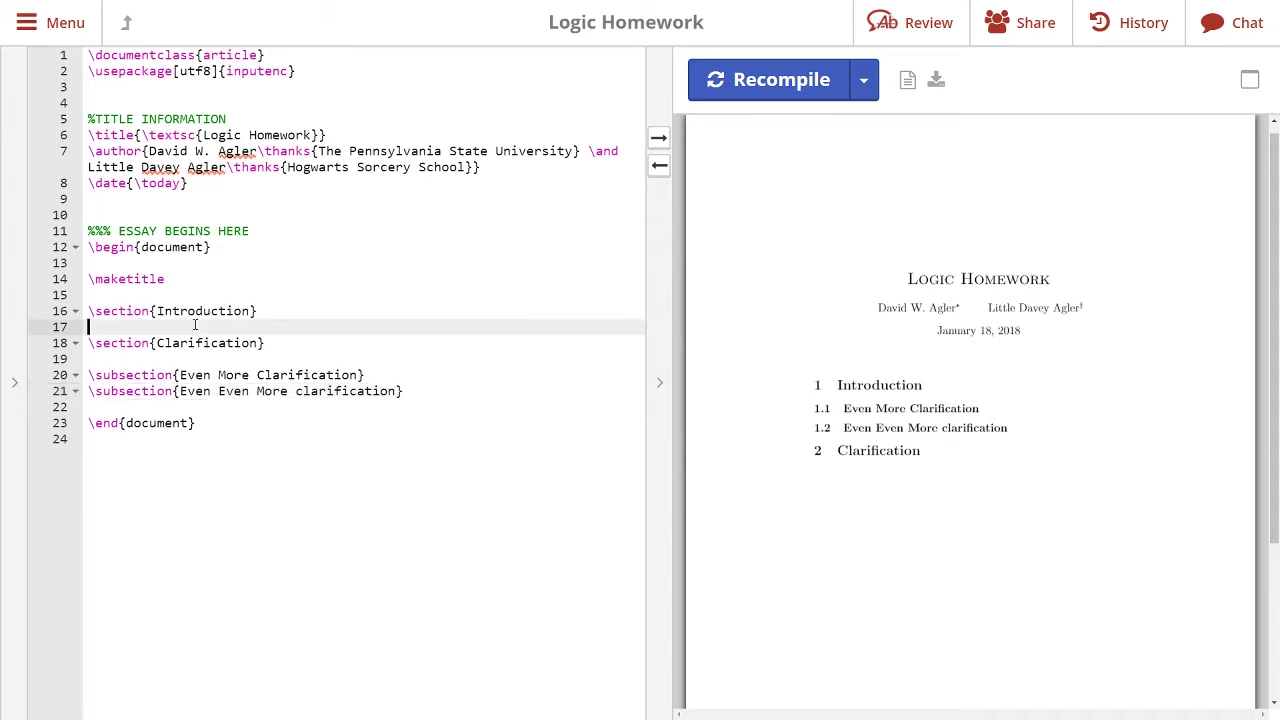
{"action": "key", "text": "Return"}
{"action": "key", "text": "Return"}
{"action": "key", "text": "Up"}
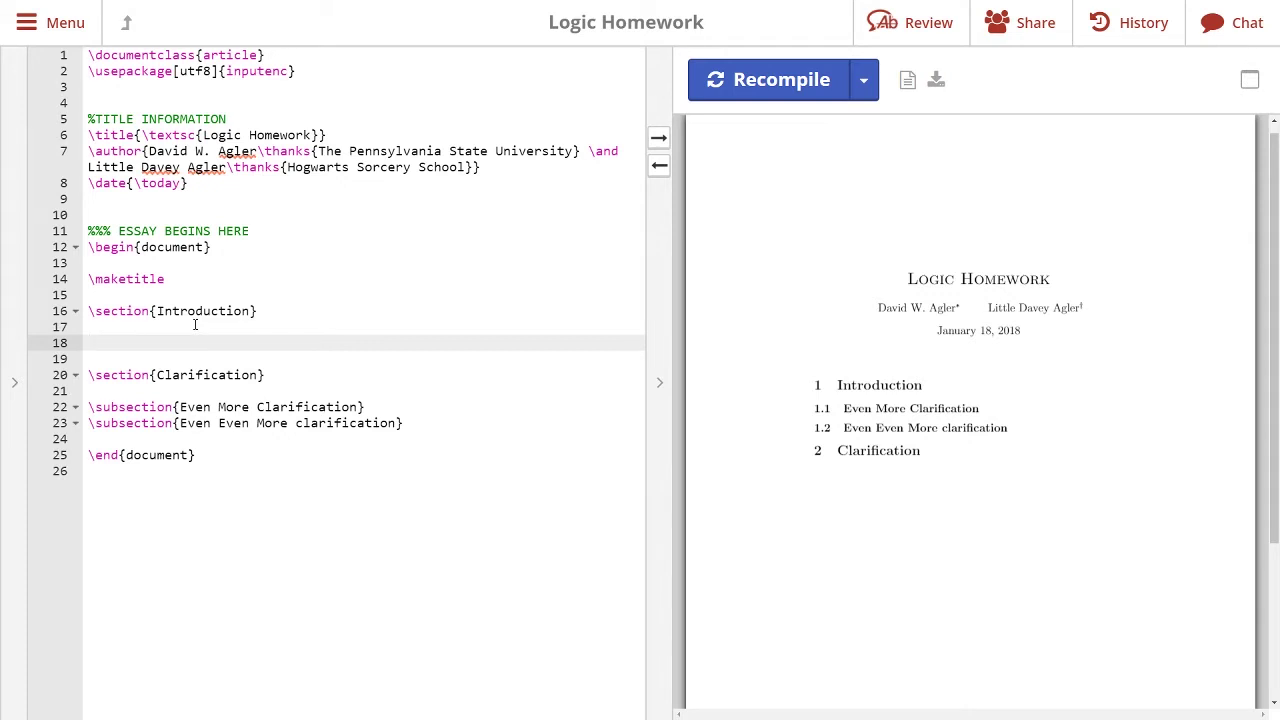
{"action": "key", "text": "ctrl+v"}
{"action": "key", "text": "Up"}
{"action": "key", "text": "Up"}
{"action": "key", "text": "Up"}
{"action": "key", "text": "Up"}
{"action": "key", "text": "Up"}
{"action": "key", "text": "Up"}
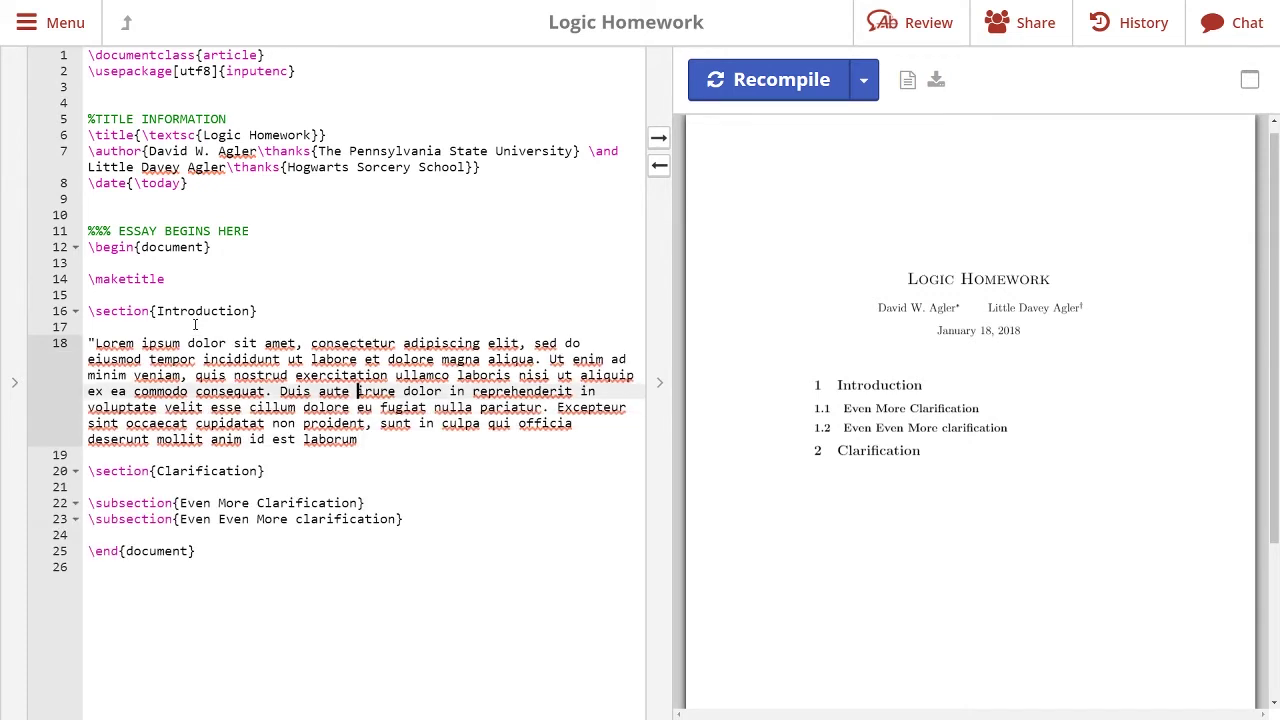
{"action": "key", "text": "Home"}
{"action": "key", "text": "Delete"}
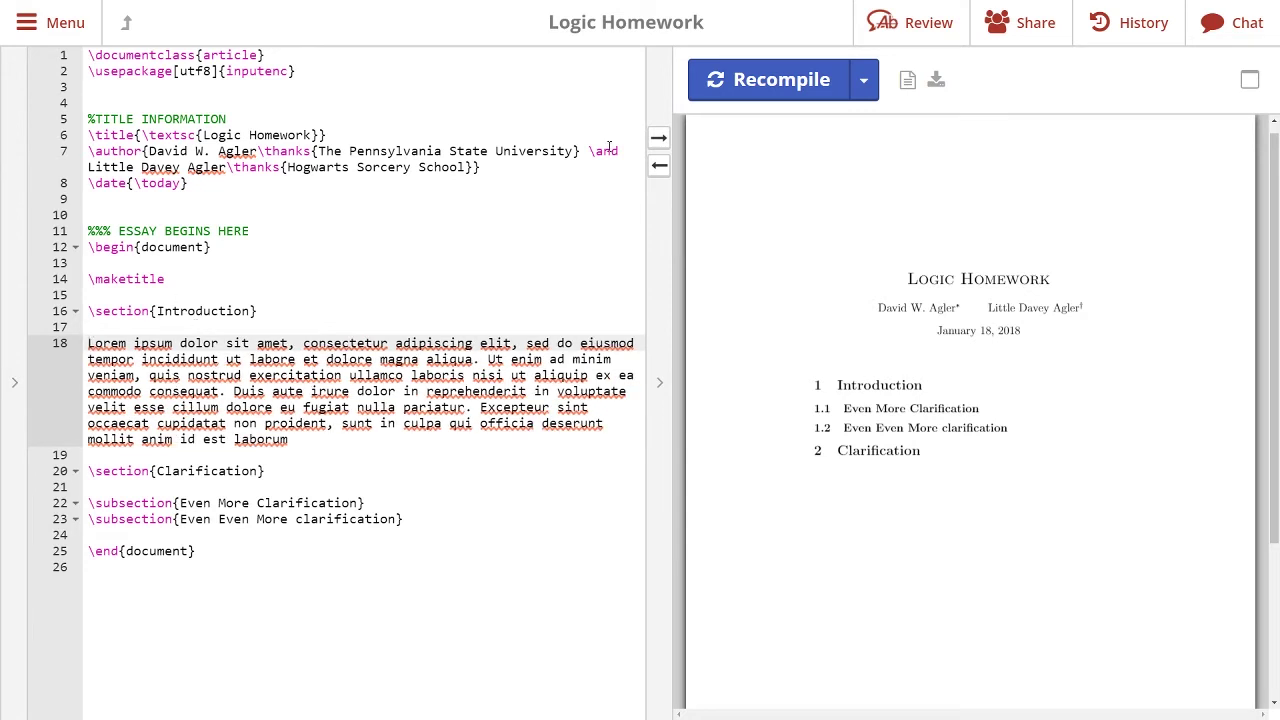
{"action": "left_click", "coordinate": [790, 80]}
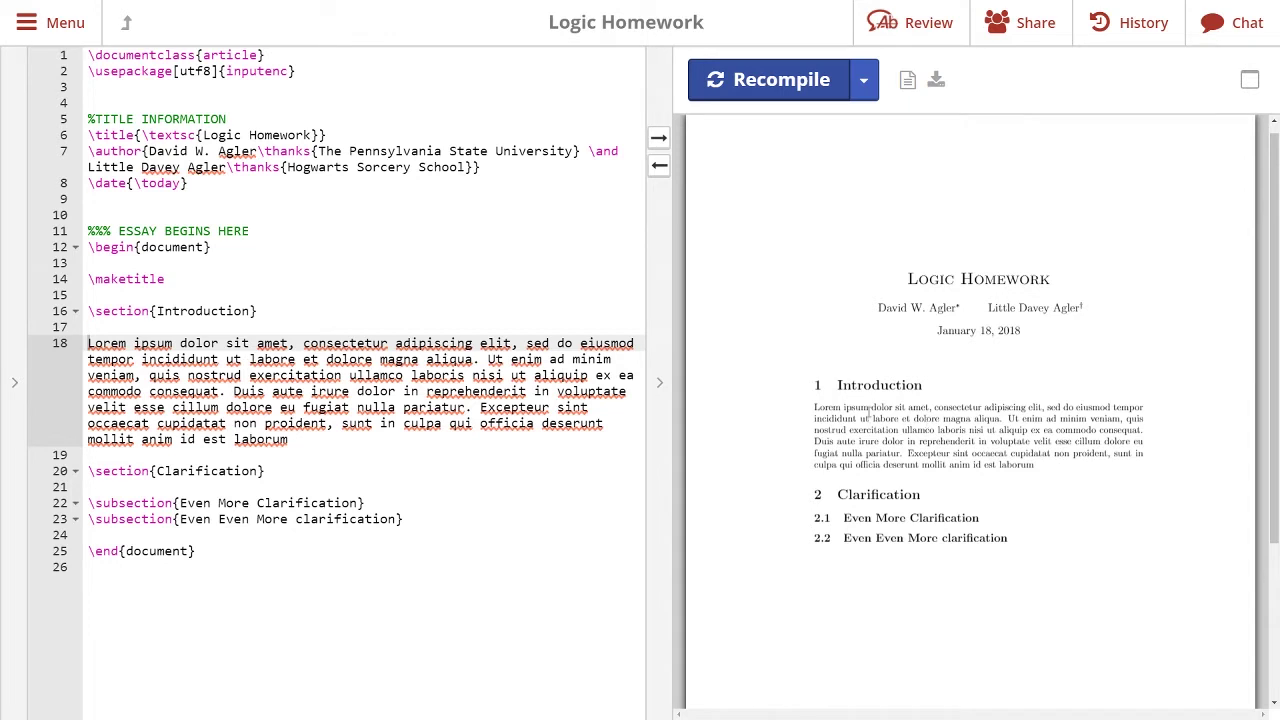
Paste a lorem ipsum paragraph under Clarification, remove the stray quote, and recompile
{"action": "left_click", "coordinate": [294, 500]}
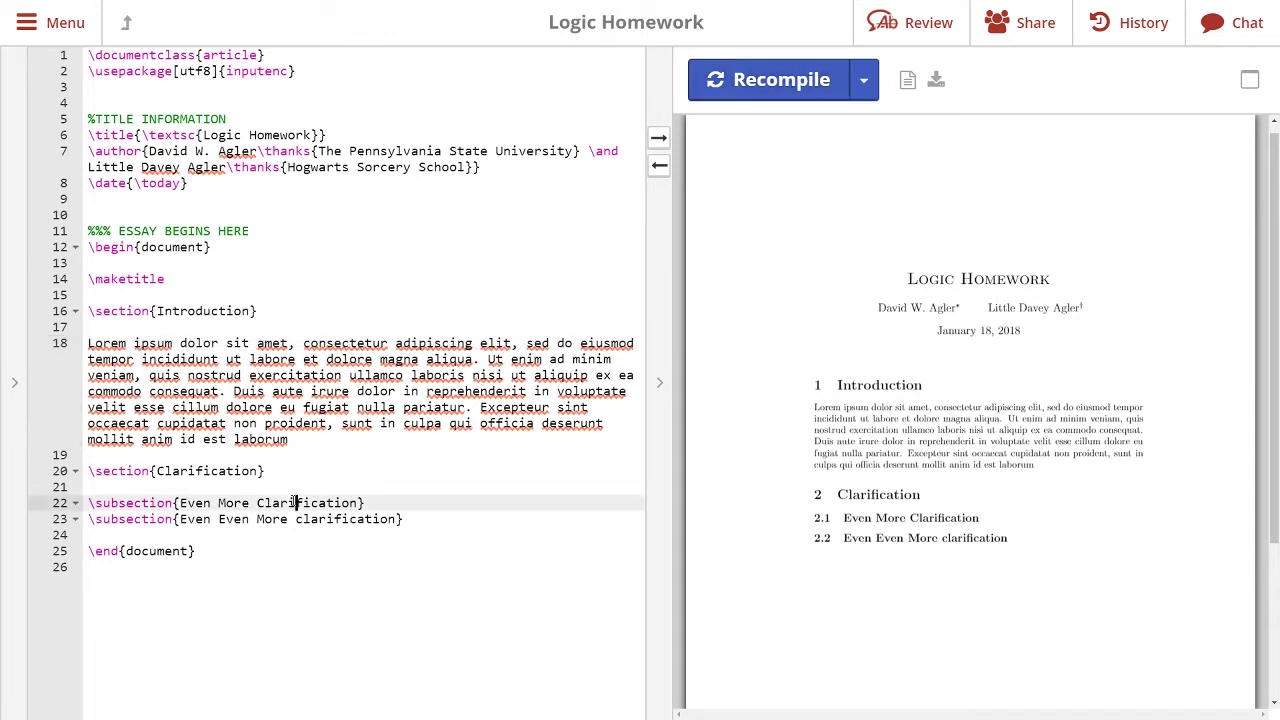
{"action": "key", "text": "Up"}
{"action": "key", "text": "Return"}
{"action": "key", "text": "Return"}
{"action": "key", "text": "Up"}
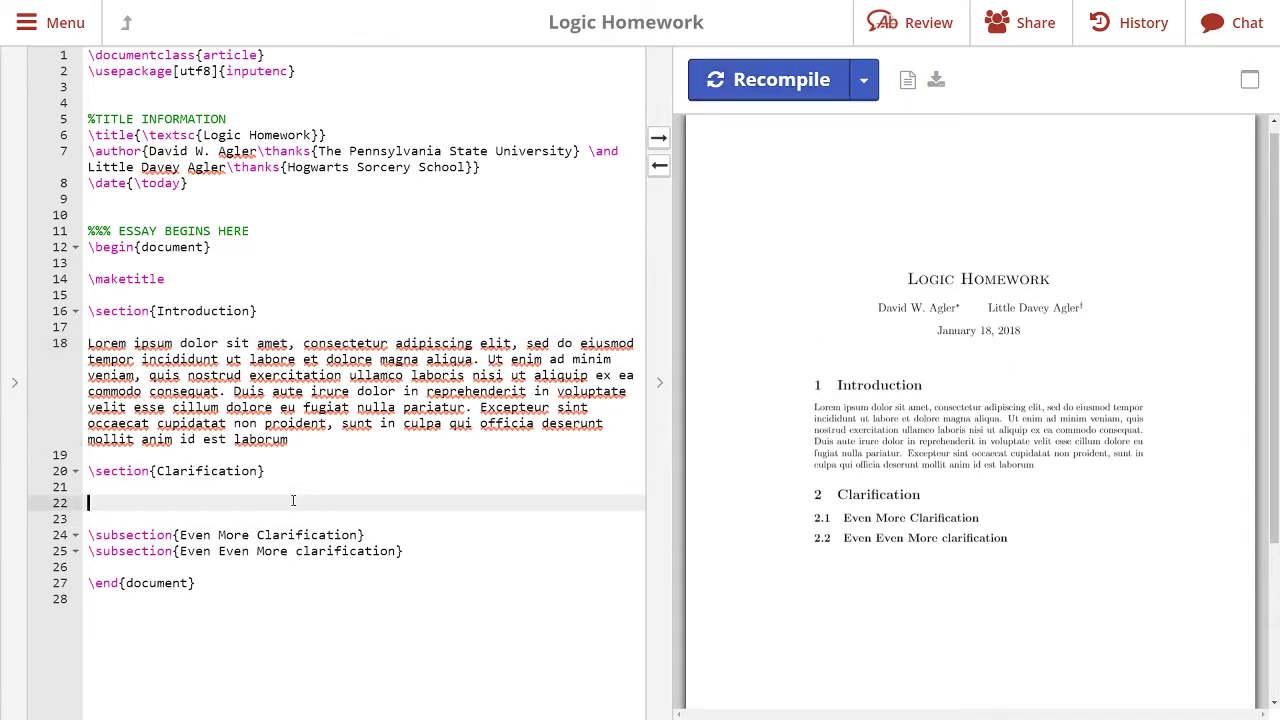
{"action": "key", "text": "ctrl+v"}
{"action": "key", "text": "Up"}
{"action": "key", "text": "Up"}
{"action": "key", "text": "Up"}
{"action": "key", "text": "Up"}
{"action": "key", "text": "Up"}
{"action": "key", "text": "Up"}
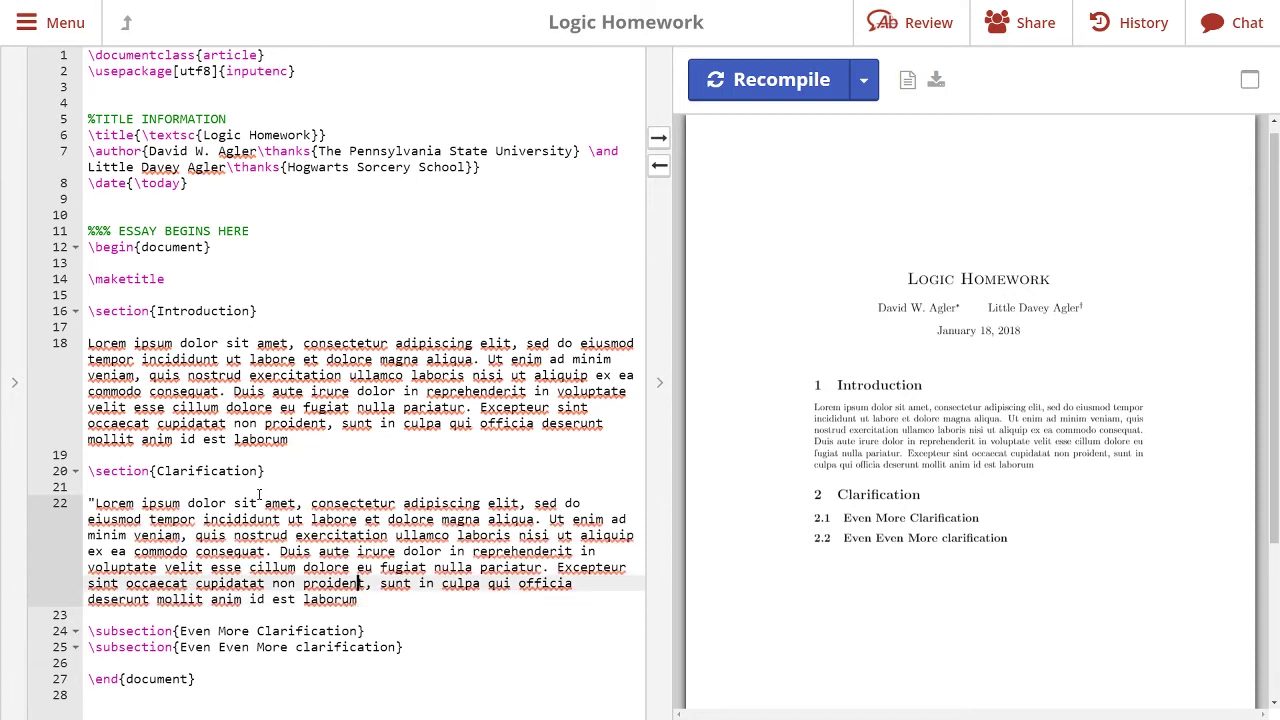
{"action": "key", "text": "Home"}
{"action": "key", "text": "Delete"}
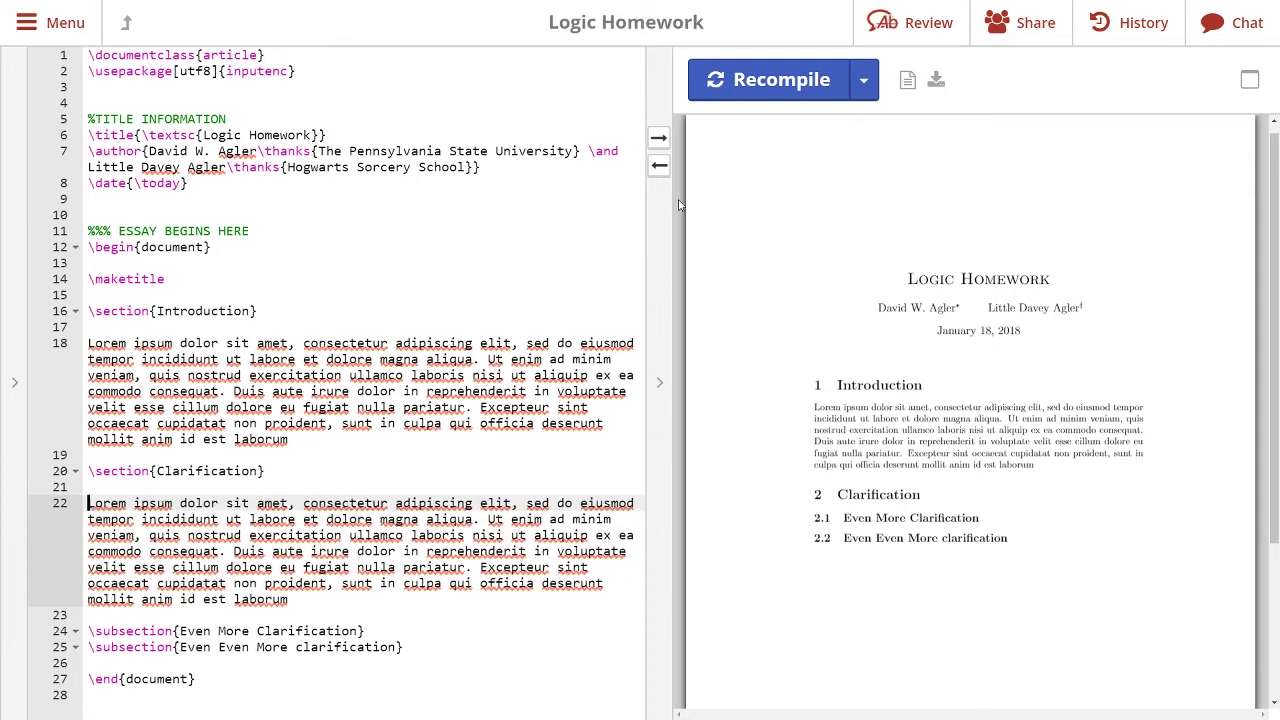
{"action": "left_click", "coordinate": [765, 80]}
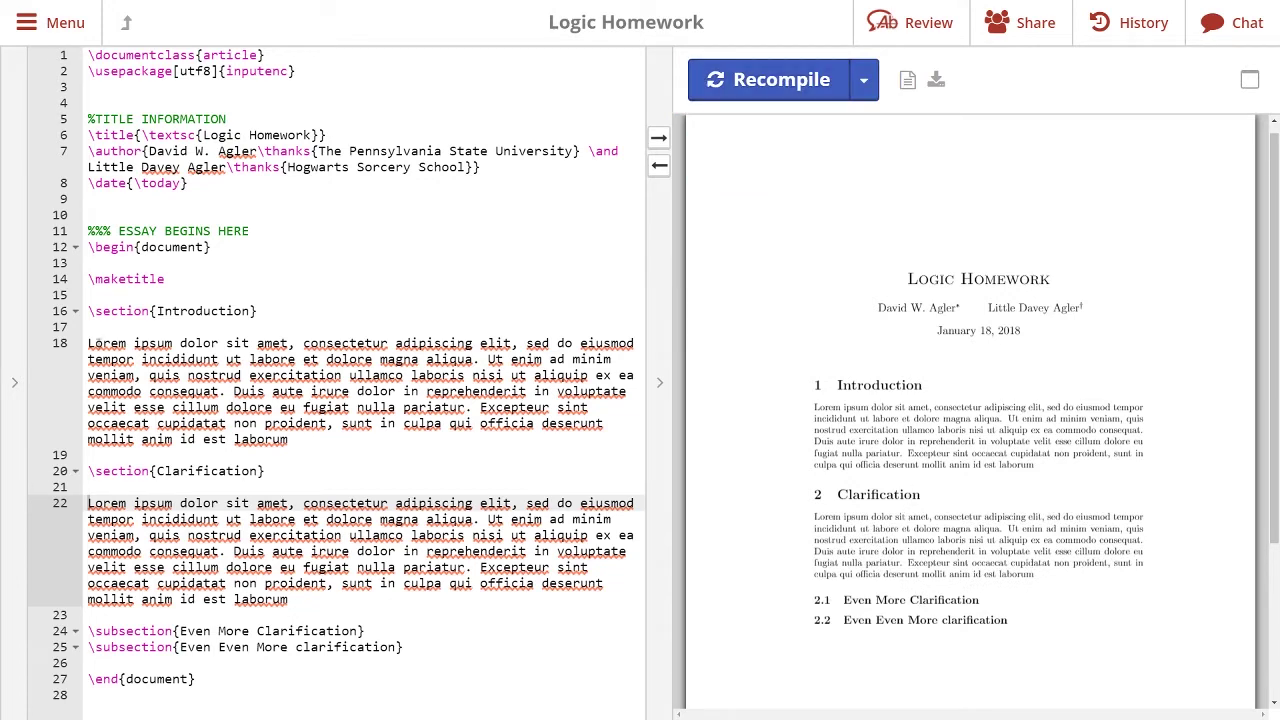
{"action": "scroll", "coordinate": [290, 600], "scroll_direction": "down", "scroll_amount": 1}
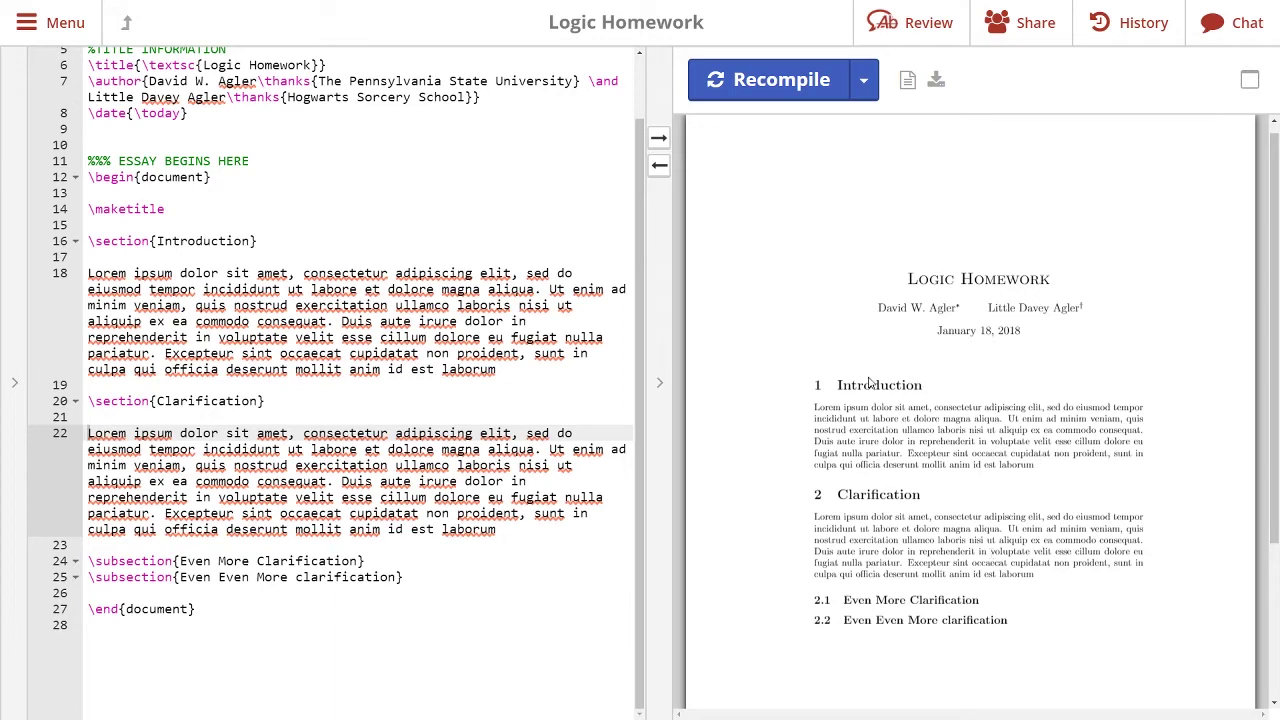
Delete the lorem ipsum paragraph under Introduction from the source
{"action": "left_click_drag", "start_coordinate": [543, 370], "coordinate": [55, 297]}
{"action": "key", "text": "BackSpace"}
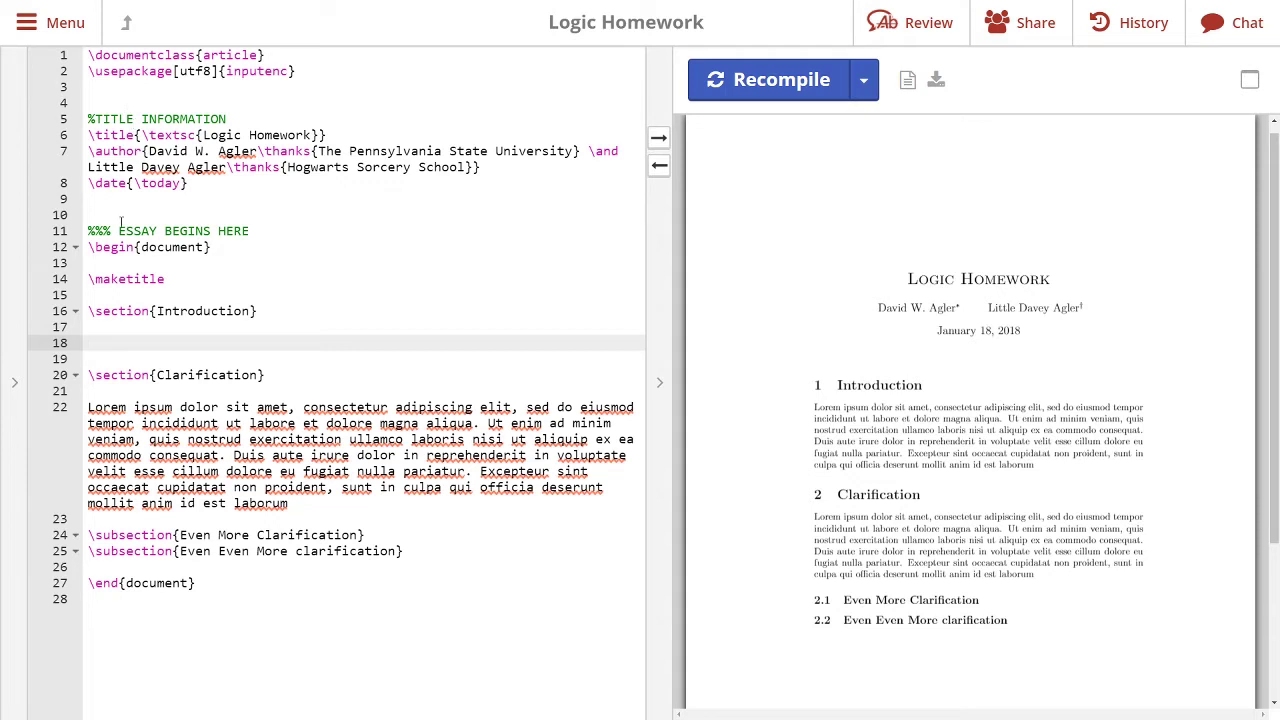
{"action": "left_click", "coordinate": [230, 252]}
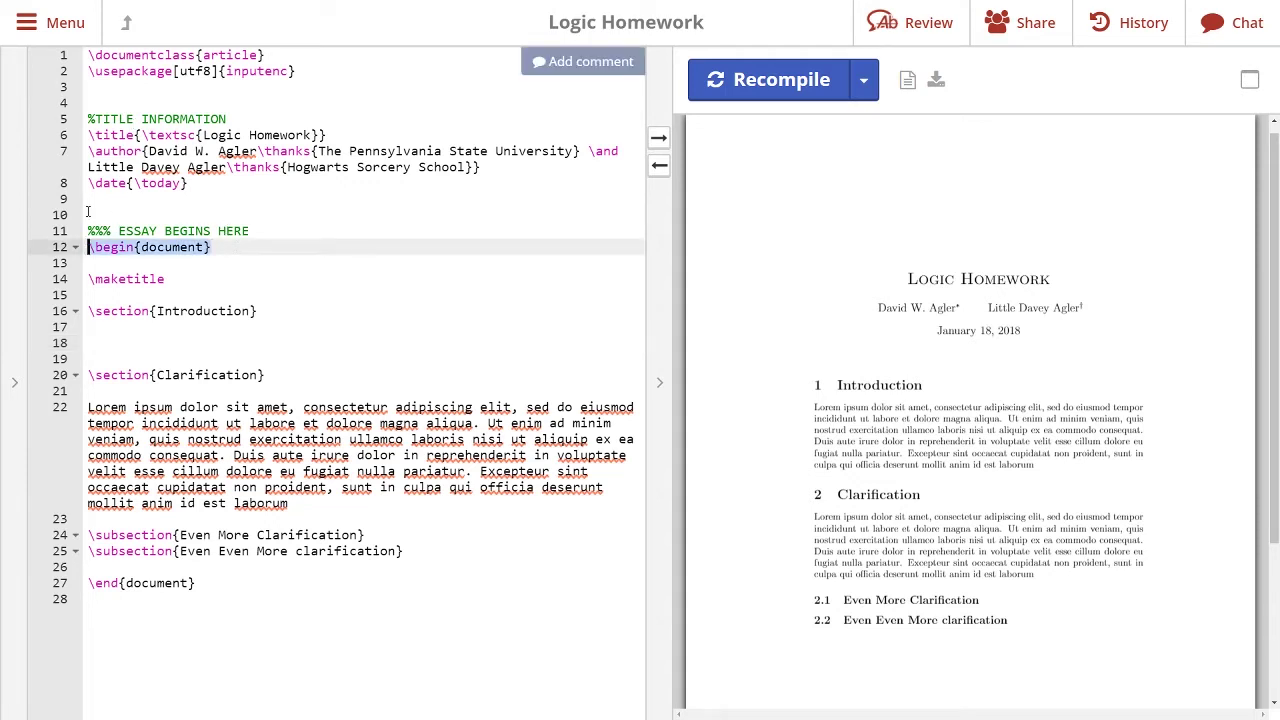
Start a comment line '%%% SOME PACAK' below the package lines
{"action": "left_click", "coordinate": [161, 92]}
{"action": "key", "text": "Return"}
{"action": "type", "text": "%%%"}
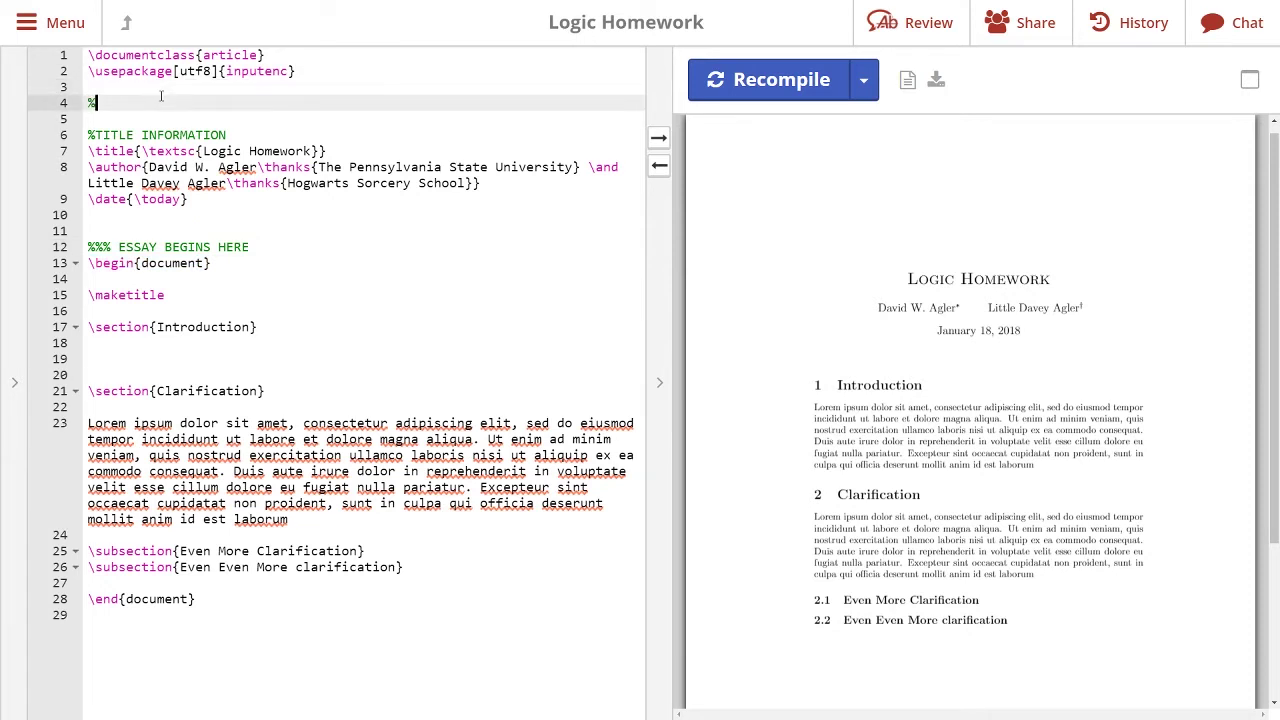
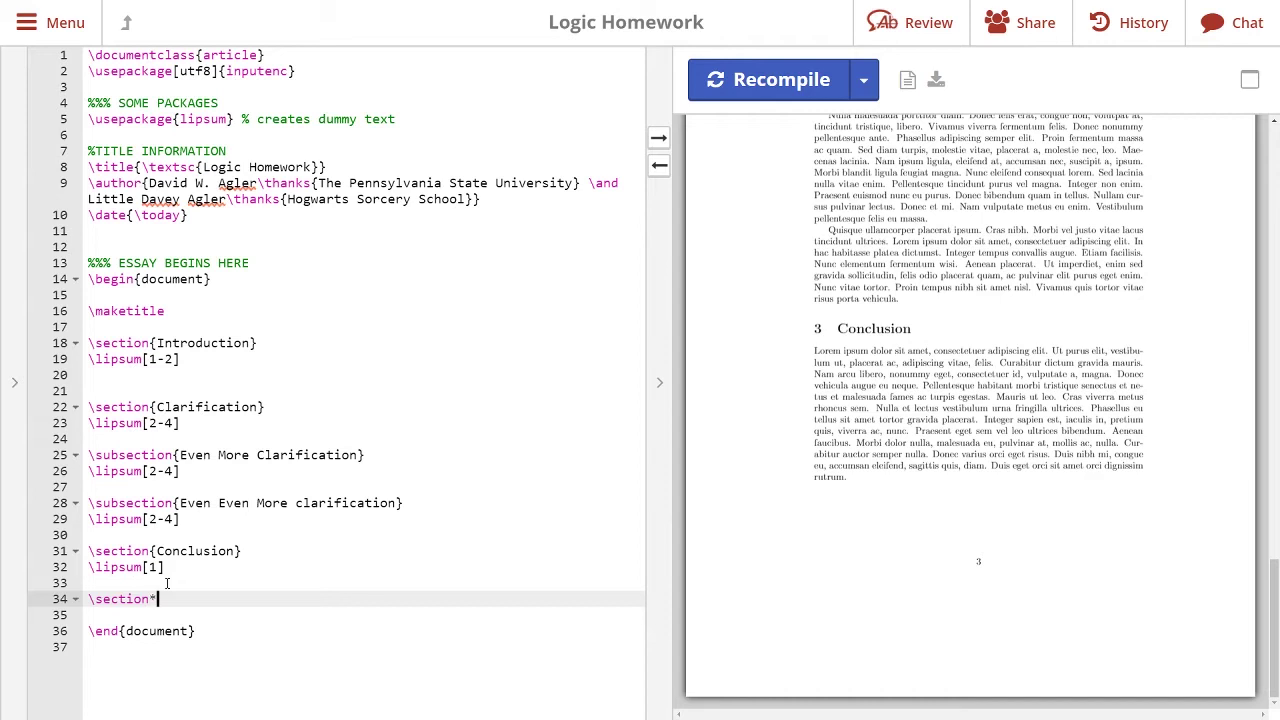
Finish the unnumbered \section*{REFERENCES} heading after the Conclusion
{"action": "type", "text": "{REferen"}
{"action": "key", "text": "BackSpace"}
{"action": "key", "text": "BackSpace"}
{"action": "key", "text": "BackSpace"}
{"action": "key", "text": "BackSpace"}
{"action": "key", "text": "BackSpace"}
{"action": "type", "text": "FERENCES"}
{"action": "key", "text": "Right"}
Below the heading, start an enumerate list with an empty first \item
{"action": "key", "text": "Return"}
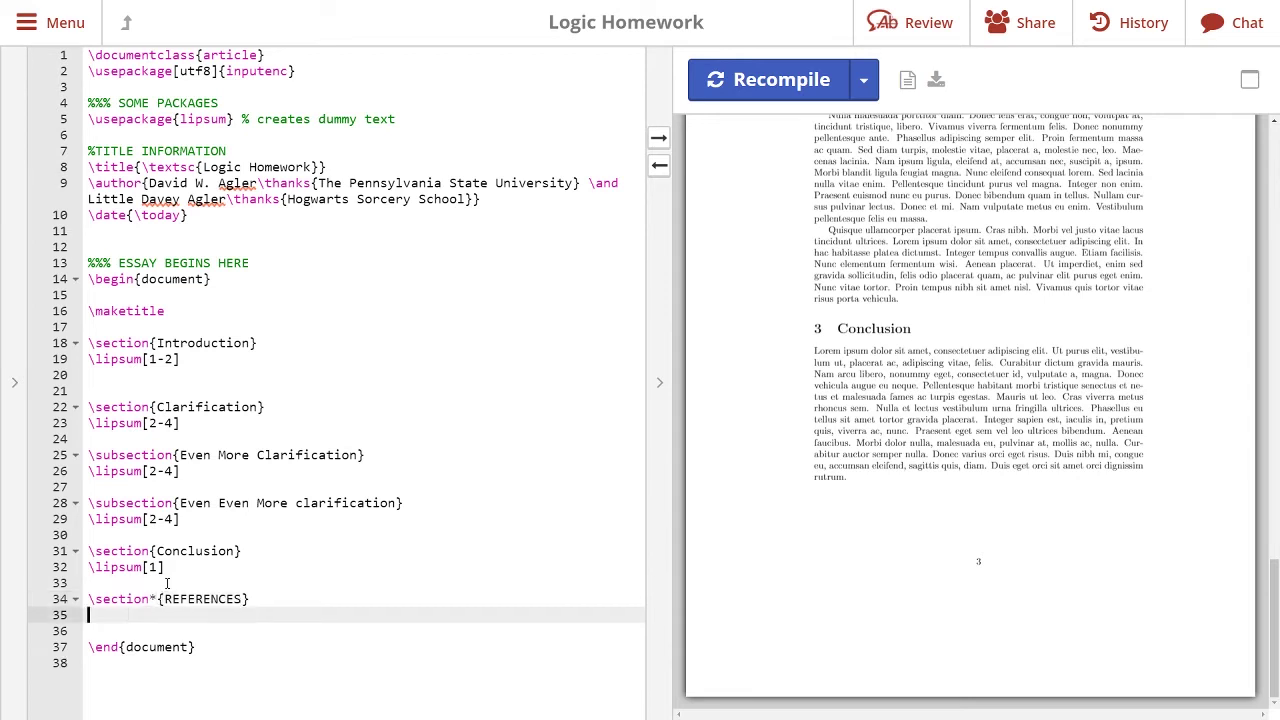
{"action": "key", "text": "Return"}
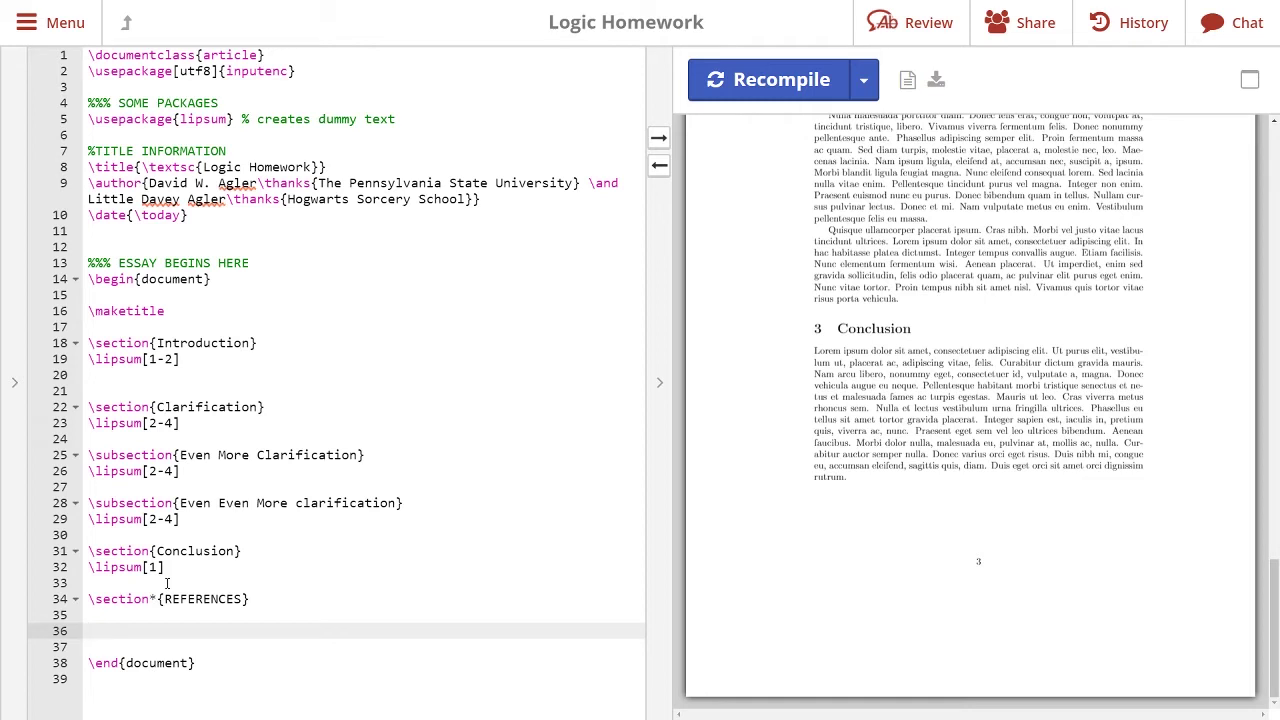
{"action": "type", "text": "\\begin{"}
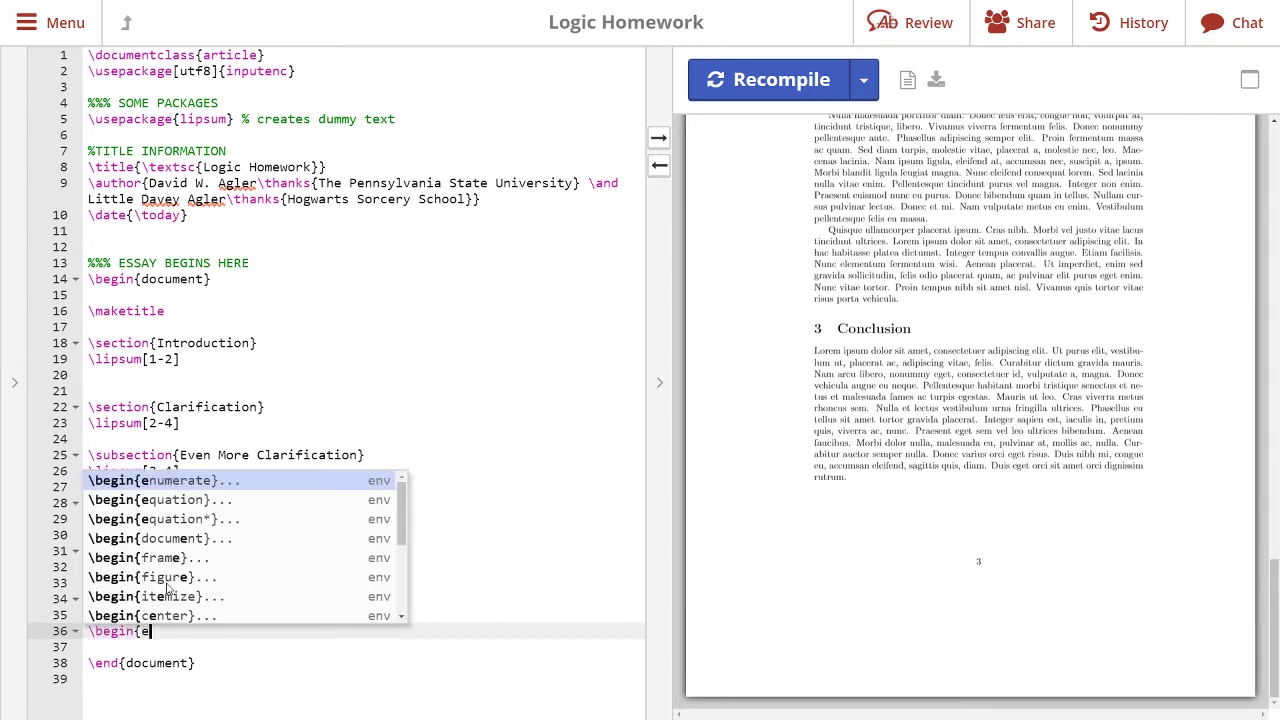
{"action": "type", "text": "enu"}
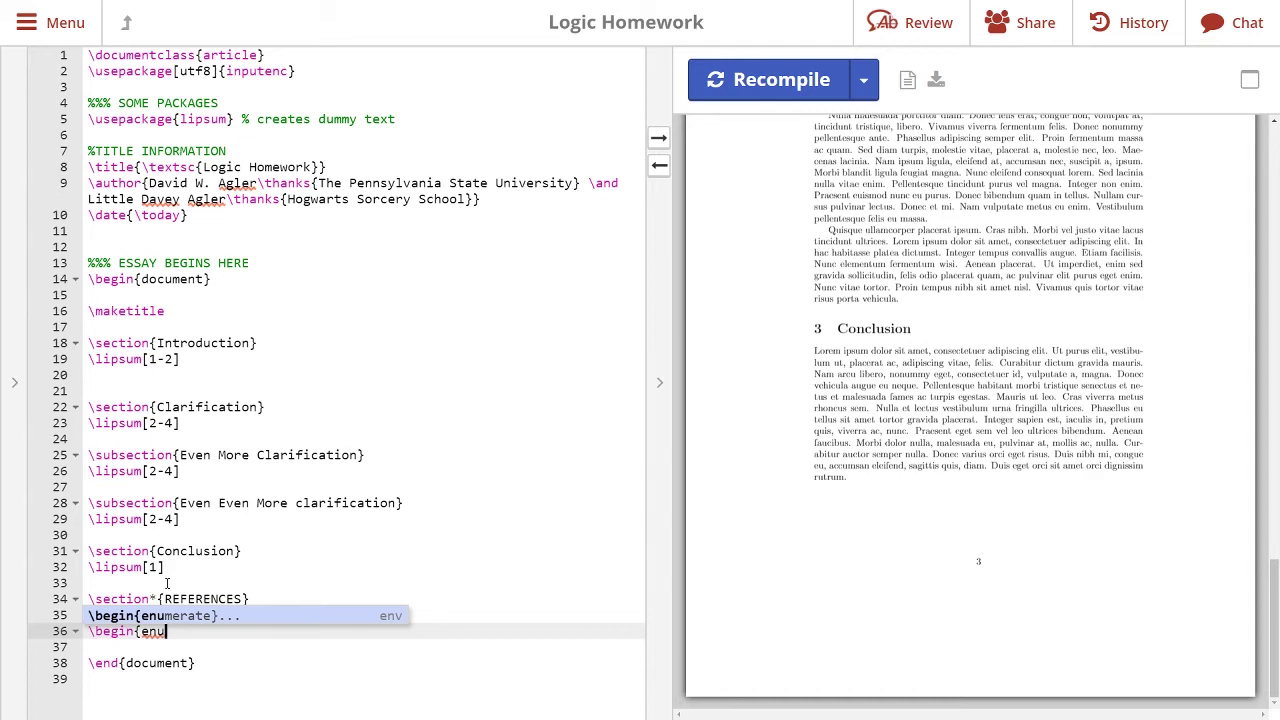
{"action": "key", "text": "Return"}
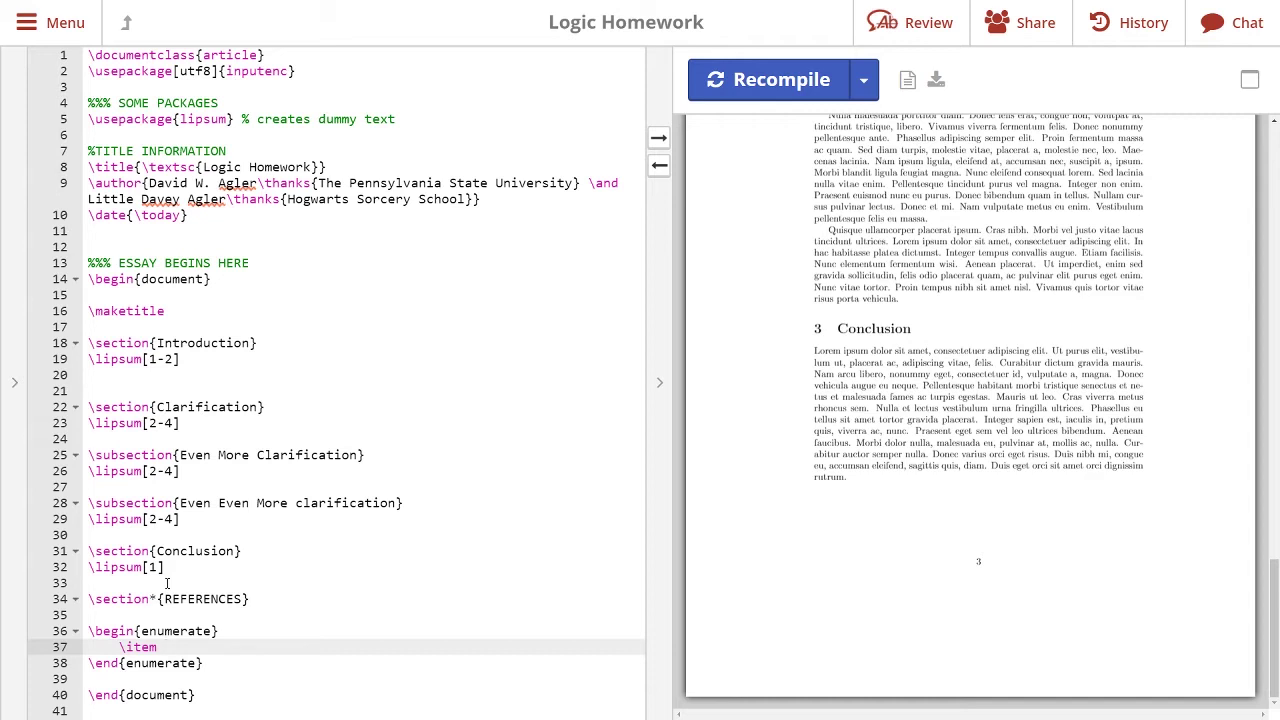
Enter the first reference: author, 2018, Some Article, \textit{Journal of Special Magic}, 23(3): 14-17
{"action": "type", "text": "Agler, David W. 20"}
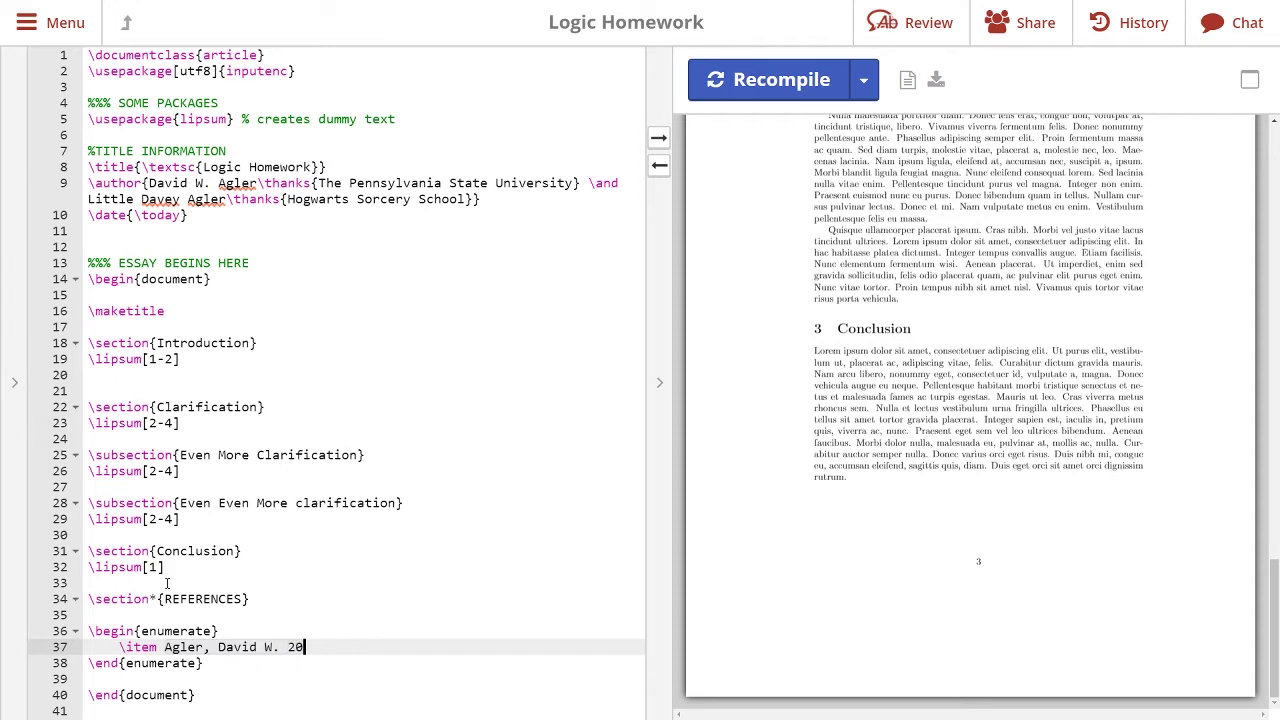
{"action": "type", "text": "18. Some Article. "}
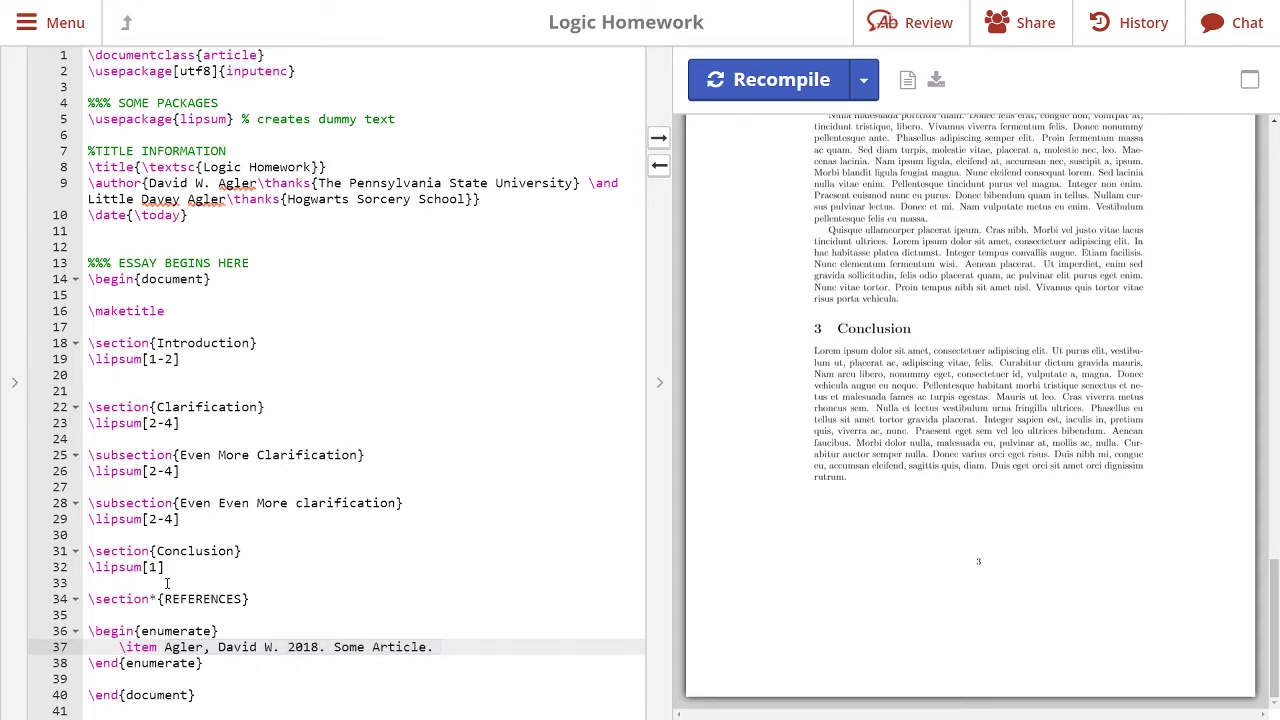
{"action": "type", "text": "\\textit{"}
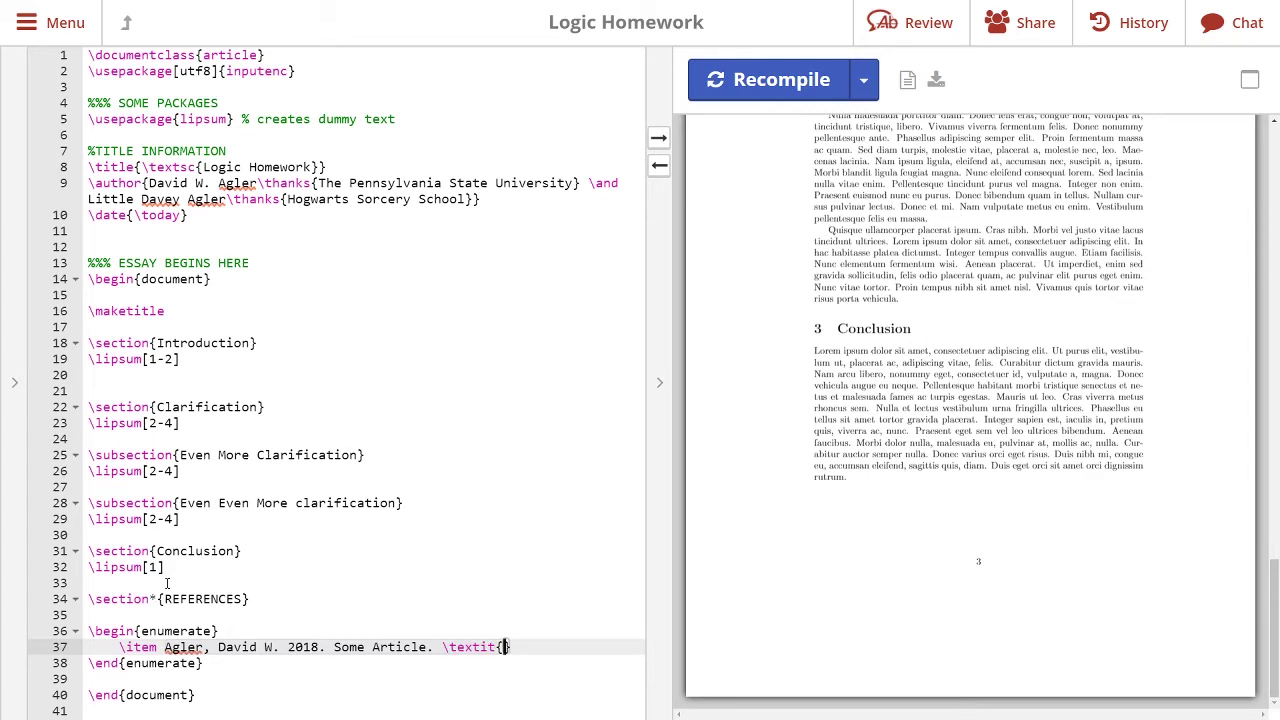
{"action": "type", "text": "Journal of "}
{"action": "type", "text": "Special Ma"}
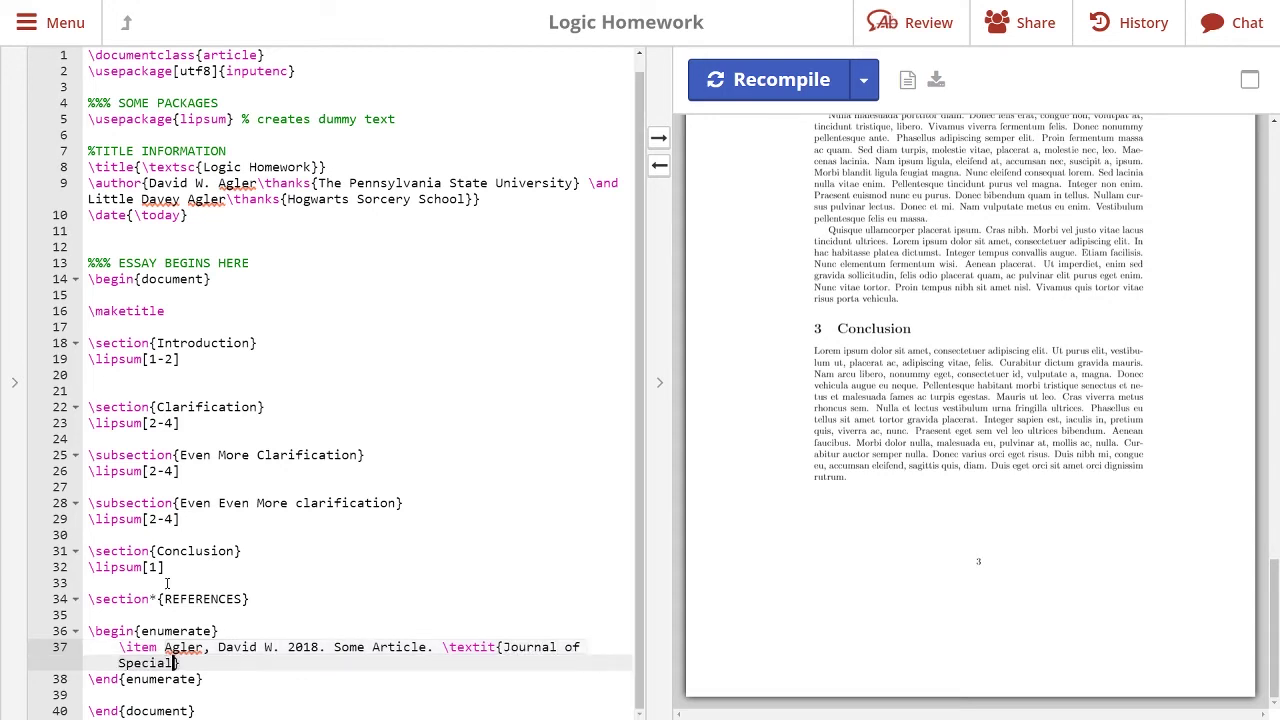
{"action": "type", "text": "gic}. 23(3):"}
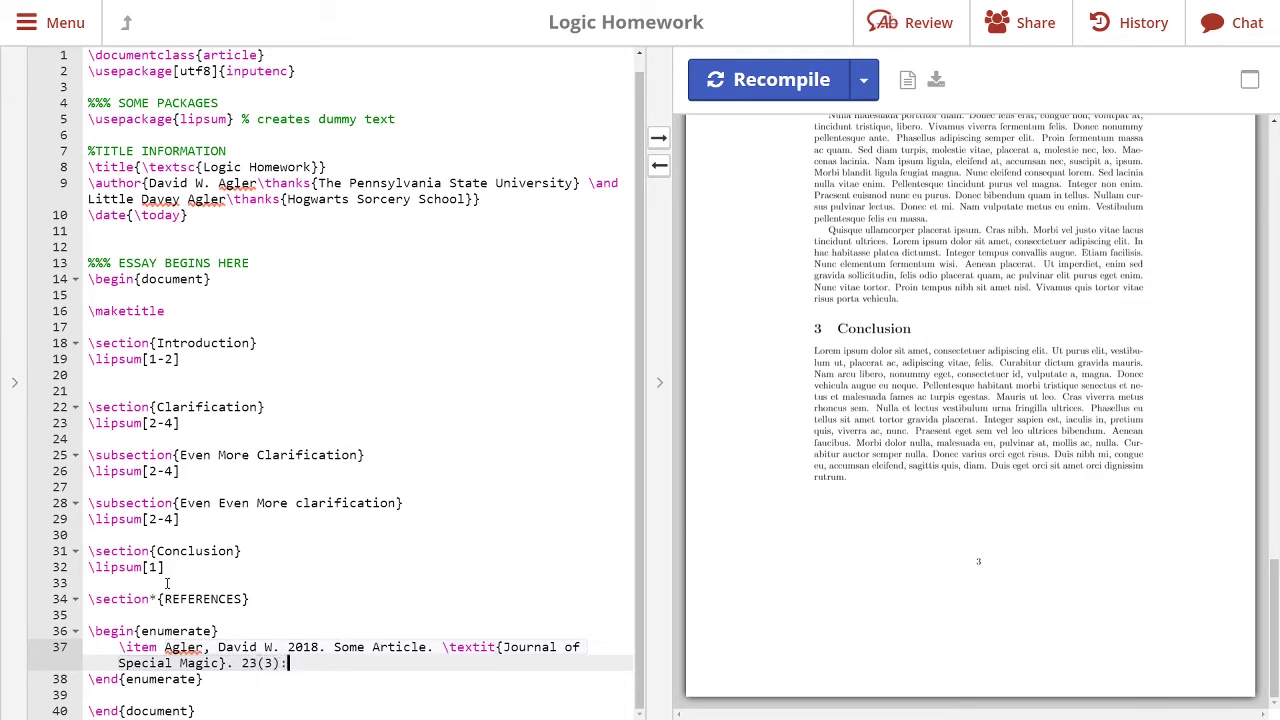
{"action": "type", "text": " 14-17."}
{"action": "key", "text": "Return"}
{"action": "type", "text": "\\item"}
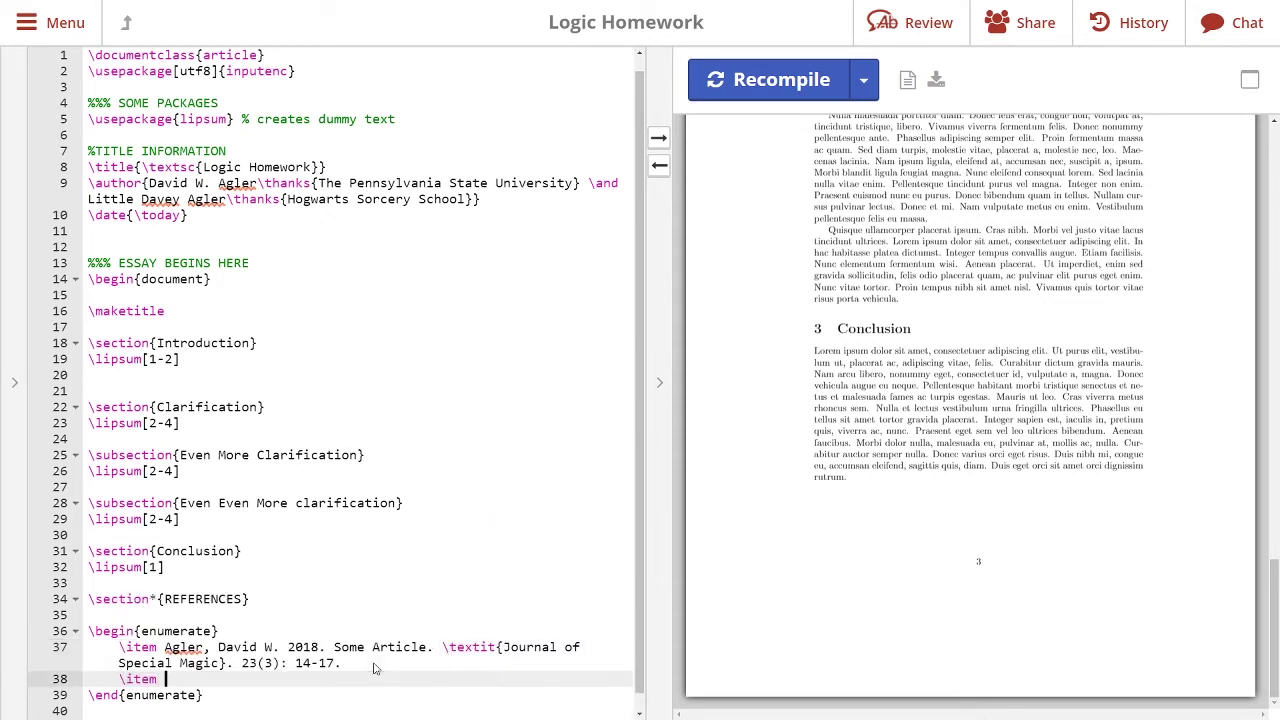
Copy and paste the reference line until the list holds five identical entries
{"action": "triple_click", "coordinate": [243, 649]}
{"action": "key", "text": "ctrl+c"}
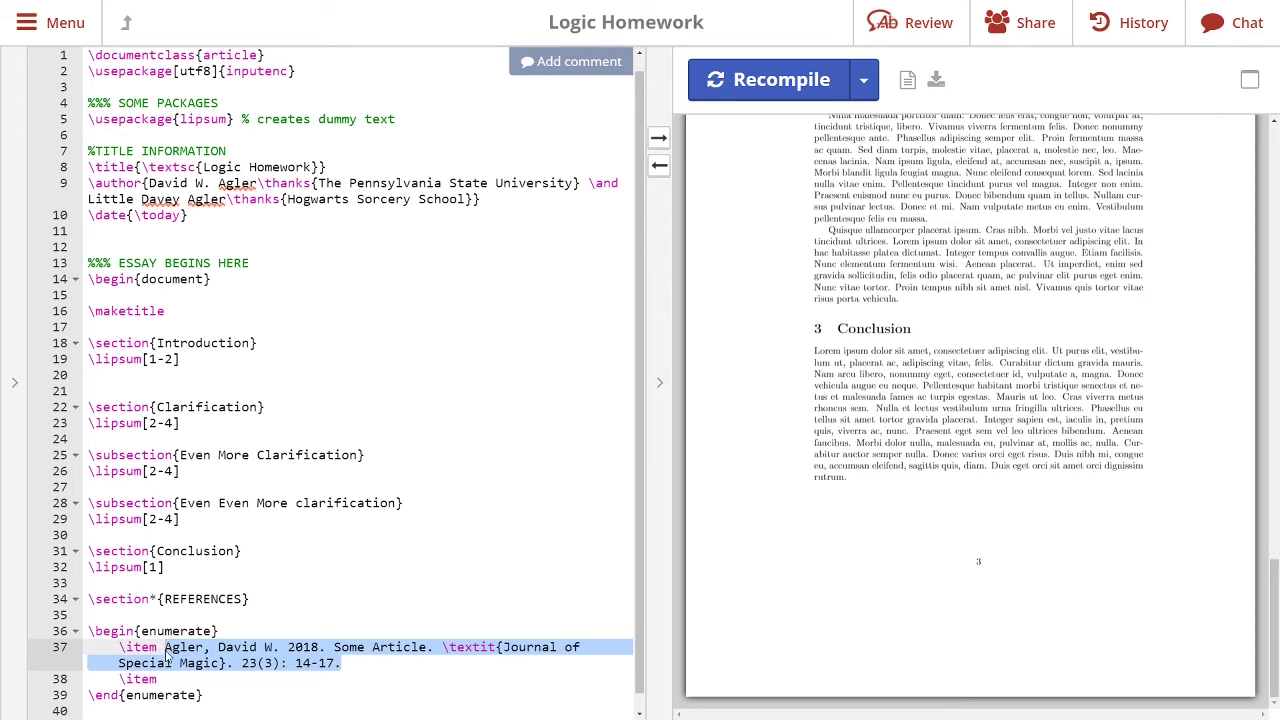
{"action": "left_click", "coordinate": [190, 678]}
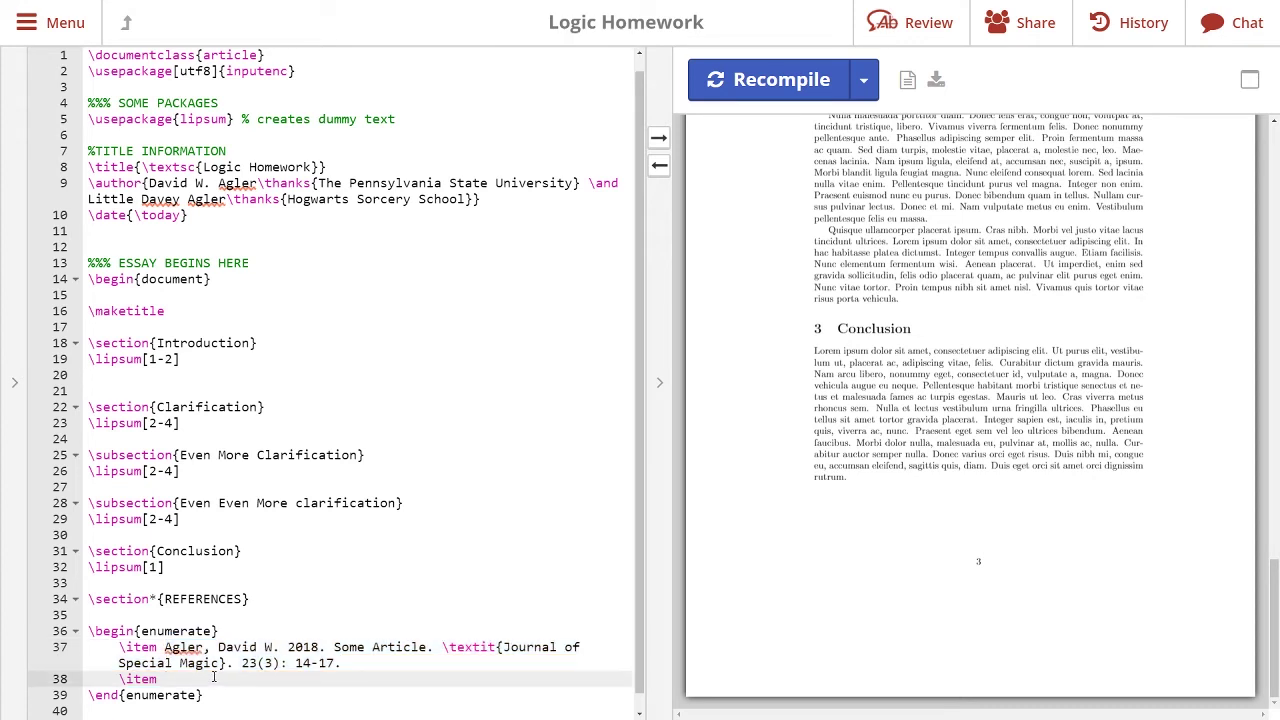
{"action": "key", "text": "ctrl+v"}
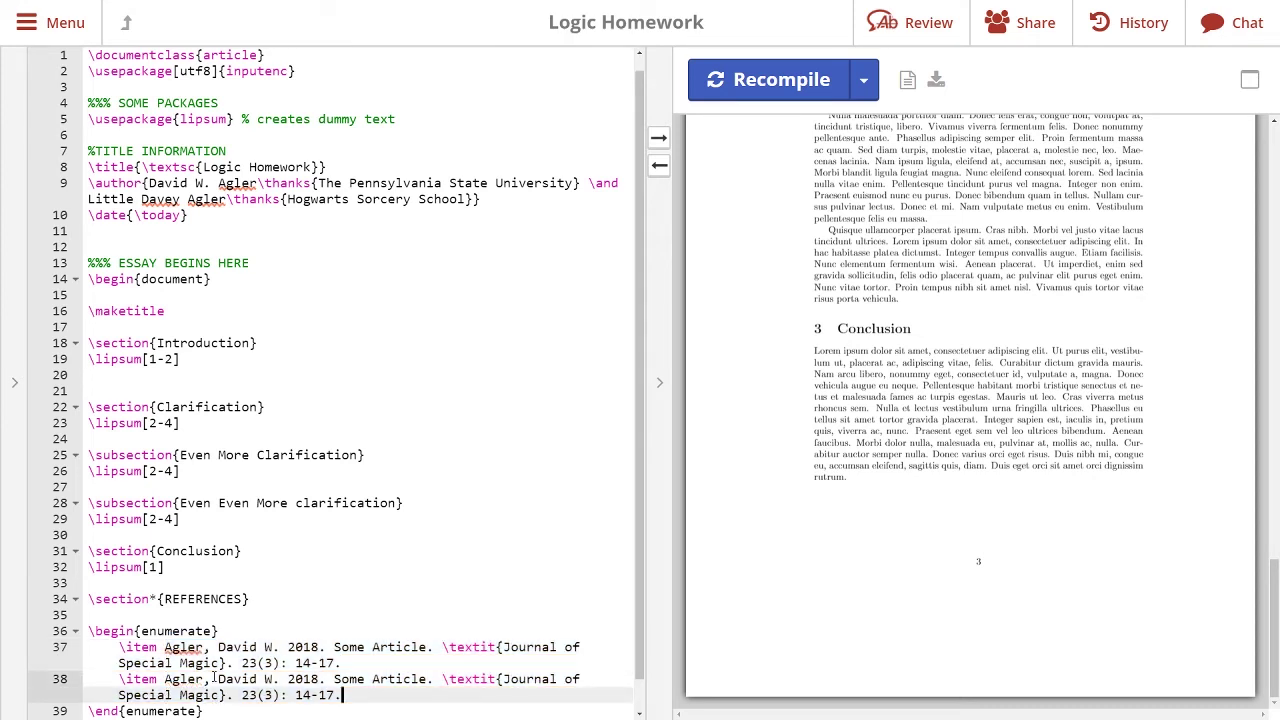
{"action": "key", "text": "Return"}
{"action": "scroll", "coordinate": [399, 612], "scroll_direction": "down", "scroll_amount": 3}
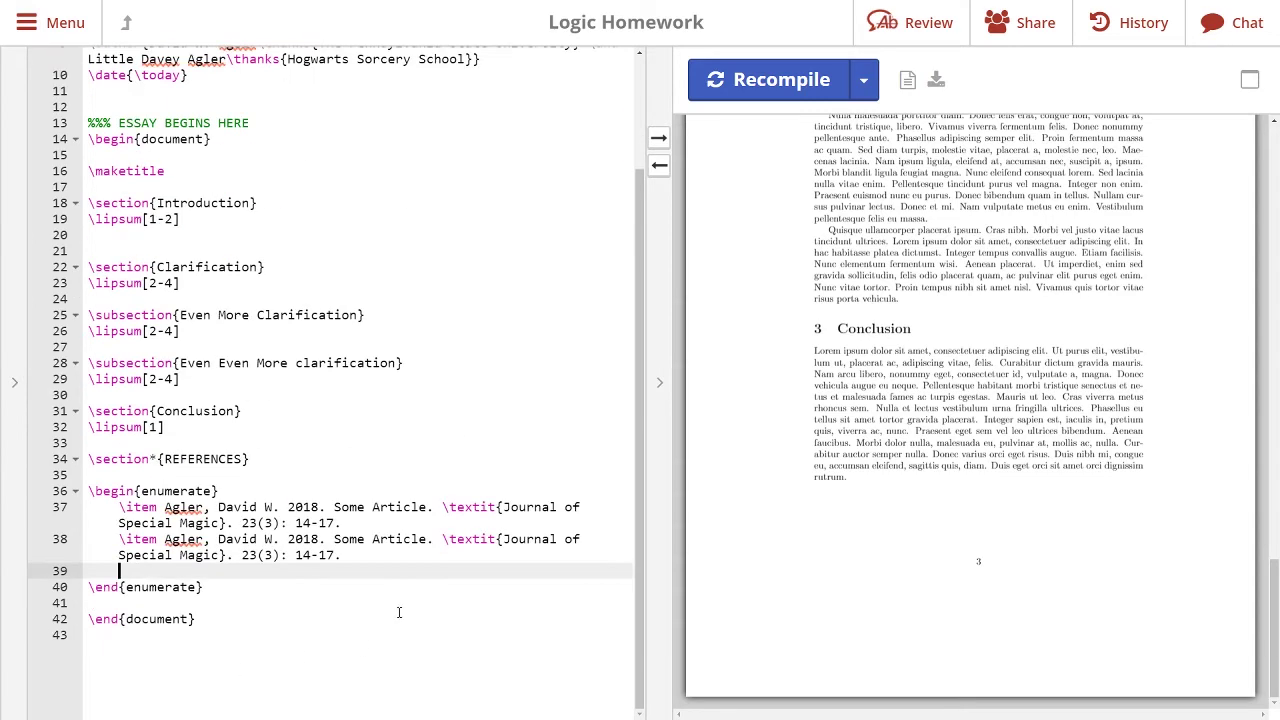
{"action": "left_click_drag", "start_coordinate": [383, 557], "coordinate": [120, 542]}
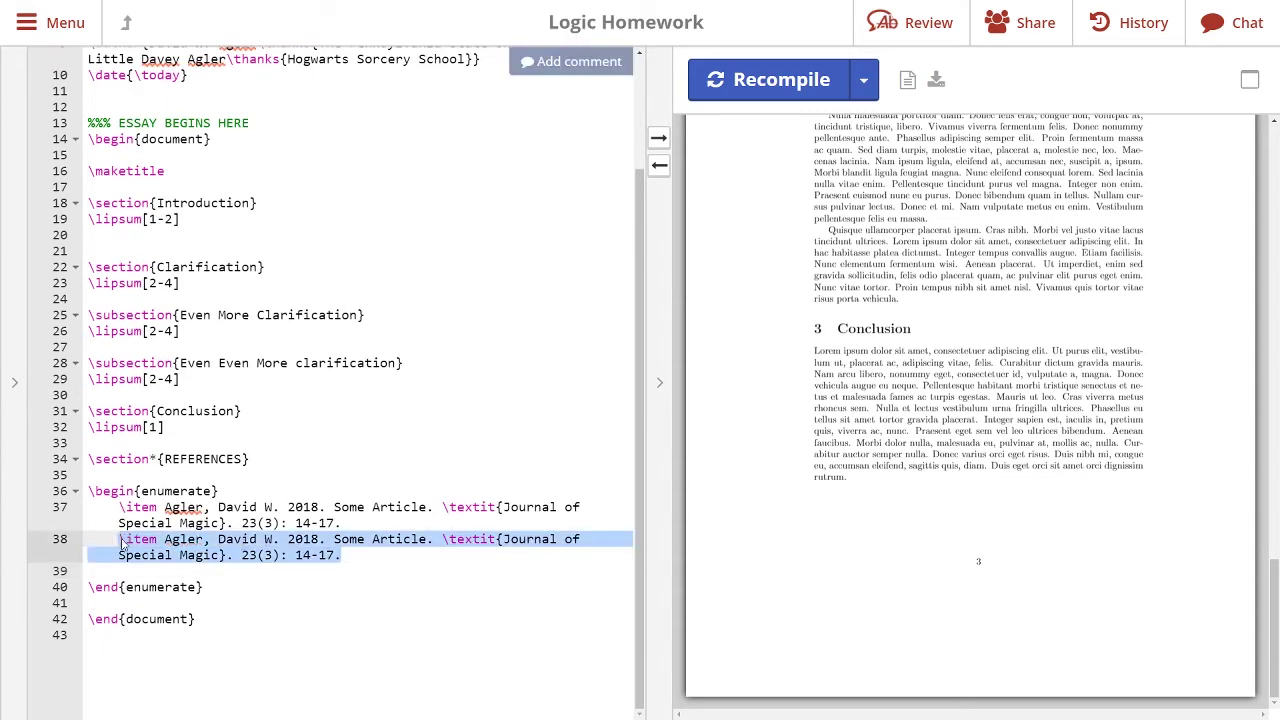
{"action": "key", "text": "ctrl+c"}
{"action": "key", "text": "Right"}
{"action": "key", "text": "Down"}
{"action": "key", "text": "ctrl+v"}
{"action": "key", "text": "Return"}
{"action": "key", "text": "ctrl+v"}
{"action": "key", "text": "Return"}
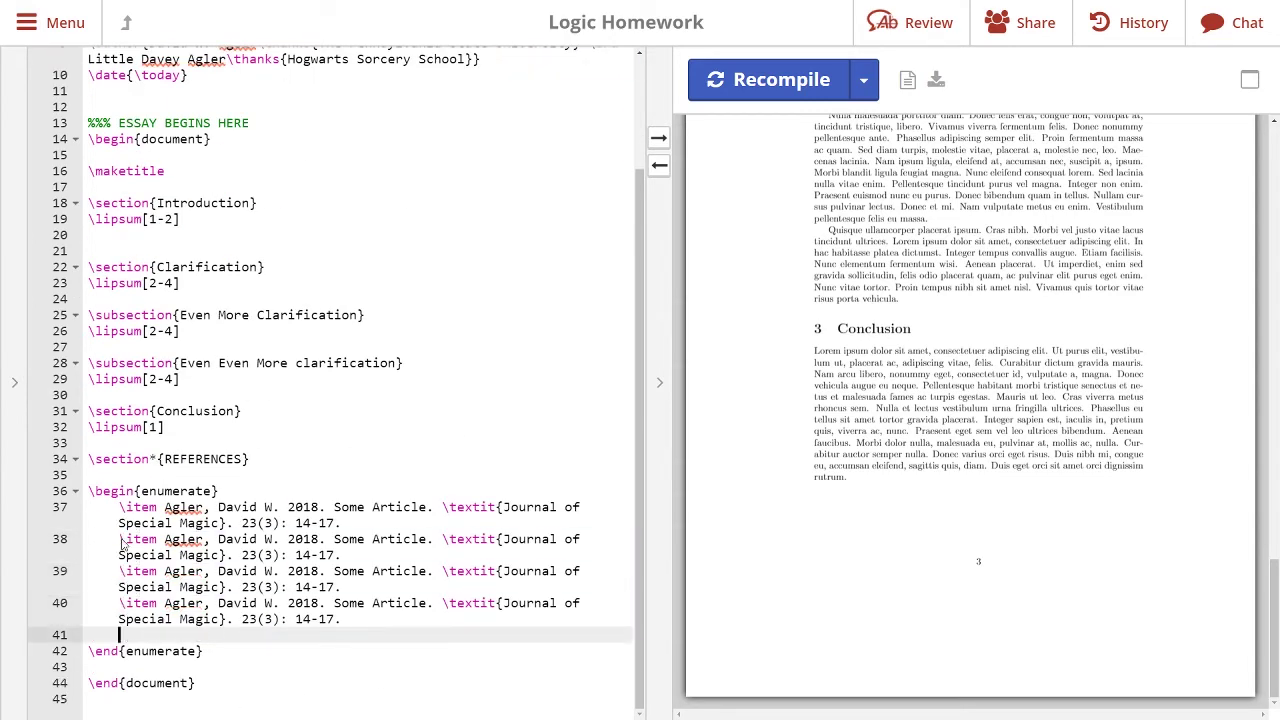
{"action": "key", "text": "ctrl+v"}
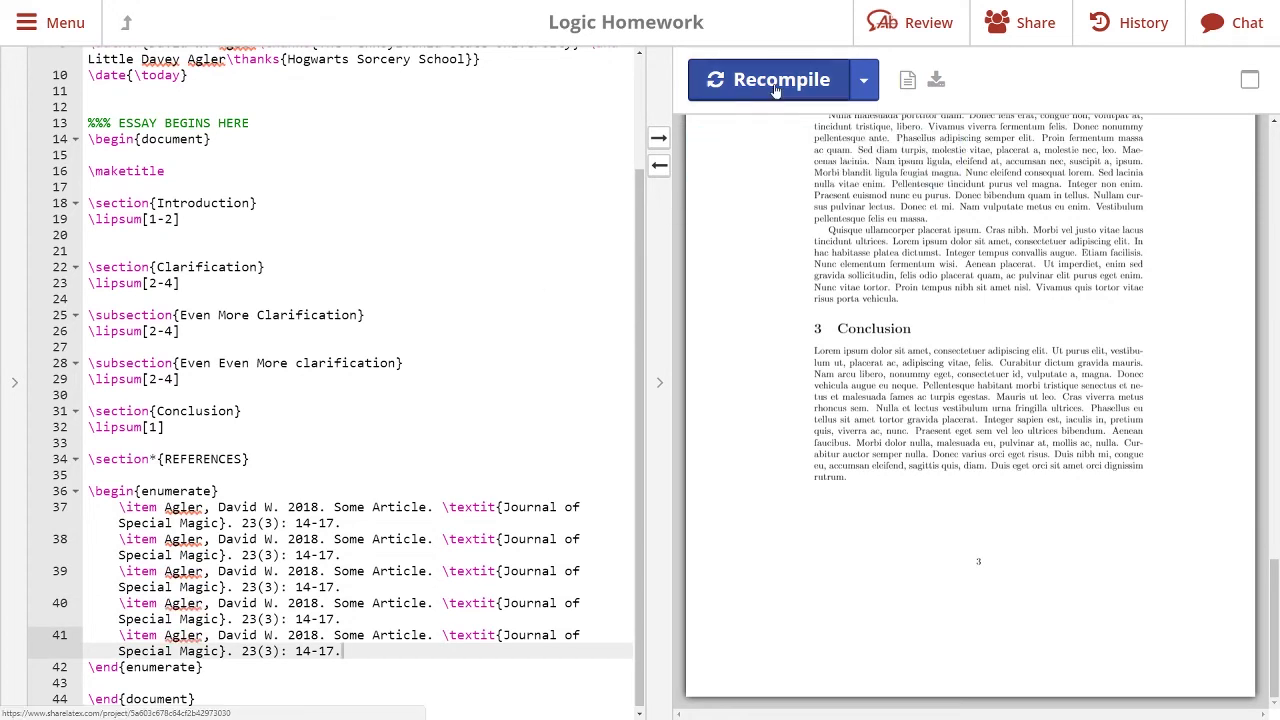
Recompile and scroll the PDF to the REFERENCES page showing five numbered entries
{"action": "left_click", "coordinate": [775, 84]}
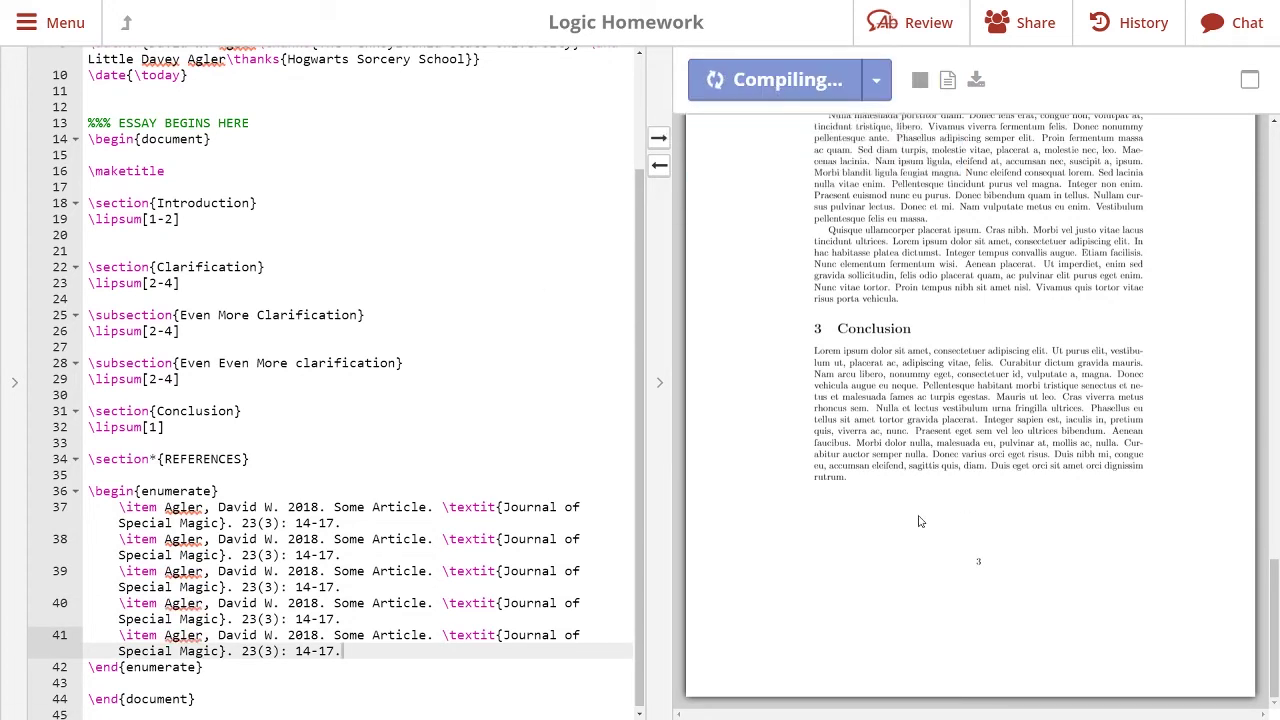
{"action": "scroll", "coordinate": [854, 503], "scroll_direction": "down", "scroll_amount": 5}
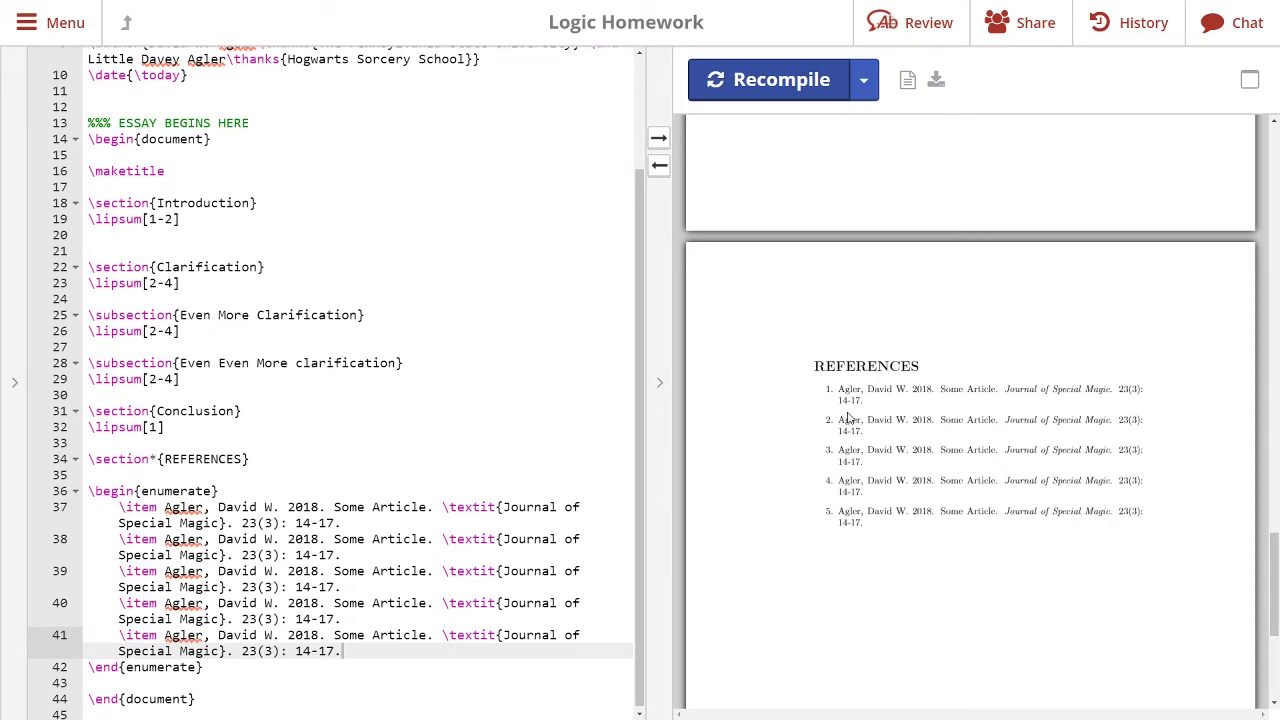
{"action": "key", "text": "Down"}
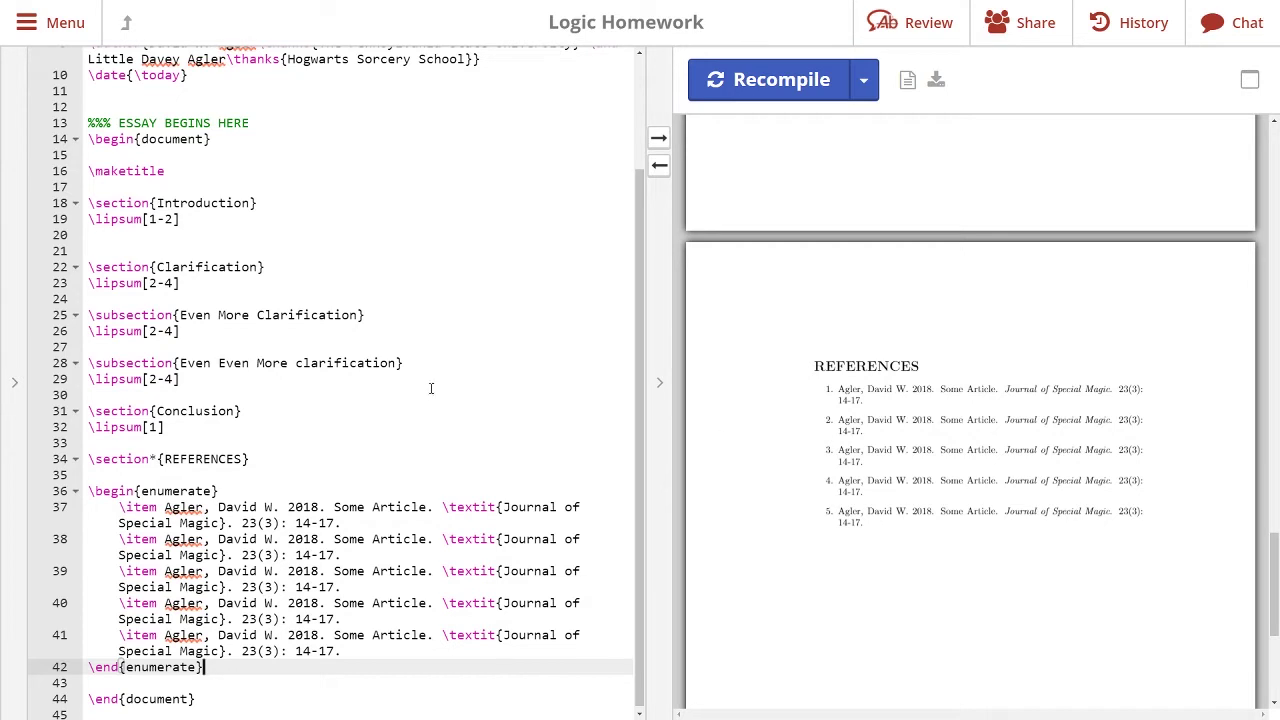
{"action": "scroll", "coordinate": [410, 395], "scroll_direction": "up", "scroll_amount": 3}
Load the enumitem package in the preamble with a '% modifying lists' comment
{"action": "left_click", "coordinate": [158, 137]}
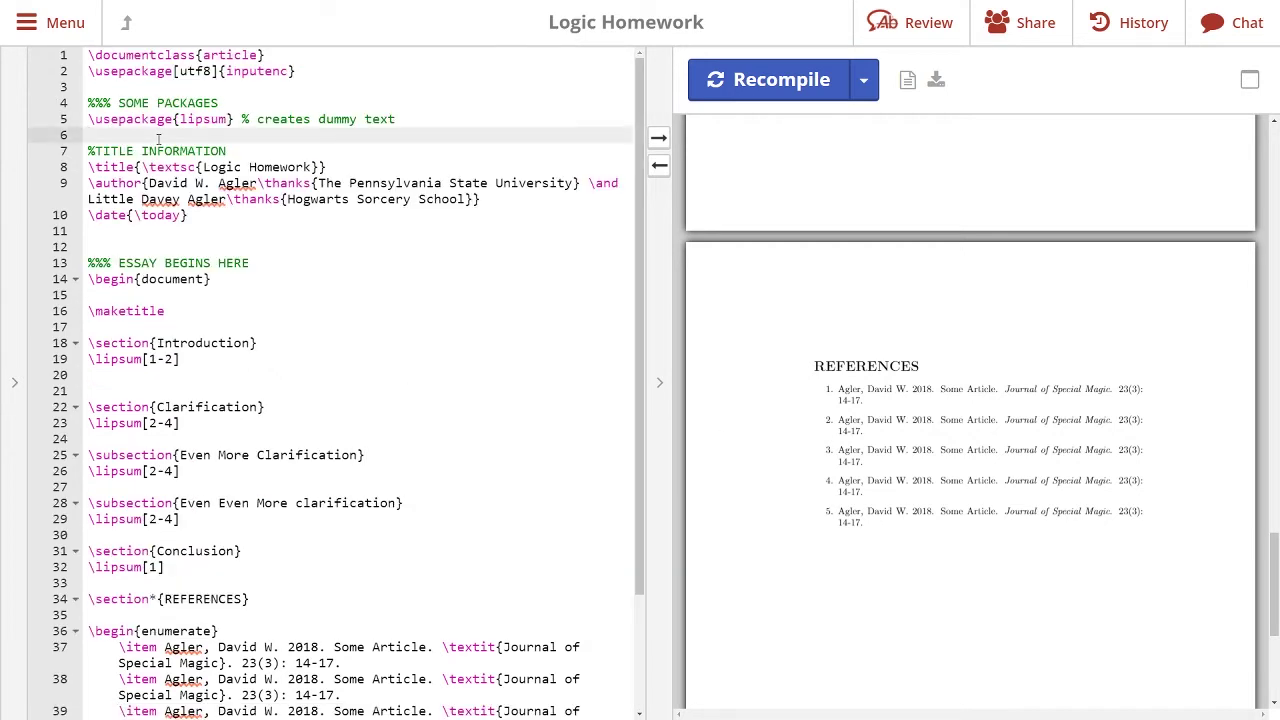
{"action": "key", "text": "Return"}
{"action": "key", "text": "Up"}
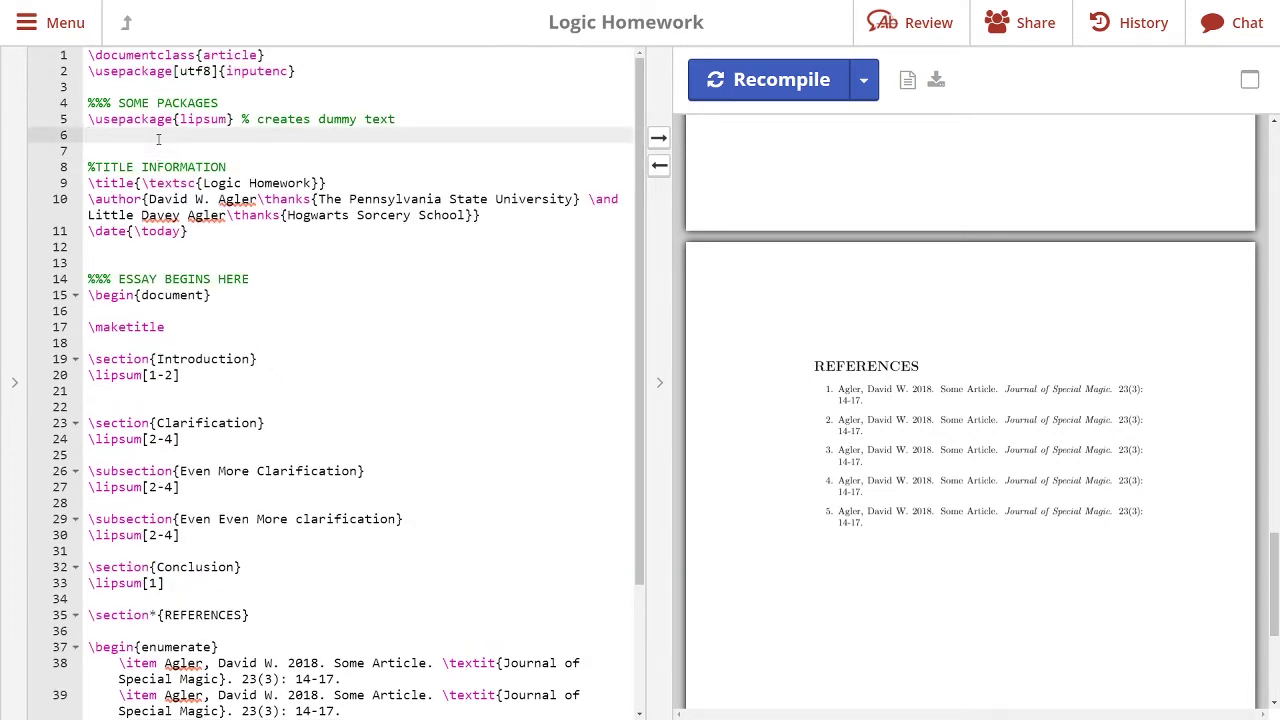
{"action": "type", "text": "\\usepackage{"}
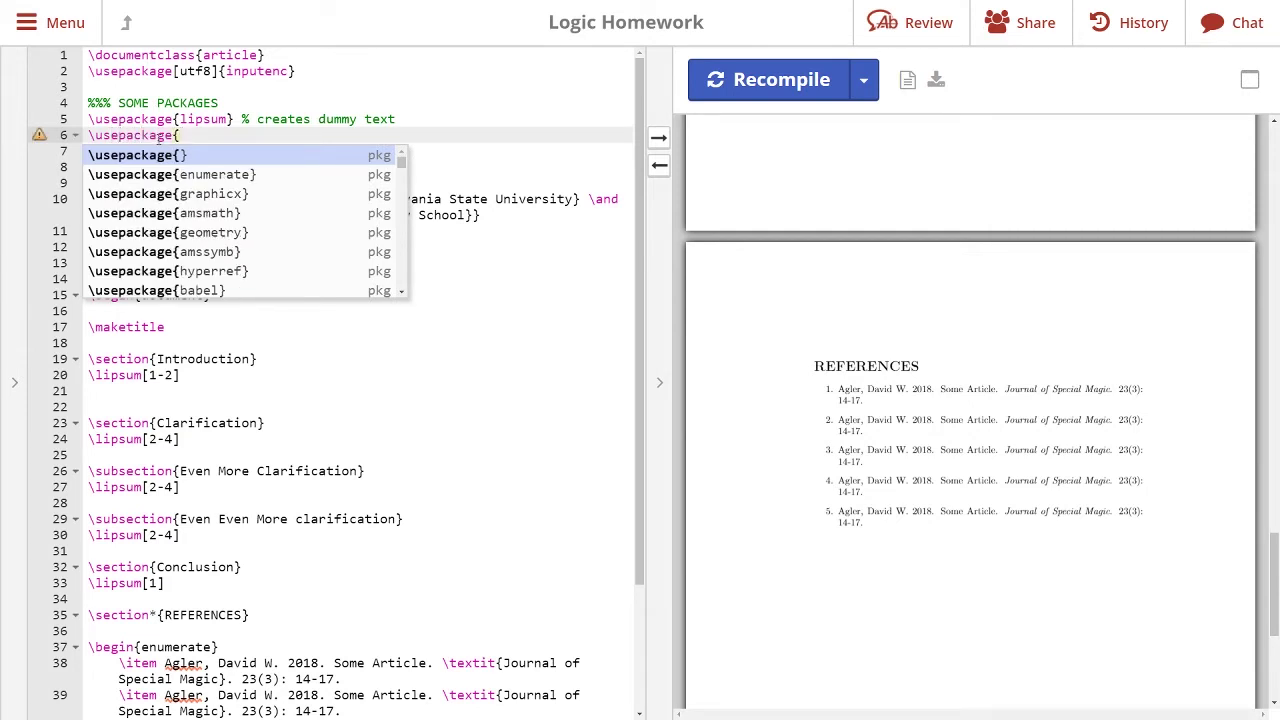
{"action": "type", "text": "enumitm"}
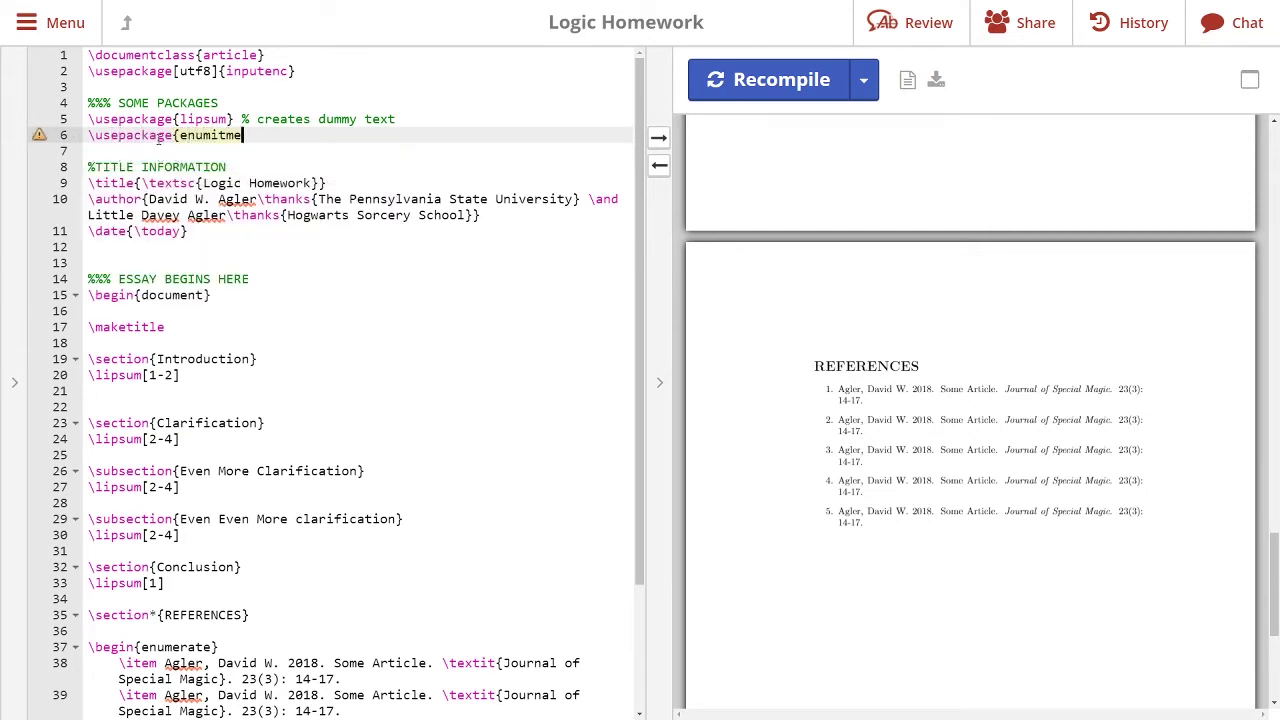
{"action": "key", "text": "BackSpace"}
{"action": "type", "text": "em"}
{"action": "key", "text": "Return"}
{"action": "type", "text": "% modifying lists"}
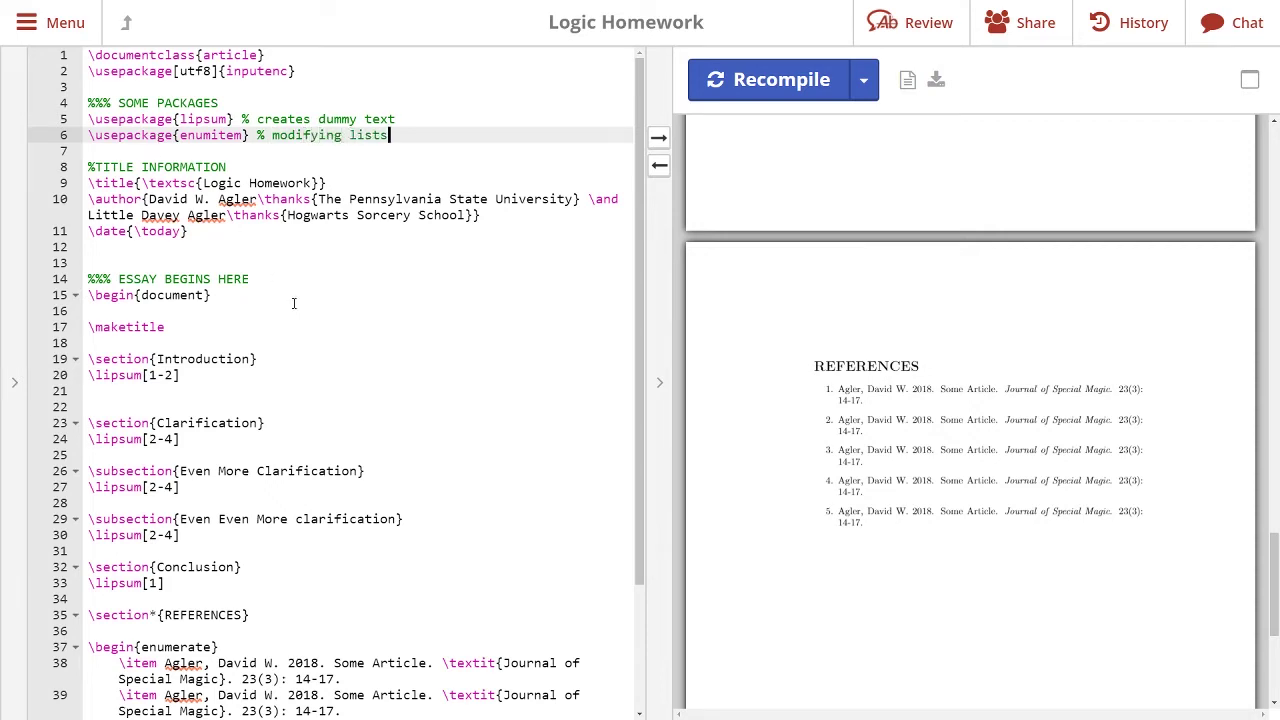
Add the [noitemsep] option to the references \begin{enumerate} on line 37
{"action": "scroll", "coordinate": [309, 342], "scroll_direction": "down", "scroll_amount": 3}
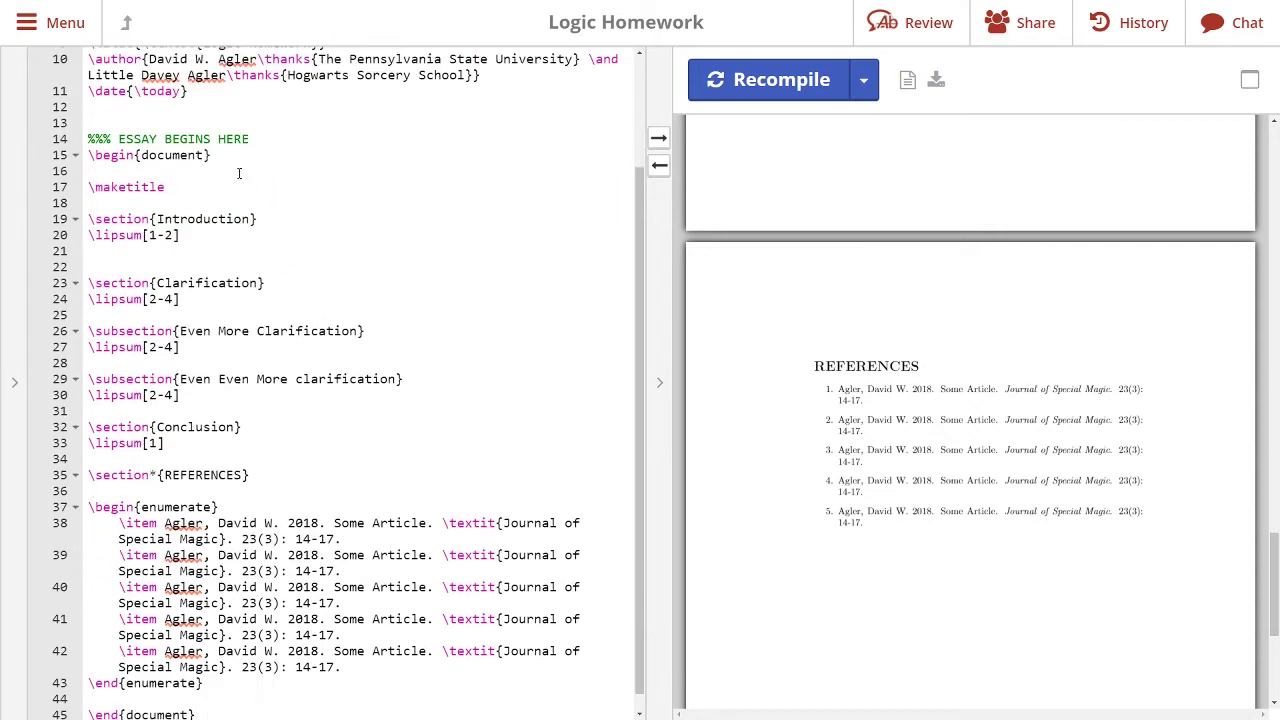
{"action": "scroll", "coordinate": [193, 72], "scroll_direction": "up", "scroll_amount": 2}
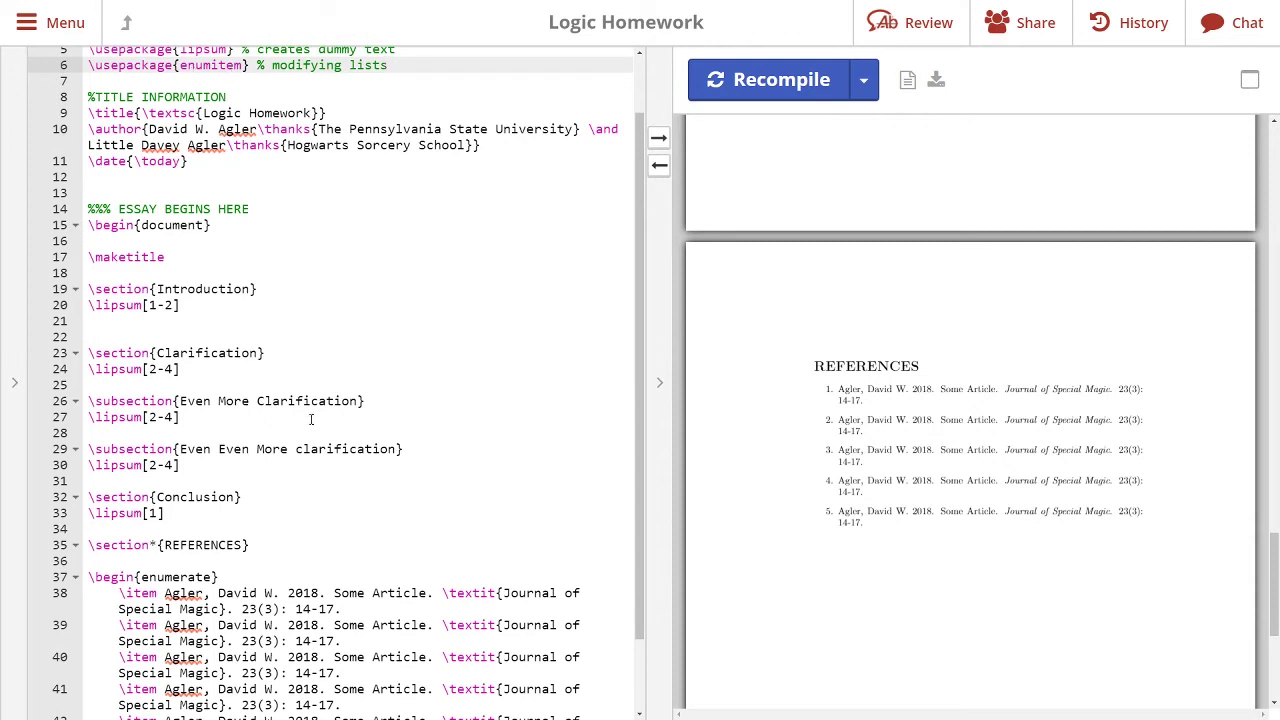
{"action": "left_click", "coordinate": [246, 576]}
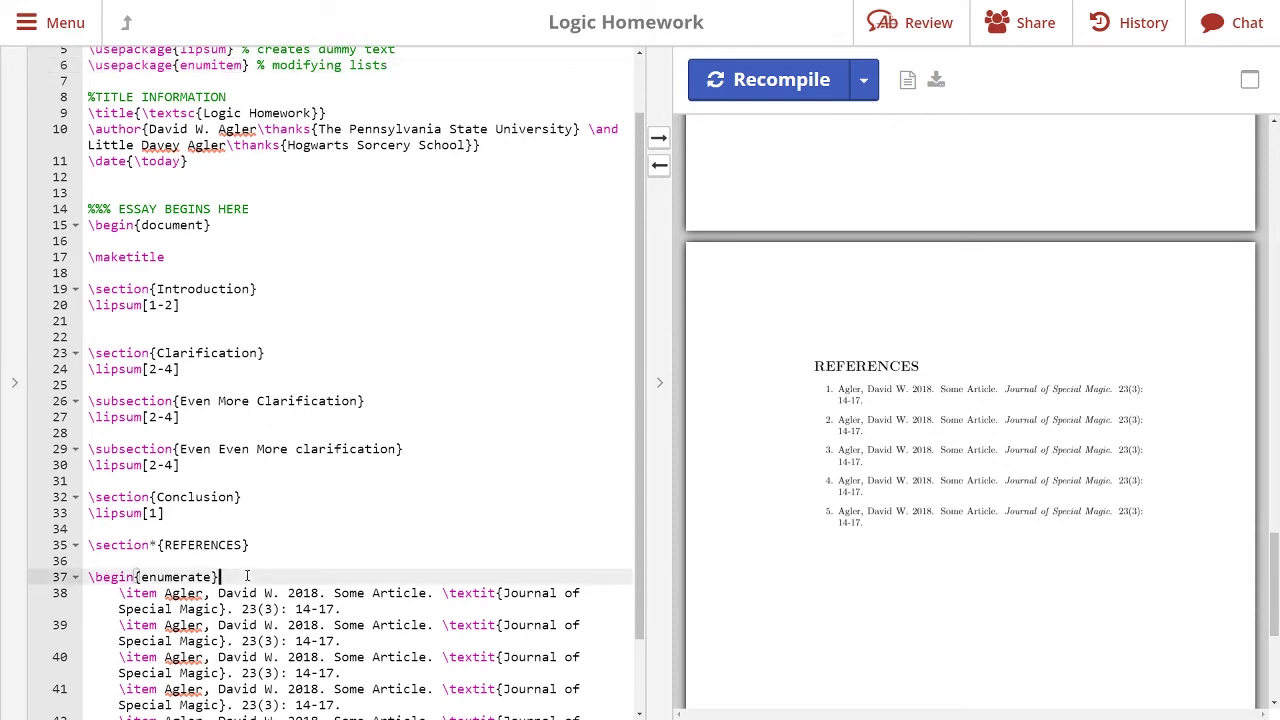
{"action": "type", "text": "[noitemsep"}
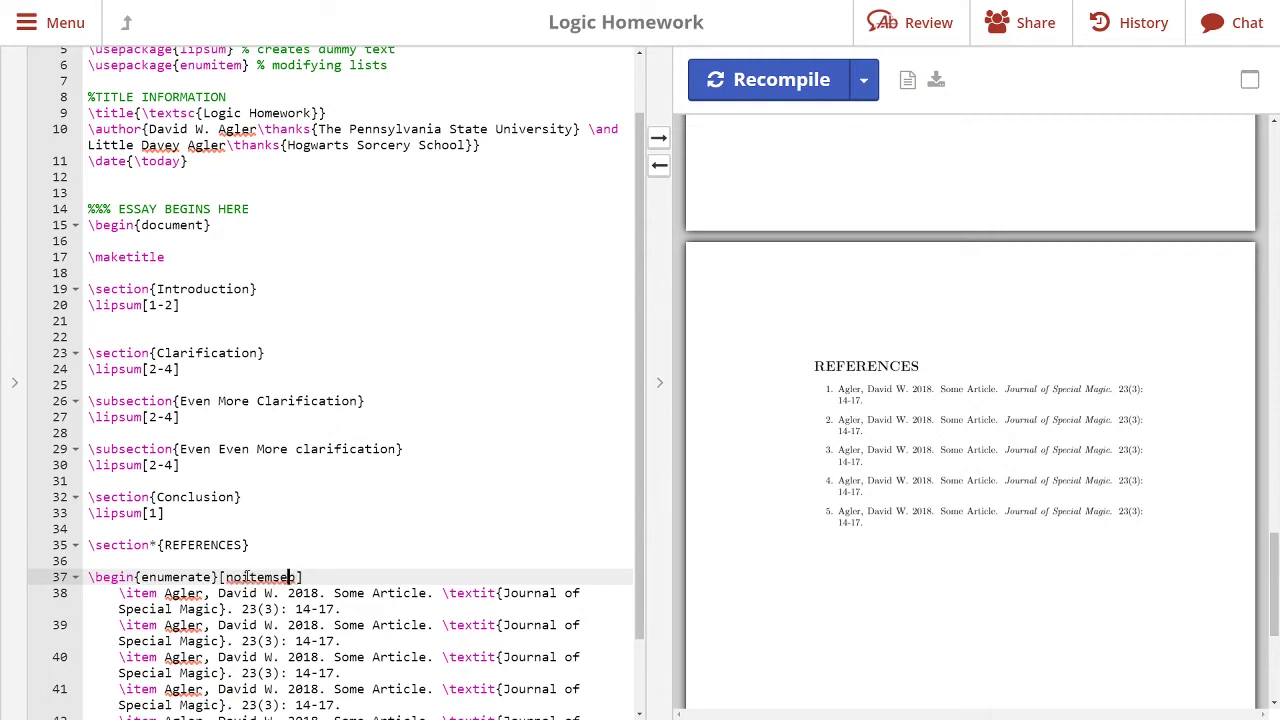
{"action": "key", "text": "Left"}
{"action": "key", "text": "Left"}
{"action": "key", "text": "Left"}
{"action": "key", "text": "Left"}
{"action": "key", "text": "Left"}
{"action": "key", "text": "Left"}
{"action": "key", "text": "Left"}
{"action": "key", "text": "Left"}
{"action": "key", "text": "Left"}
{"action": "key", "text": "Right"}
{"action": "key", "text": "Right"}
{"action": "key", "text": "Right"}
{"action": "key", "text": "Right"}
{"action": "key", "text": "Right"}
{"action": "key", "text": "Right"}
{"action": "key", "text": "Right"}
{"action": "key", "text": "Right"}
{"action": "key", "text": "Right"}
{"action": "scroll", "coordinate": [200, 563], "scroll_direction": "down", "scroll_amount": 3}
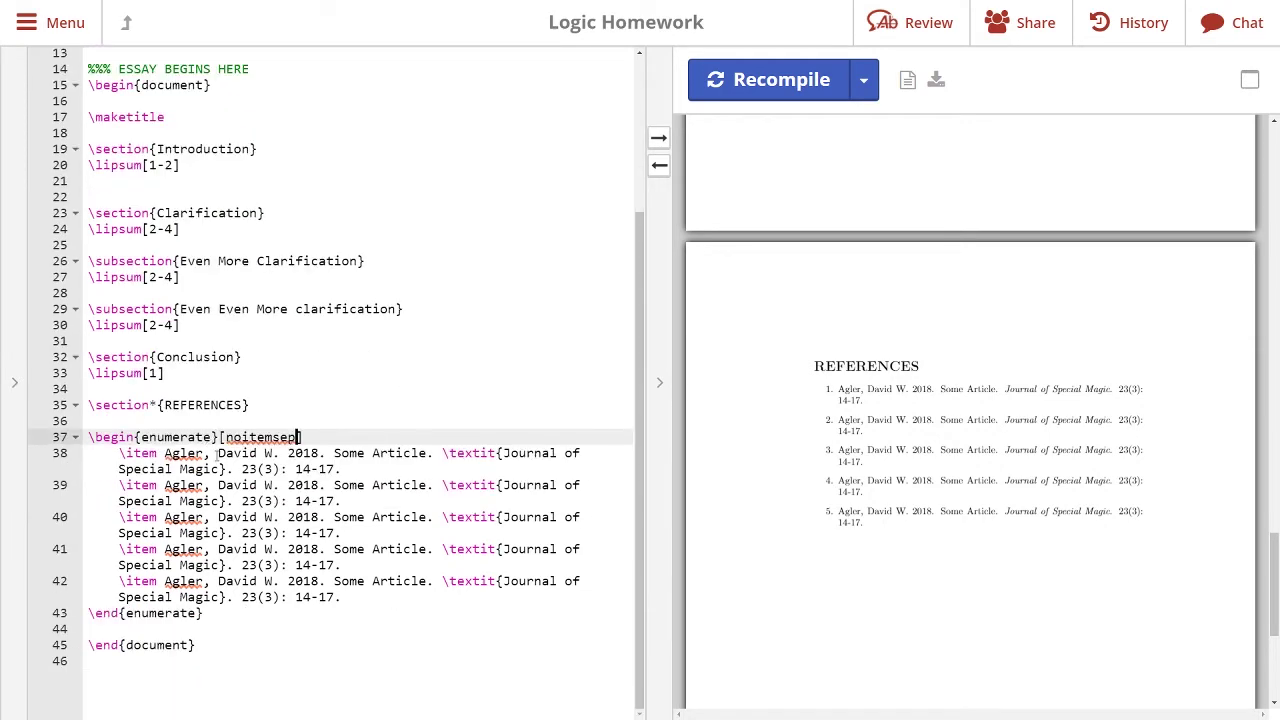
Recompile and scroll through the PDF to check the tightly spaced references list
{"action": "left_click", "coordinate": [780, 88]}
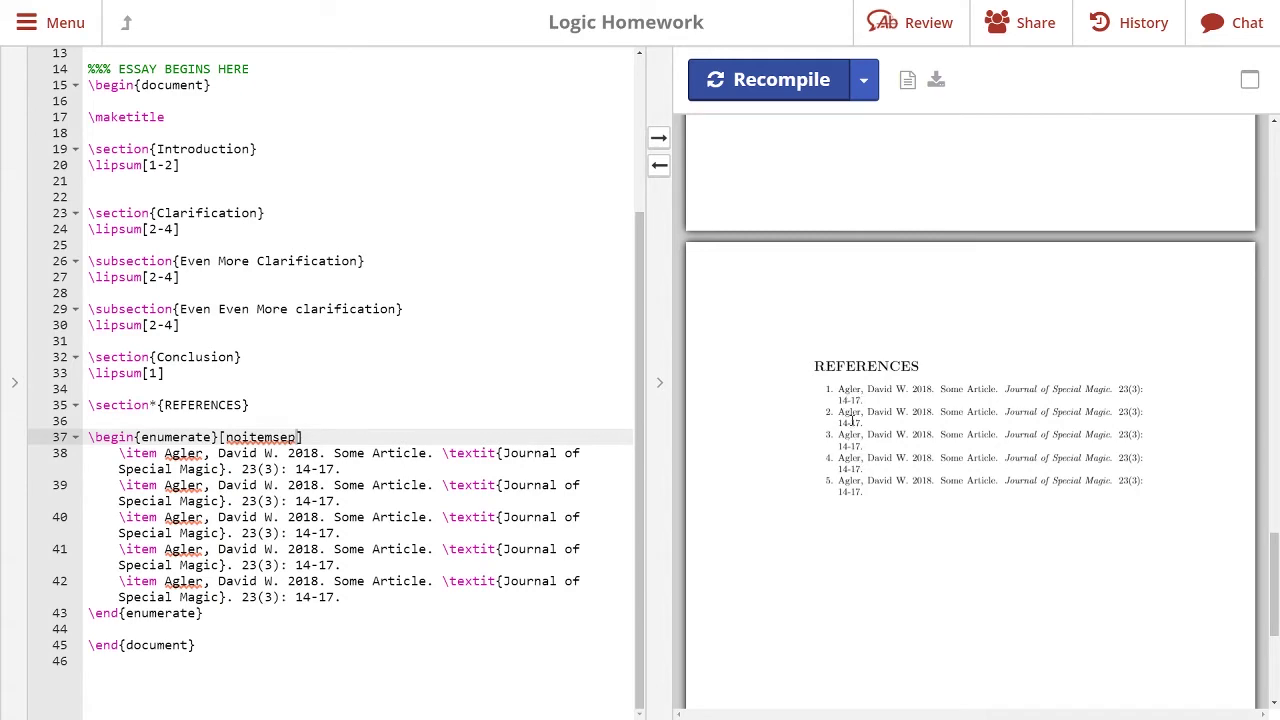
{"action": "scroll", "coordinate": [331, 479], "scroll_direction": "up", "scroll_amount": 3}
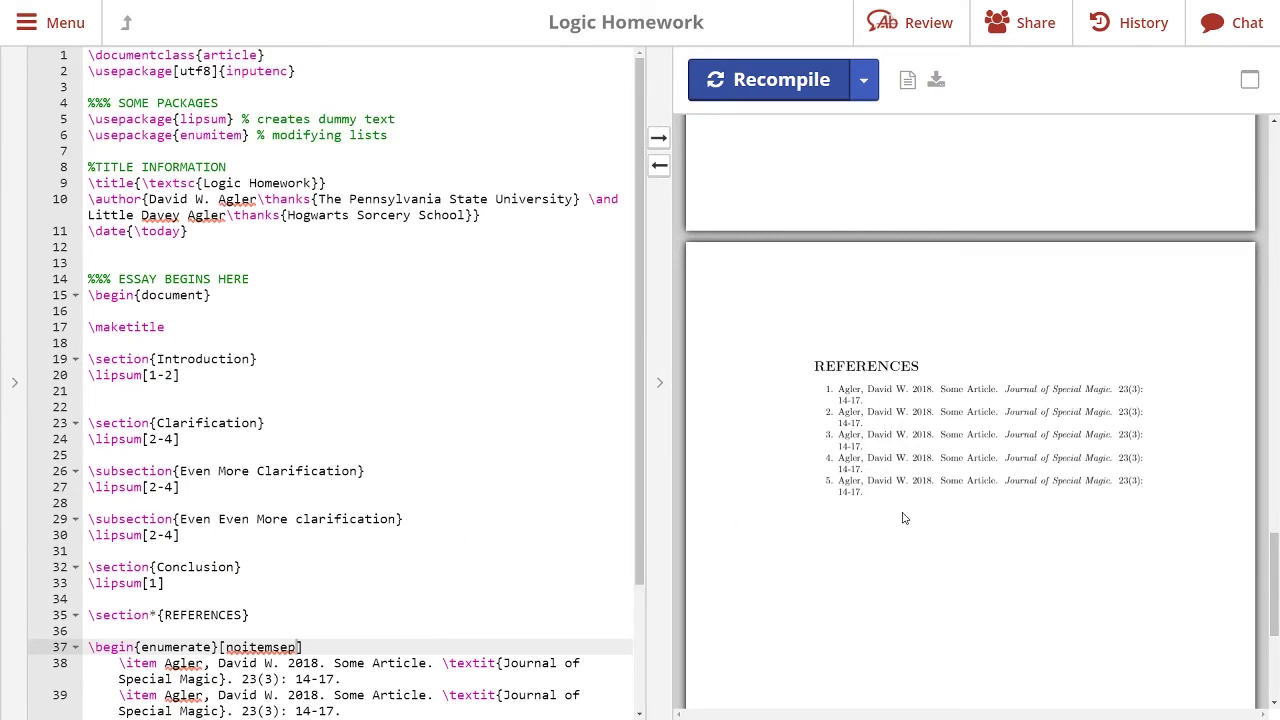
{"action": "scroll", "coordinate": [903, 517], "scroll_direction": "up", "scroll_amount": 3}
{"action": "scroll", "coordinate": [883, 511], "scroll_direction": "down", "scroll_amount": 2}
{"action": "scroll", "coordinate": [873, 533], "scroll_direction": "up", "scroll_amount": 3}
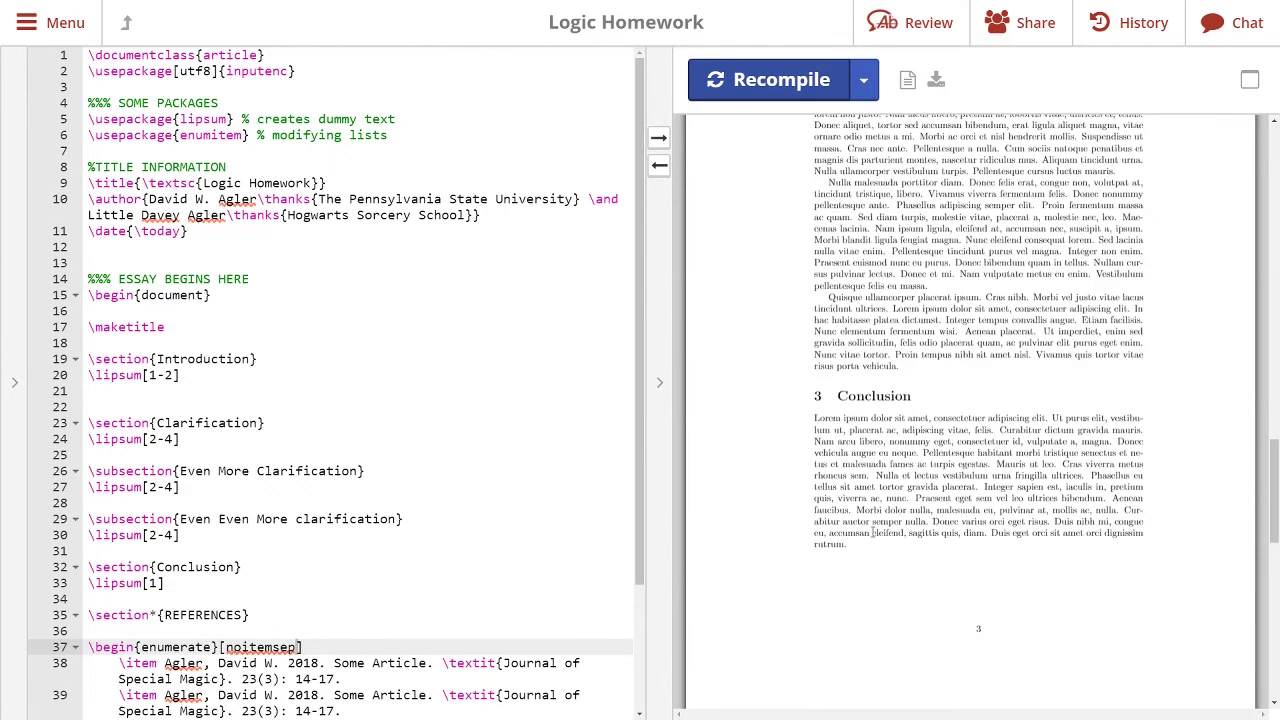
{"action": "scroll", "coordinate": [873, 530], "scroll_direction": "up", "scroll_amount": 3}
{"action": "scroll", "coordinate": [877, 329], "scroll_direction": "up", "scroll_amount": 10}
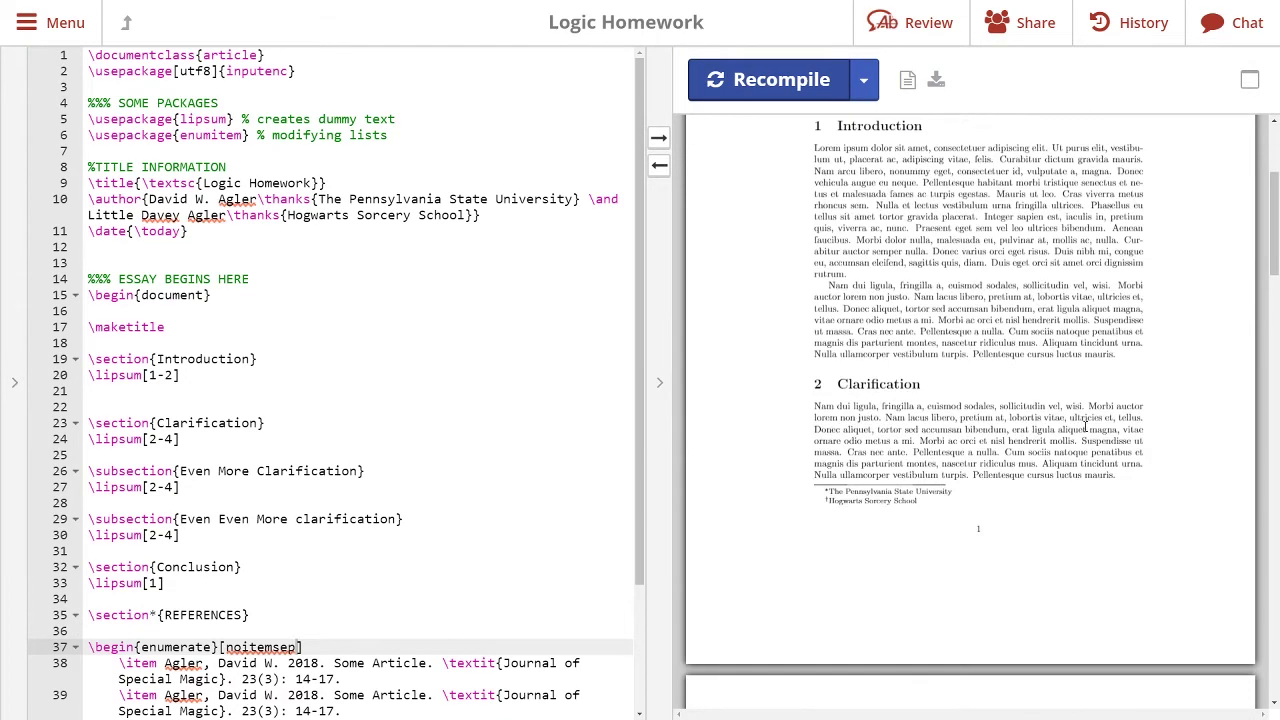
{"action": "scroll", "coordinate": [1085, 427], "scroll_direction": "up", "scroll_amount": 5}
{"action": "scroll", "coordinate": [930, 340], "scroll_direction": "down", "scroll_amount": 1}
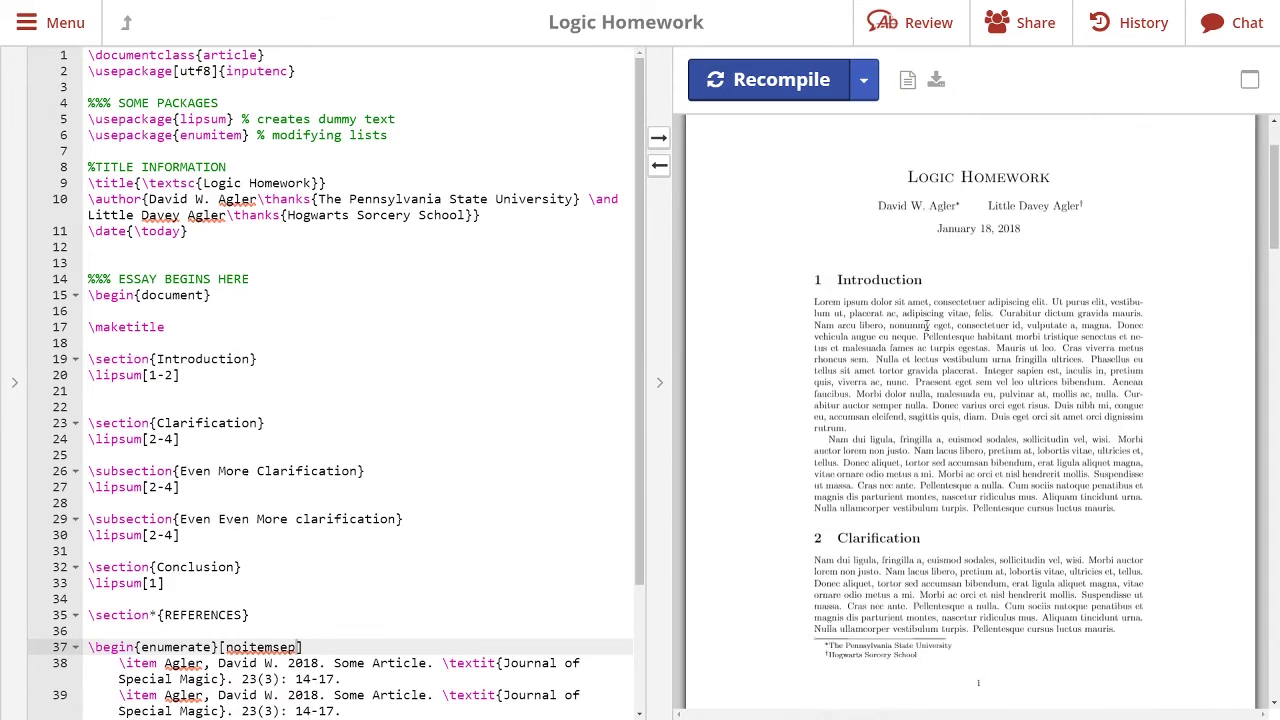
{"action": "scroll", "coordinate": [925, 328], "scroll_direction": "down", "scroll_amount": 5}
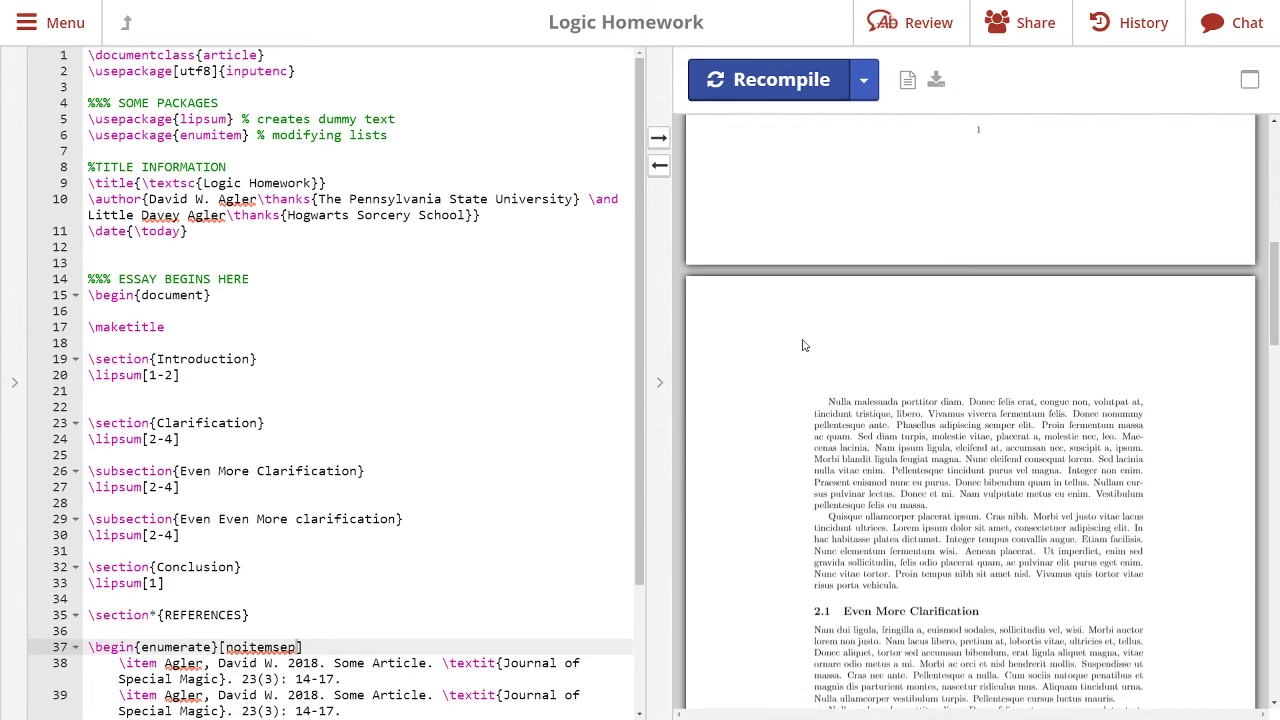
{"action": "scroll", "coordinate": [1095, 537], "scroll_direction": "down", "scroll_amount": 4}
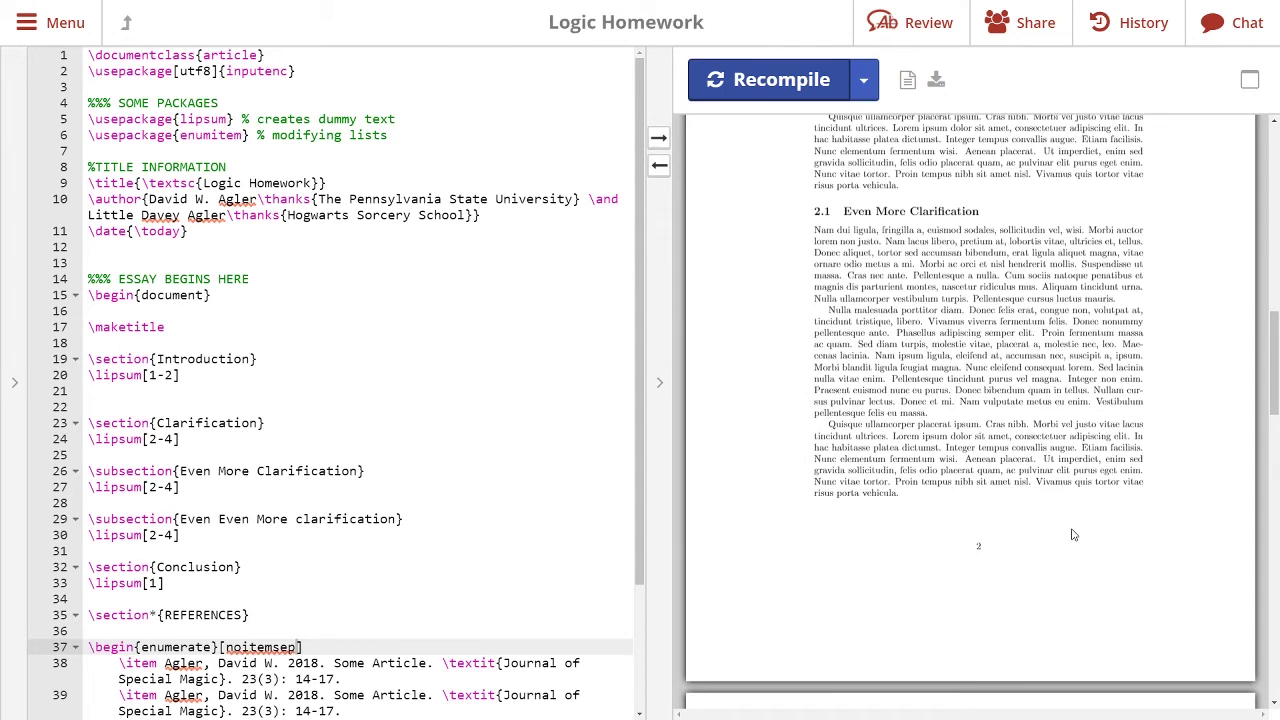
{"action": "scroll", "coordinate": [990, 530], "scroll_direction": "up", "scroll_amount": 3}
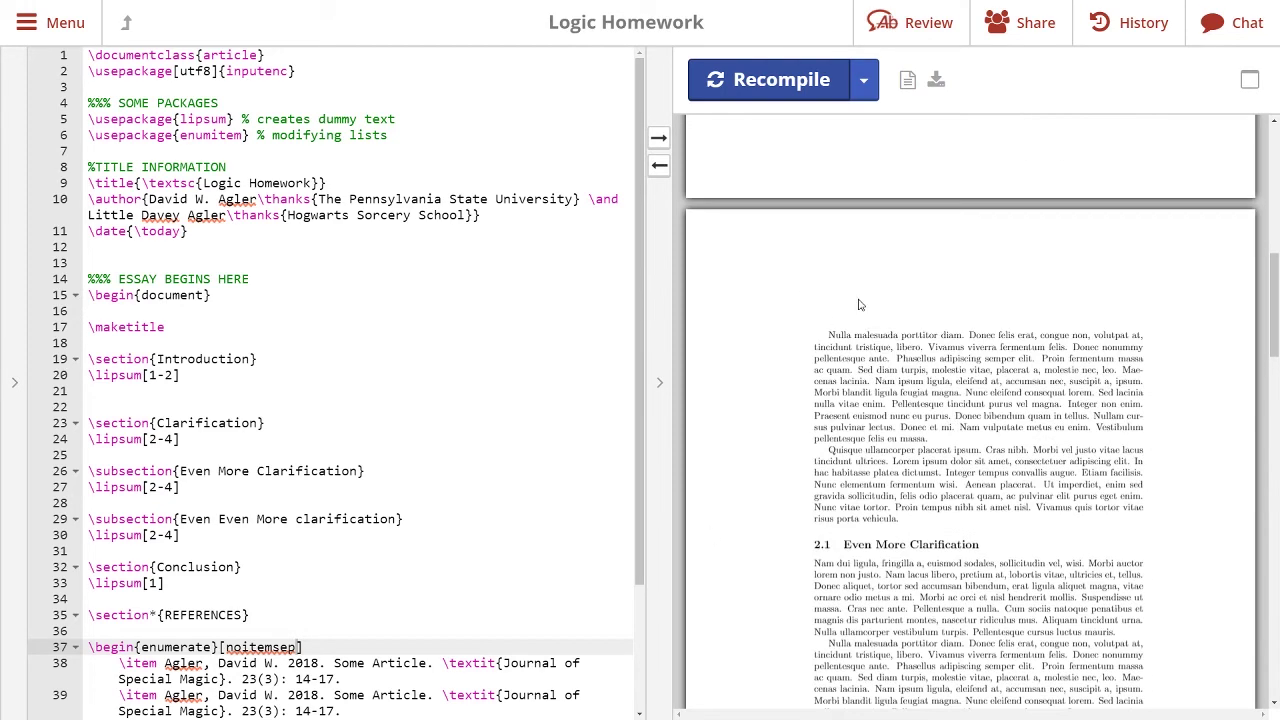
{"action": "scroll", "coordinate": [897, 409], "scroll_direction": "down", "scroll_amount": 4}
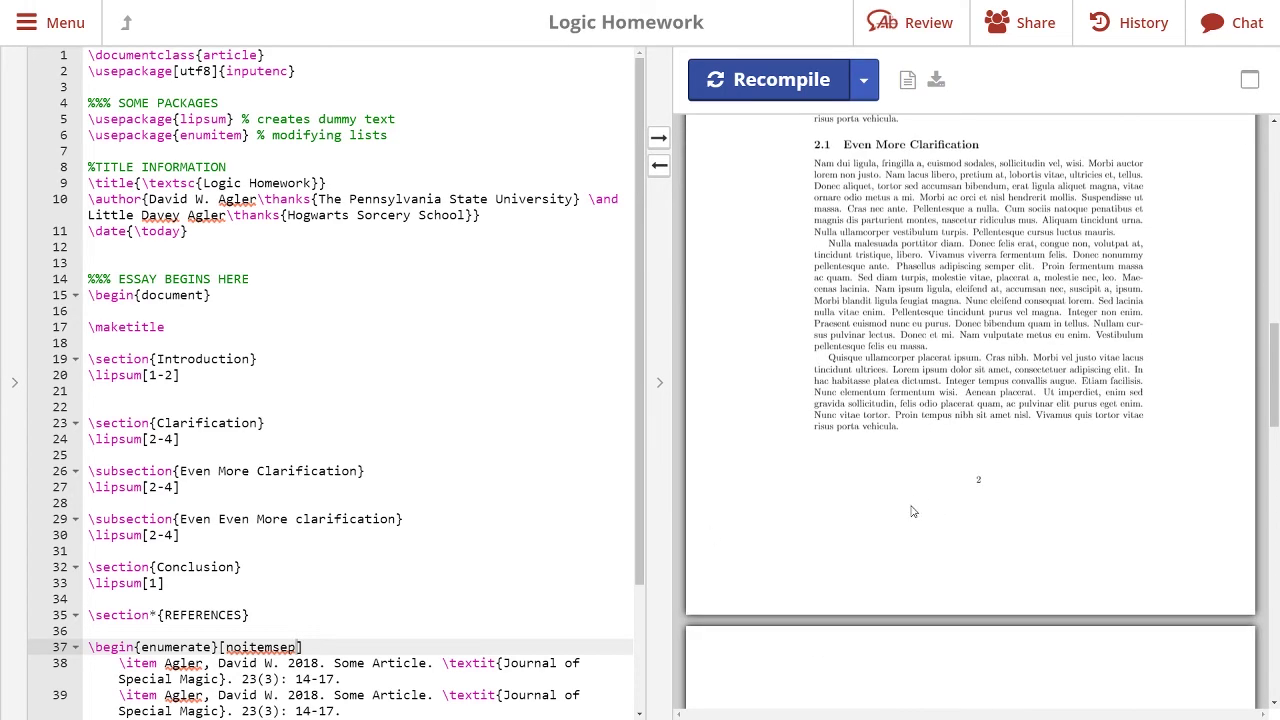
{"action": "scroll", "coordinate": [915, 511], "scroll_direction": "up", "scroll_amount": 3}
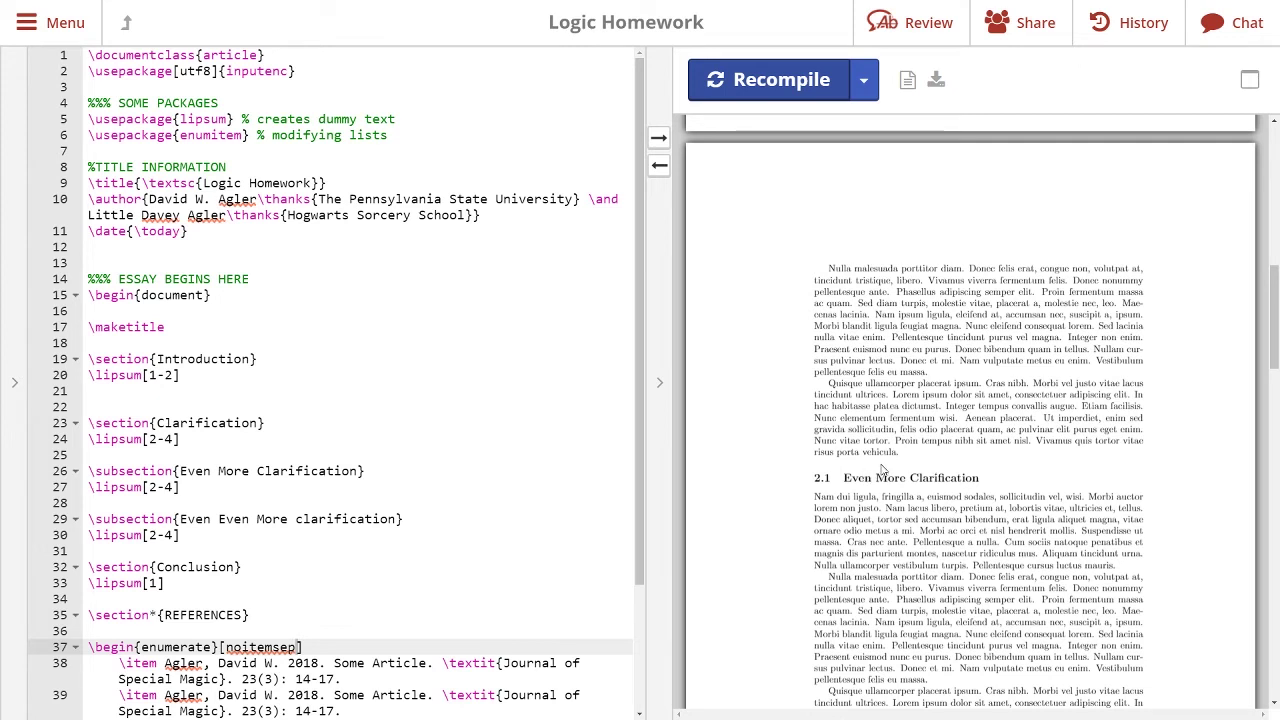
Change the Clarification text on line 24 from \lipsum[2-4] to \lipsum[2-7] and recompile
{"action": "left_click", "coordinate": [165, 487]}
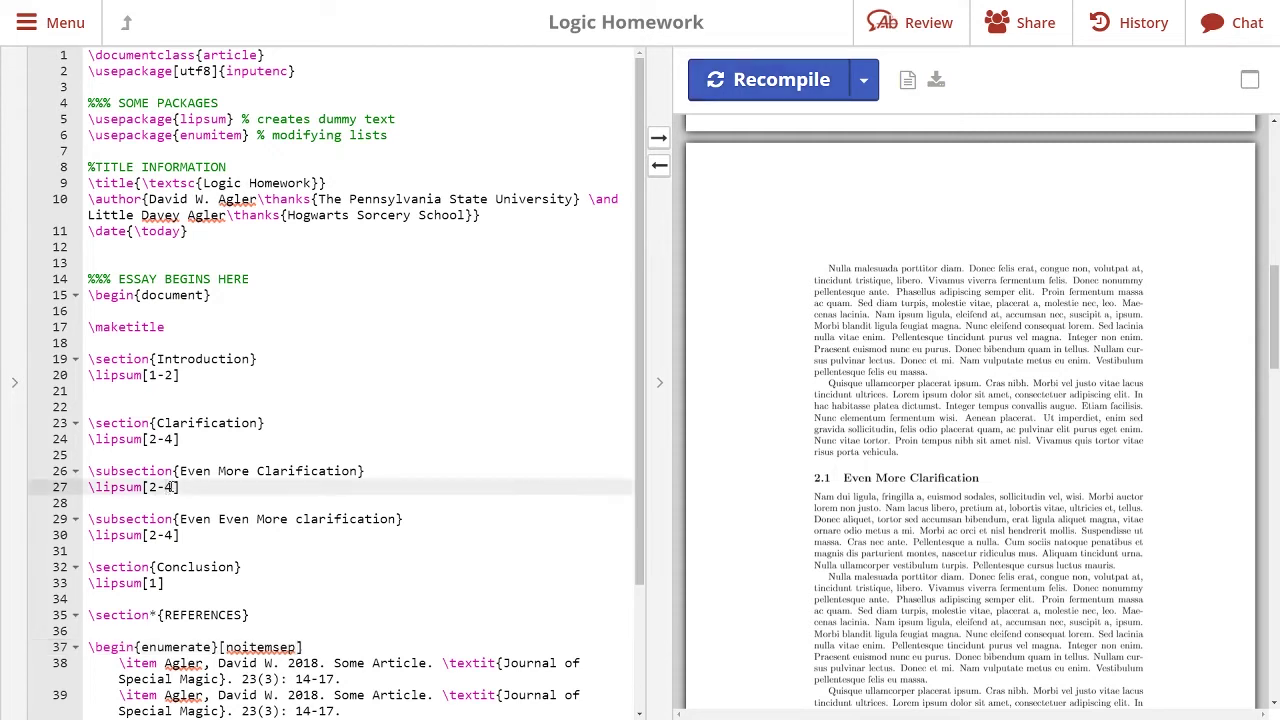
{"action": "left_click", "coordinate": [172, 439]}
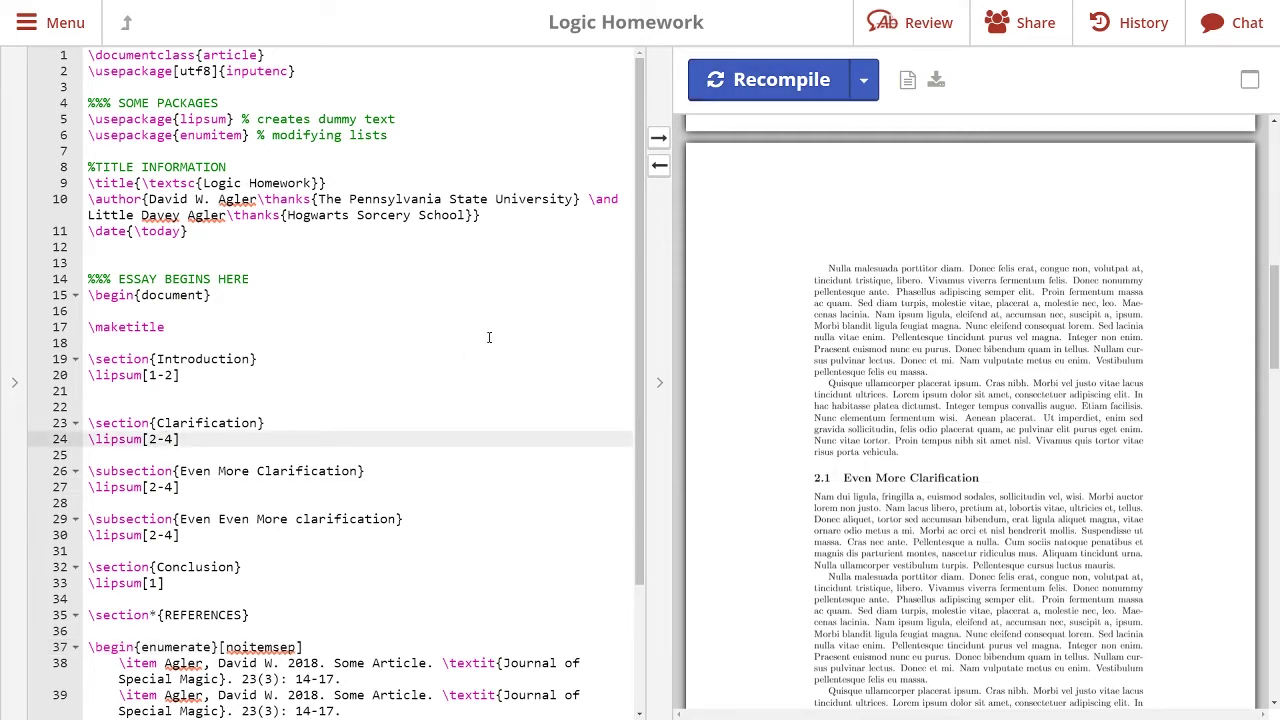
{"action": "key", "text": "BackSpace"}
{"action": "type", "text": "7"}
{"action": "left_click", "coordinate": [772, 100]}
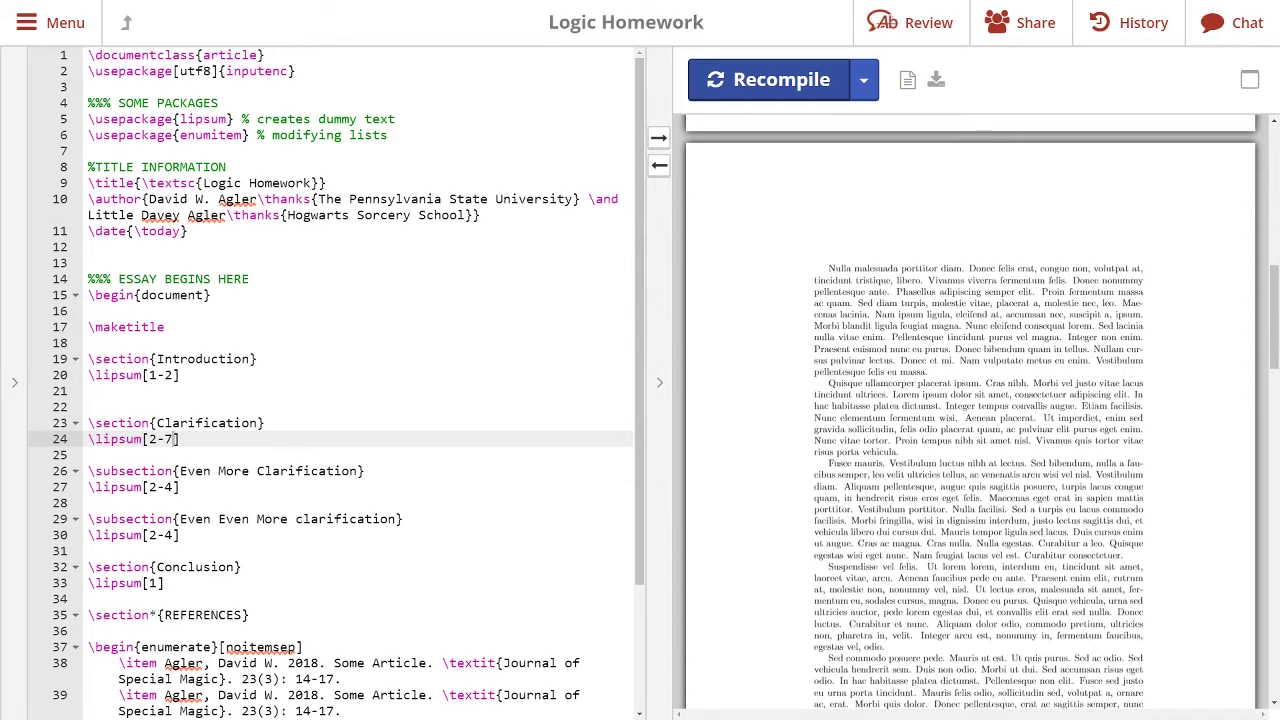
Add \pagestyle{headings} under a '%Header information' comment in the preamble and recompile
{"action": "left_click", "coordinate": [137, 150]}
{"action": "key", "text": "Return"}
{"action": "key", "text": "Return"}
{"action": "key", "text": "Up"}
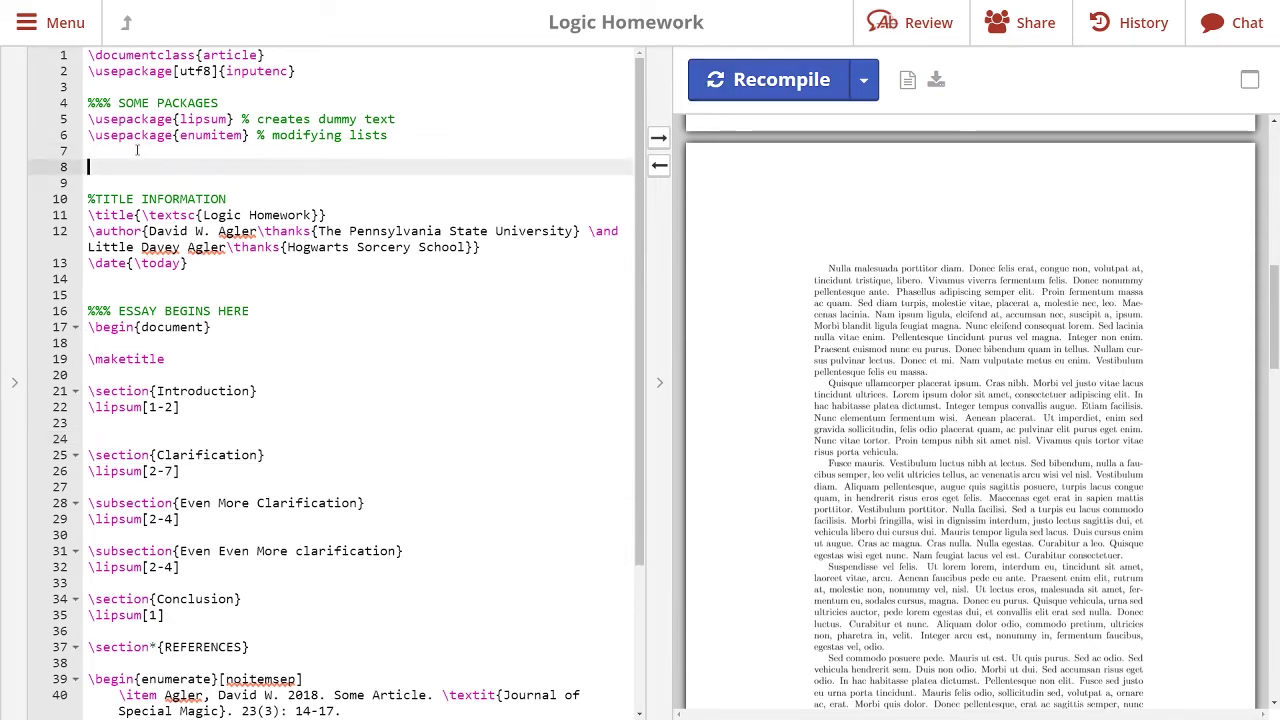
{"action": "type", "text": "\\page"}
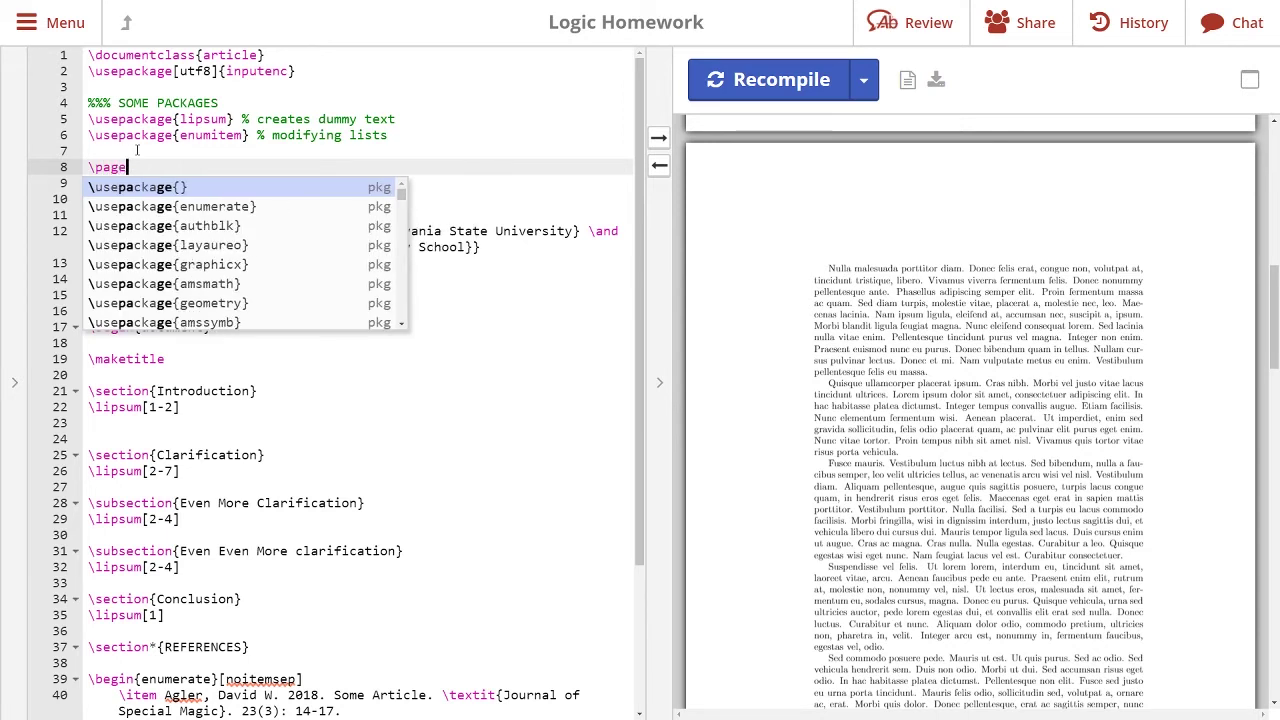
{"action": "type", "text": "style{"}
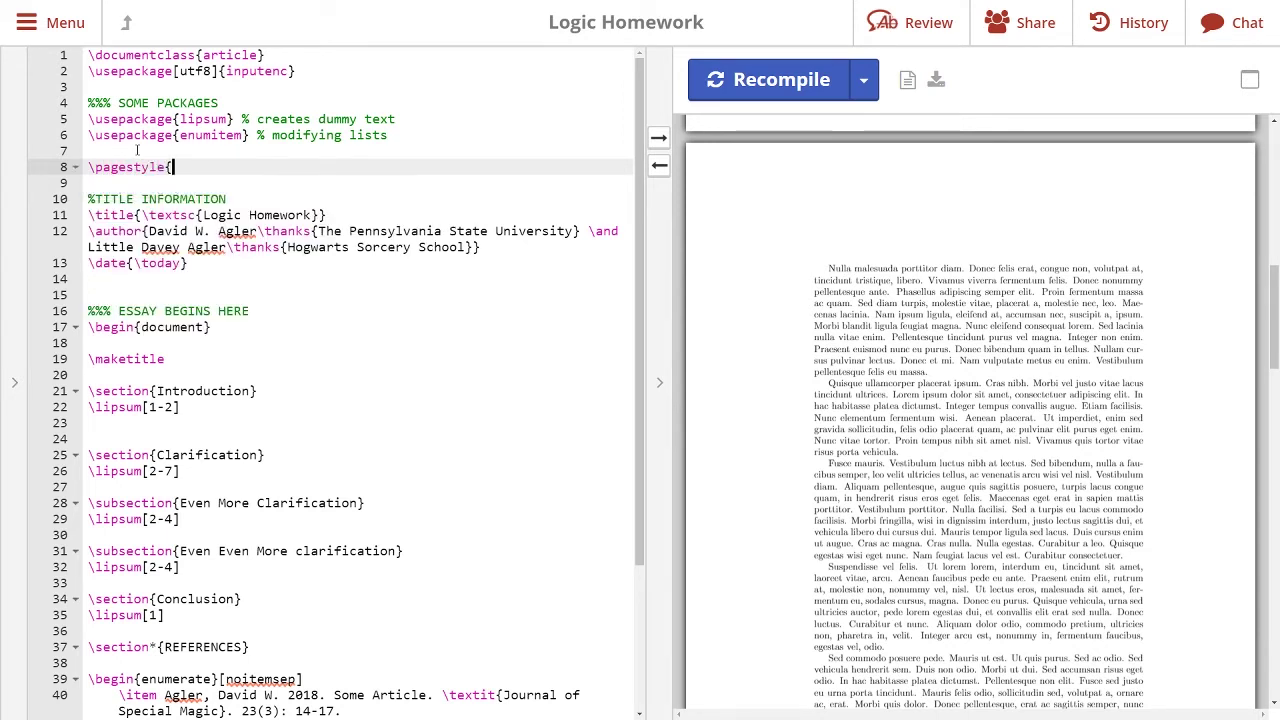
{"action": "type", "text": "headings}"}
{"action": "left_click", "coordinate": [137, 150]}
{"action": "key", "text": "Return"}
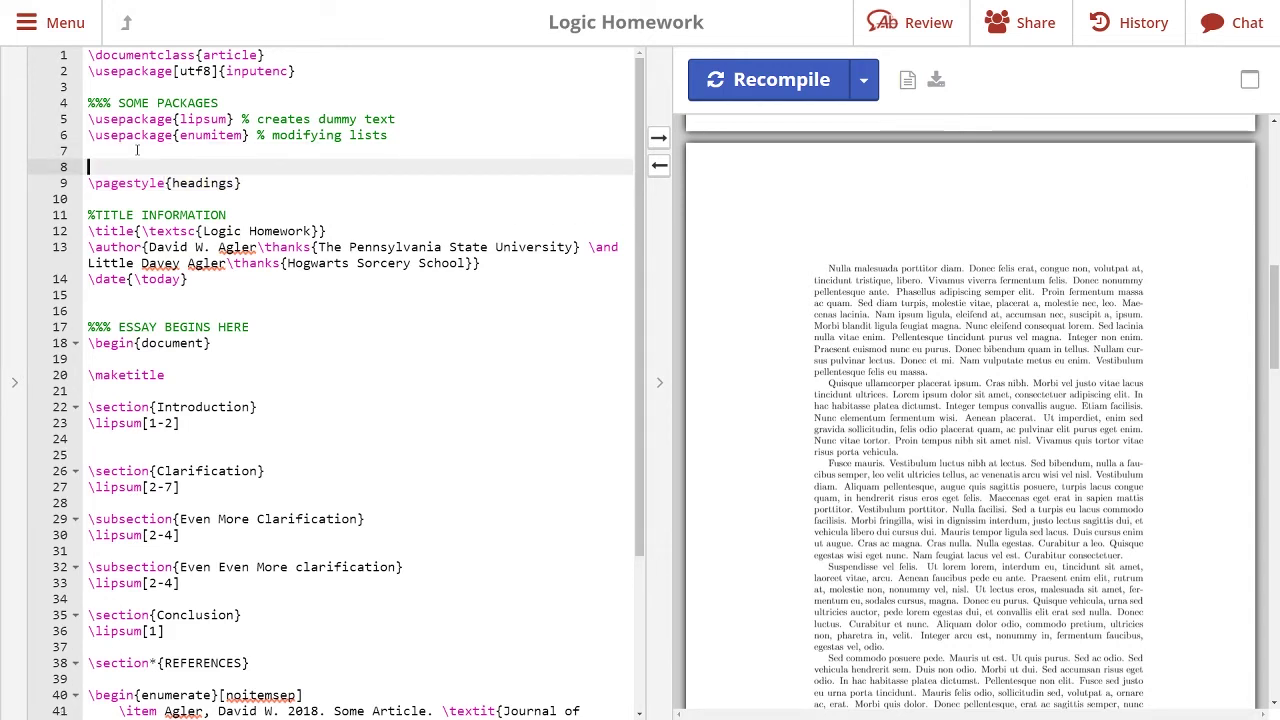
{"action": "type", "text": "%Head"}
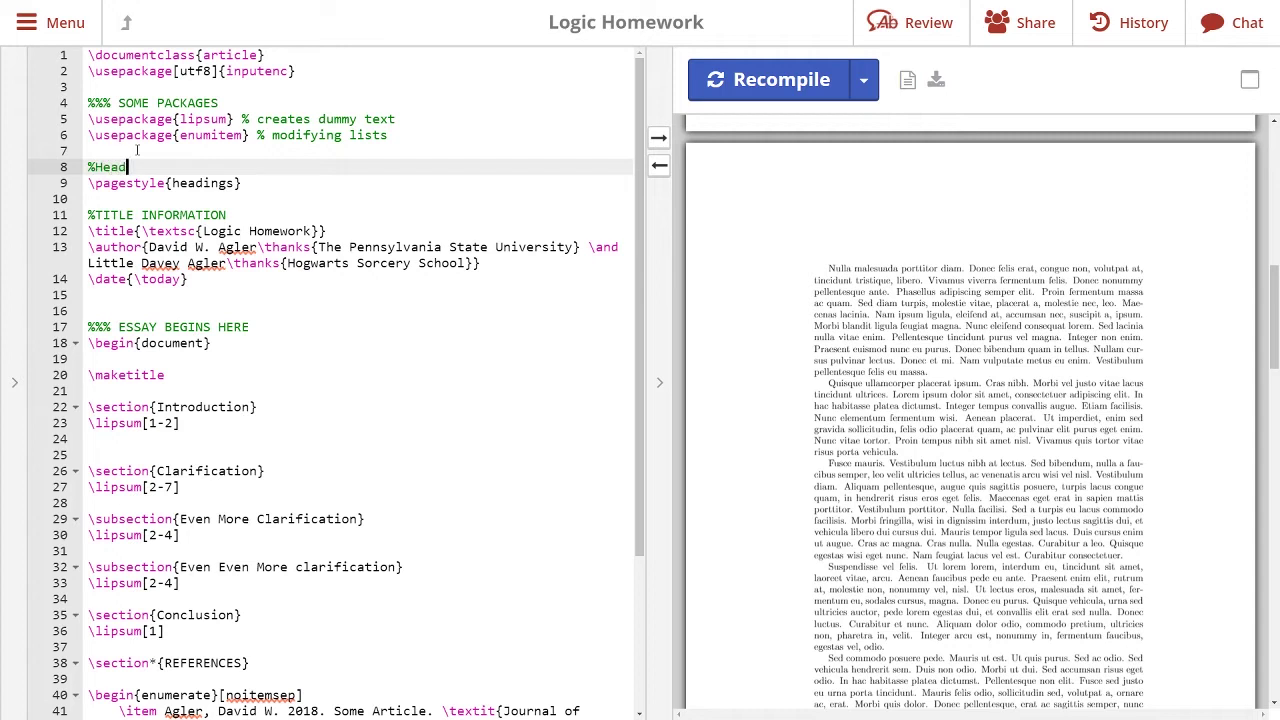
{"action": "type", "text": "er information"}
{"action": "mouse_move", "coordinate": [747, 157]}
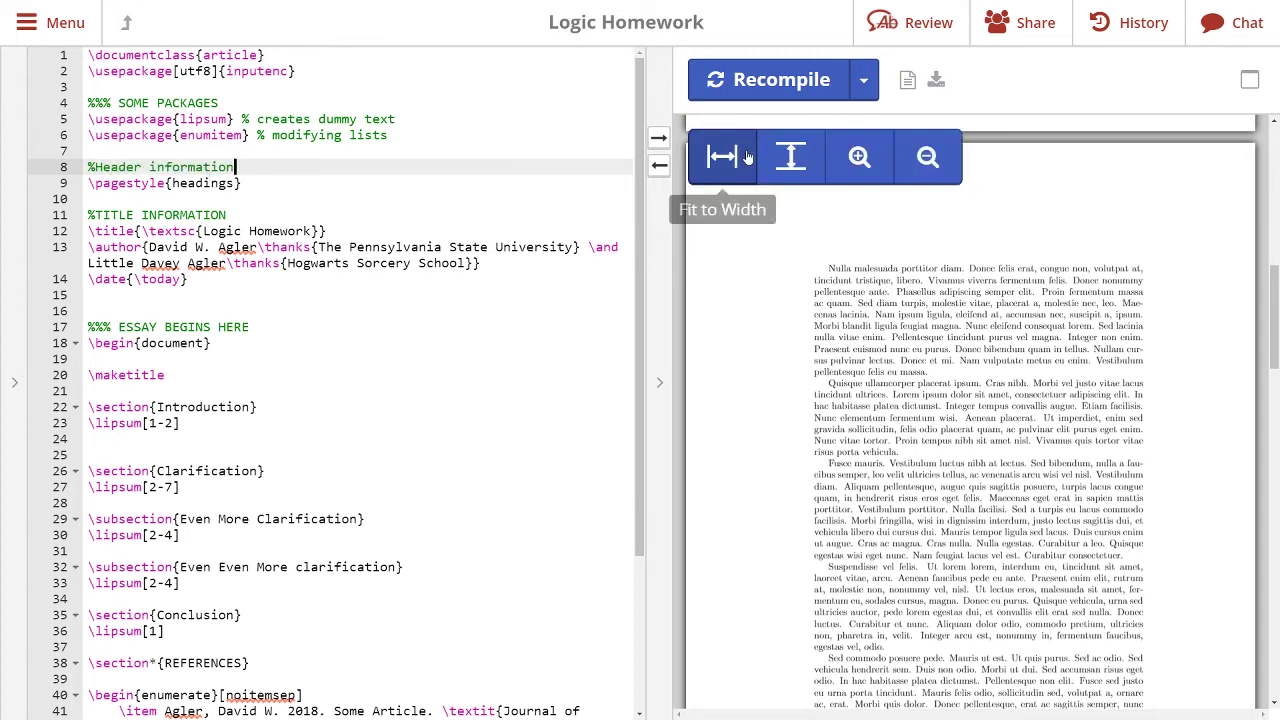
{"action": "left_click", "coordinate": [775, 80]}
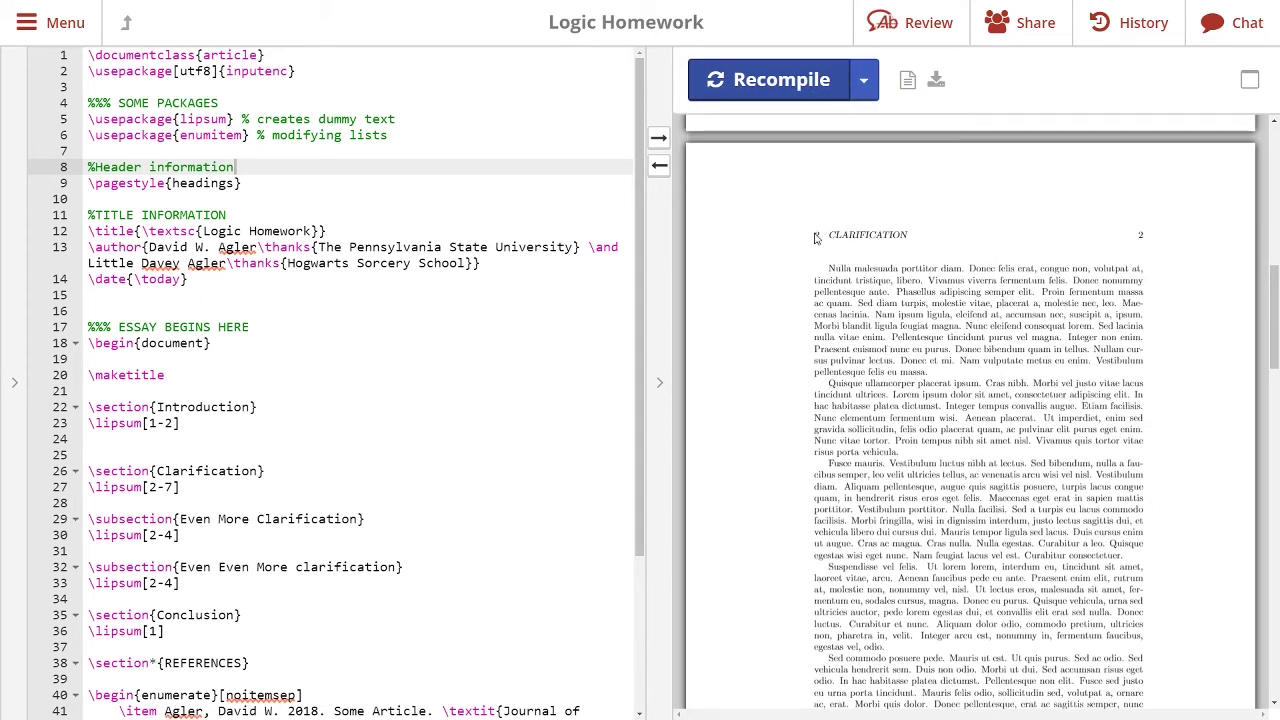
{"action": "left_click_drag", "start_coordinate": [895, 235], "coordinate": [816, 235]}
{"action": "left_click", "coordinate": [867, 237]}
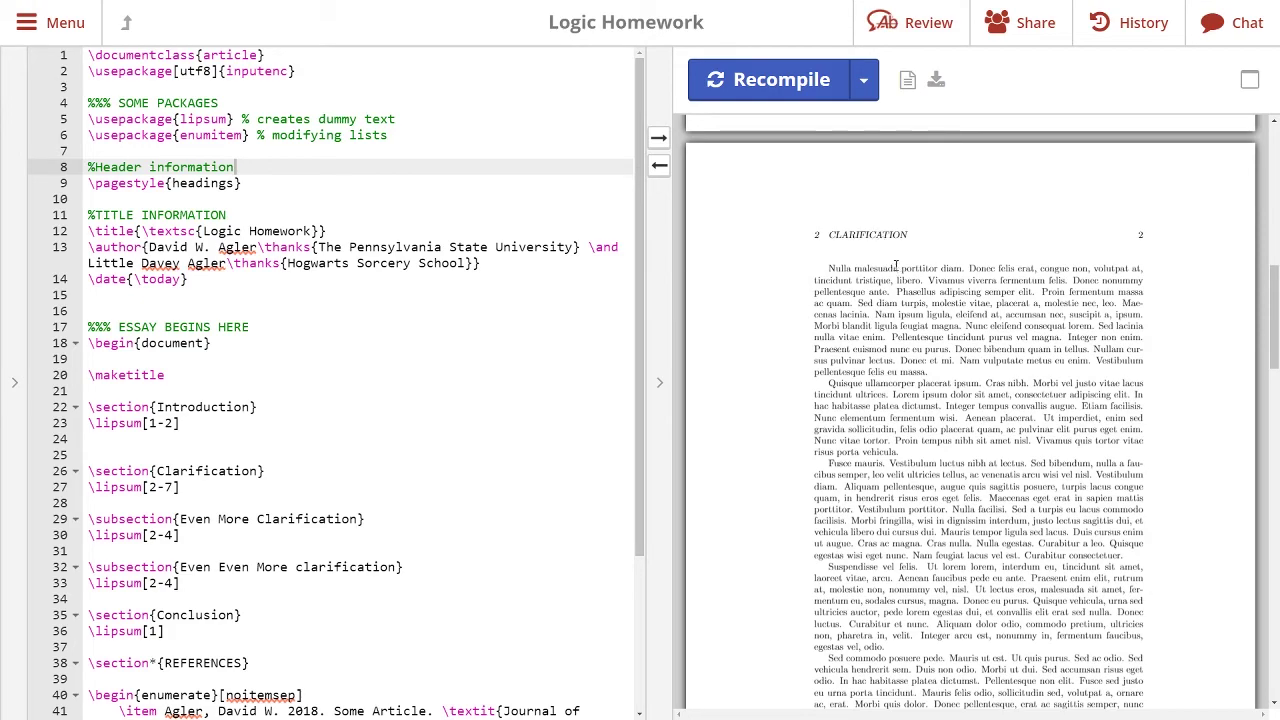
{"action": "scroll", "coordinate": [886, 262], "scroll_direction": "up", "scroll_amount": 5}
{"action": "scroll", "coordinate": [886, 270], "scroll_direction": "up", "scroll_amount": 4}
{"action": "scroll", "coordinate": [1000, 260], "scroll_direction": "down", "scroll_amount": 5}
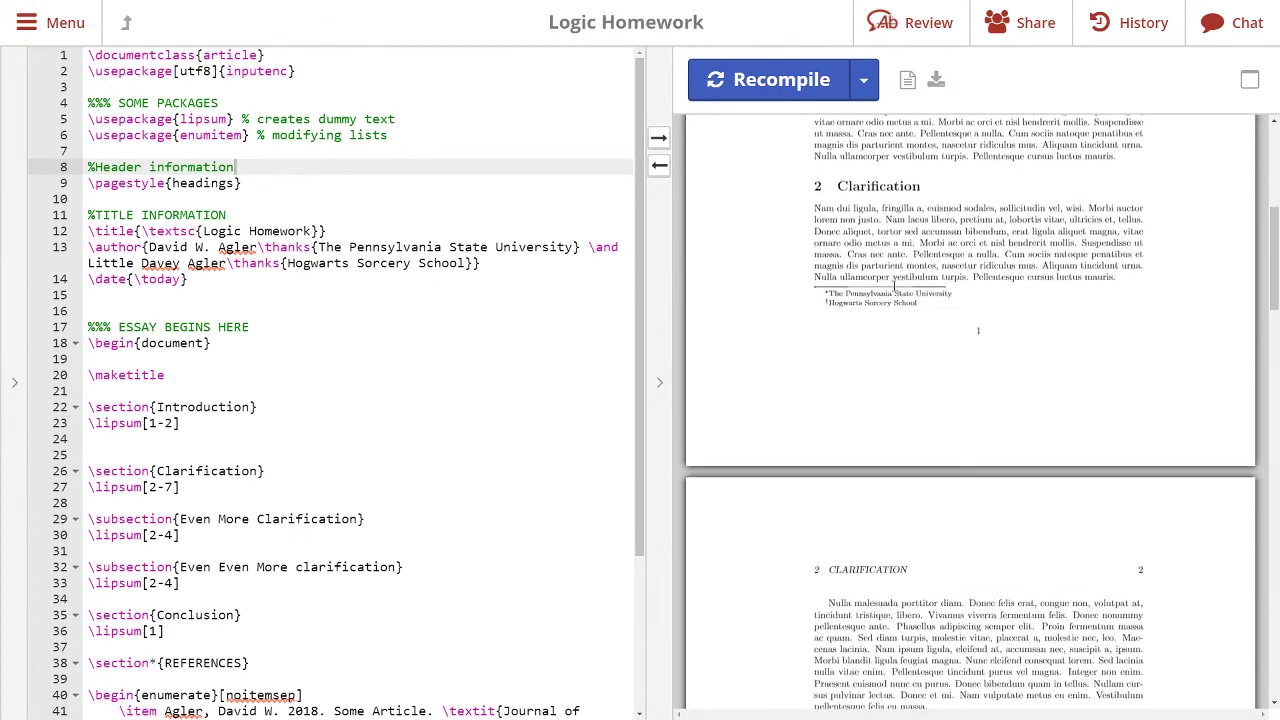
{"action": "scroll", "coordinate": [1120, 232], "scroll_direction": "up", "scroll_amount": 6}
{"action": "scroll", "coordinate": [1071, 292], "scroll_direction": "down", "scroll_amount": 10}
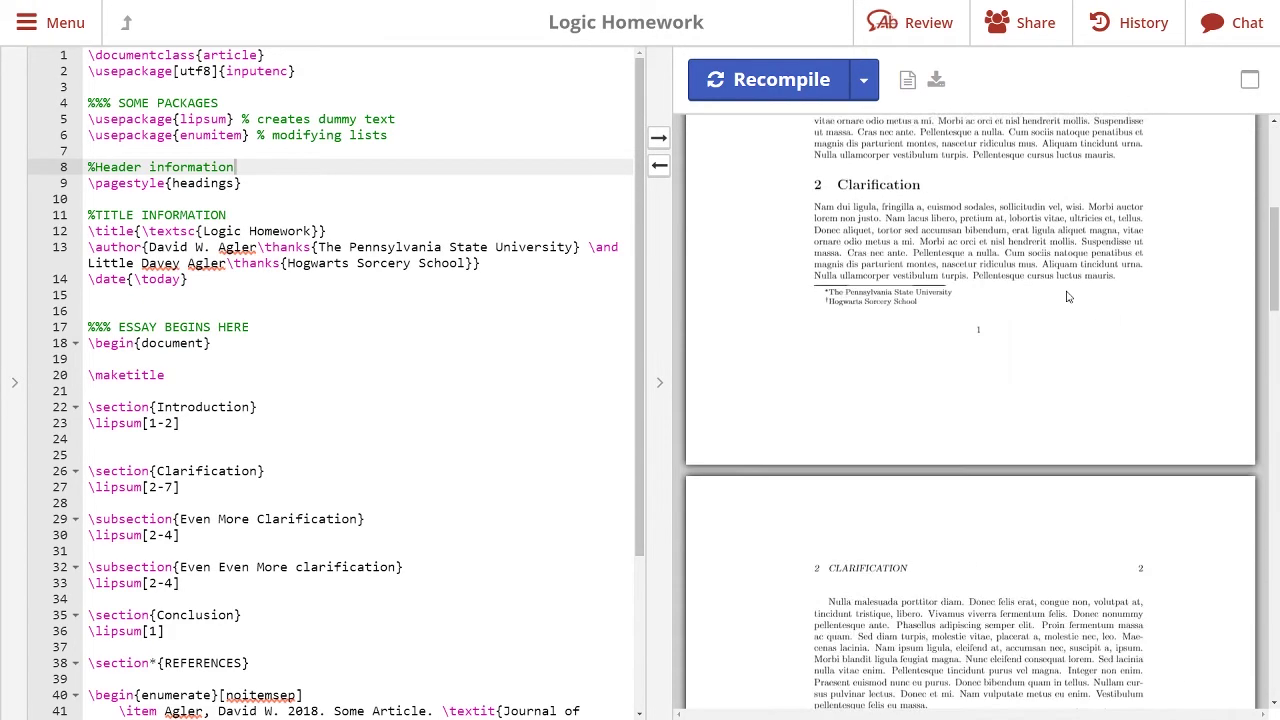
{"action": "scroll", "coordinate": [1068, 294], "scroll_direction": "down", "scroll_amount": 2}
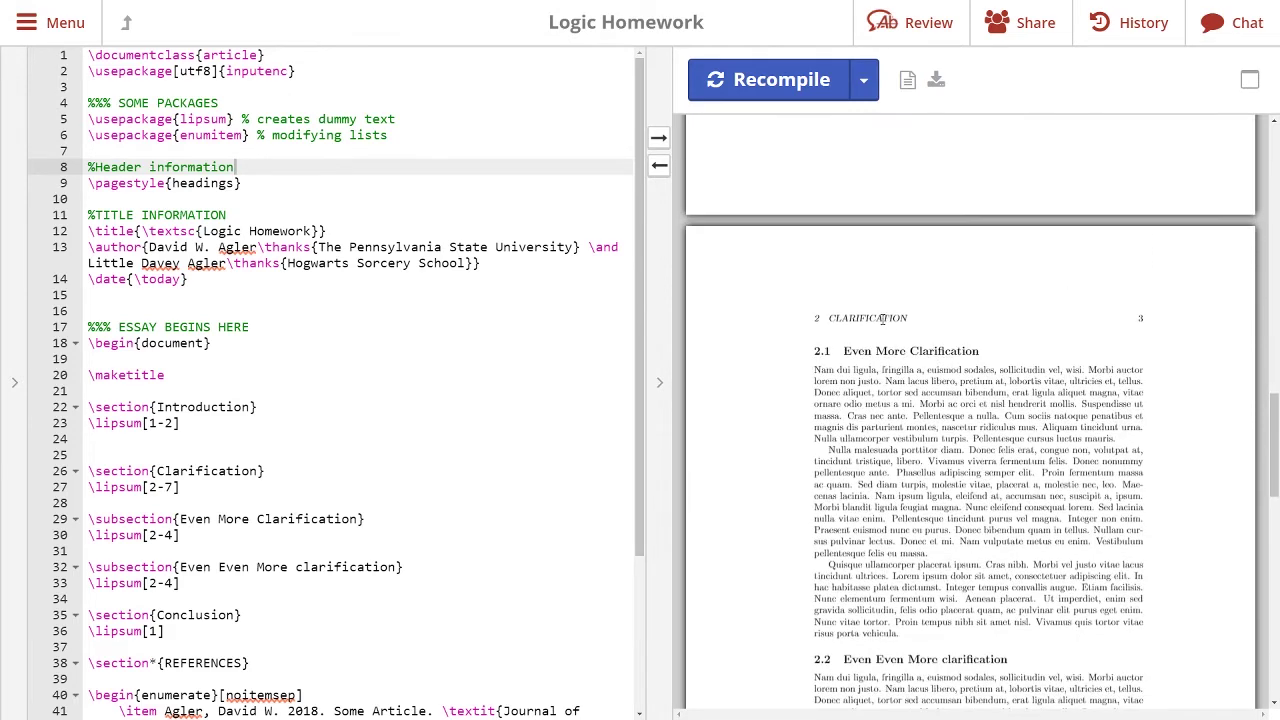
{"action": "scroll", "coordinate": [884, 318], "scroll_direction": "down", "scroll_amount": 6}
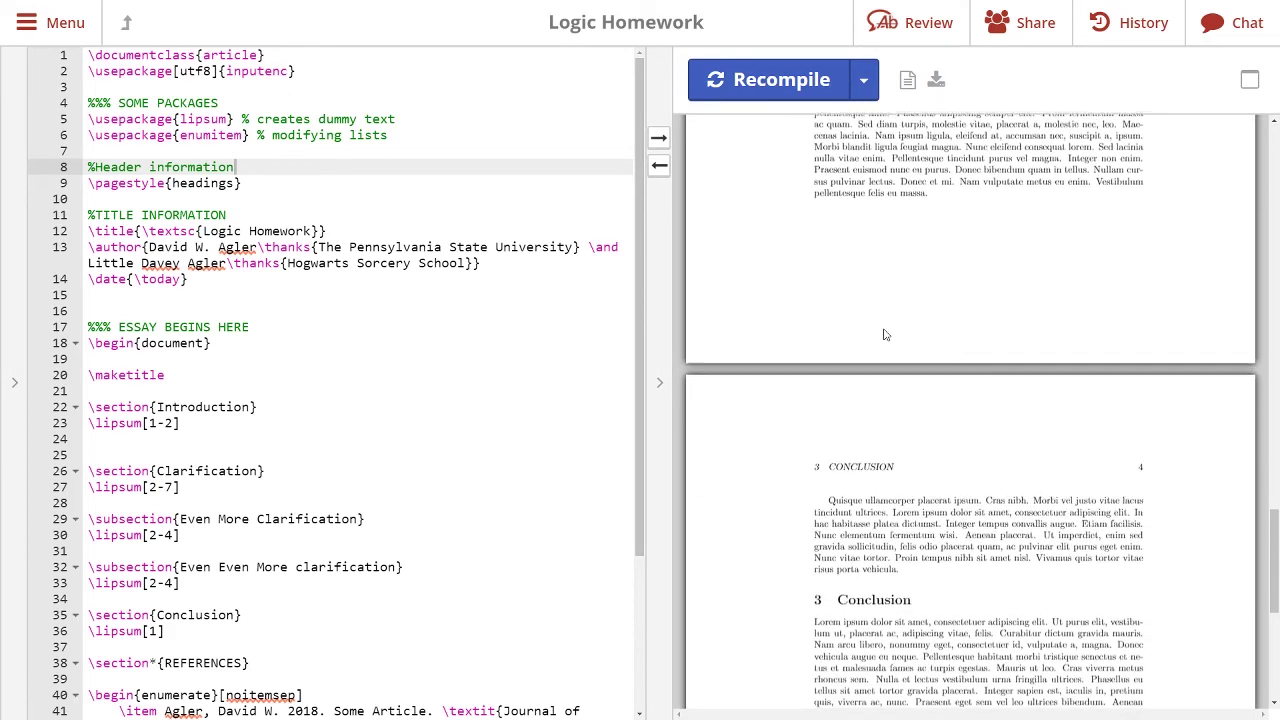
{"action": "scroll", "coordinate": [884, 334], "scroll_direction": "down", "scroll_amount": 3}
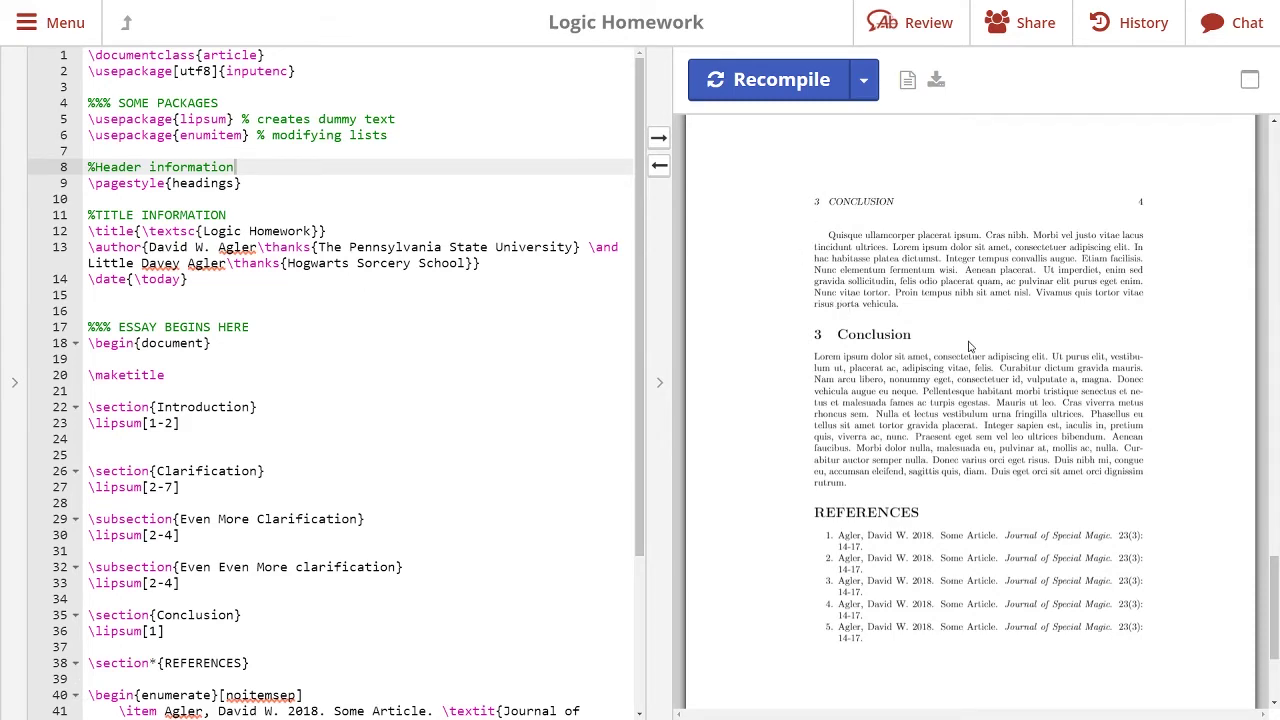
{"action": "scroll", "coordinate": [966, 357], "scroll_direction": "down", "scroll_amount": 2}
{"action": "scroll", "coordinate": [962, 362], "scroll_direction": "up", "scroll_amount": 2}
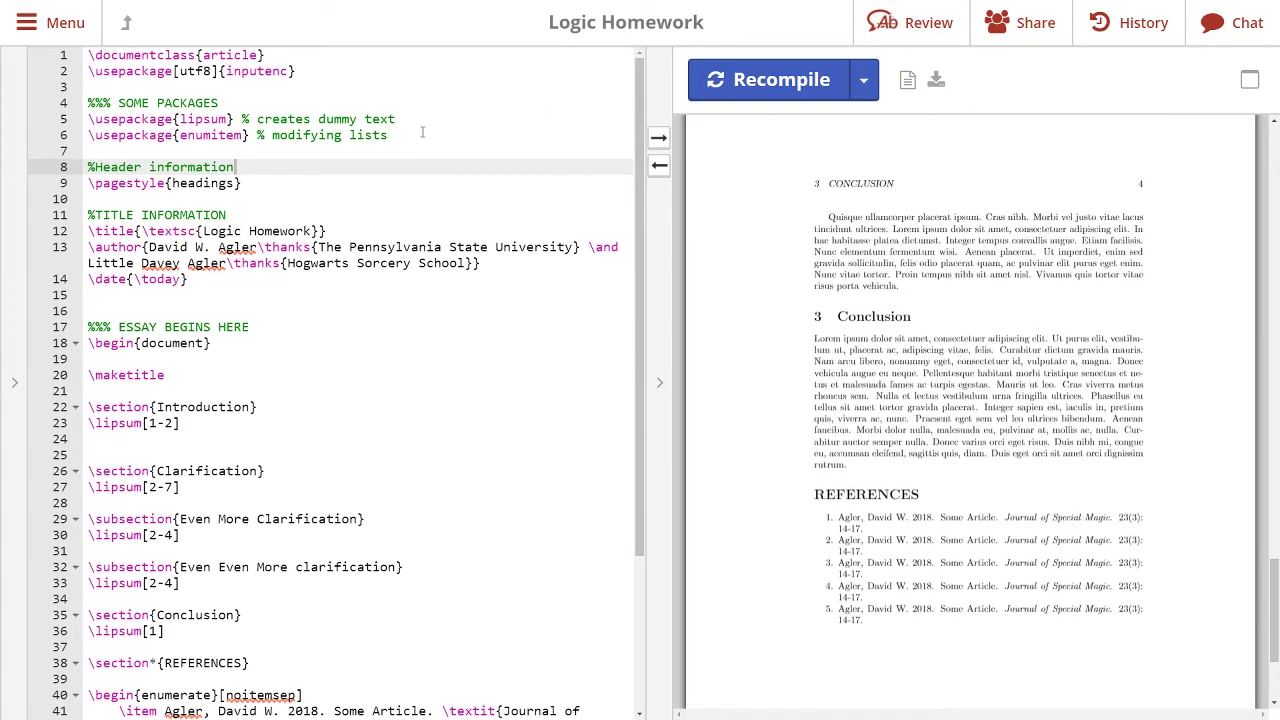
{"action": "left_click", "coordinate": [250, 179]}
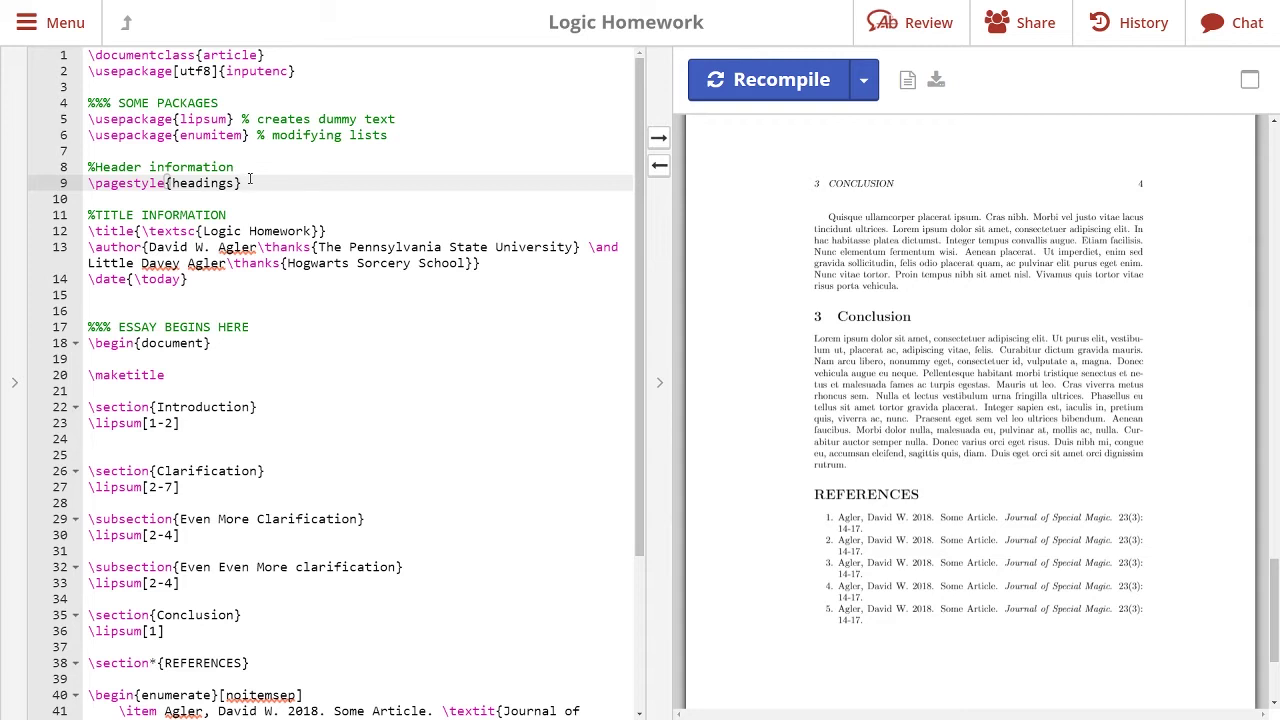
Comment out \pagestyle{headings} as '% simple headings' and add \usepackage{fancyhdr} % fancy headings below
{"action": "key", "text": "Home"}
{"action": "type", "text": "%"}
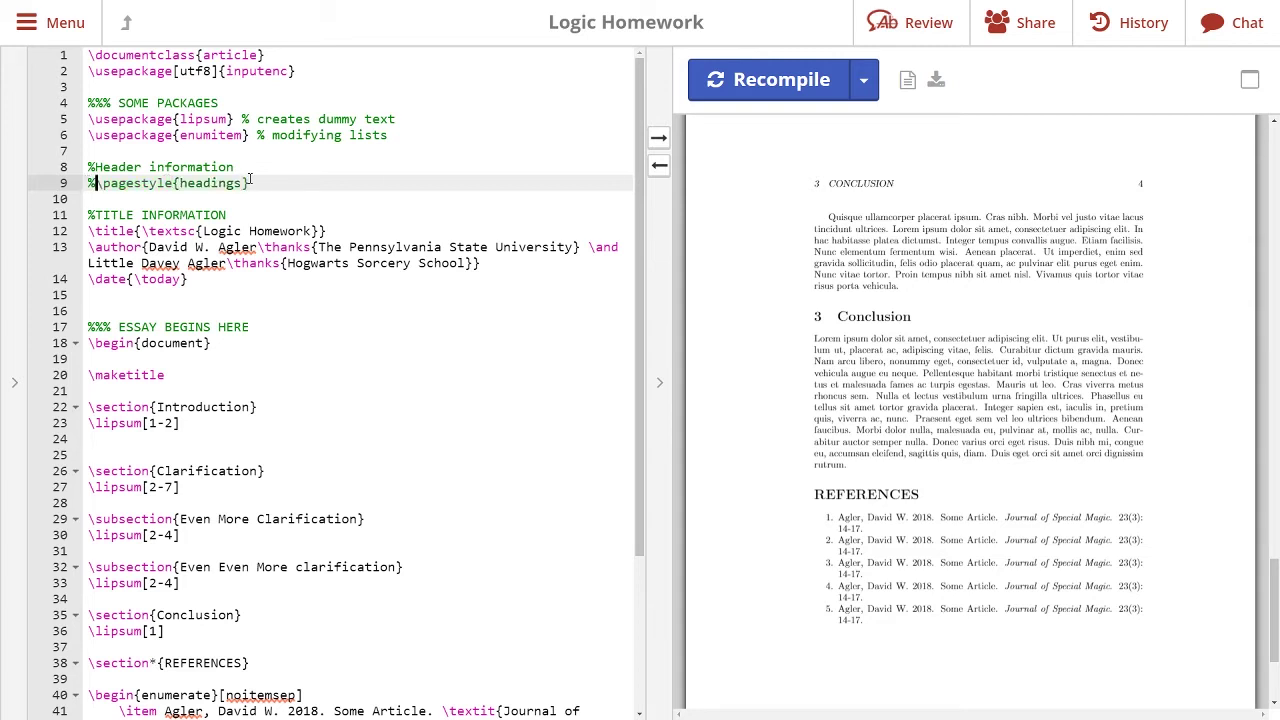
{"action": "key", "text": "End"}
{"action": "type", "text": "% simple headings"}
{"action": "key", "text": "Return"}
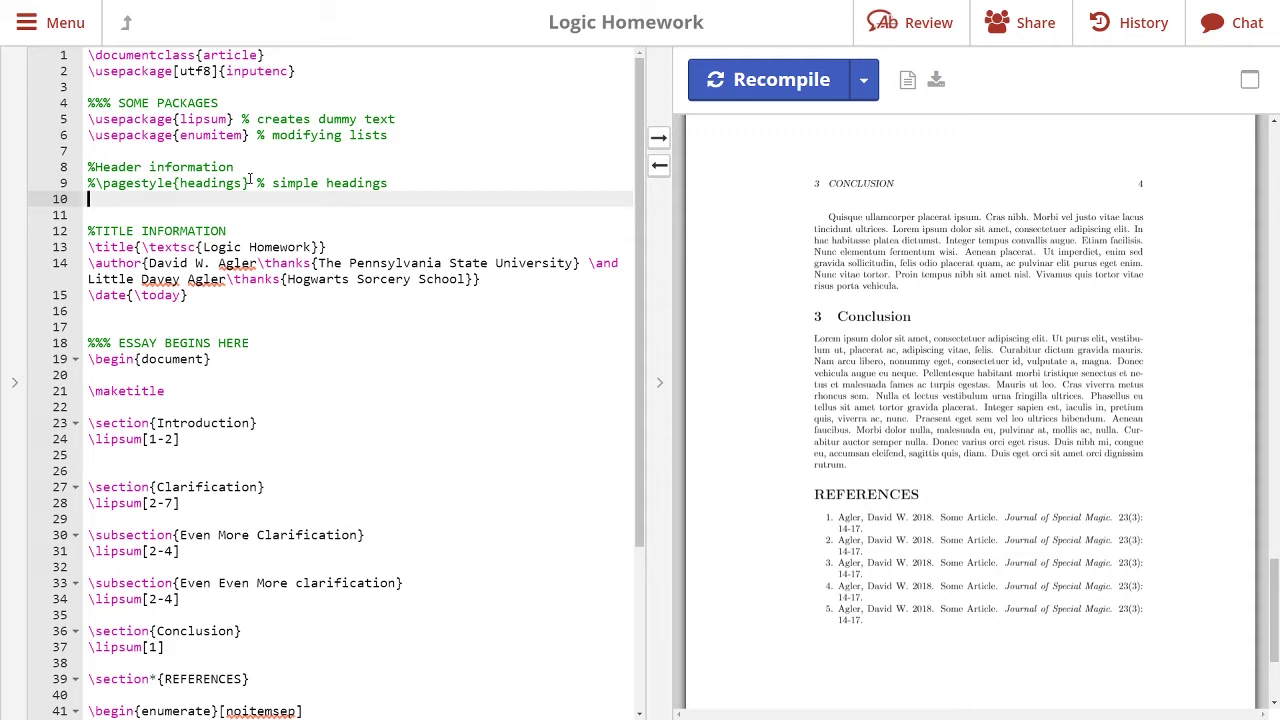
{"action": "type", "text": "\\usep"}
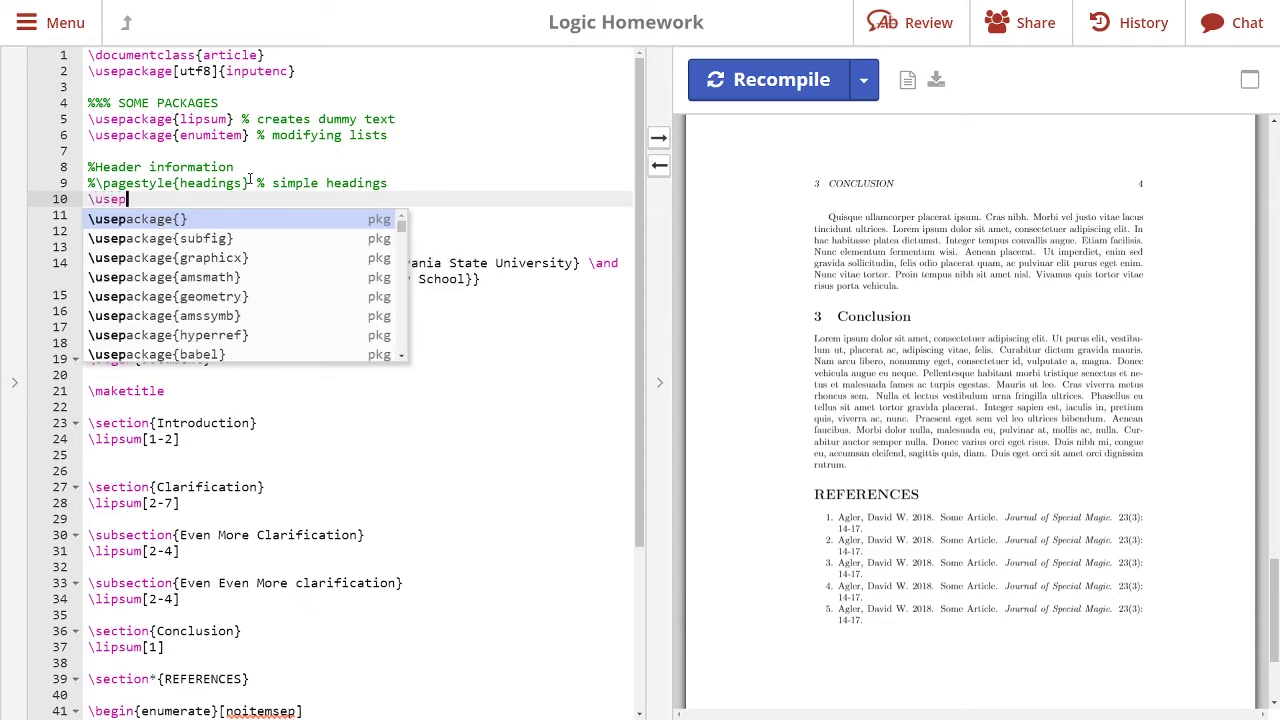
{"action": "type", "text": "ackage{"}
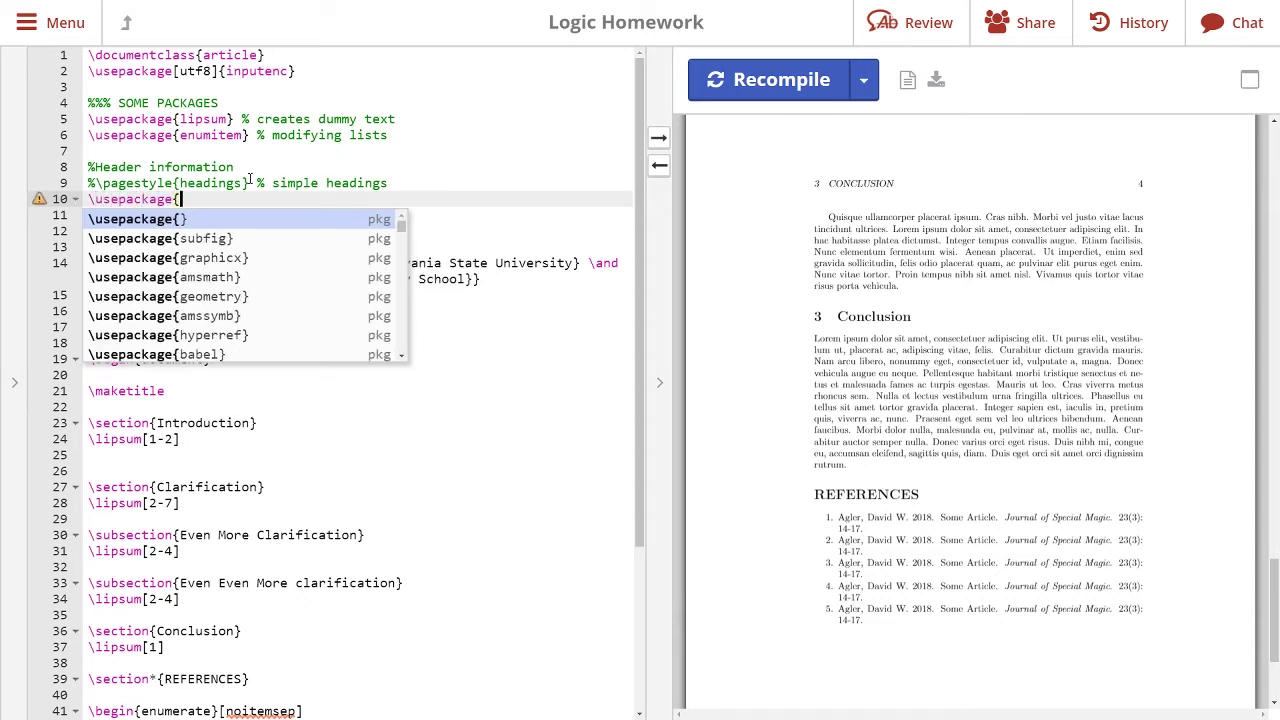
{"action": "type", "text": "fan"}
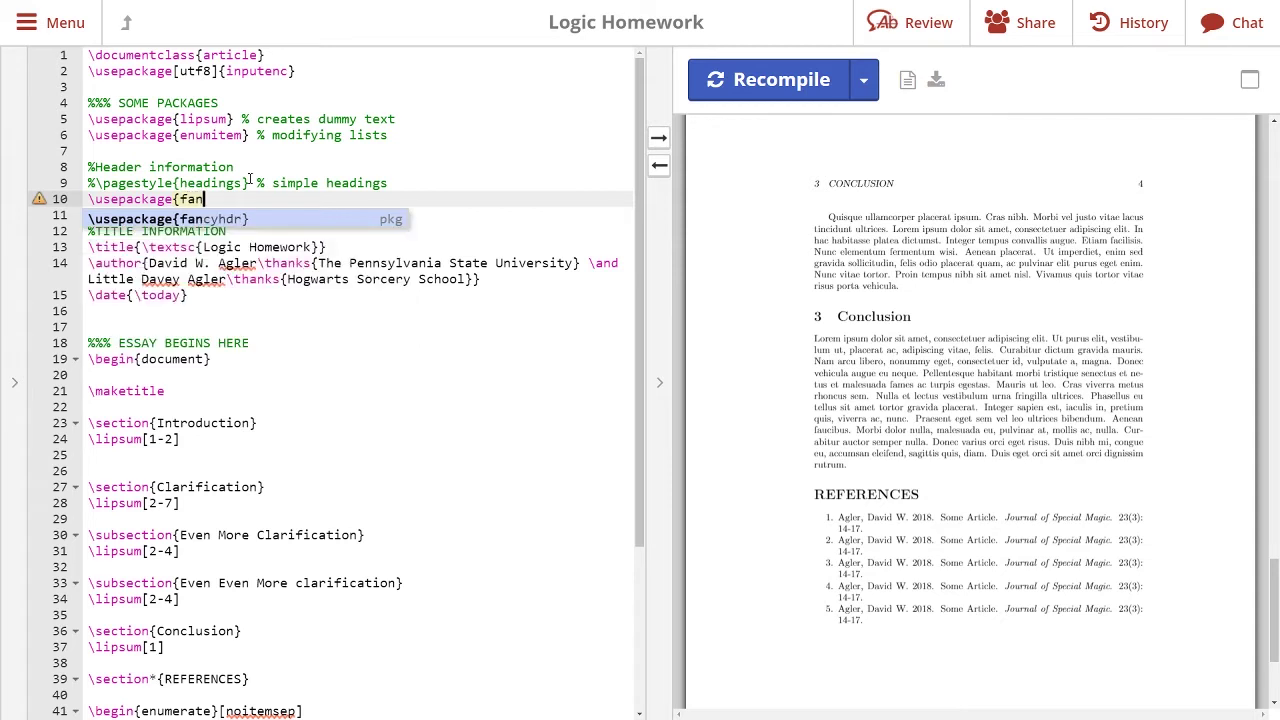
{"action": "type", "text": "cyhdr} "}
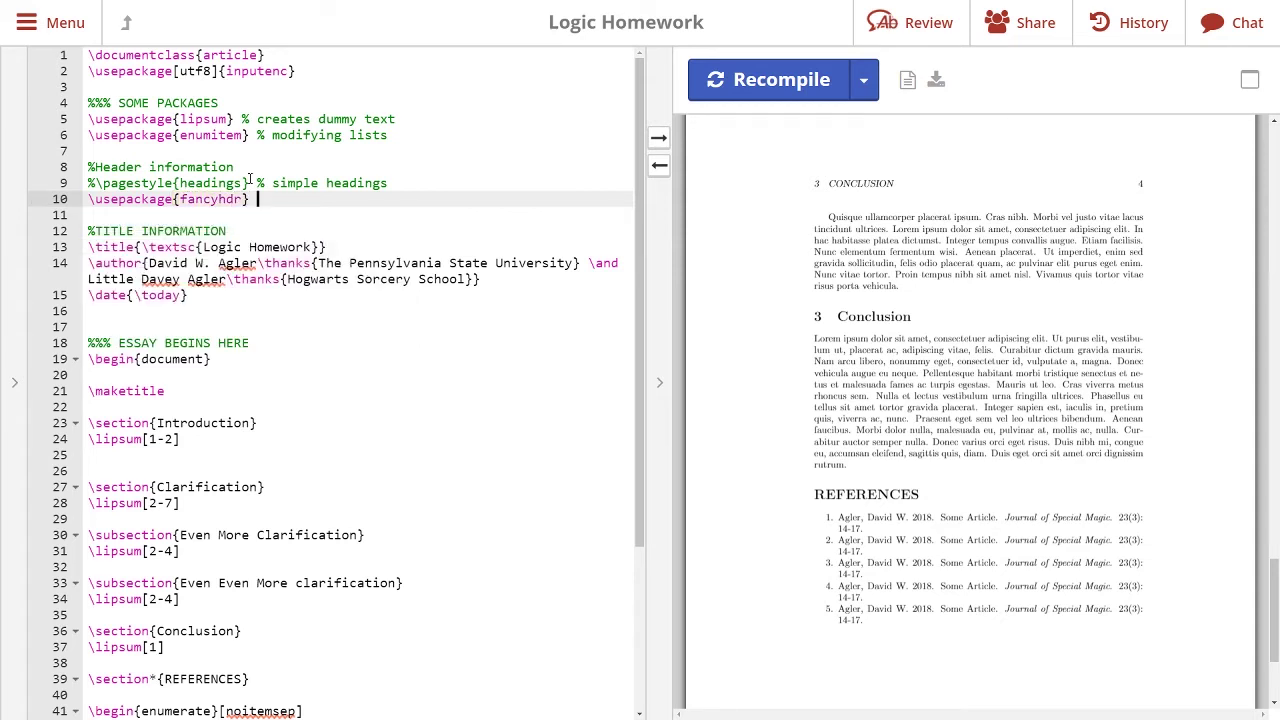
{"action": "type", "text": "% fancy headings"}
{"action": "key", "text": "Return"}
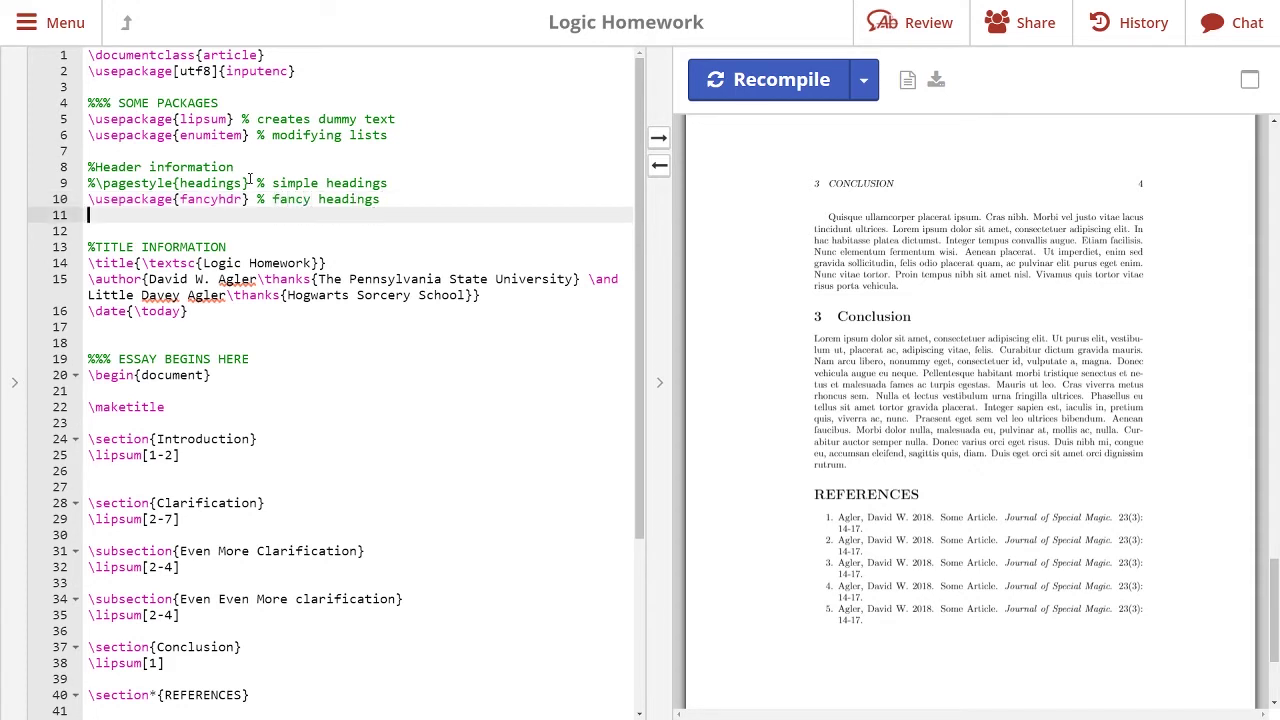
Add \pagestyle{fancy} and \fancyhf{} % clears/header footer information beneath the fancyhdr line
{"action": "type", "text": "\\pagestyle{"}
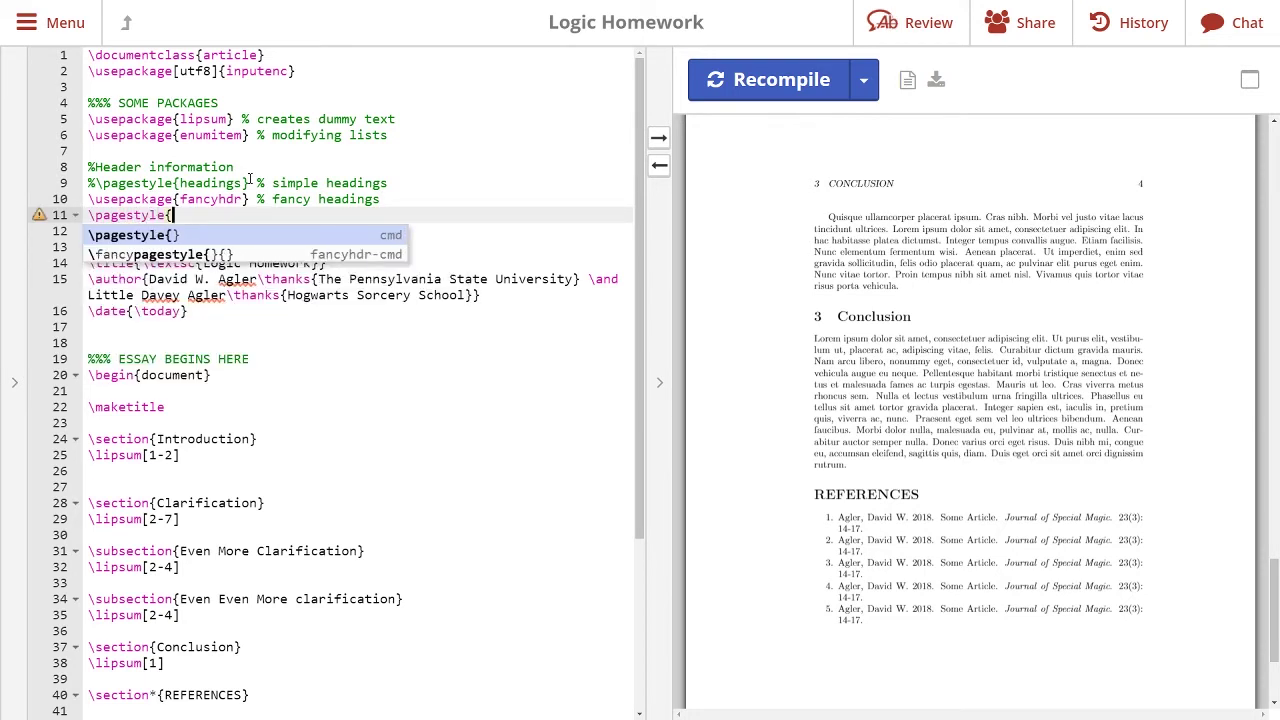
{"action": "type", "text": "fancy}"}
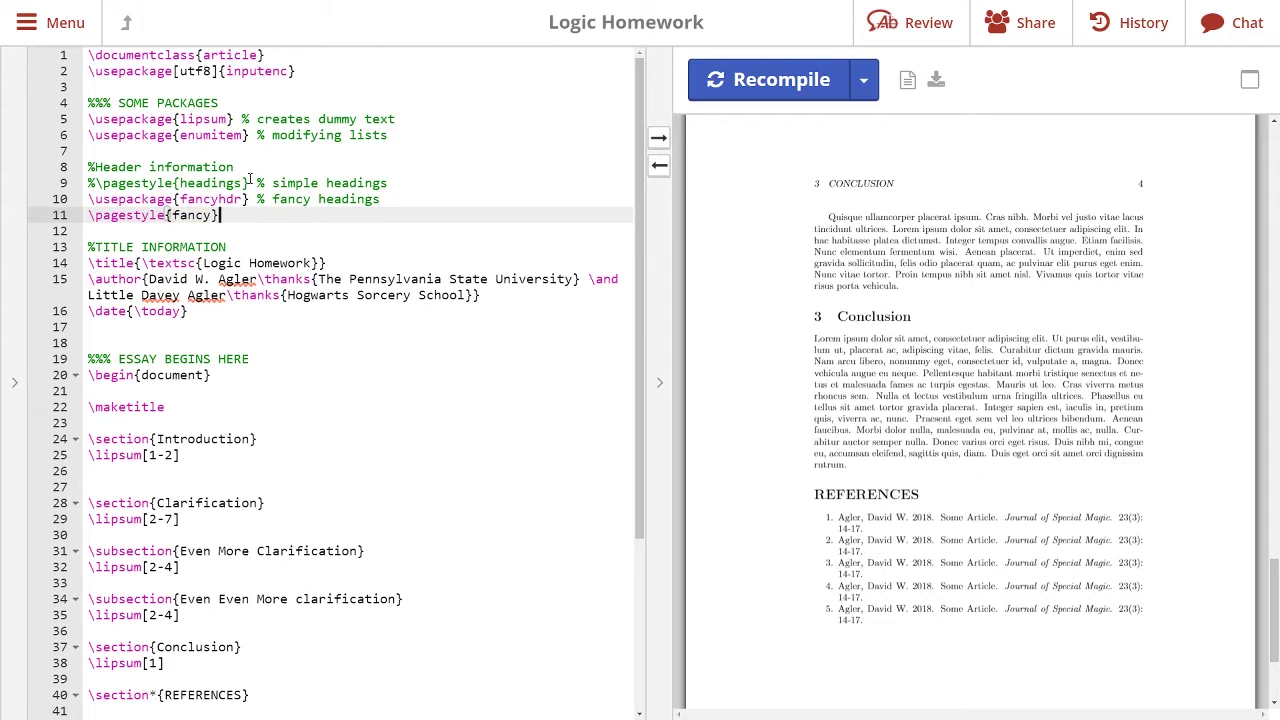
{"action": "key", "text": "Return"}
{"action": "type", "text": "\\"}
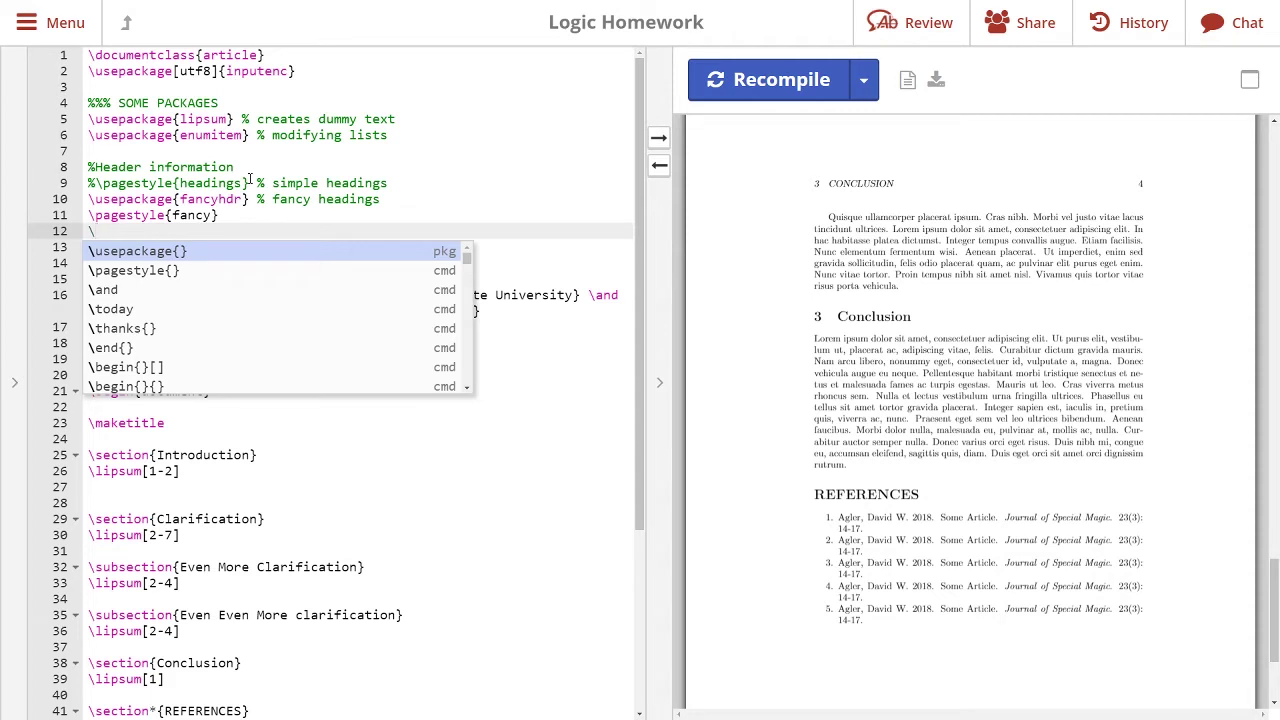
{"action": "type", "text": "fancy"}
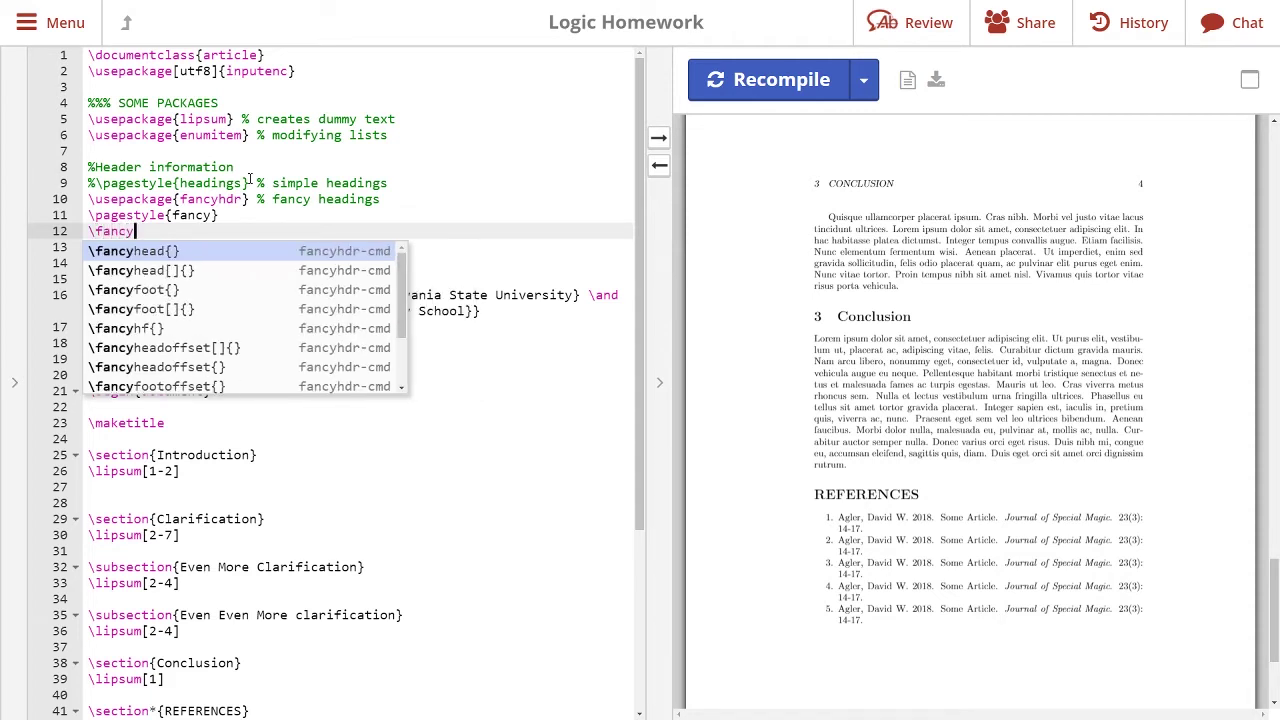
{"action": "key", "text": "Escape"}
{"action": "type", "text": "hf{"}
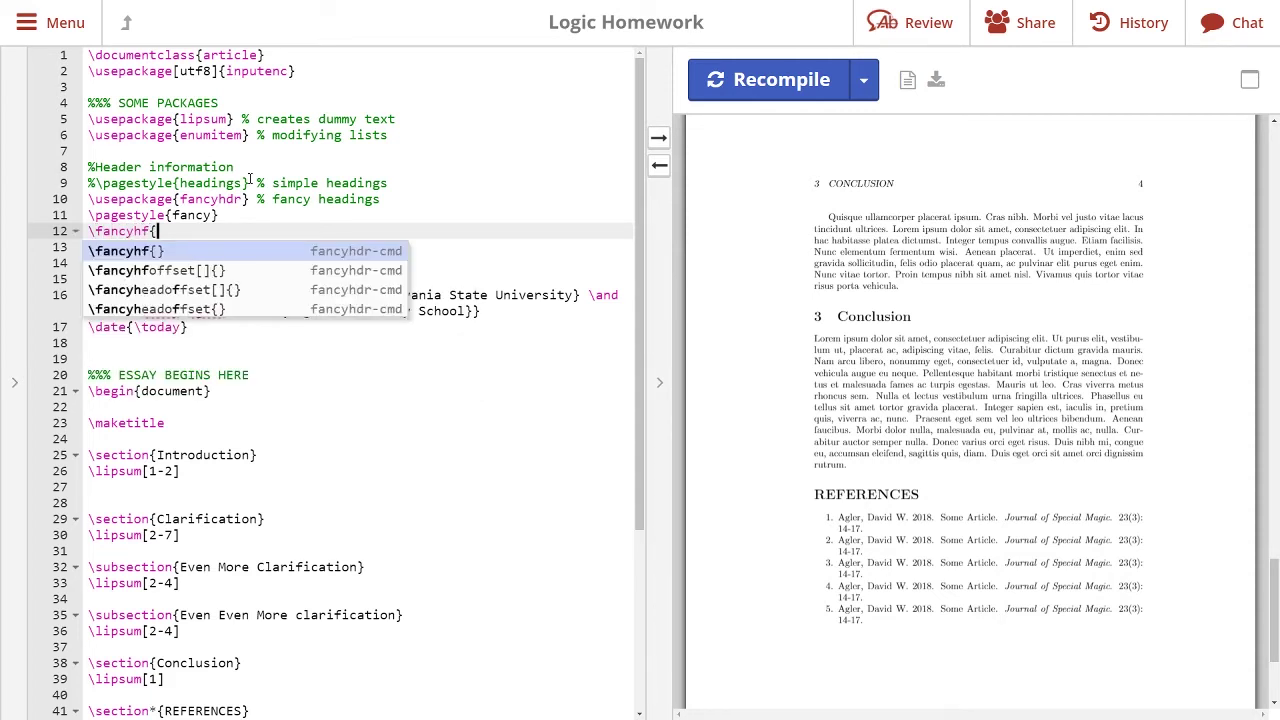
{"action": "type", "text": "}"}
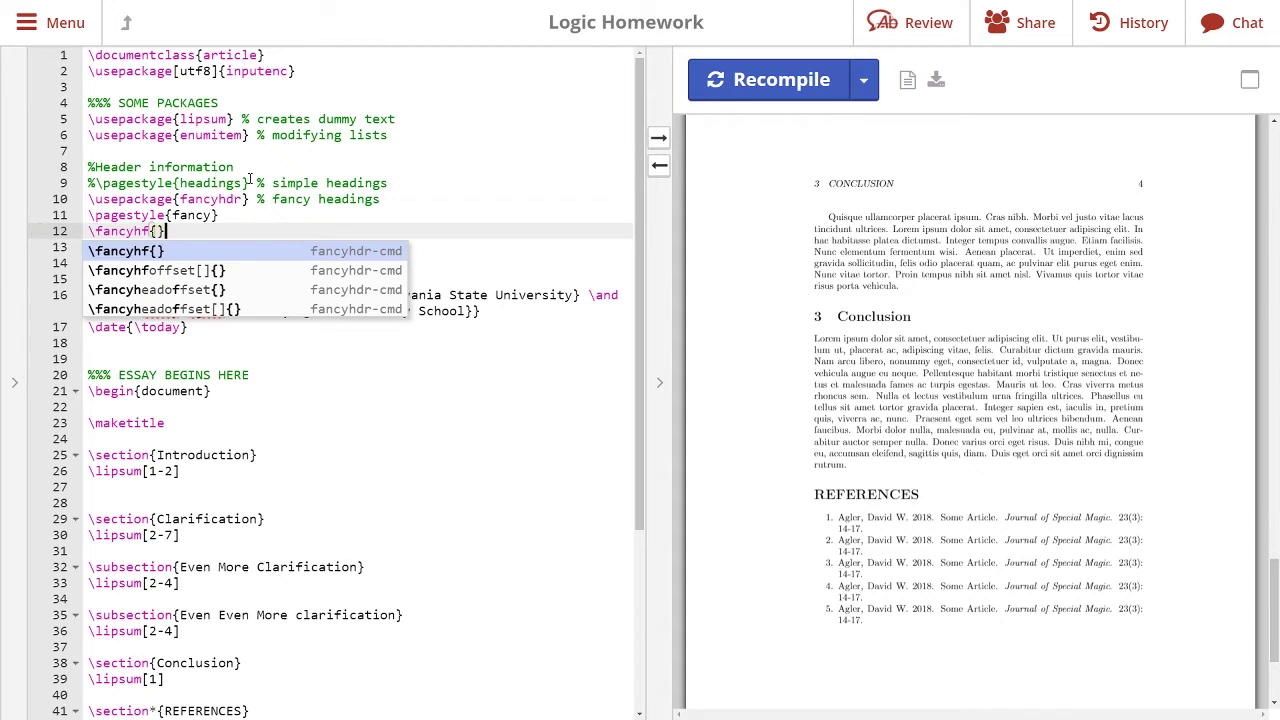
{"action": "type", "text": " % "}
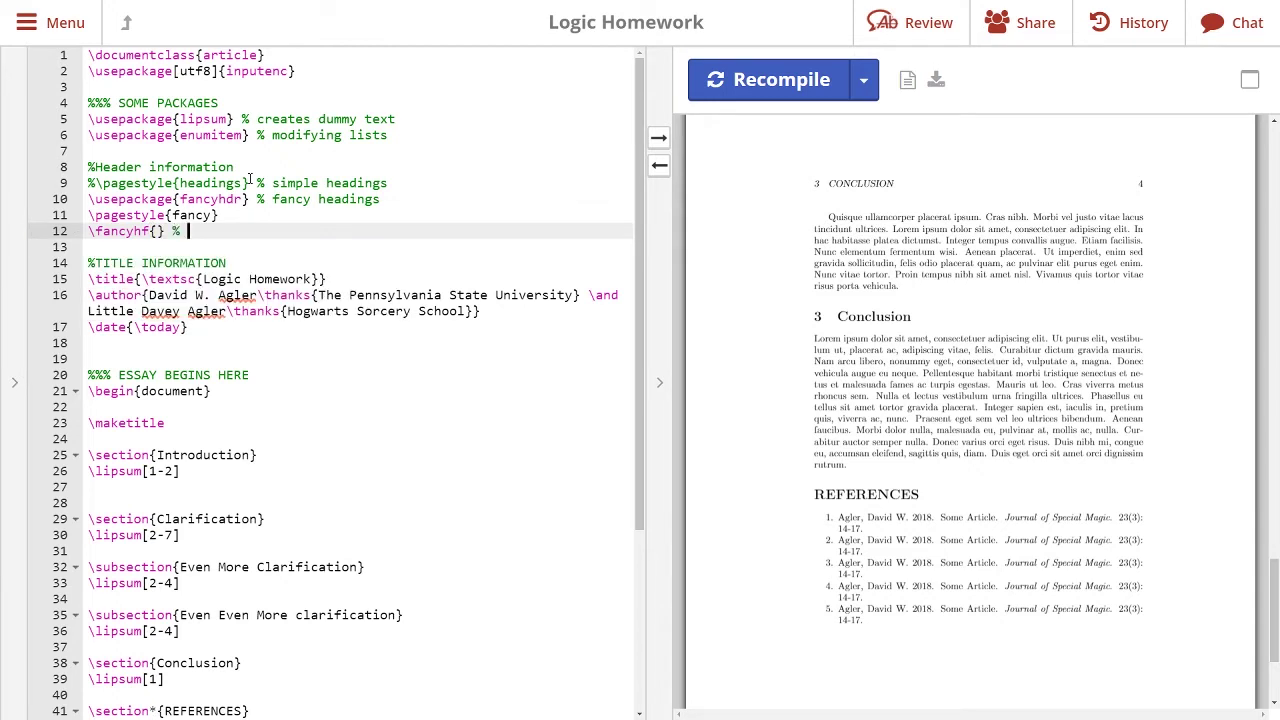
{"action": "type", "text": "clears/header footer information"}
{"action": "key", "text": "Return"}
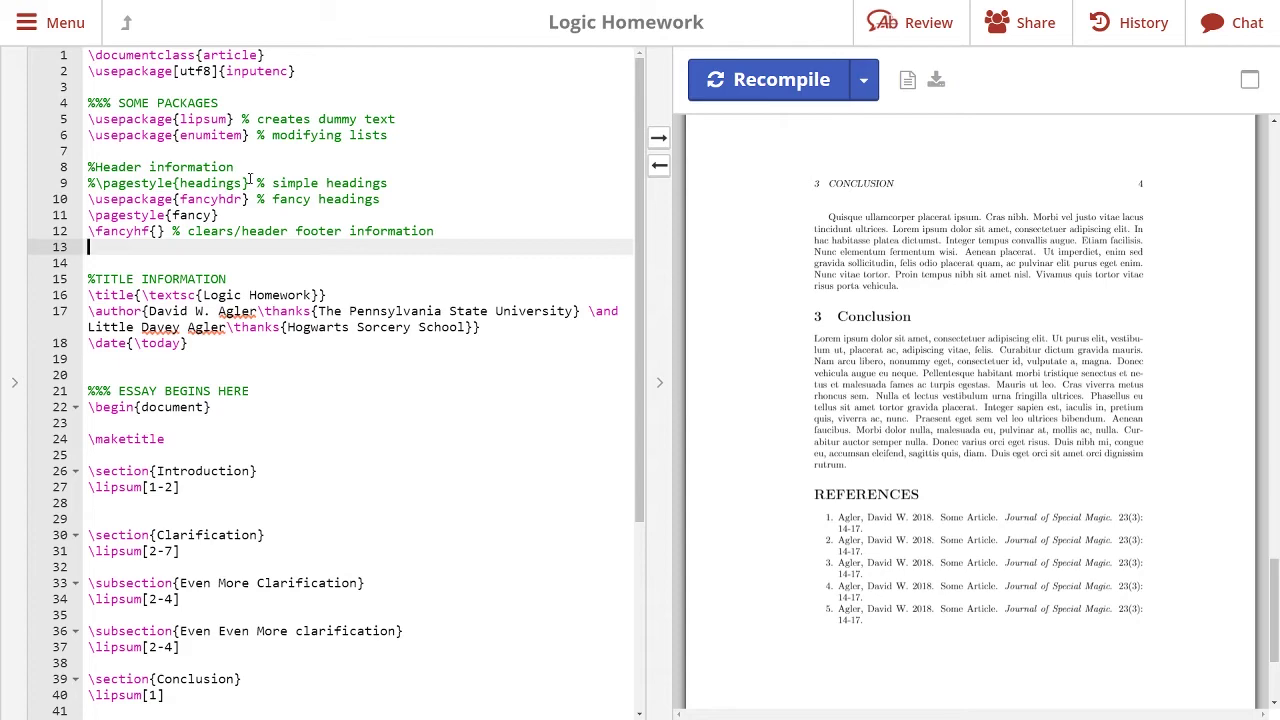
{"action": "scroll", "coordinate": [916, 448], "scroll_direction": "up", "scroll_amount": 5}
{"action": "scroll", "coordinate": [916, 448], "scroll_direction": "up", "scroll_amount": 7}
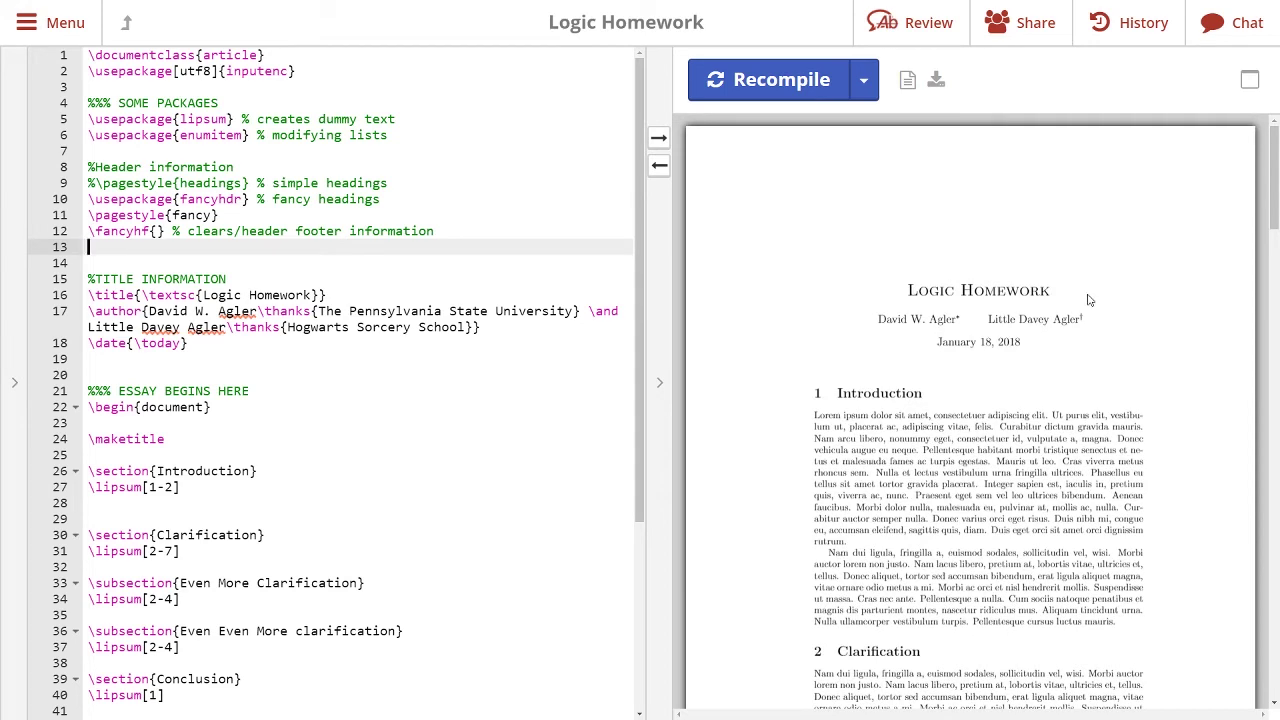
{"action": "scroll", "coordinate": [1000, 300], "scroll_direction": "down", "scroll_amount": 5}
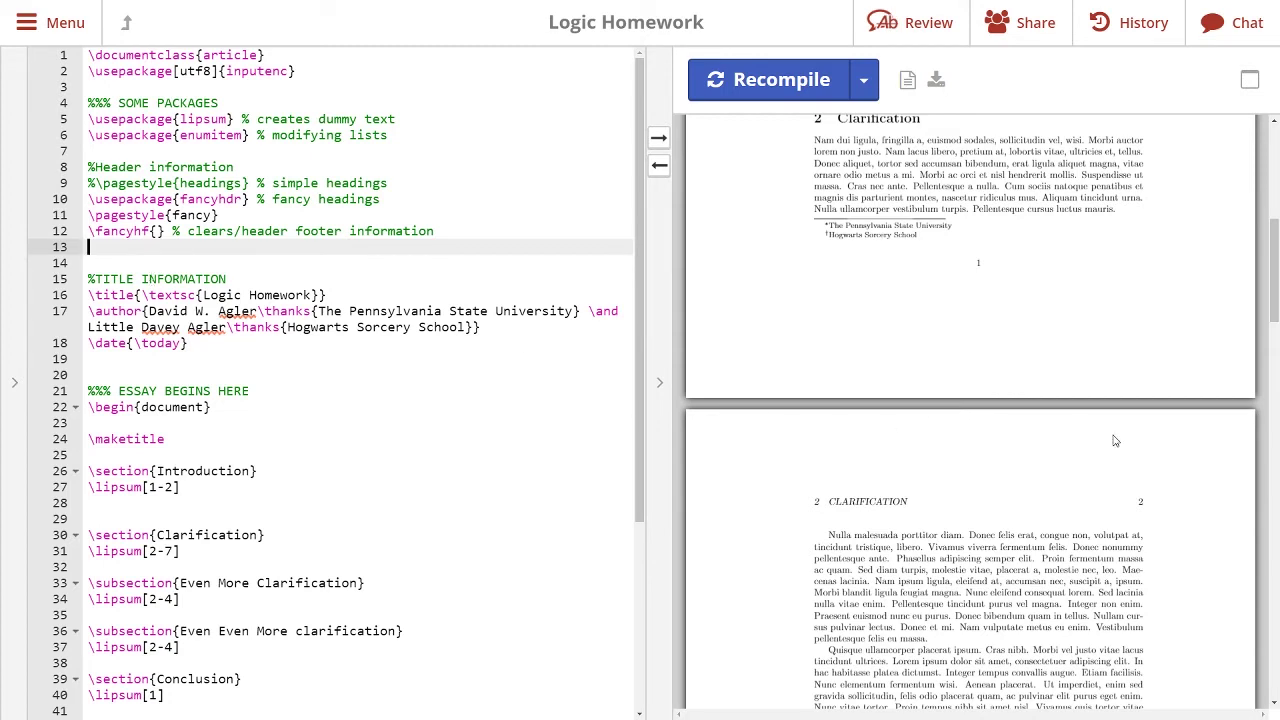
{"action": "scroll", "coordinate": [1124, 502], "scroll_direction": "down", "scroll_amount": 10}
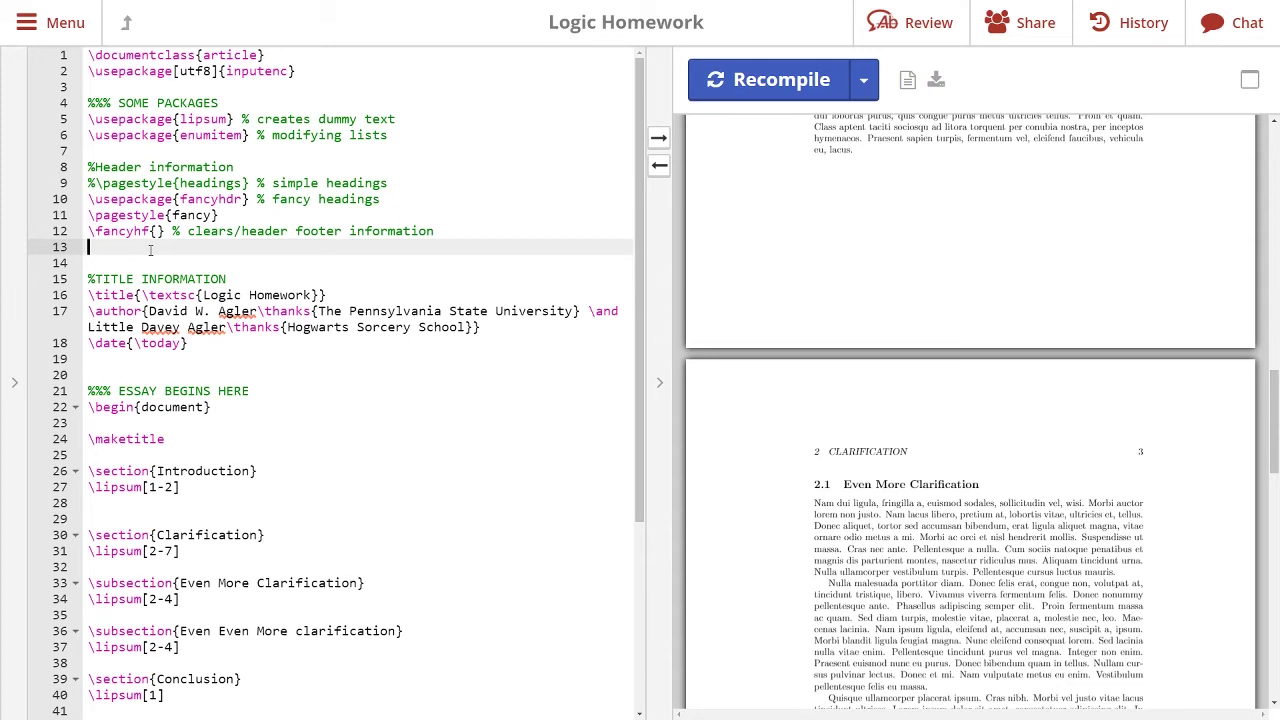
Add \rhead{LOGIC HOMEWORK} on line 13, recompile, and check the header in the PDF
{"action": "type", "text": "\\rhead{"}
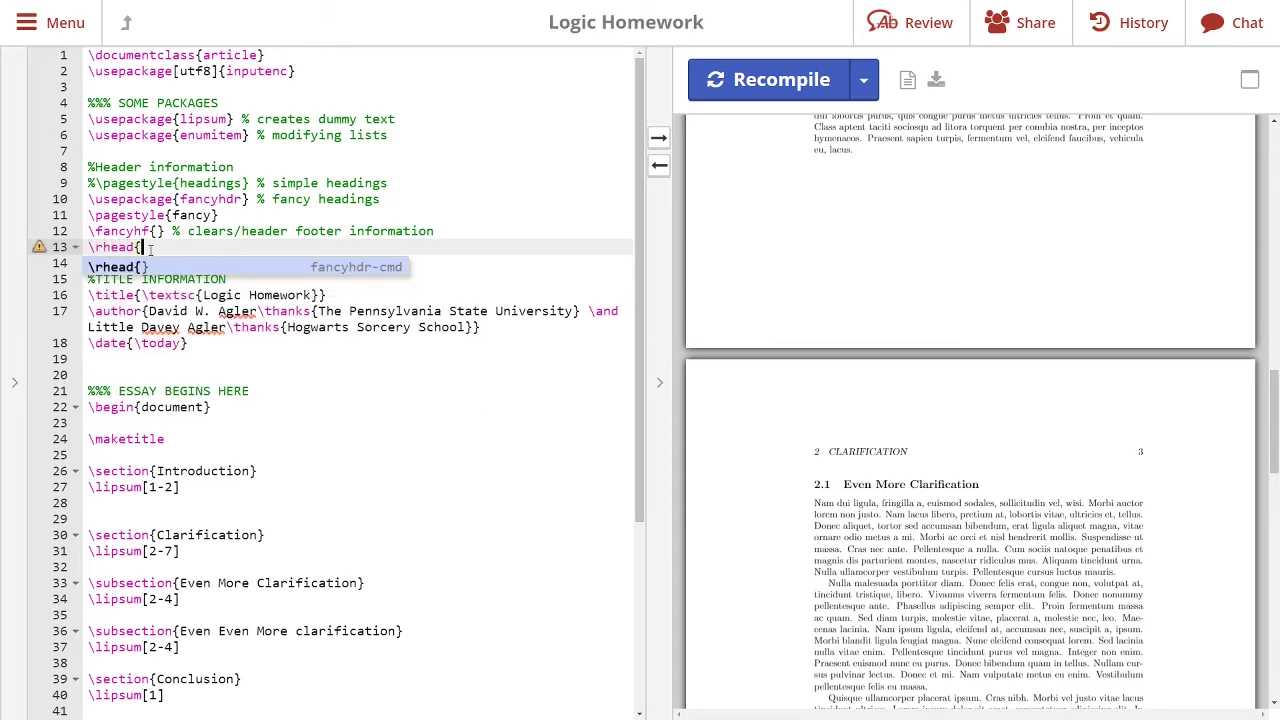
{"action": "type", "text": "LOGIC "}
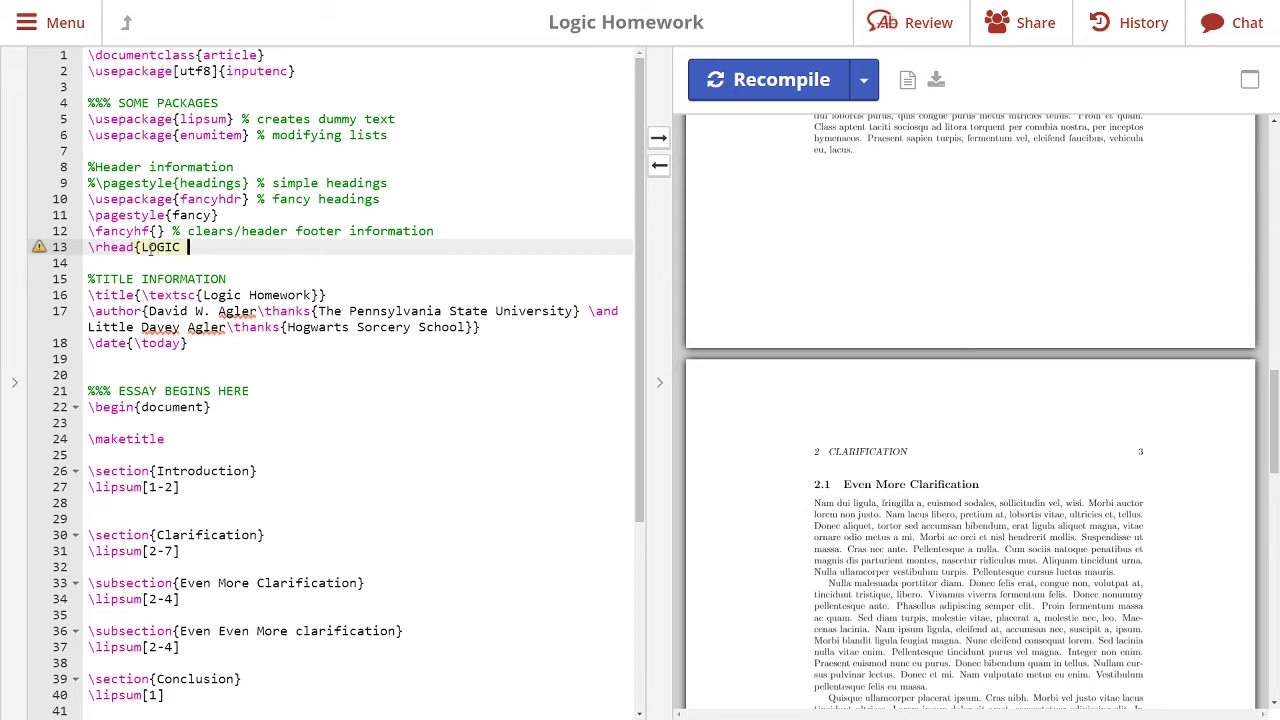
{"action": "type", "text": "HOMEWORK}"}
{"action": "left_click_drag", "start_coordinate": [90, 247], "coordinate": [137, 247]}
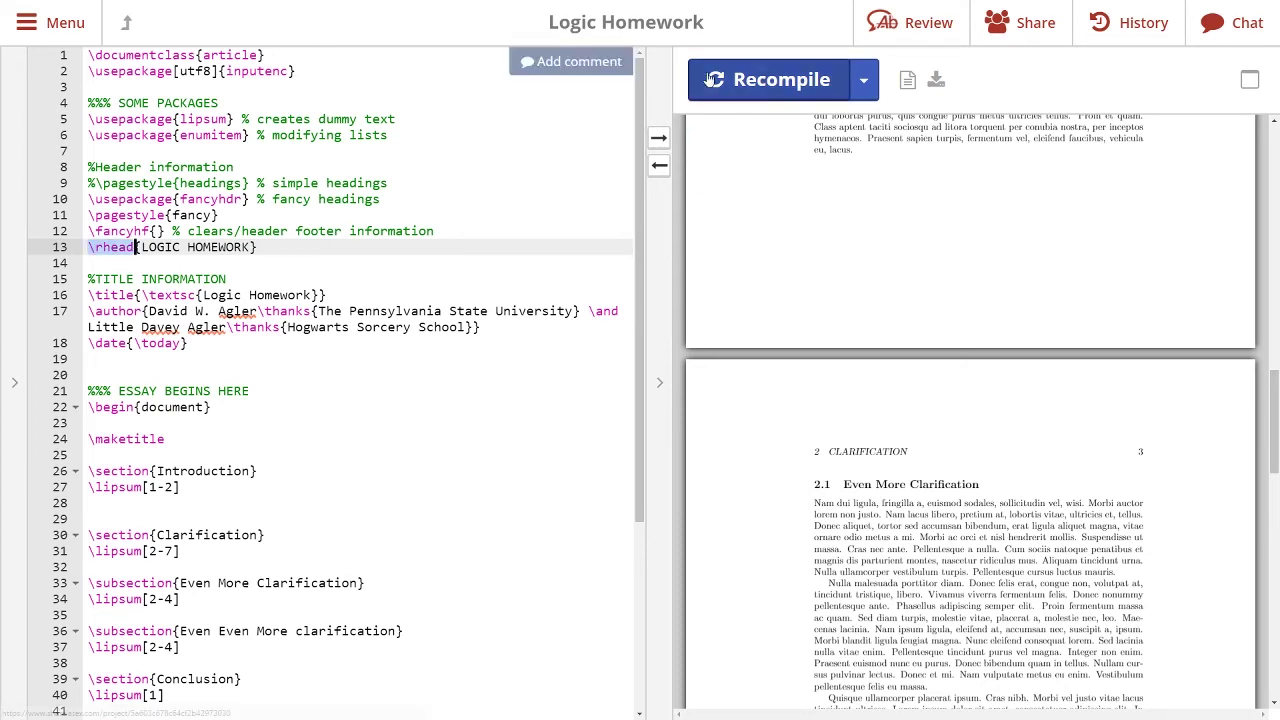
{"action": "left_click", "coordinate": [781, 80]}
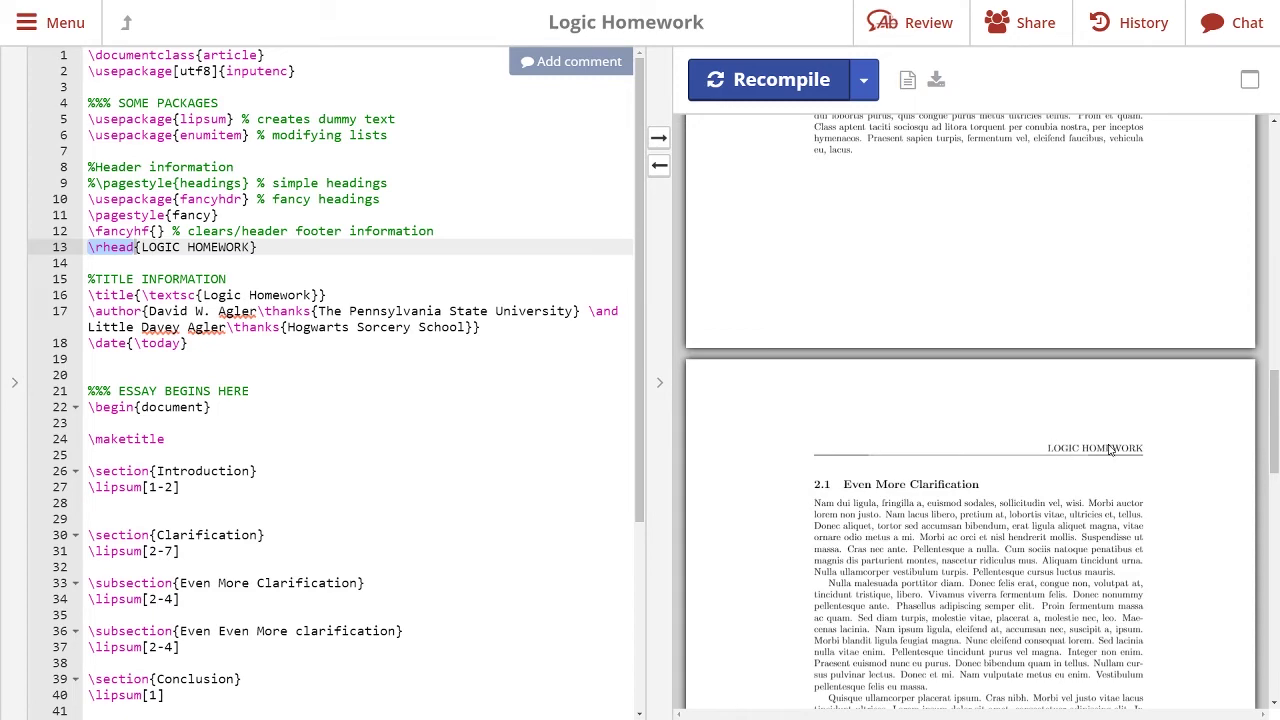
{"action": "scroll", "coordinate": [806, 406], "scroll_direction": "down", "scroll_amount": 1}
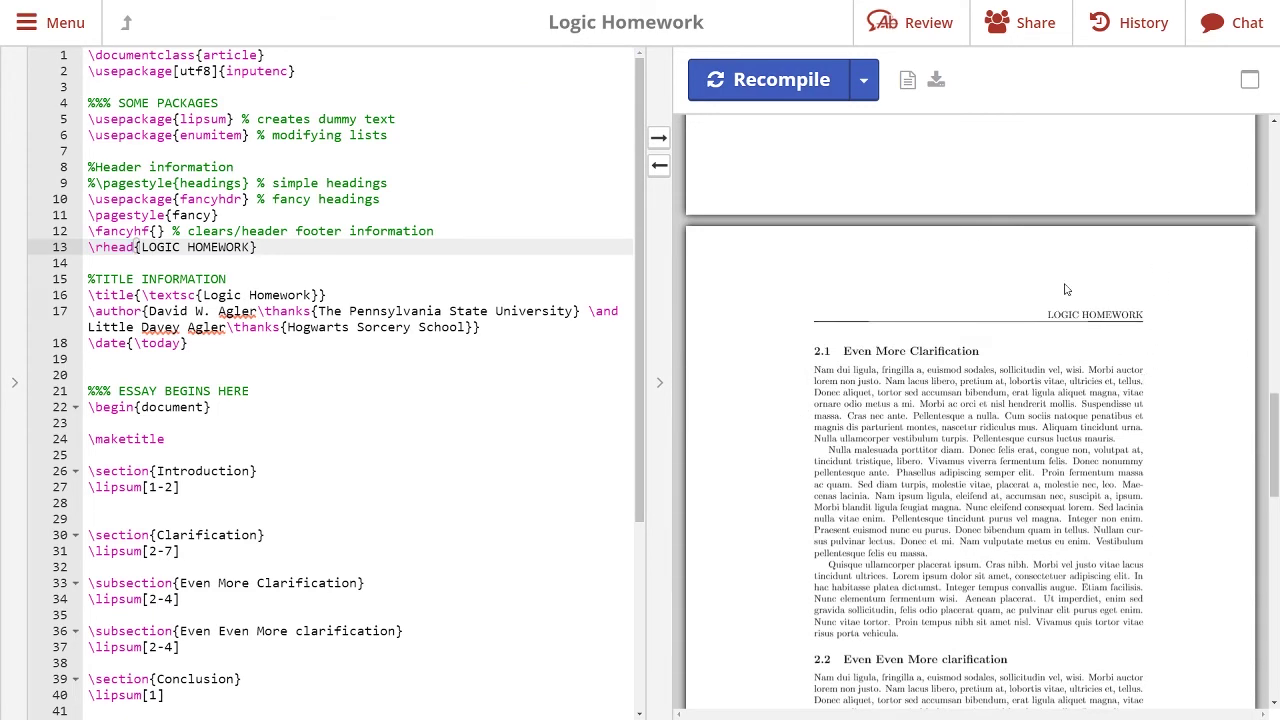
{"action": "scroll", "coordinate": [970, 509], "scroll_direction": "down", "scroll_amount": 2}
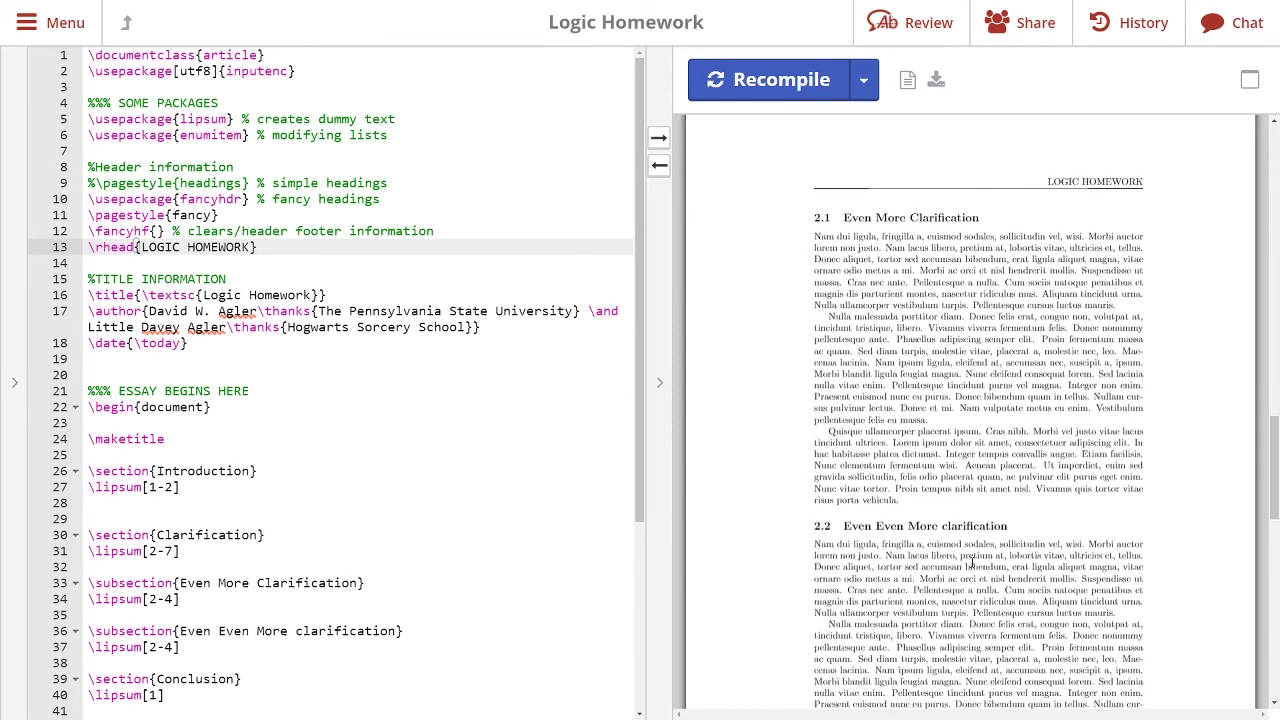
{"action": "scroll", "coordinate": [973, 543], "scroll_direction": "up", "scroll_amount": 1}
{"action": "scroll", "coordinate": [711, 428], "scroll_direction": "down", "scroll_amount": 2}
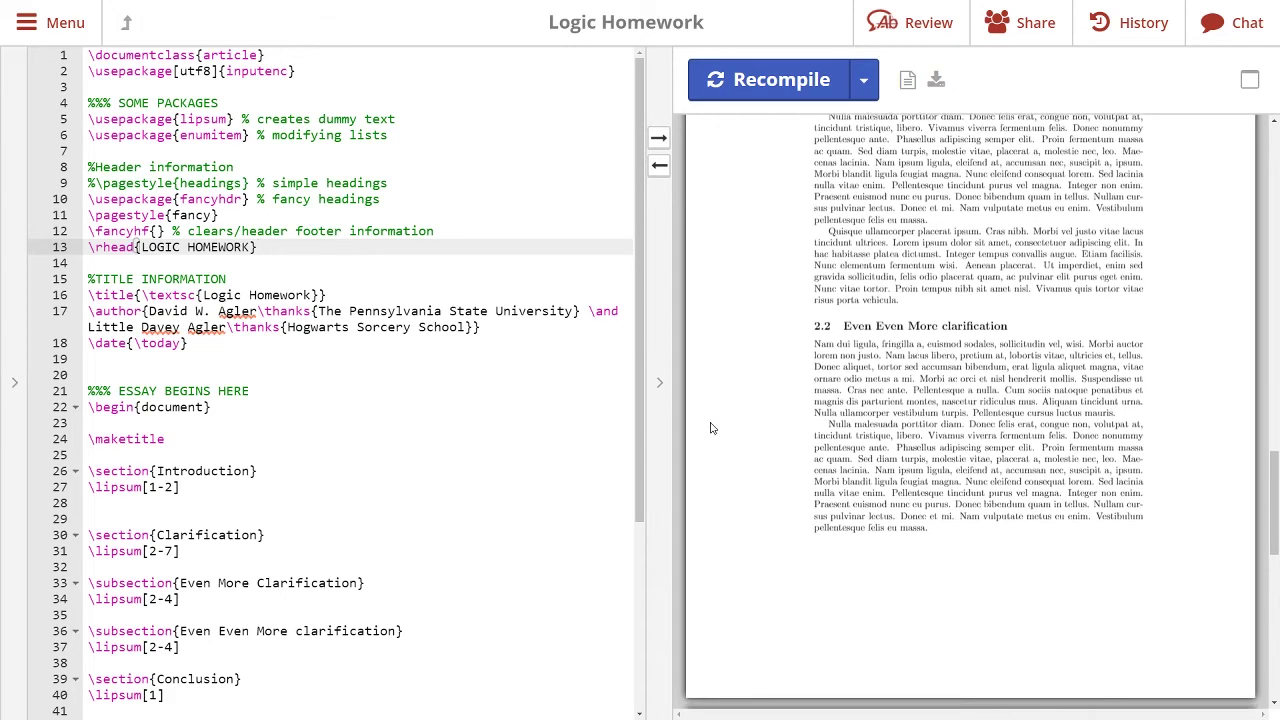
Add \cfoot{\thepage} on a new line below \rhead{LOGIC HOMEWORK}, then view the PDF header
{"action": "key", "text": "Return"}
{"action": "type", "text": "\\c"}
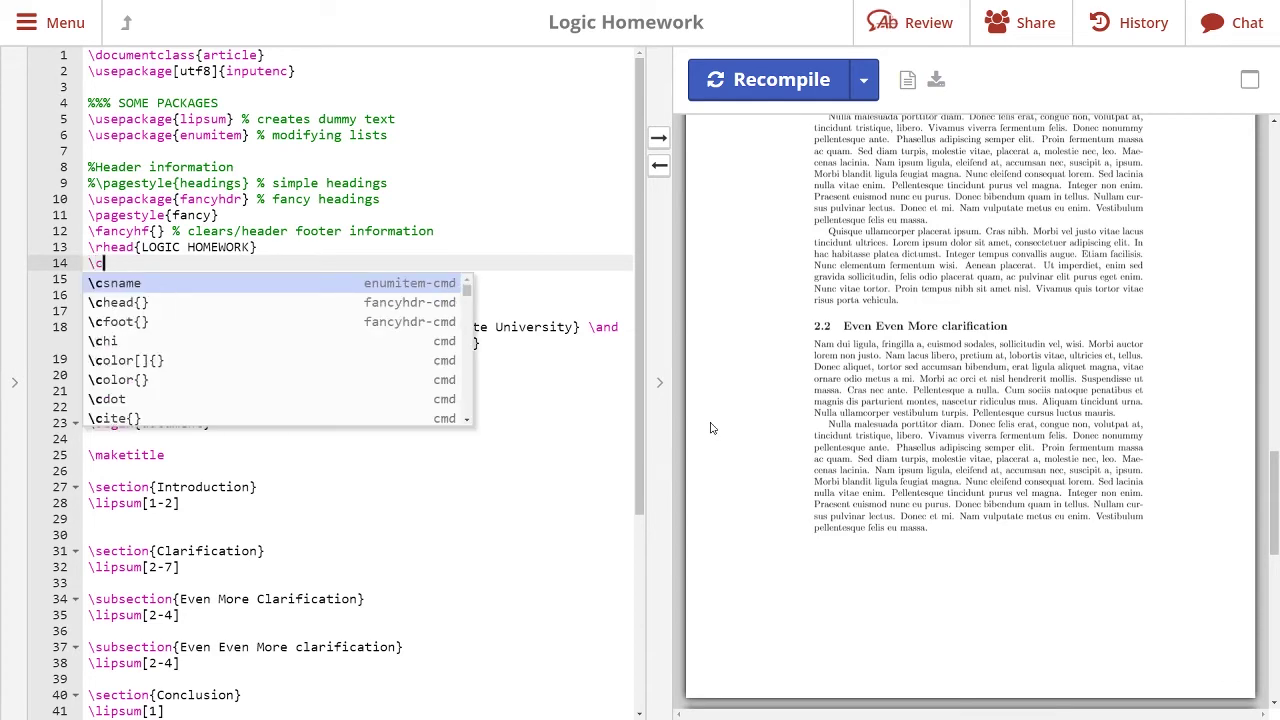
{"action": "type", "text": "foot"}
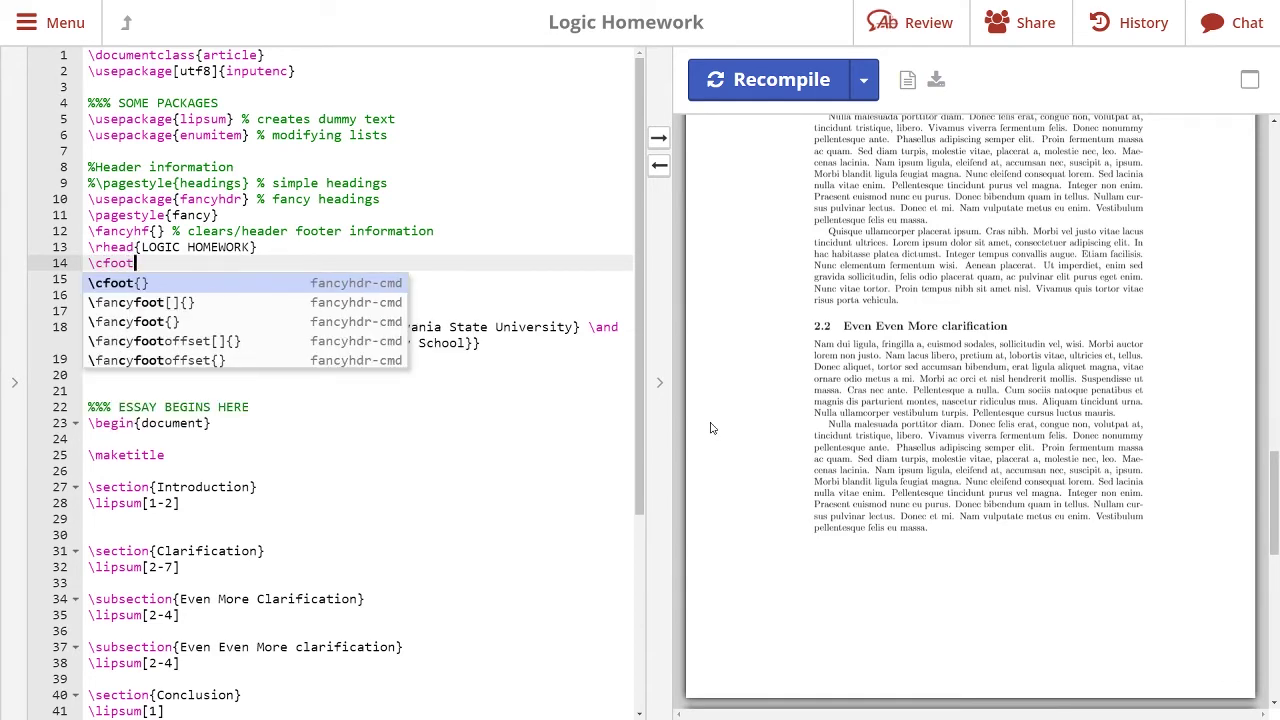
{"action": "key", "text": "Up"}
{"action": "key", "text": "Down"}
{"action": "key", "text": "Return"}
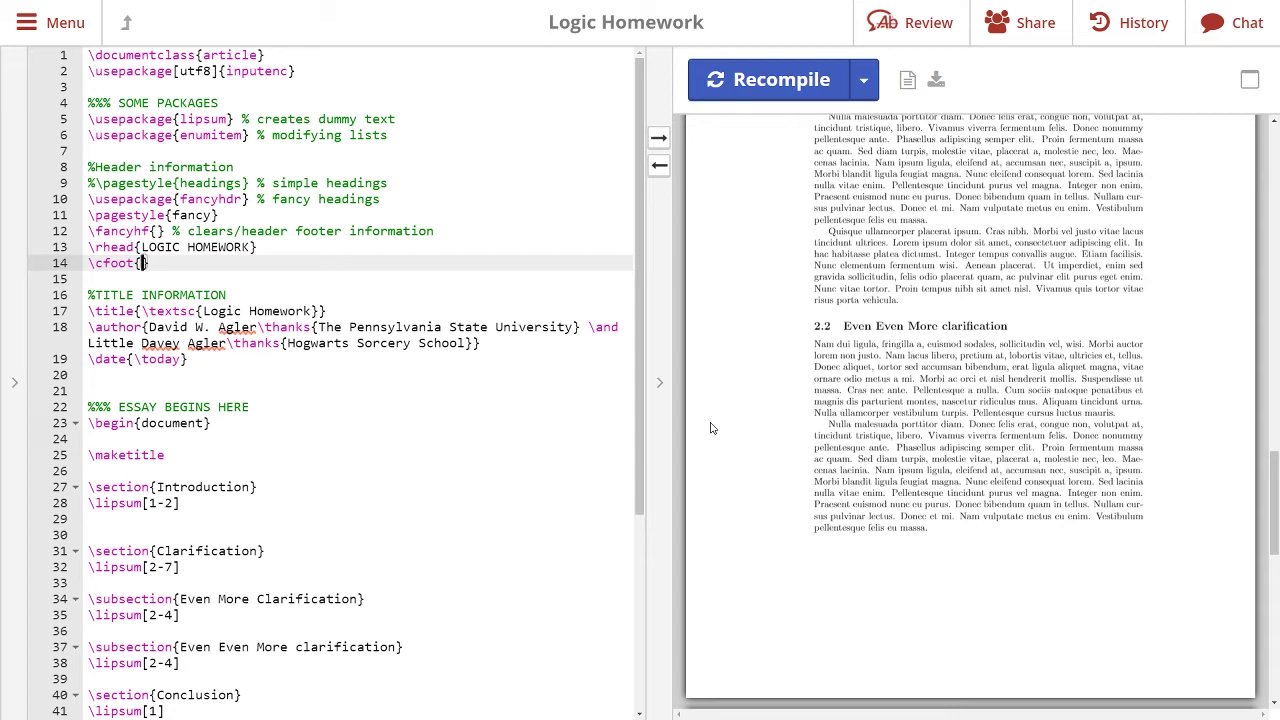
{"action": "type", "text": "\\thepage"}
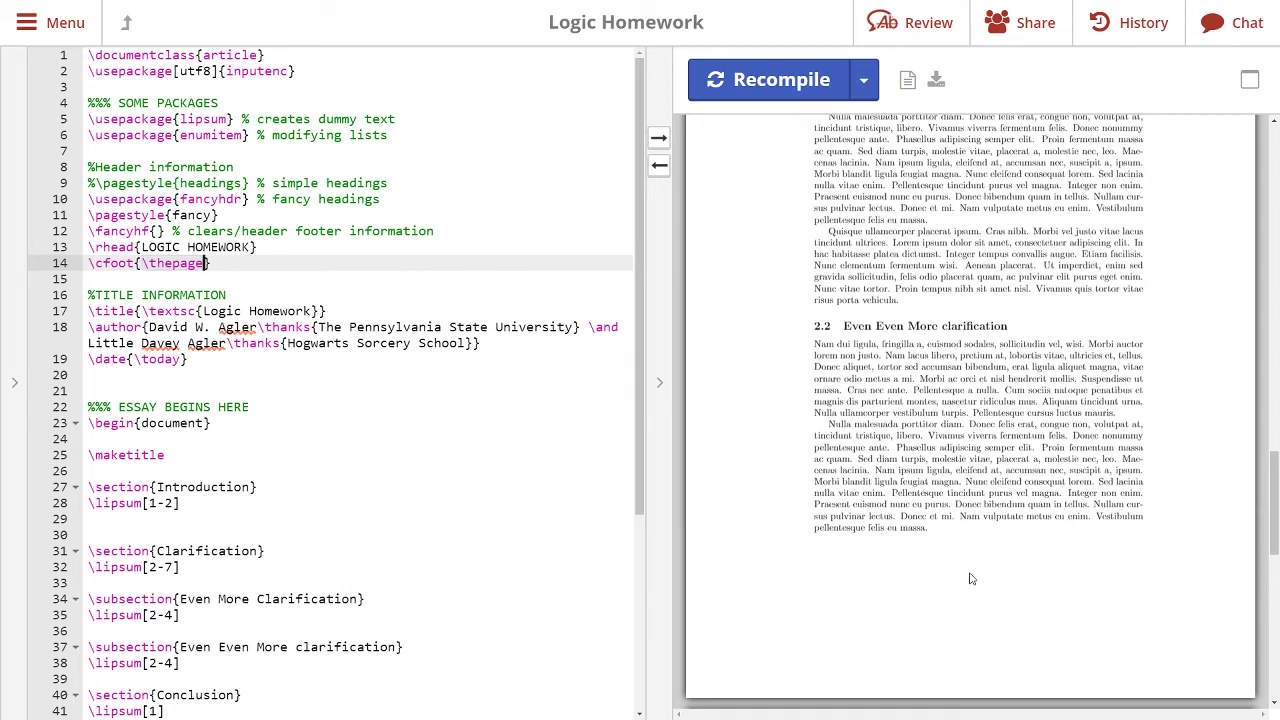
{"action": "scroll", "coordinate": [970, 591], "scroll_direction": "up", "scroll_amount": 3}
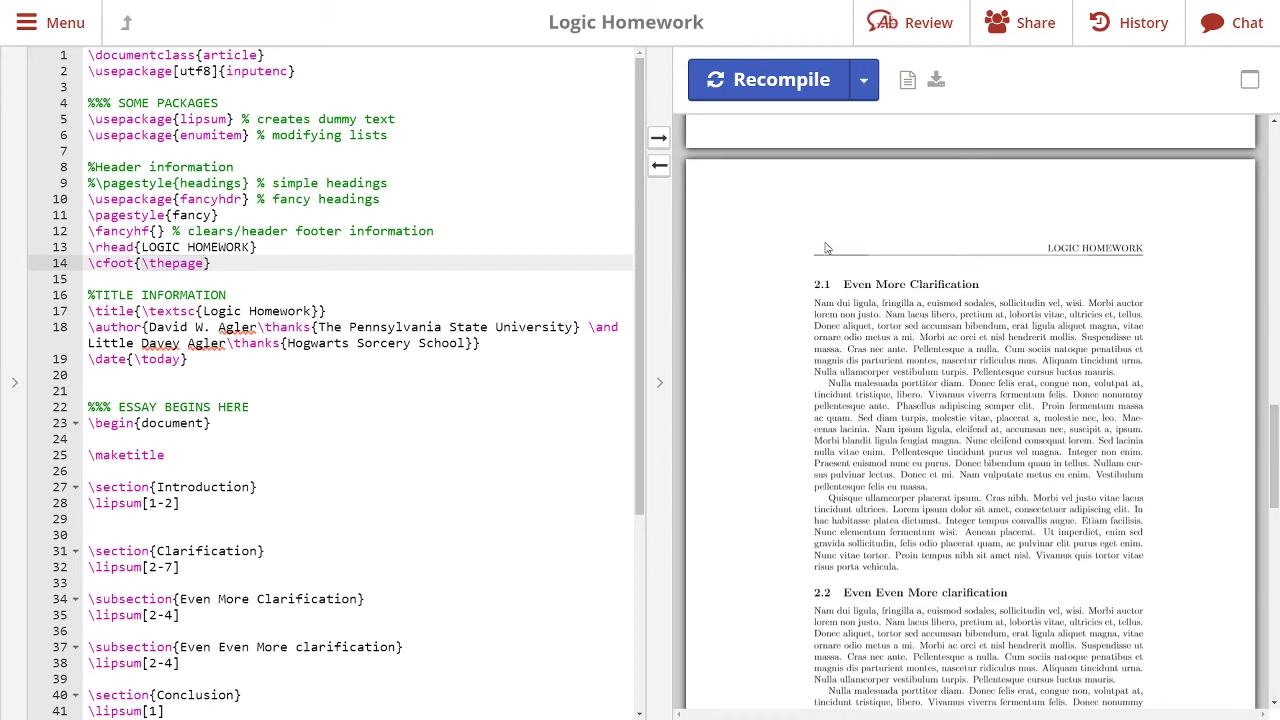
Add \lhead{\leftmark} on a new line below the \rhead line
{"action": "left_click", "coordinate": [276, 242]}
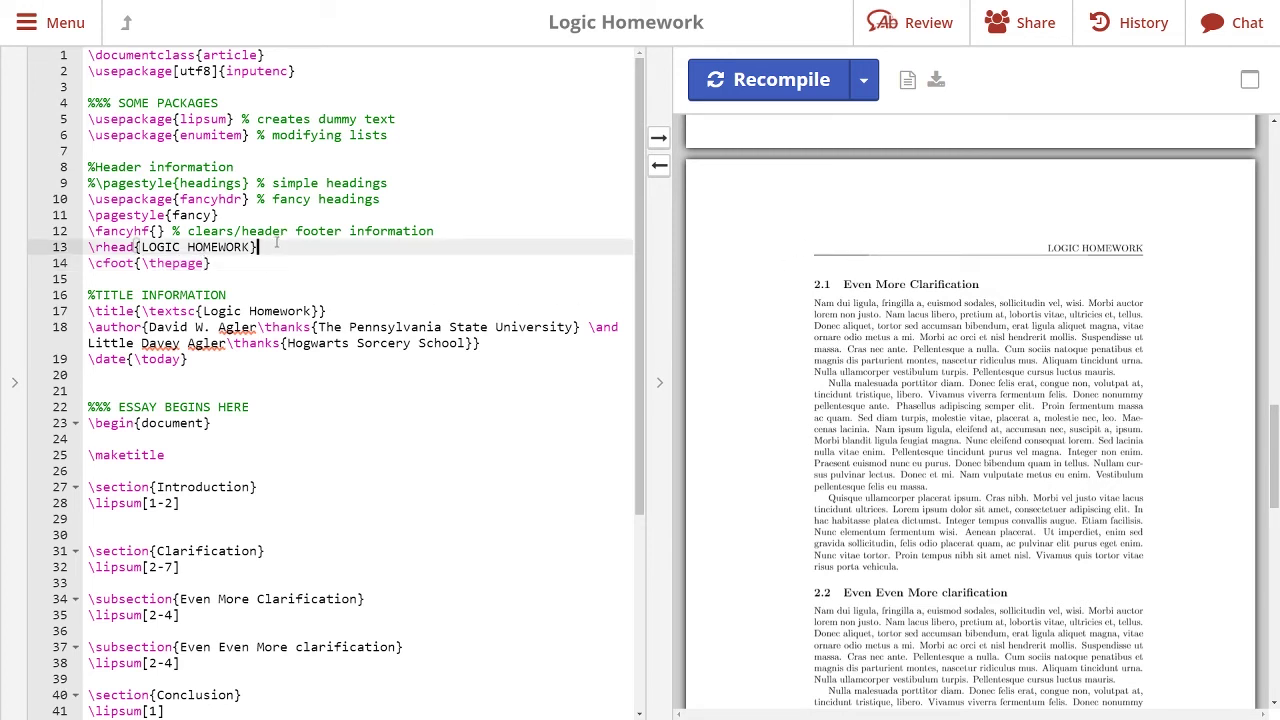
{"action": "key", "text": "Return"}
{"action": "type", "text": "\\lhead{"}
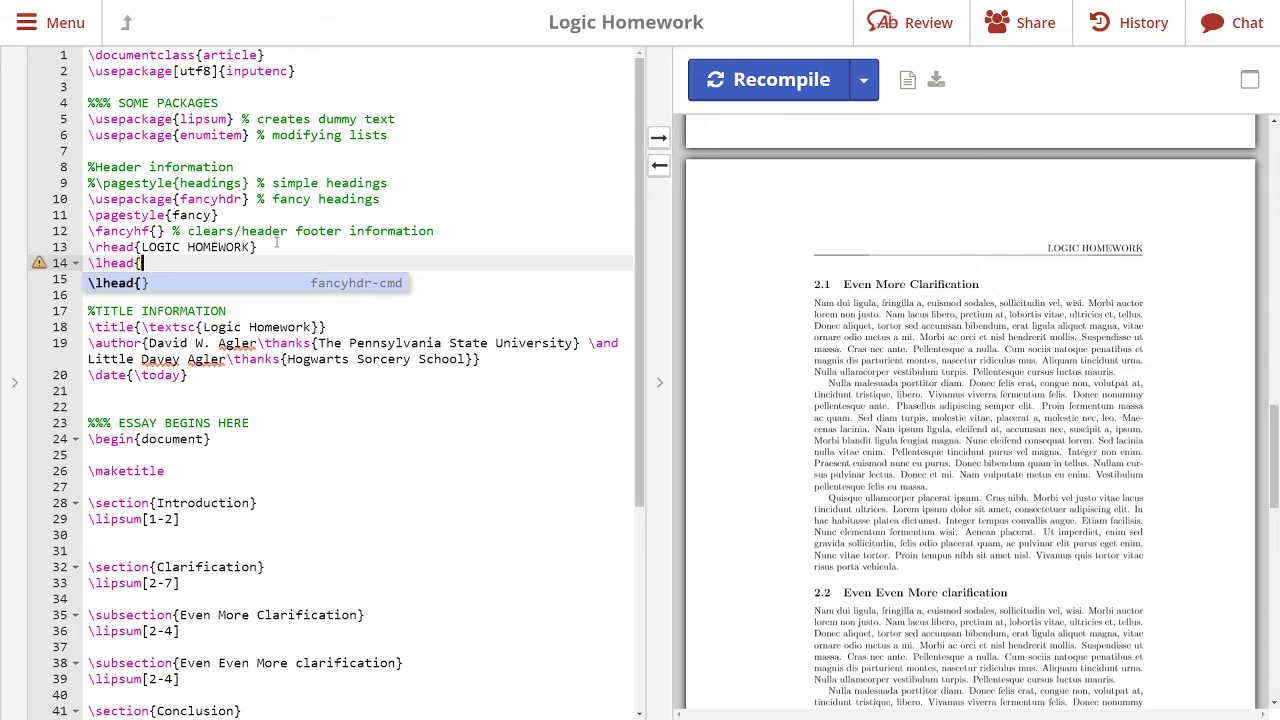
{"action": "type", "text": "\\left"}
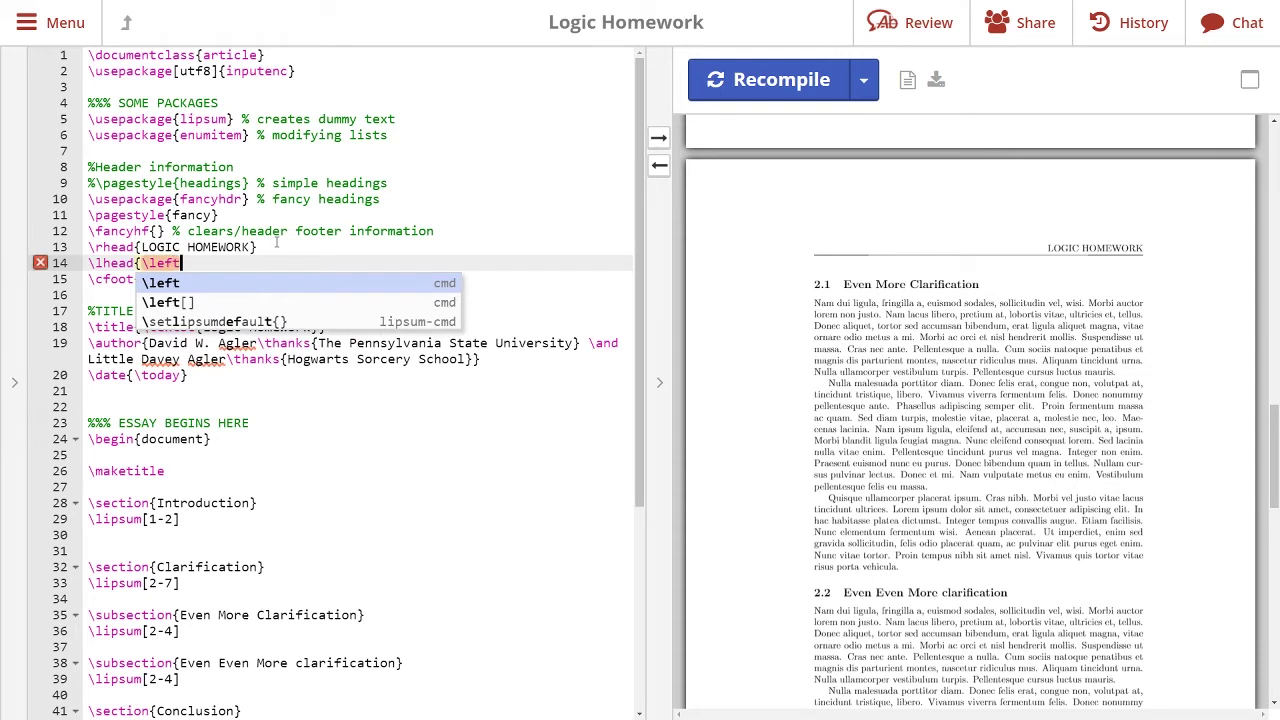
{"action": "type", "text": "mark}"}
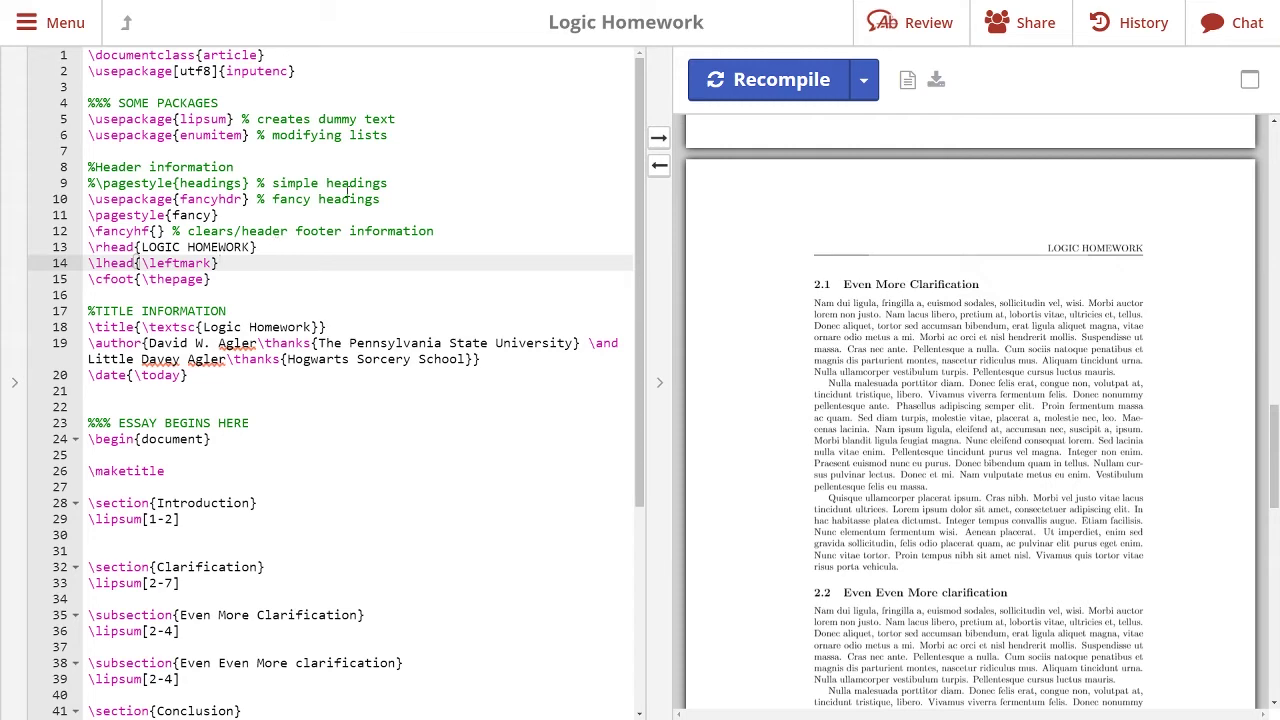
{"action": "scroll", "coordinate": [888, 507], "scroll_direction": "up", "scroll_amount": 3}
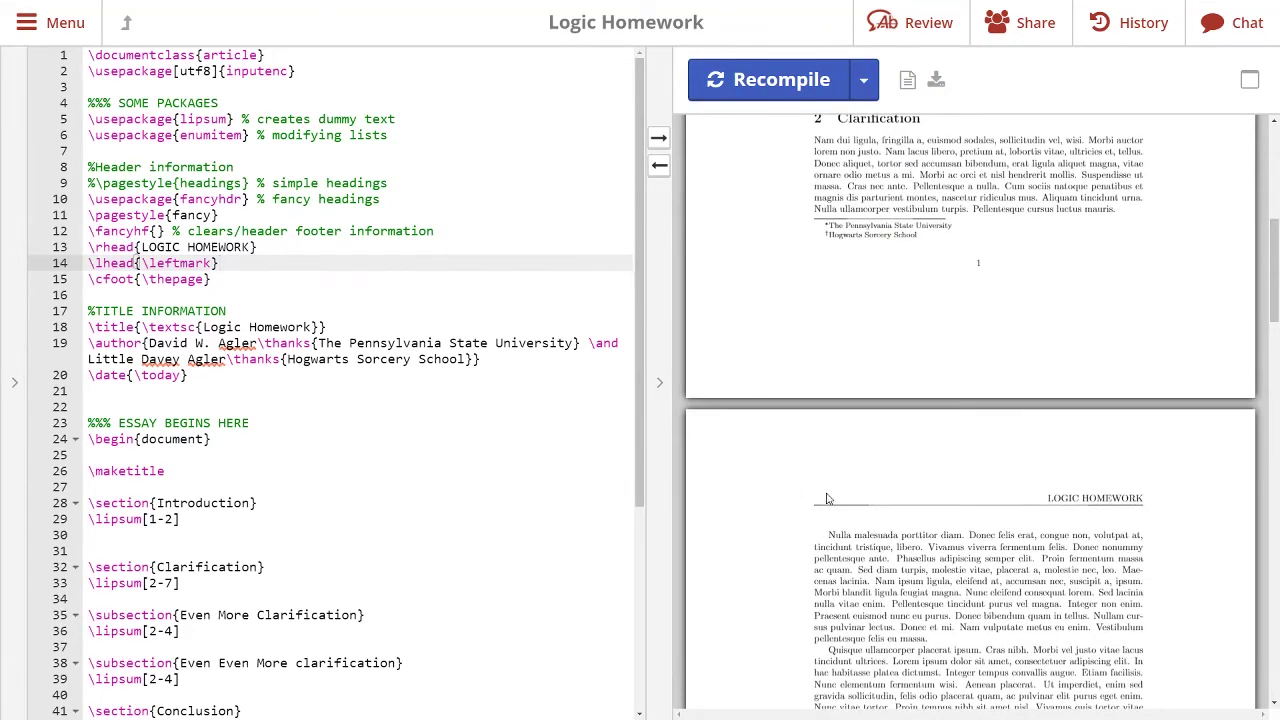
{"action": "scroll", "coordinate": [827, 498], "scroll_direction": "down", "scroll_amount": 5}
{"action": "scroll", "coordinate": [938, 529], "scroll_direction": "down", "scroll_amount": 1}
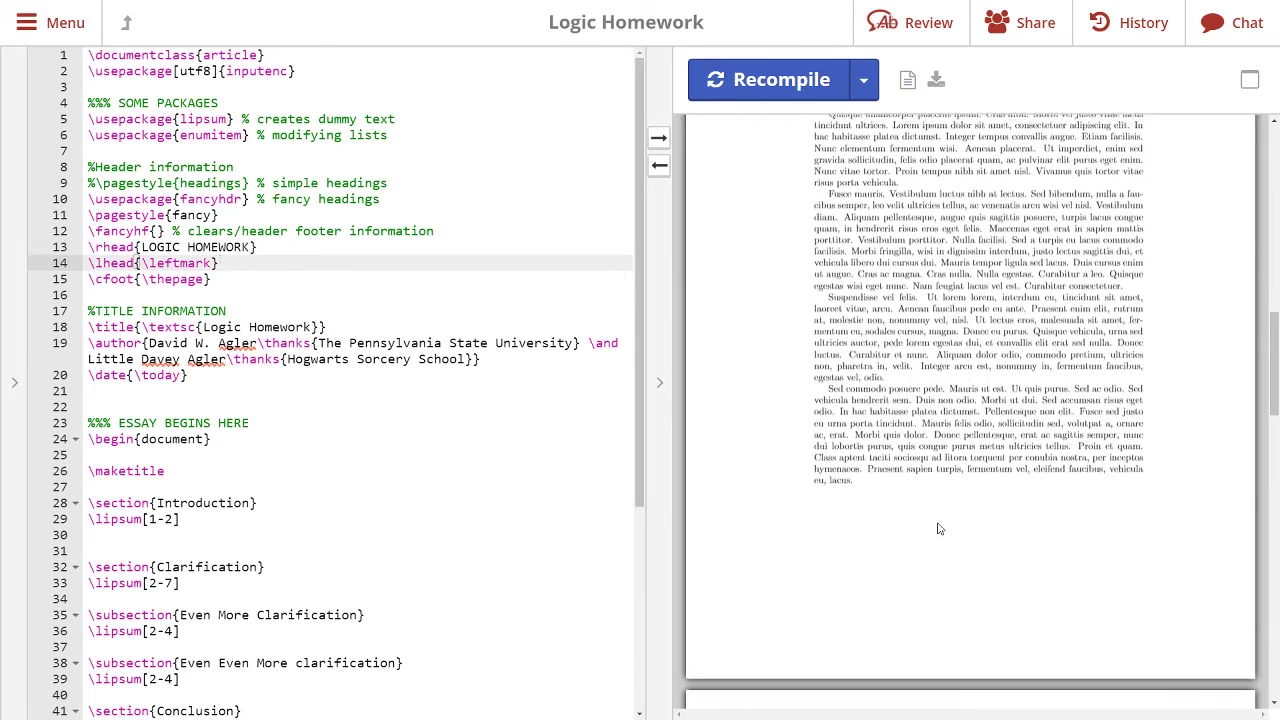
{"action": "scroll", "coordinate": [938, 529], "scroll_direction": "down", "scroll_amount": 2}
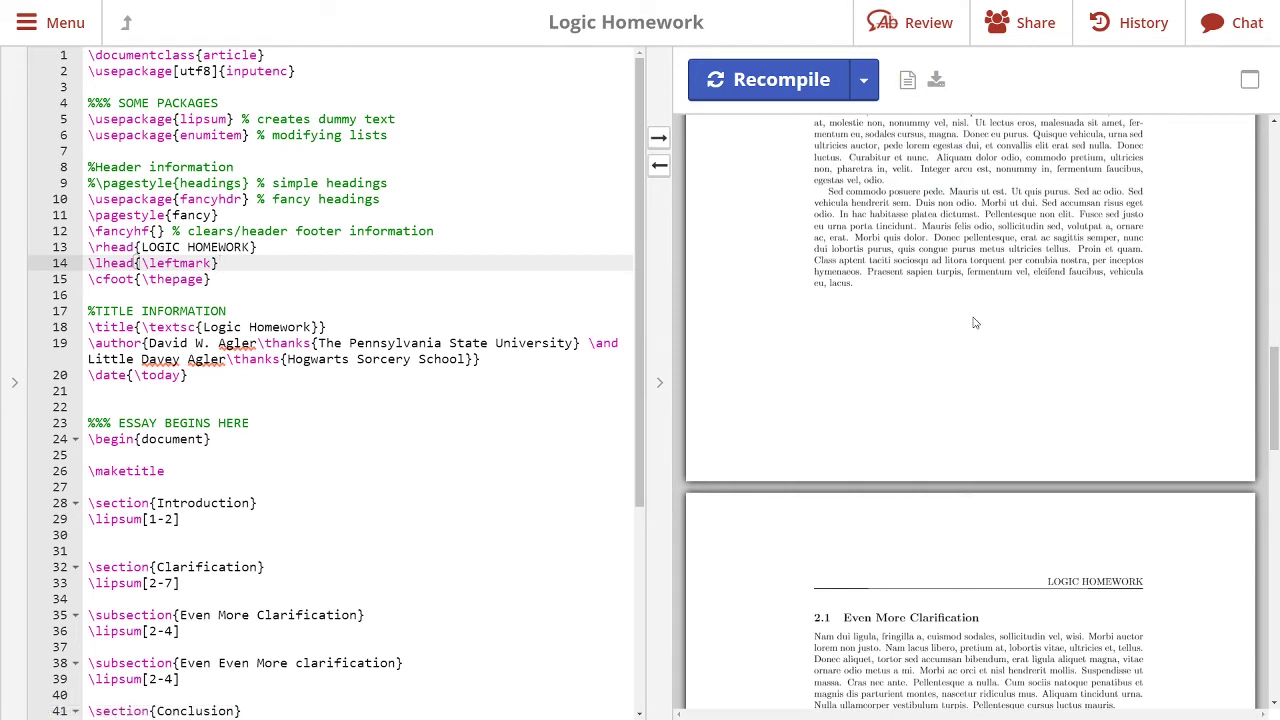
Recompile and check the PDF for the left section header beside LOGIC HOMEWORK
{"action": "left_click", "coordinate": [784, 84]}
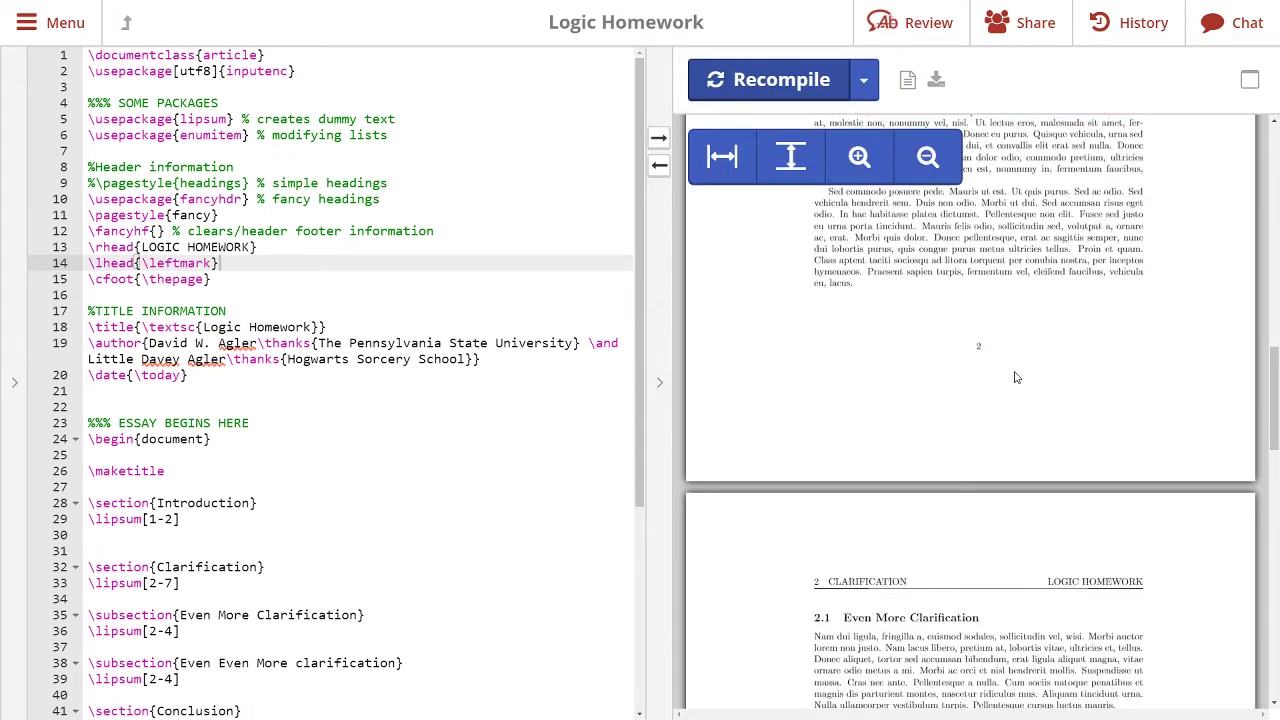
{"action": "scroll", "coordinate": [1033, 395], "scroll_direction": "up", "scroll_amount": 4}
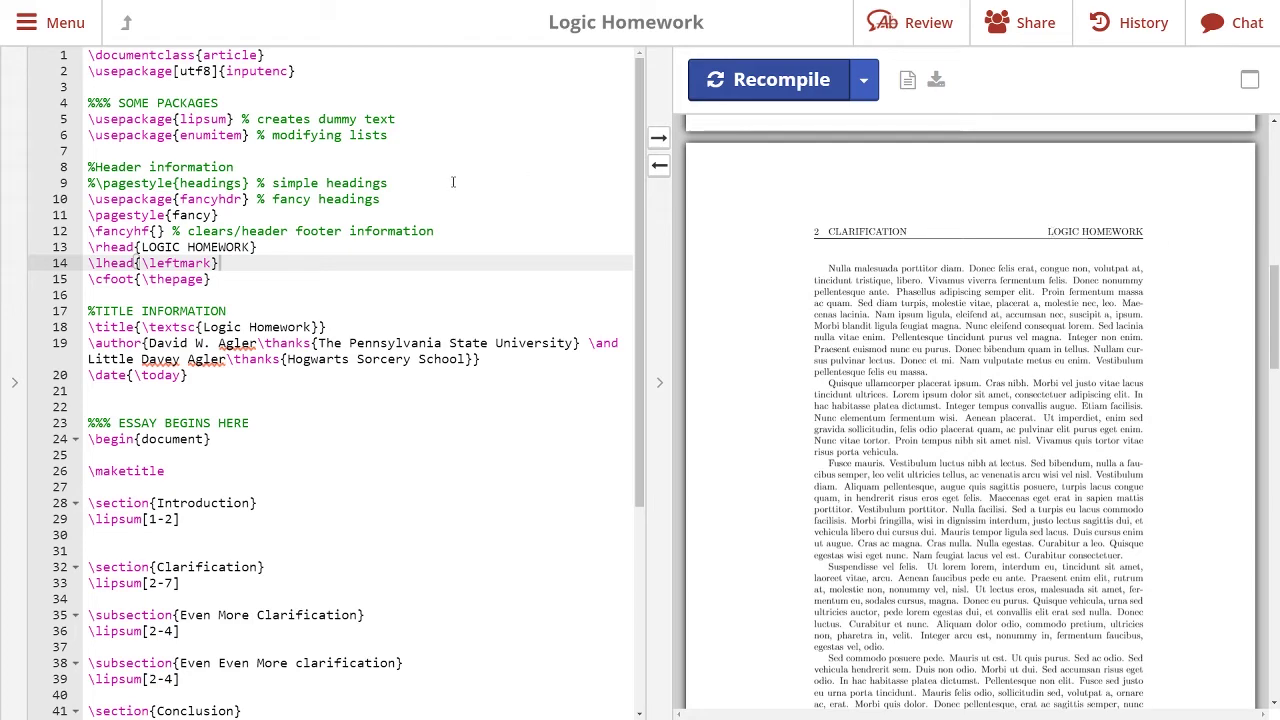
{"action": "scroll", "coordinate": [1063, 420], "scroll_direction": "down", "scroll_amount": 10}
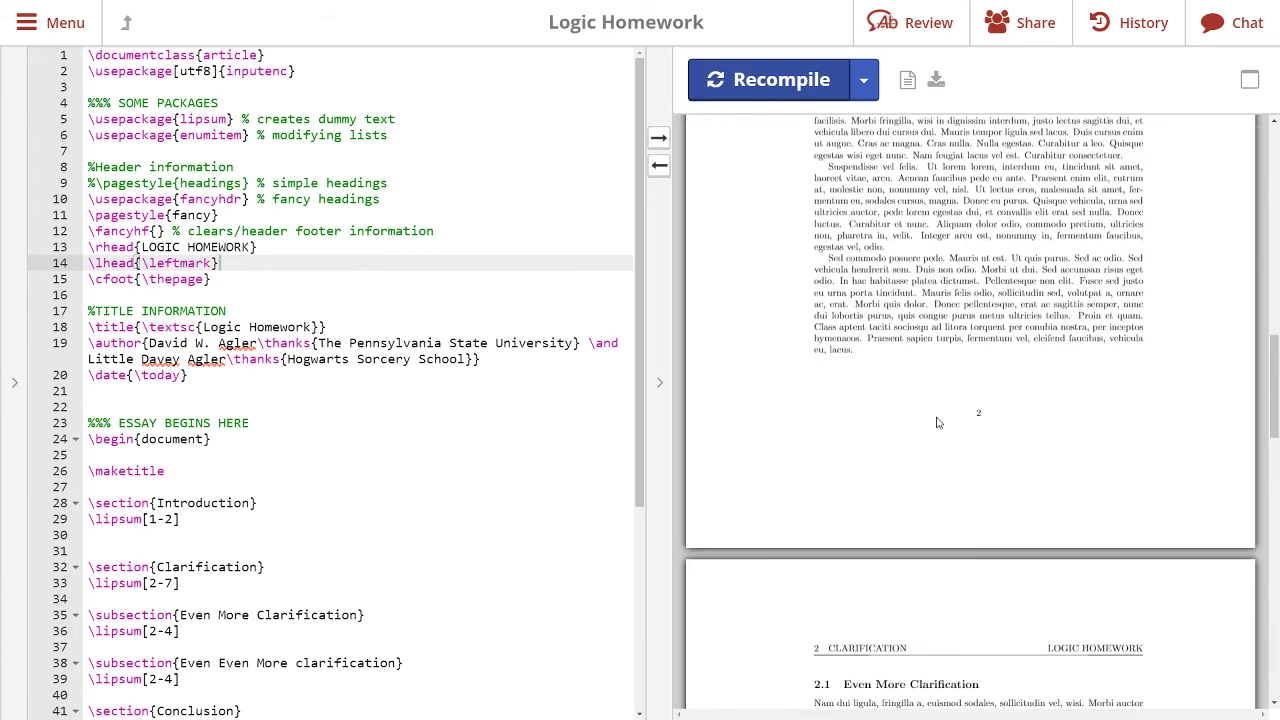
{"action": "scroll", "coordinate": [988, 561], "scroll_direction": "down", "scroll_amount": 6}
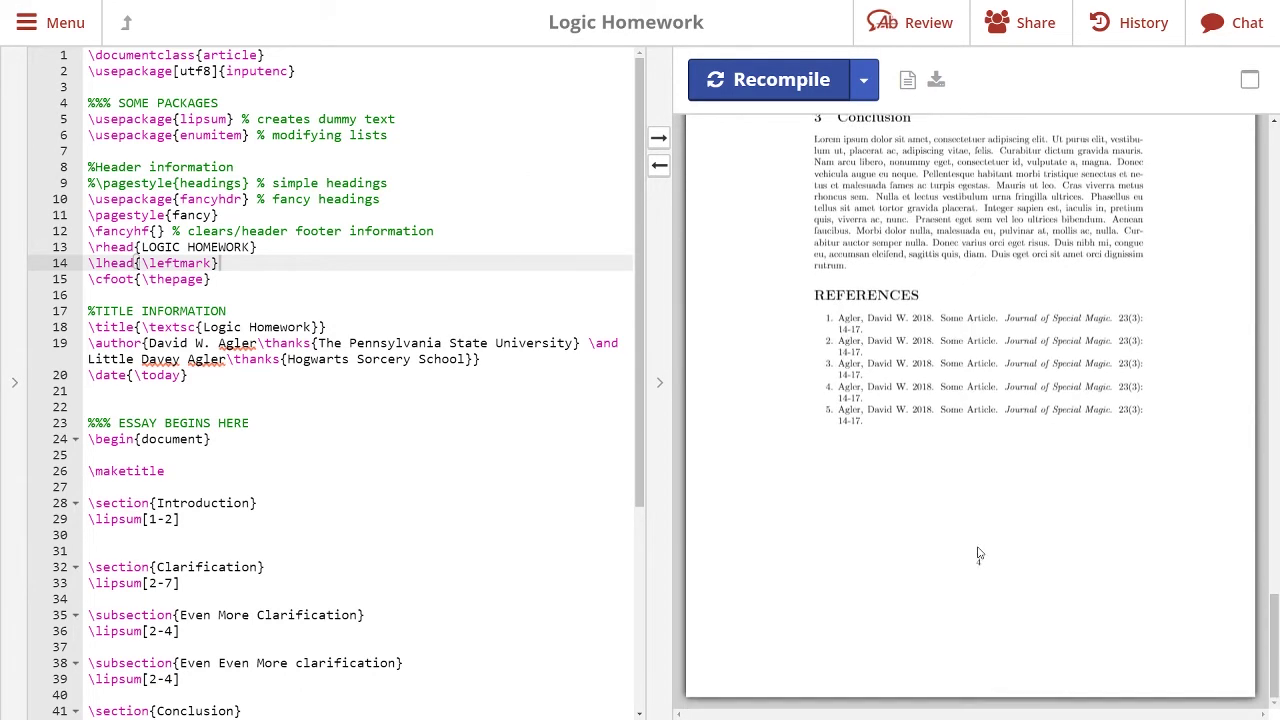
{"action": "scroll", "coordinate": [977, 551], "scroll_direction": "up", "scroll_amount": 4}
{"action": "scroll", "coordinate": [966, 374], "scroll_direction": "down", "scroll_amount": 2}
{"action": "scroll", "coordinate": [966, 374], "scroll_direction": "down", "scroll_amount": 2}
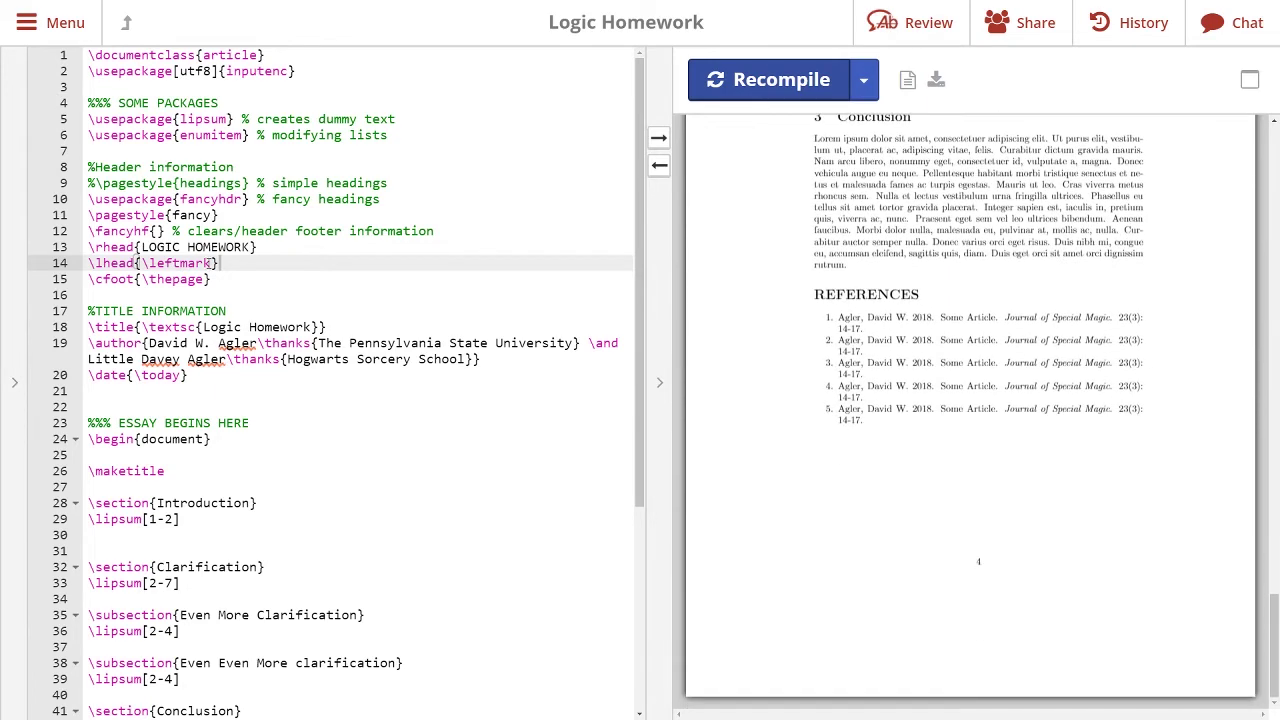
{"action": "left_click", "coordinate": [235, 287]}
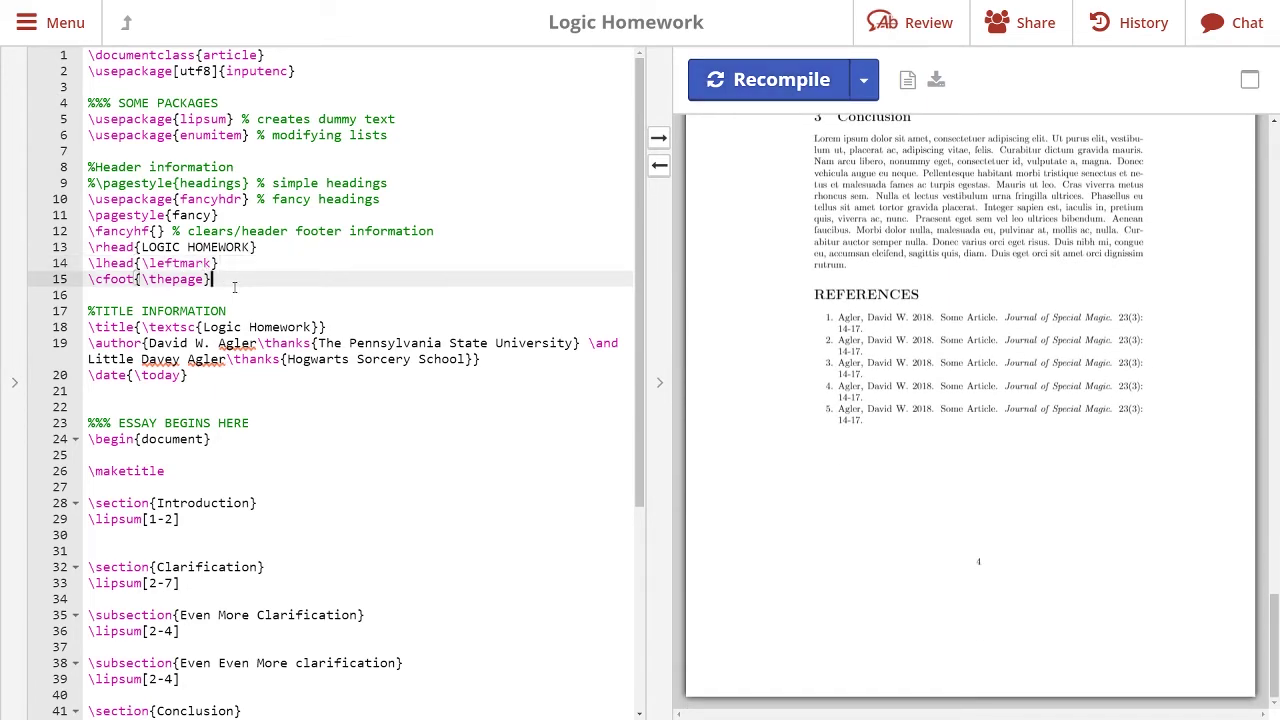
Add \rfoot{\thepage} and \lfoot{\thepage} lines below the \cfoot line
{"action": "key", "text": "Return"}
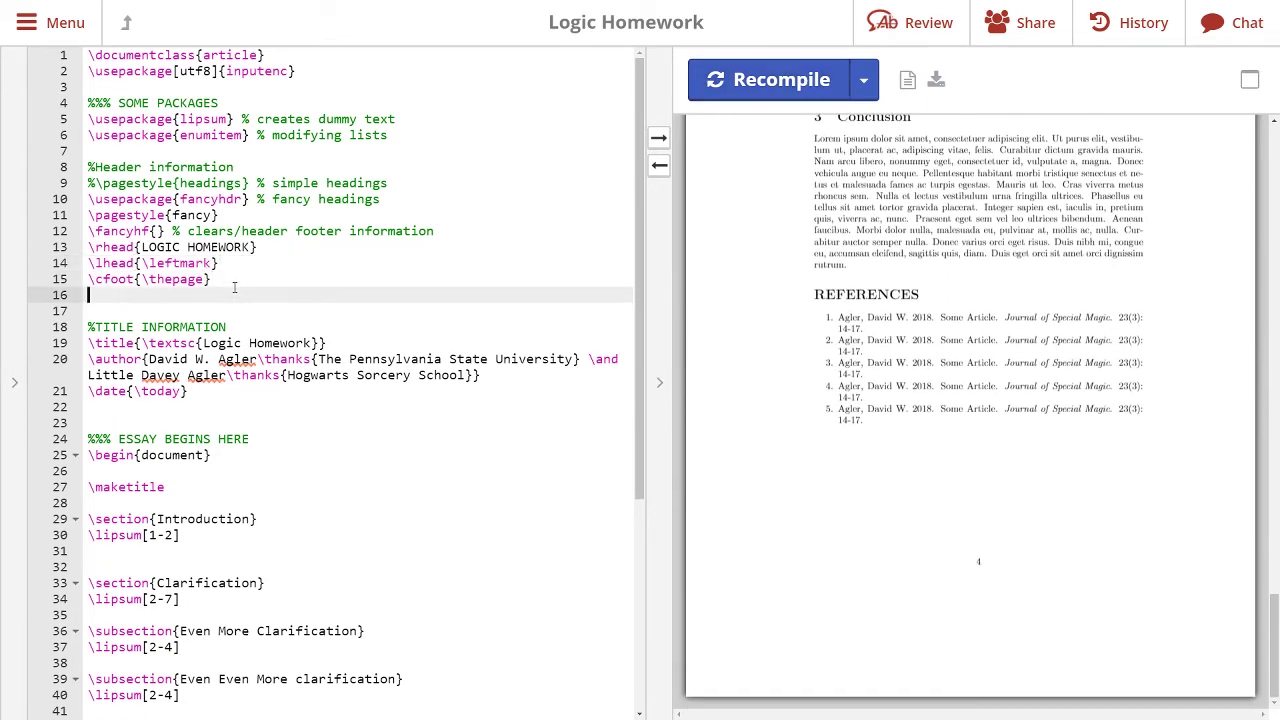
{"action": "type", "text": "foot"}
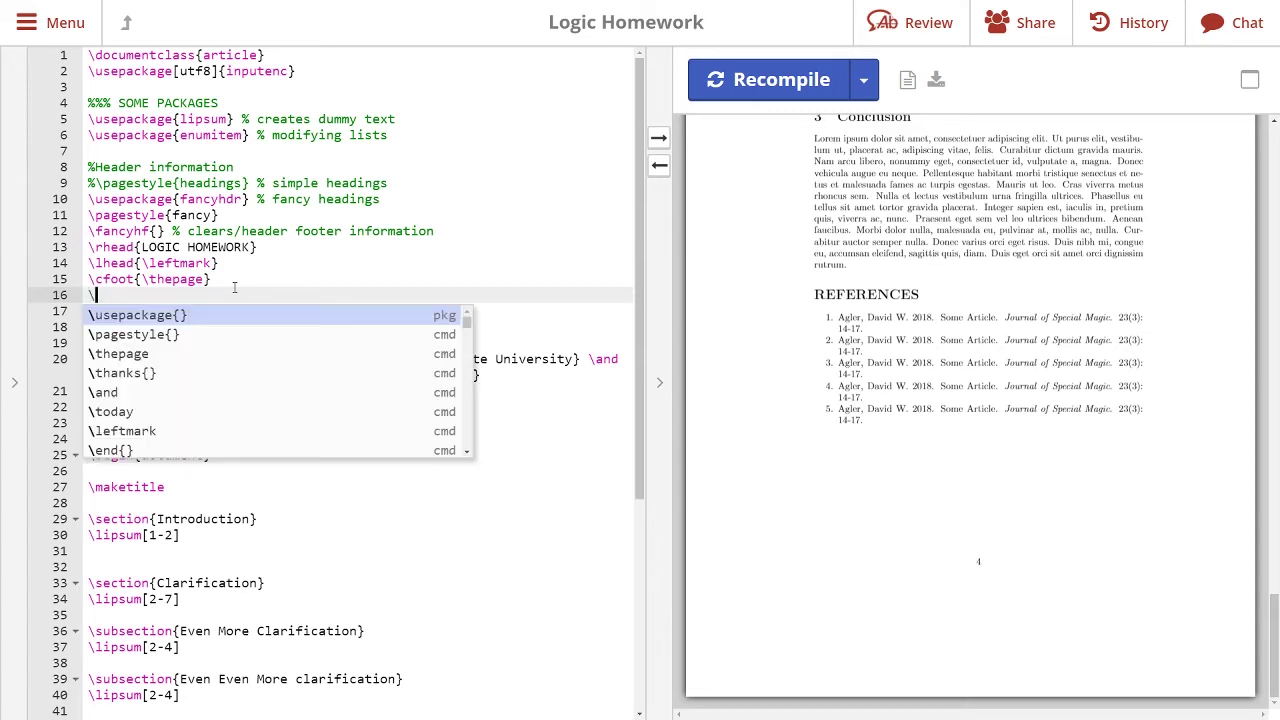
{"action": "type", "text": "{"}
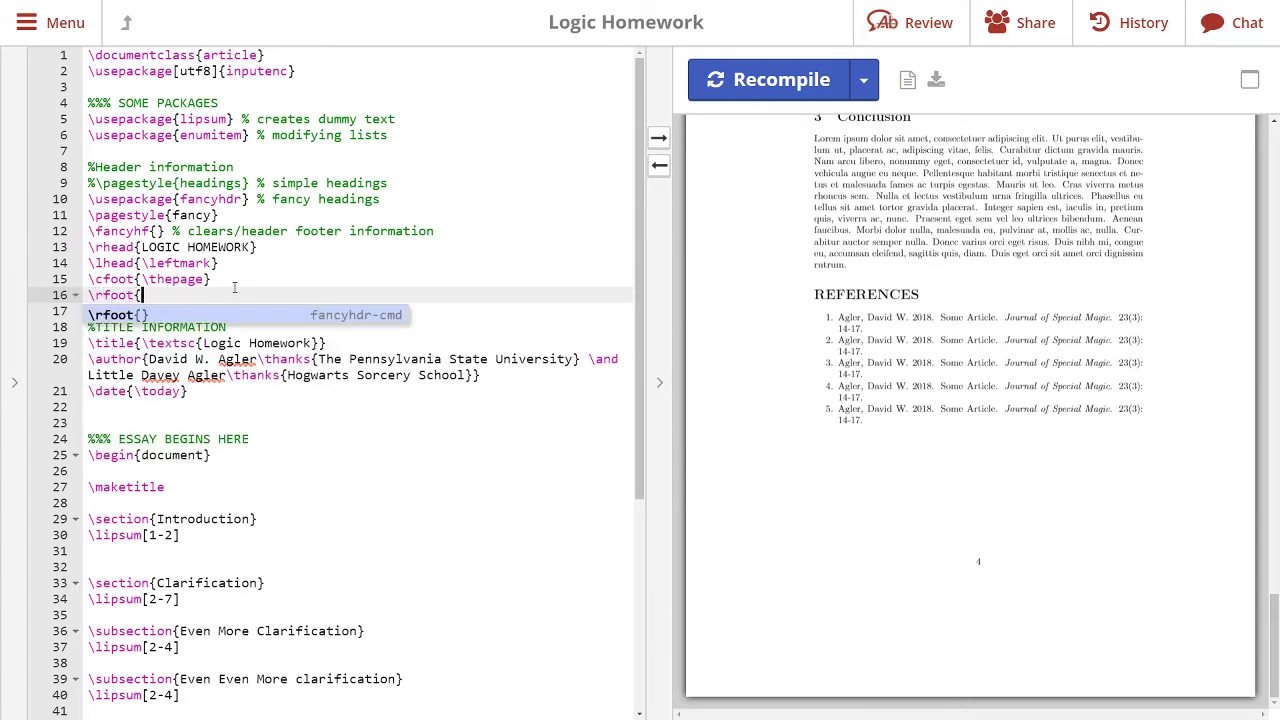
{"action": "type", "text": "\\thepage}"}
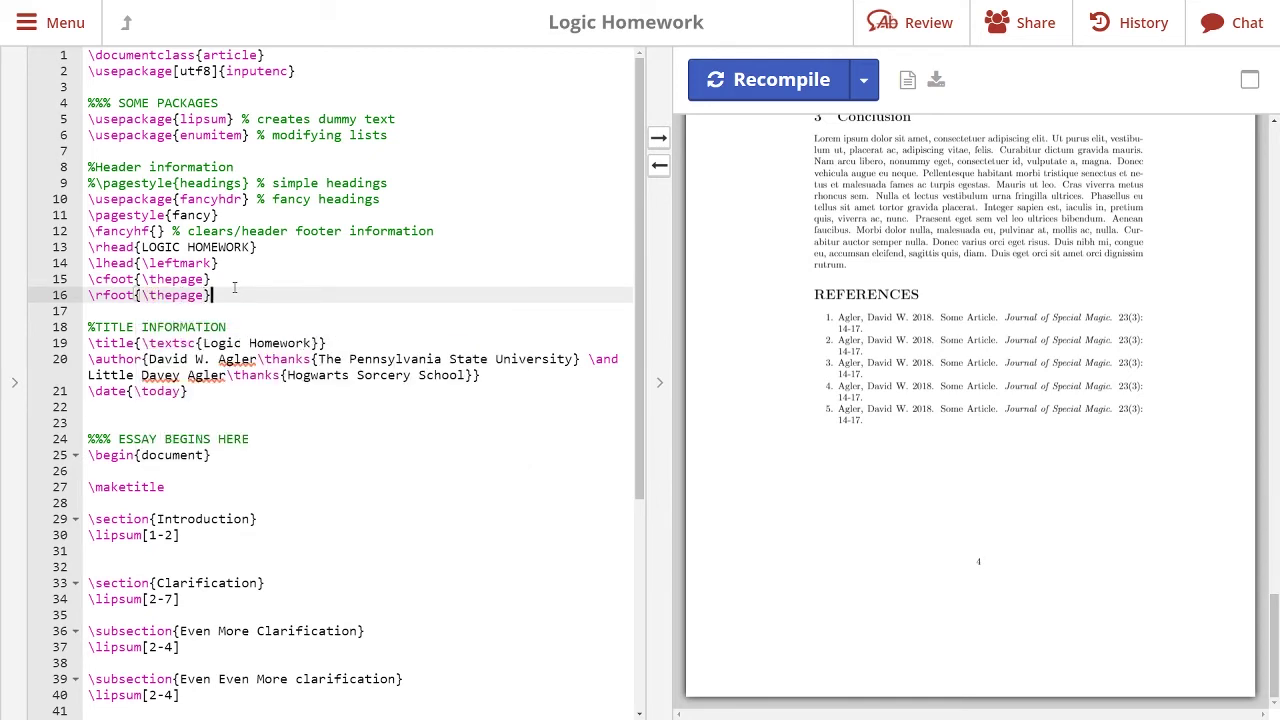
{"action": "key", "text": "Return"}
{"action": "type", "text": "\\le"}
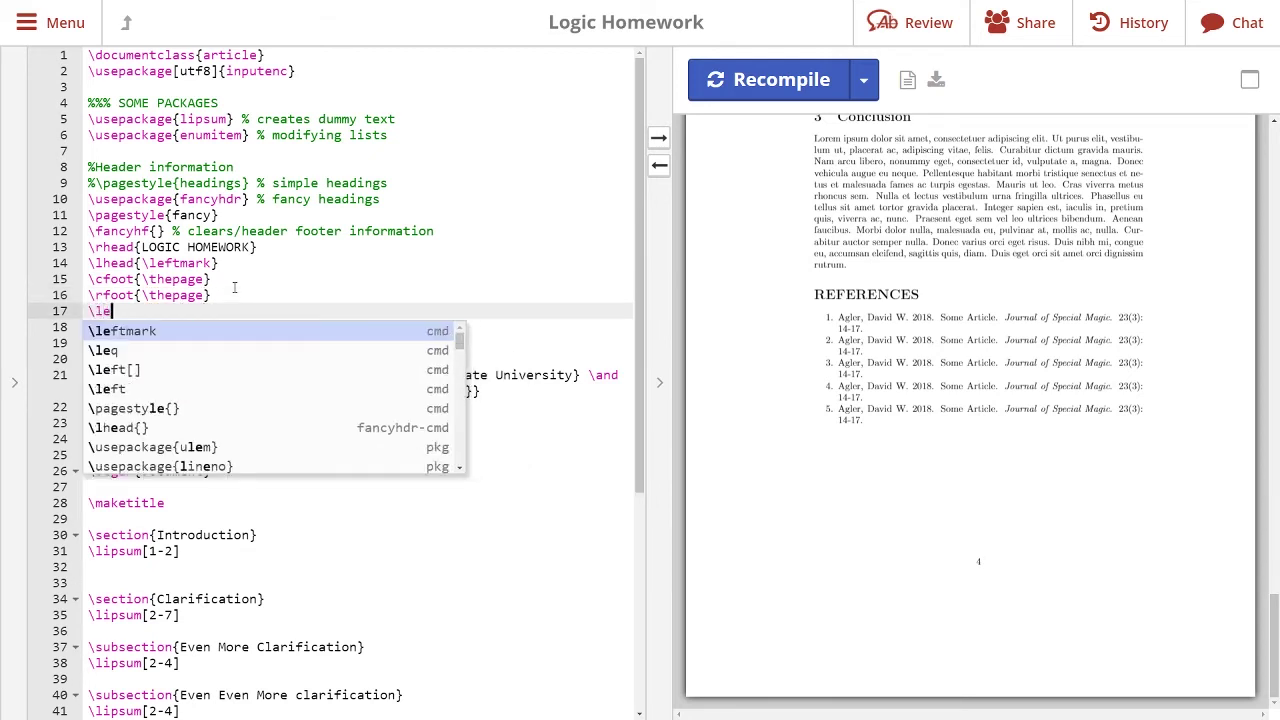
{"action": "type", "text": "ft"}
{"action": "key", "text": "BackSpace"}
{"action": "key", "text": "BackSpace"}
{"action": "key", "text": "BackSpace"}
{"action": "type", "text": "fo"}
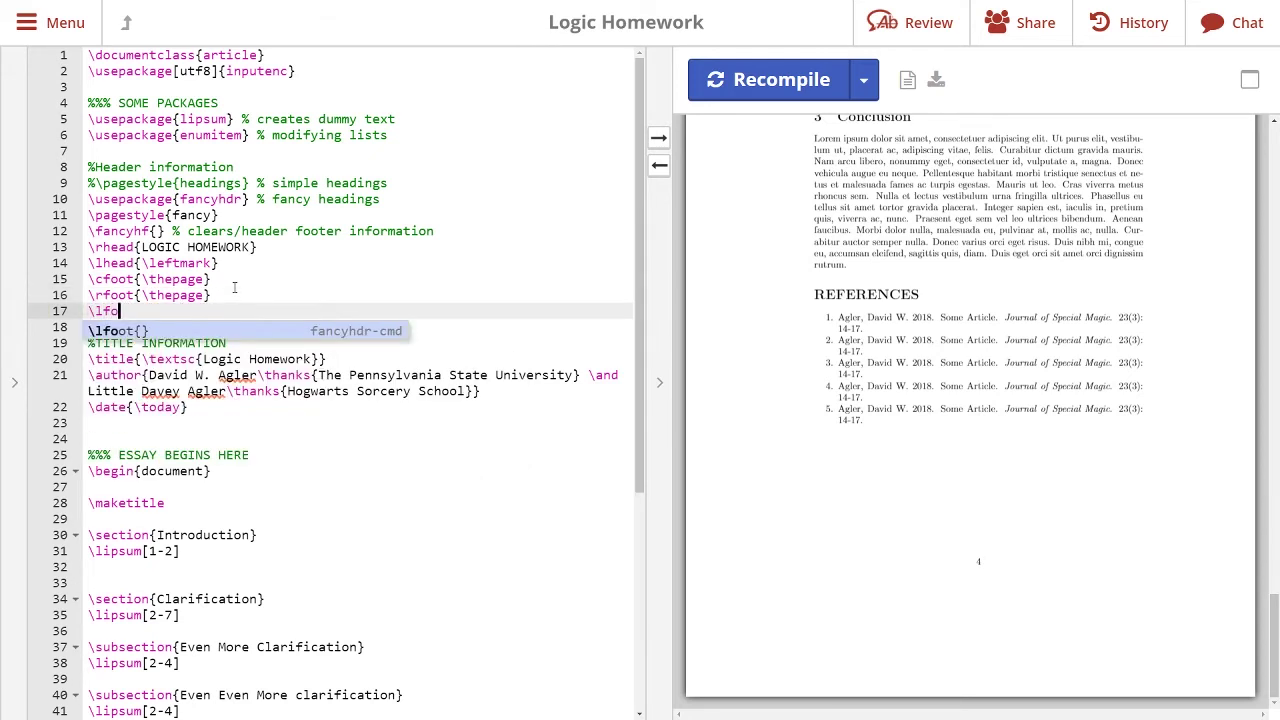
{"action": "type", "text": "ot{\thepage}"}
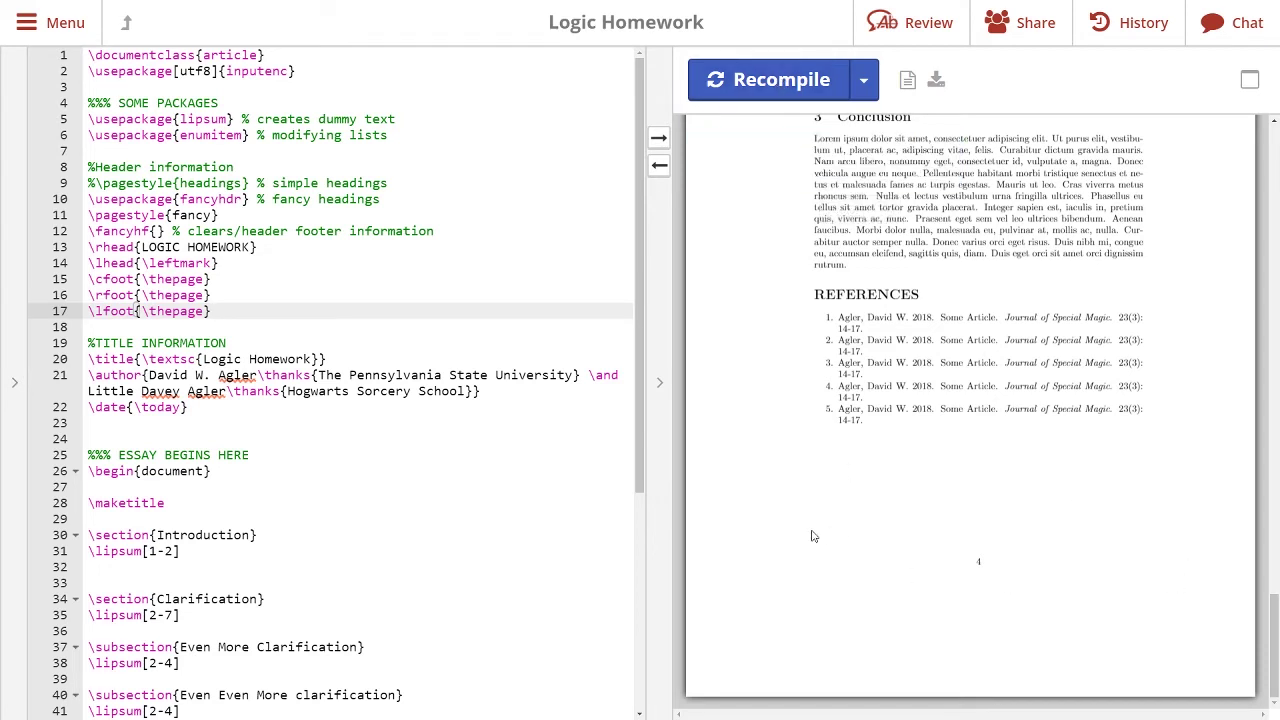
Recompile so each footer shows page numbers at left, centre and right
{"action": "left_click", "coordinate": [805, 79]}
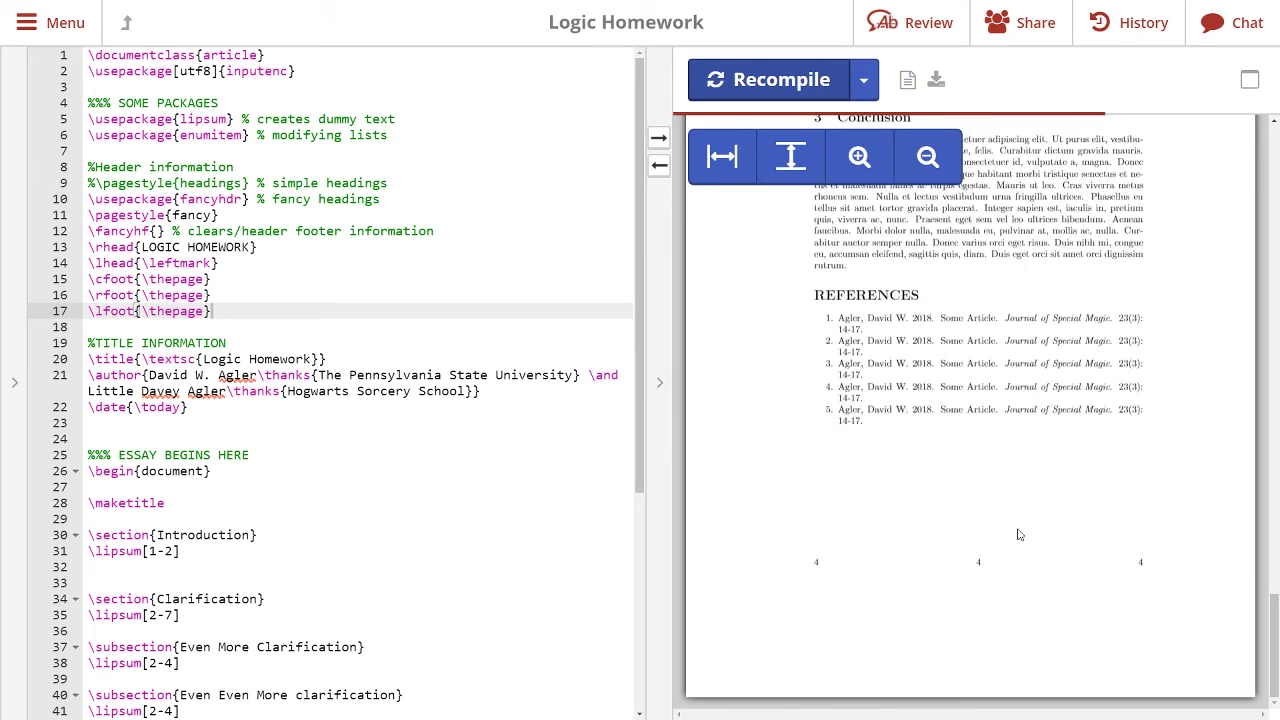
{"action": "scroll", "coordinate": [898, 338], "scroll_direction": "up", "scroll_amount": 5}
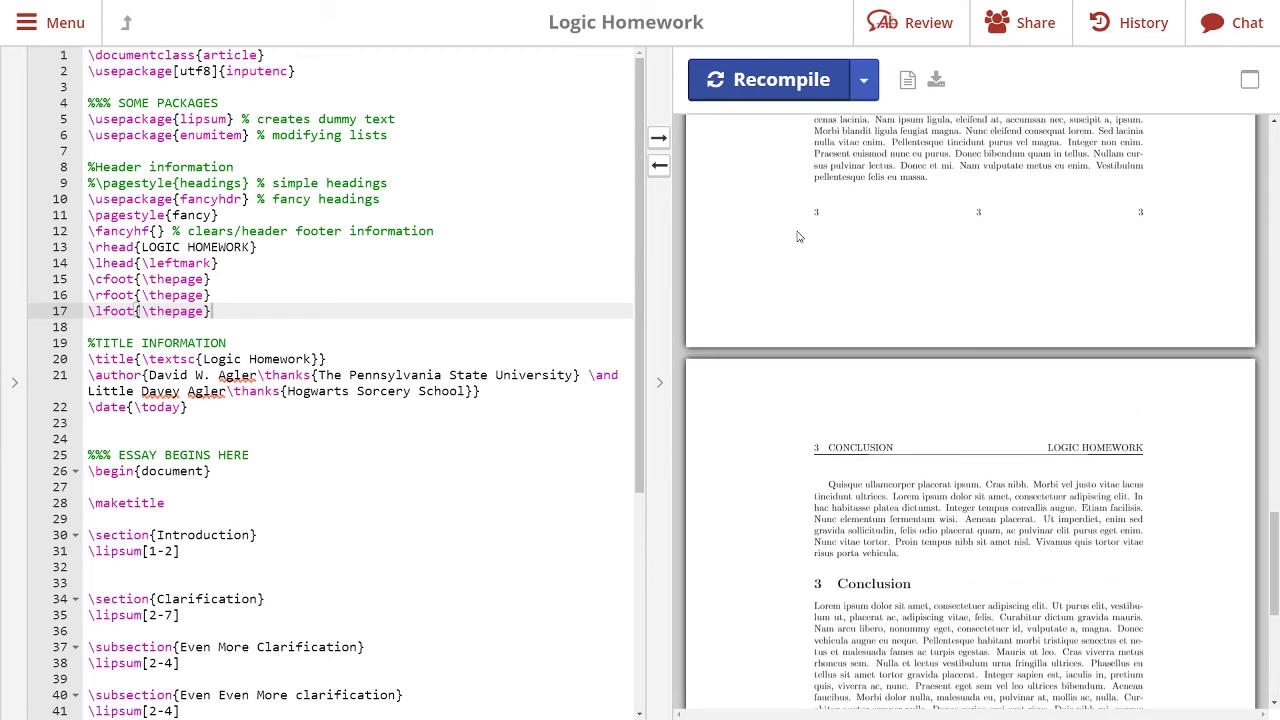
{"action": "left_click", "coordinate": [155, 294]}
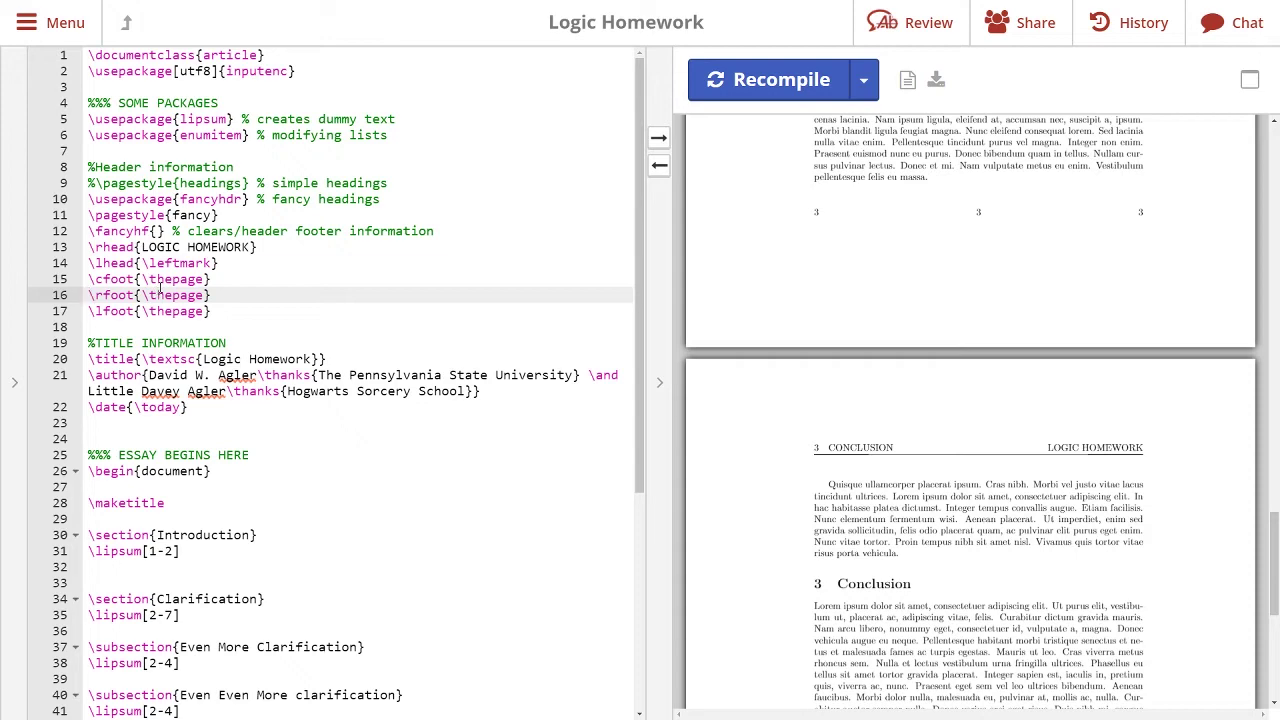
Comment out the \rfoot and \lfoot lines with %, keeping only \cfoot{\thepage} active
{"action": "key", "text": "Home"}
{"action": "type", "text": "%"}
{"action": "key", "text": "Down"}
{"action": "key", "text": "Home"}
{"action": "type", "text": "%"}
{"action": "scroll", "coordinate": [815, 497], "scroll_direction": "up", "scroll_amount": 3}
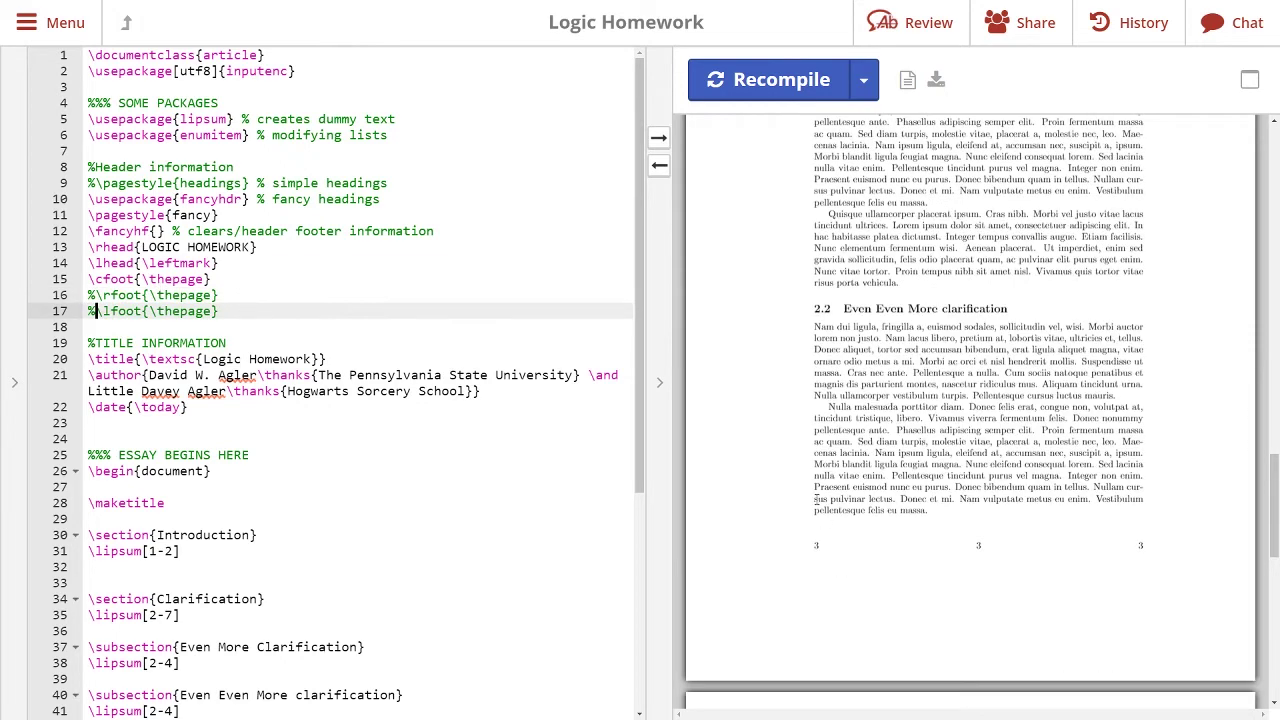
{"action": "scroll", "coordinate": [815, 497], "scroll_direction": "up", "scroll_amount": 3}
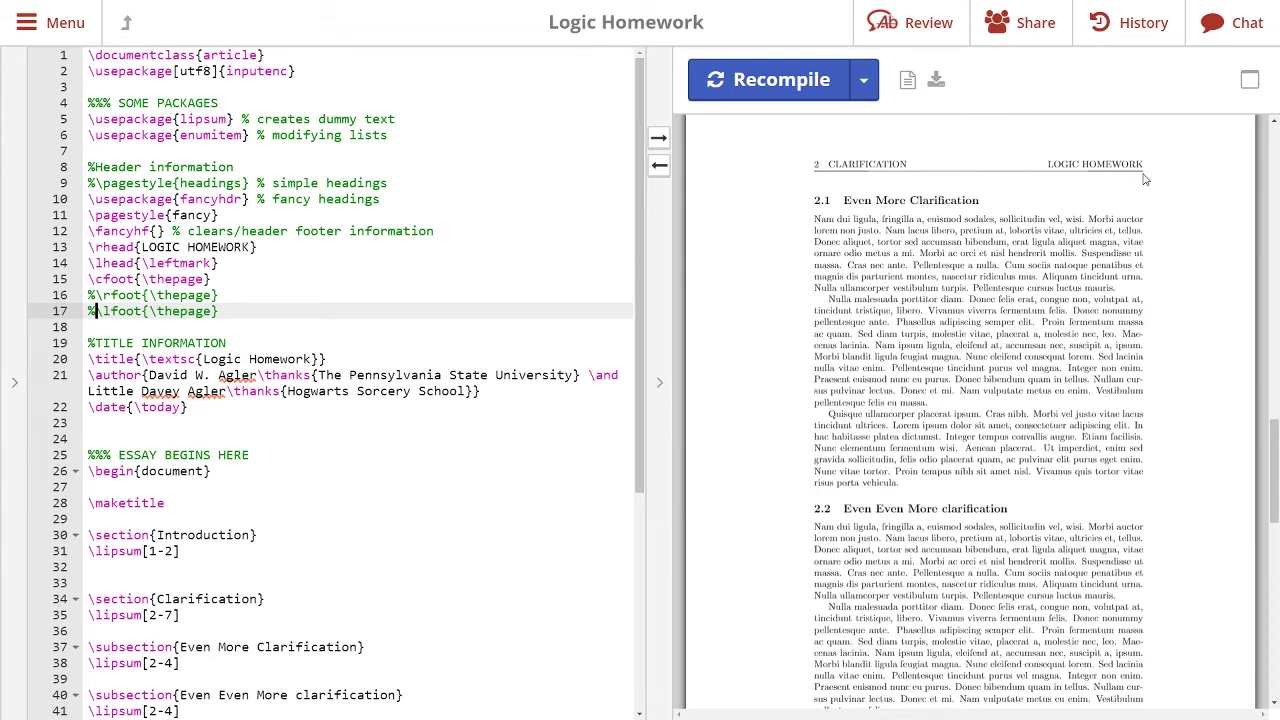
{"action": "scroll", "coordinate": [1146, 180], "scroll_direction": "down", "scroll_amount": 2}
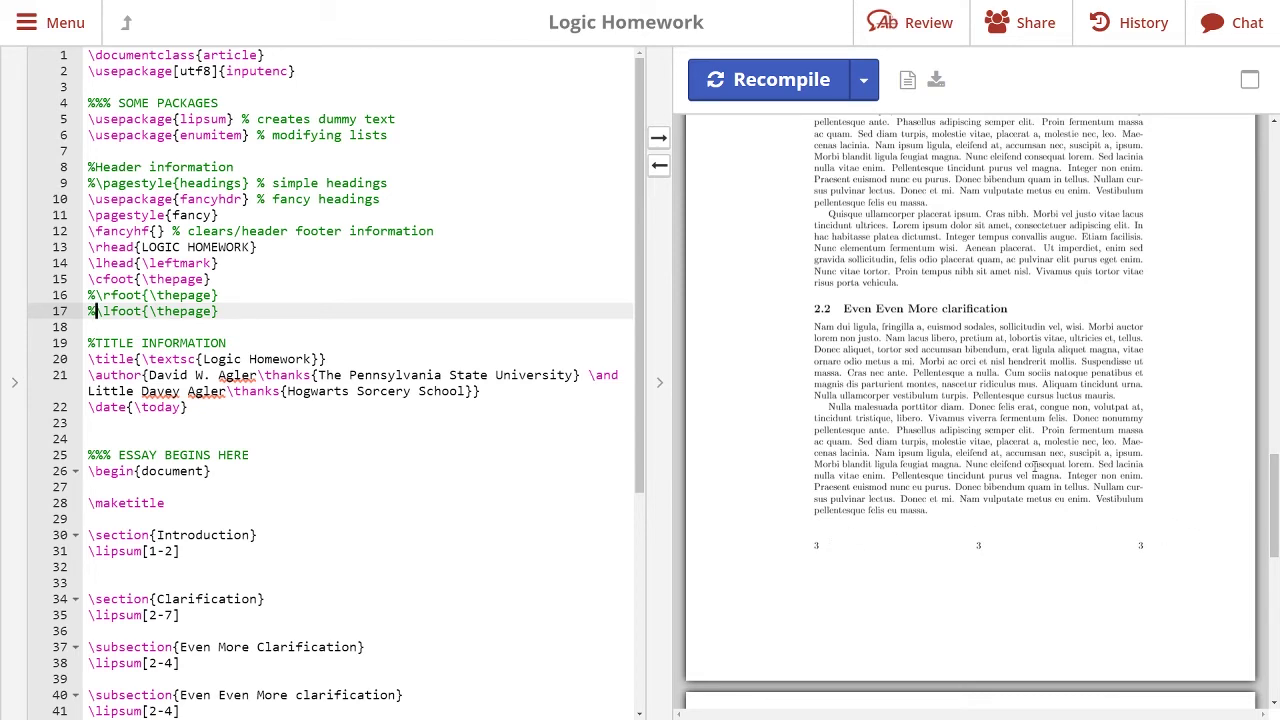
{"action": "scroll", "coordinate": [1067, 519], "scroll_direction": "up", "scroll_amount": 2}
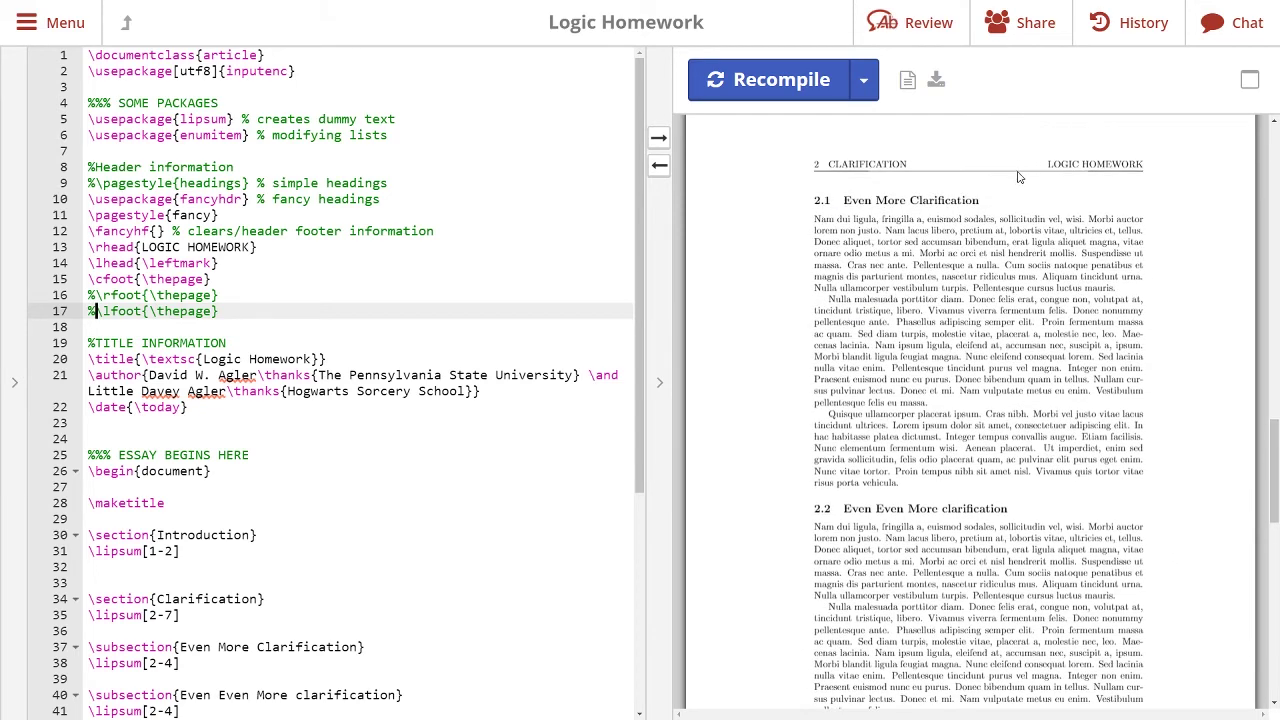
{"action": "scroll", "coordinate": [1058, 400], "scroll_direction": "down", "scroll_amount": 2}
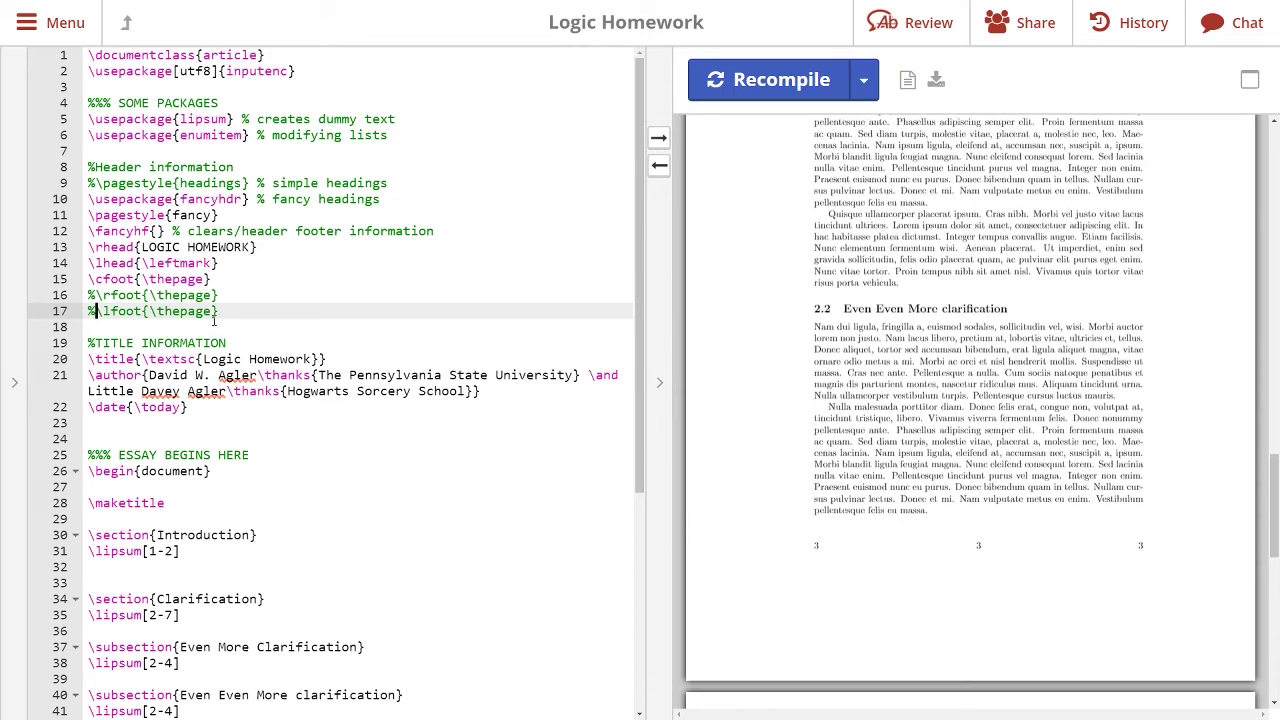
Add \renewcommand{\headrulewidth}{5pt} on new line 18 after the footer settings
{"action": "left_click", "coordinate": [250, 316]}
{"action": "key", "text": "Return"}
{"action": "type", "text": "enewc"}
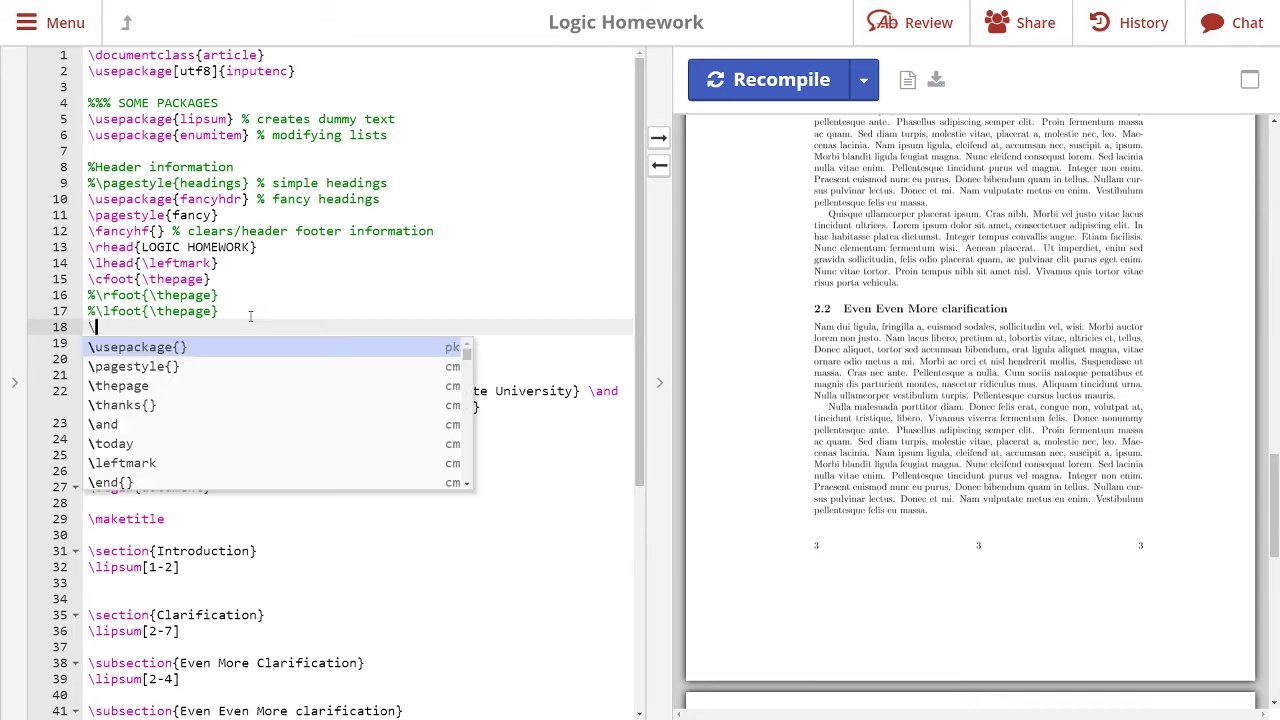
{"action": "type", "text": "ommand{"}
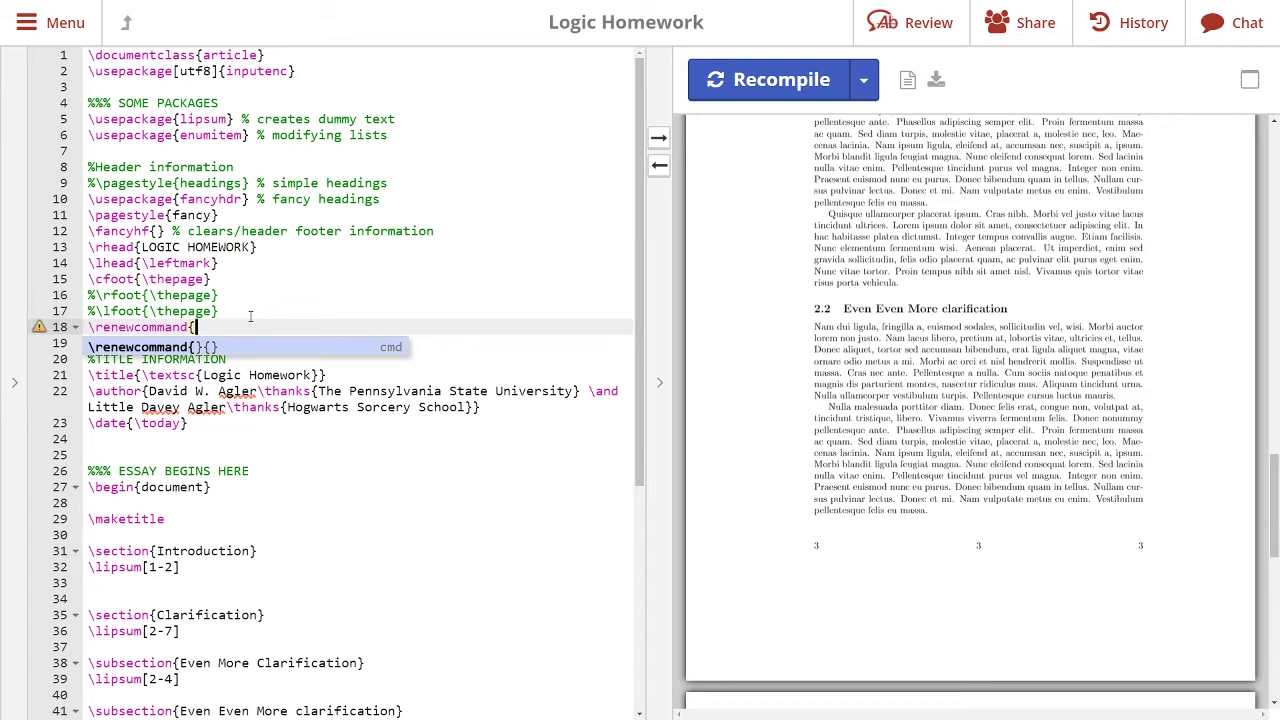
{"action": "type", "text": "\\"}
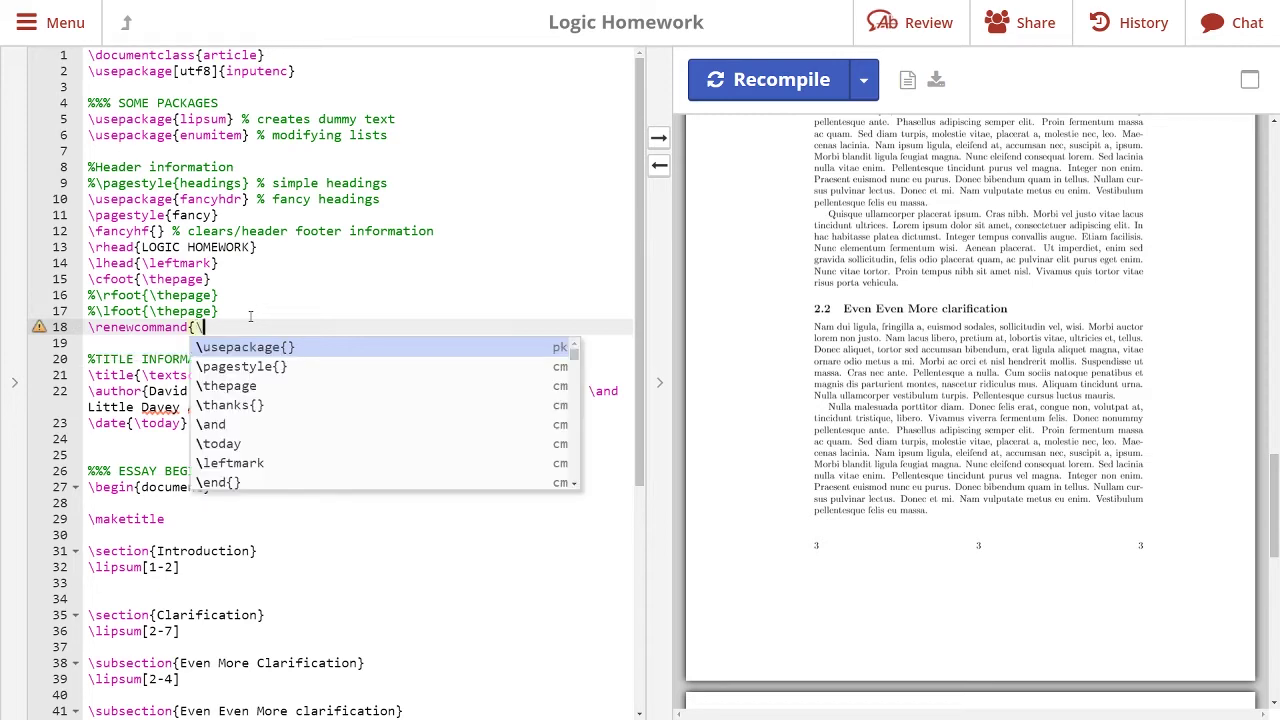
{"action": "type", "text": "headrulewidth"}
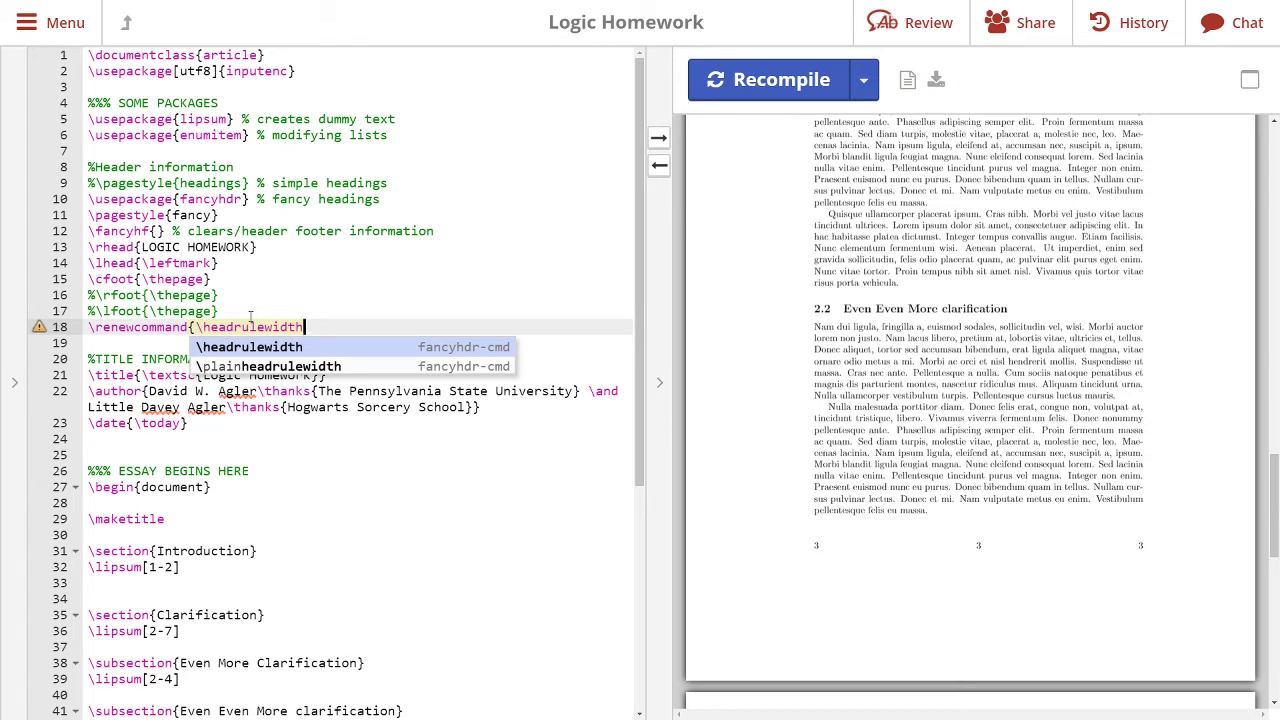
{"action": "key", "text": "Escape"}
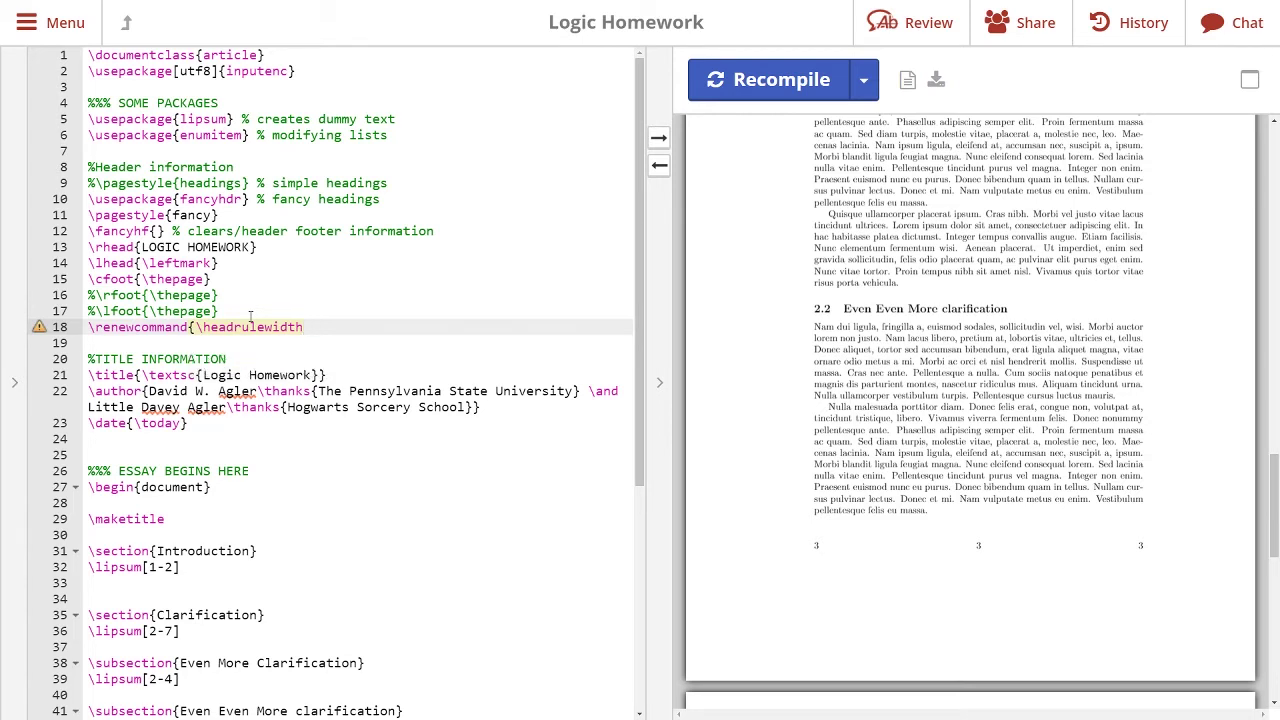
{"action": "type", "text": "}{"}
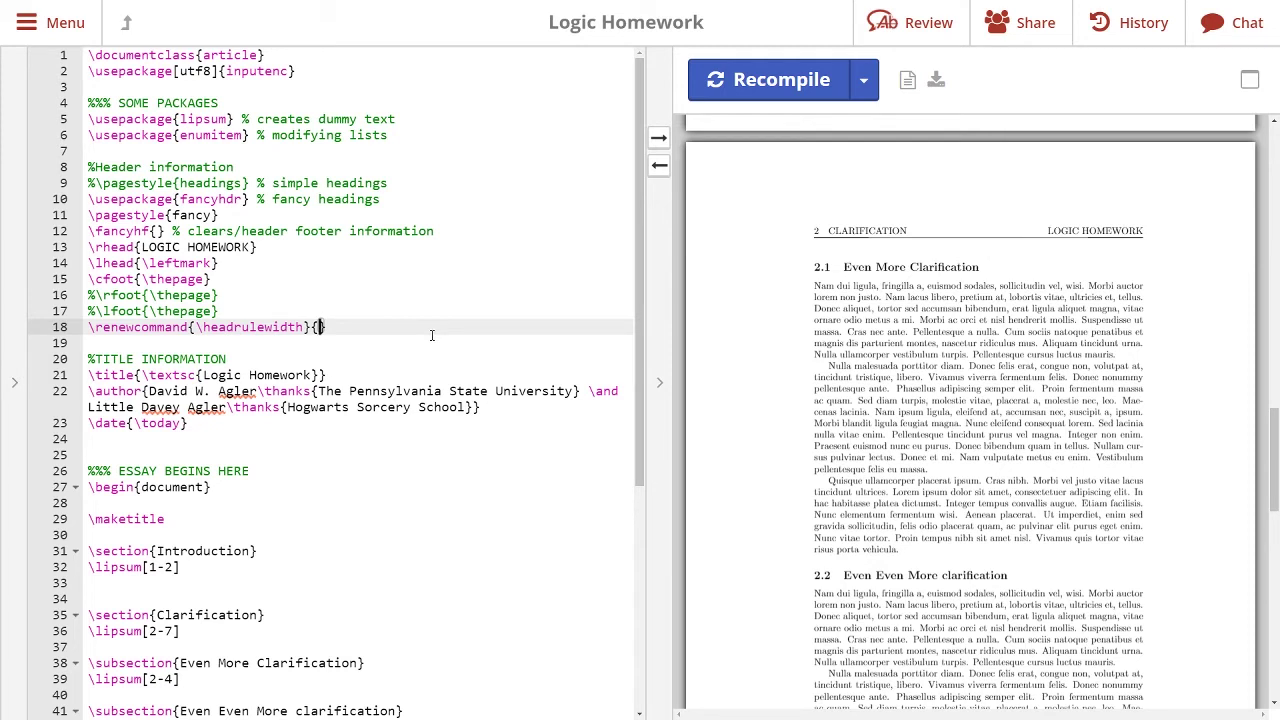
{"action": "type", "text": "2p"}
{"action": "key", "text": "BackSpace"}
{"action": "key", "text": "BackSpace"}
{"action": "type", "text": "5pt"}
{"action": "key", "text": "Right"}
{"action": "left_click_drag", "start_coordinate": [365, 326], "coordinate": [88, 327]}
{"action": "key", "text": "ctrl+c"}
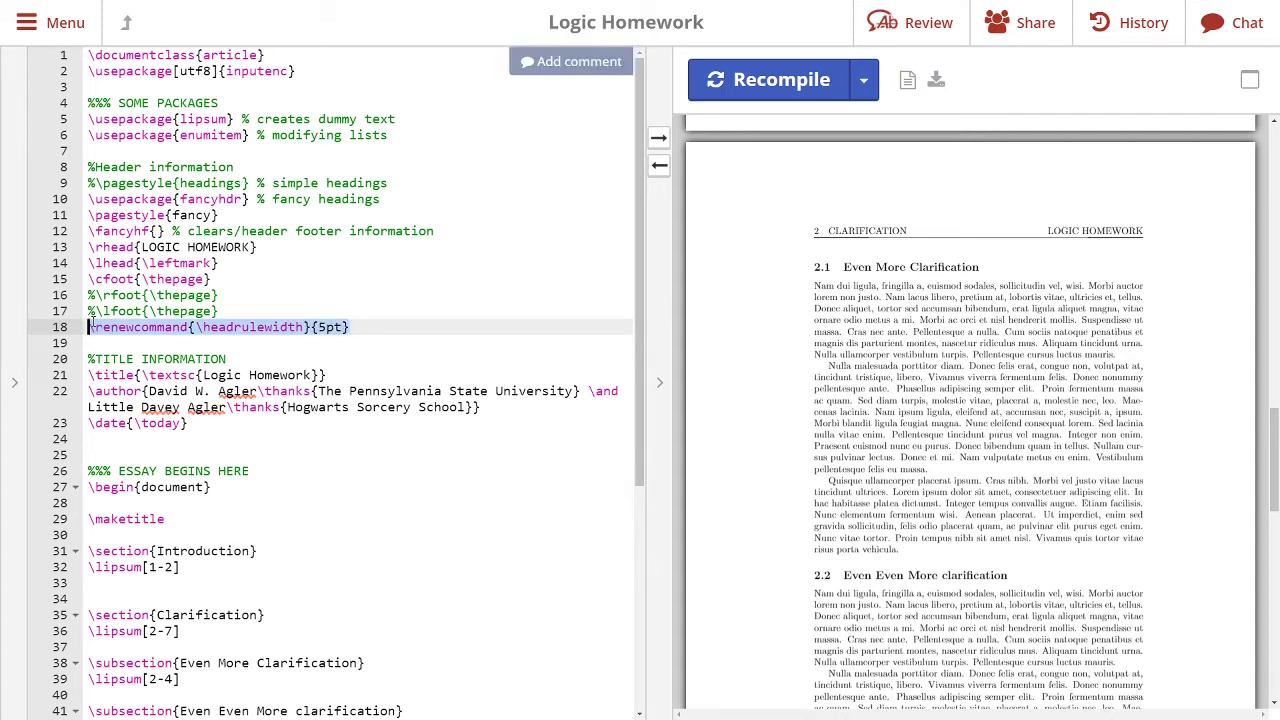
{"action": "scroll", "coordinate": [853, 604], "scroll_direction": "down", "scroll_amount": 4}
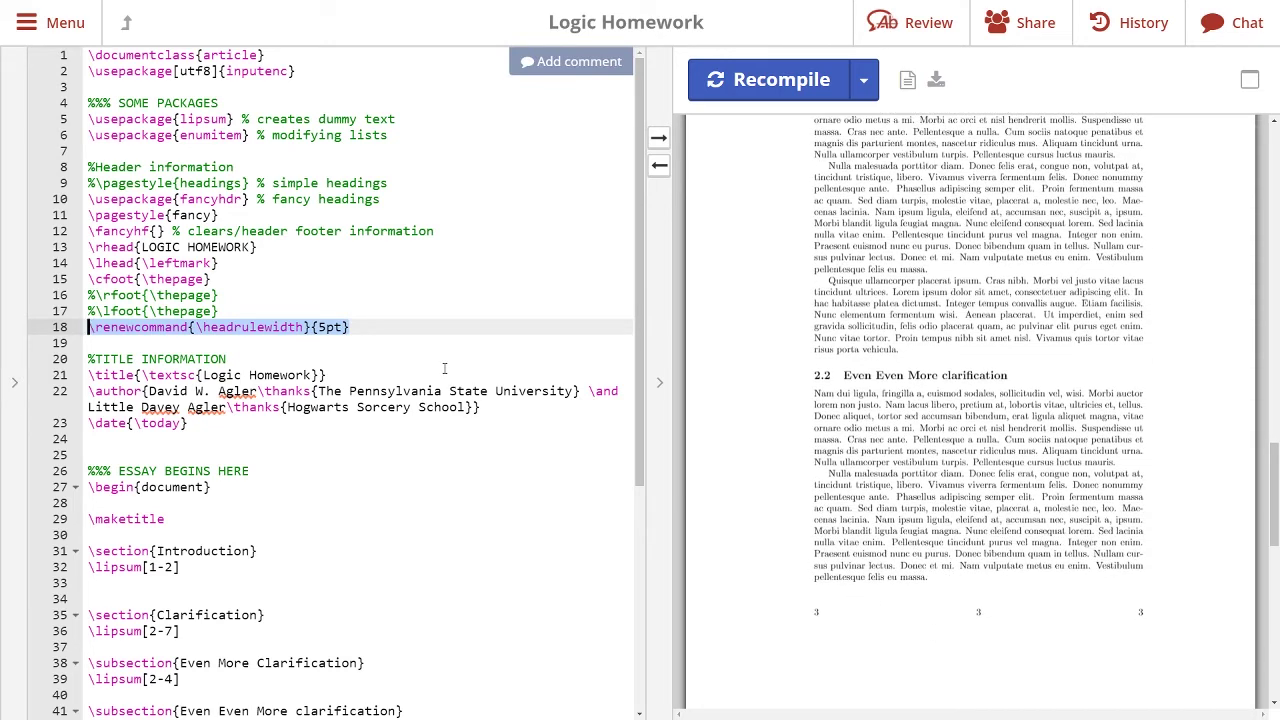
Paste a copy of line 18 as line 19 and edit it to \renewcommand{\footrulewidth}{1pt}
{"action": "key", "text": "End"}
{"action": "key", "text": "Return"}
{"action": "key", "text": "ctrl+v"}
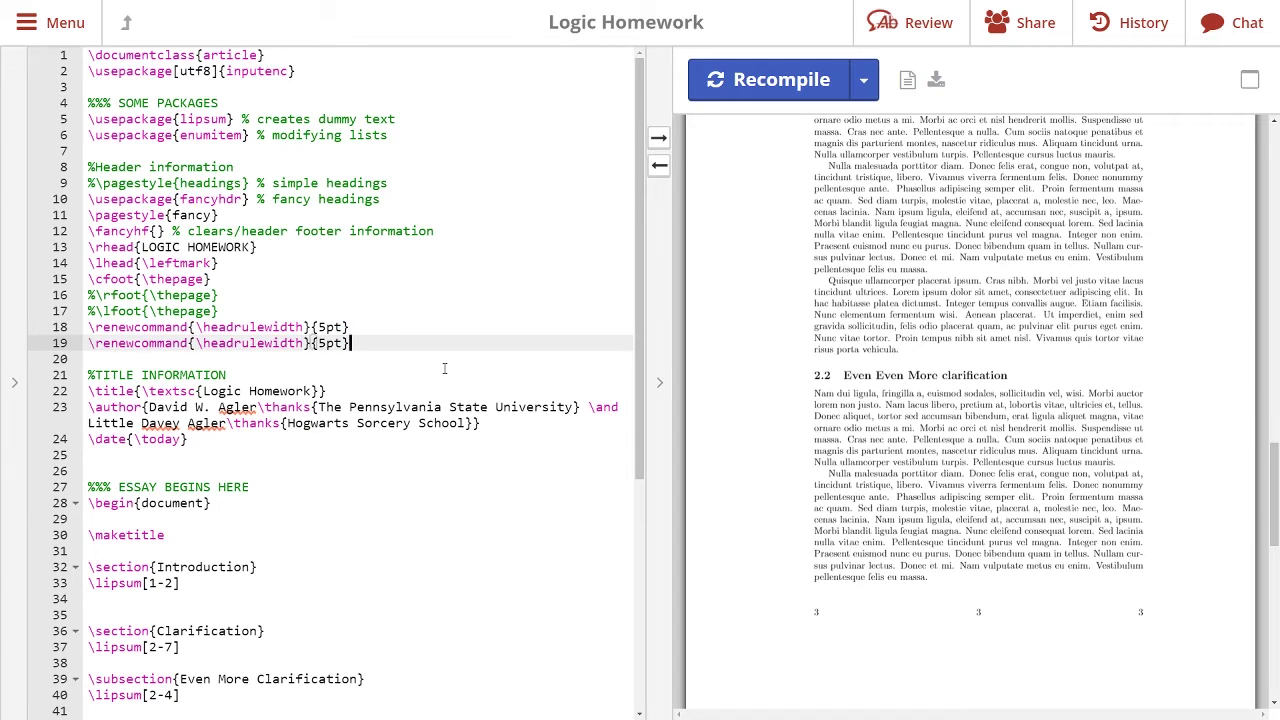
{"action": "key", "text": "Left"}
{"action": "key", "text": "Left"}
{"action": "key", "text": "Left"}
{"action": "key", "text": "Left"}
{"action": "key", "text": "ctrl+Left"}
{"action": "key", "text": "ctrl+Right"}
{"action": "key", "text": "Left"}
{"action": "key", "text": "Left"}
{"action": "key", "text": "BackSpace"}
{"action": "key", "text": "BackSpace"}
{"action": "key", "text": "BackSpace"}
{"action": "key", "text": "BackSpace"}
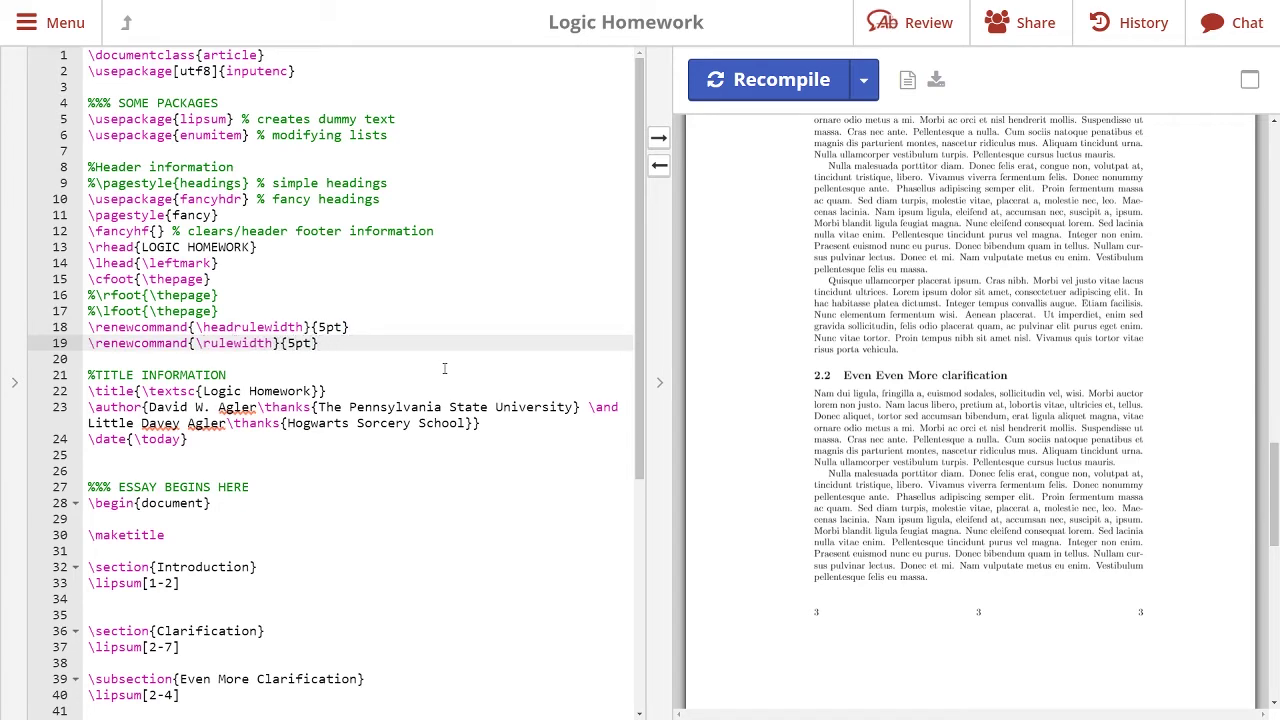
{"action": "type", "text": "foot"}
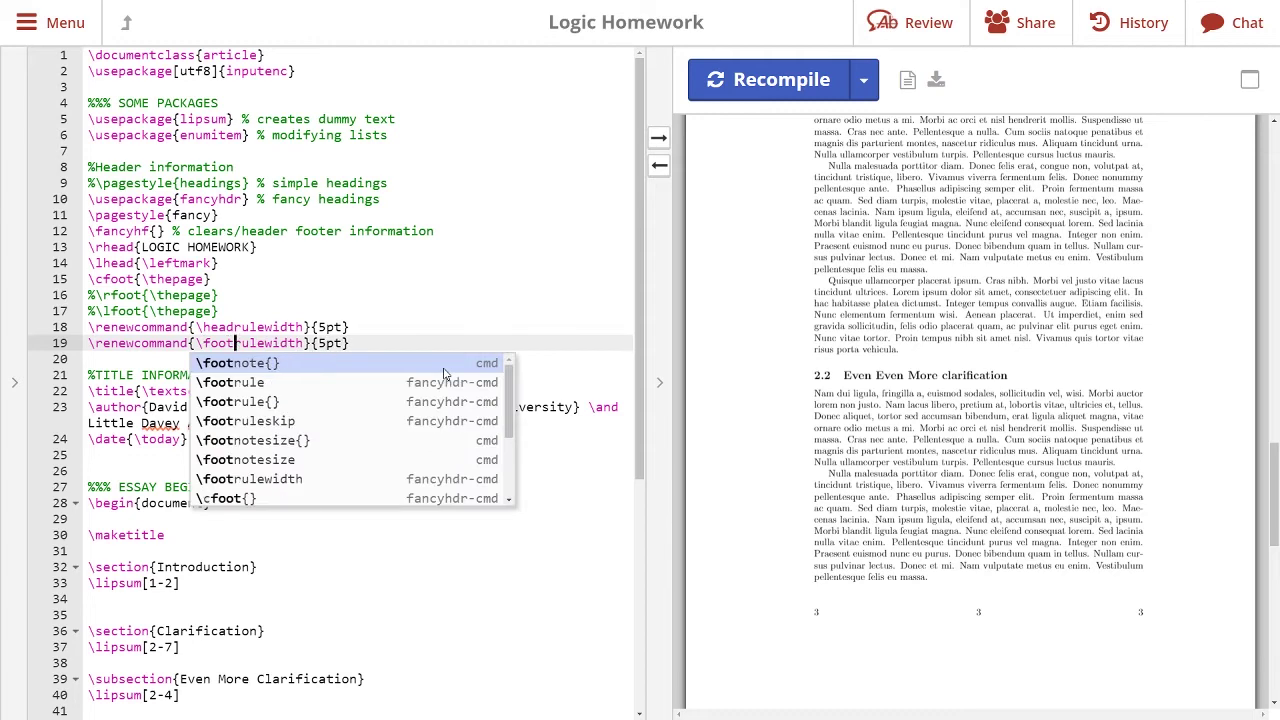
{"action": "key", "text": "End"}
{"action": "key", "text": "Left"}
{"action": "key", "text": "Left"}
{"action": "key", "text": "Left"}
{"action": "key", "text": "Left"}
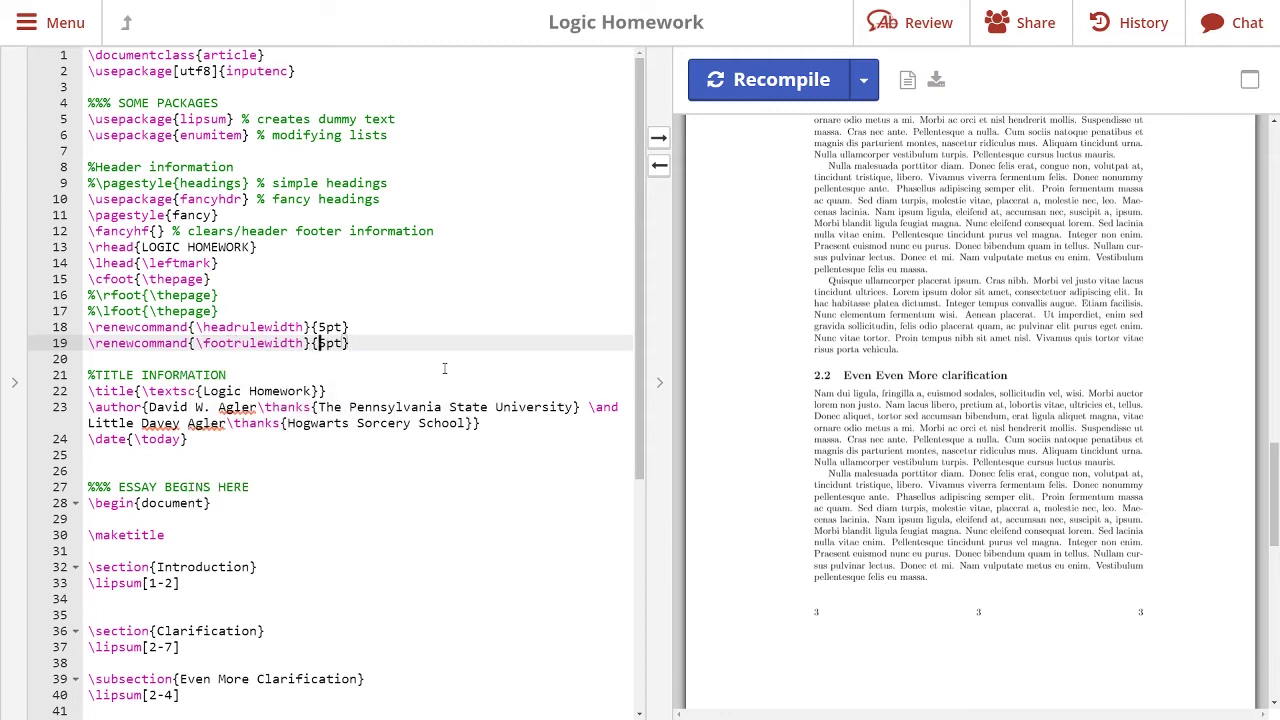
{"action": "key", "text": "Delete"}
{"action": "type", "text": "1"}
{"action": "scroll", "coordinate": [1186, 614], "scroll_direction": "up", "scroll_amount": 3}
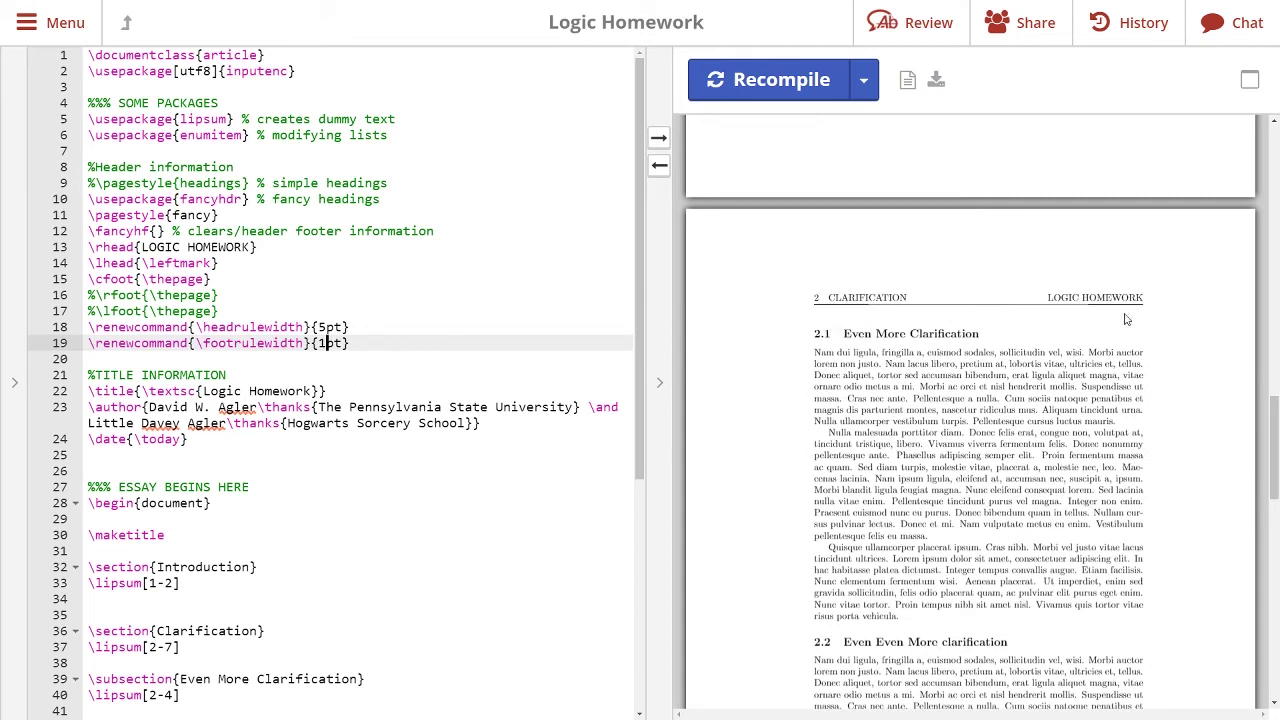
Recompile to preview the 5pt header rule and 1pt footer rule
{"action": "left_click", "coordinate": [783, 83]}
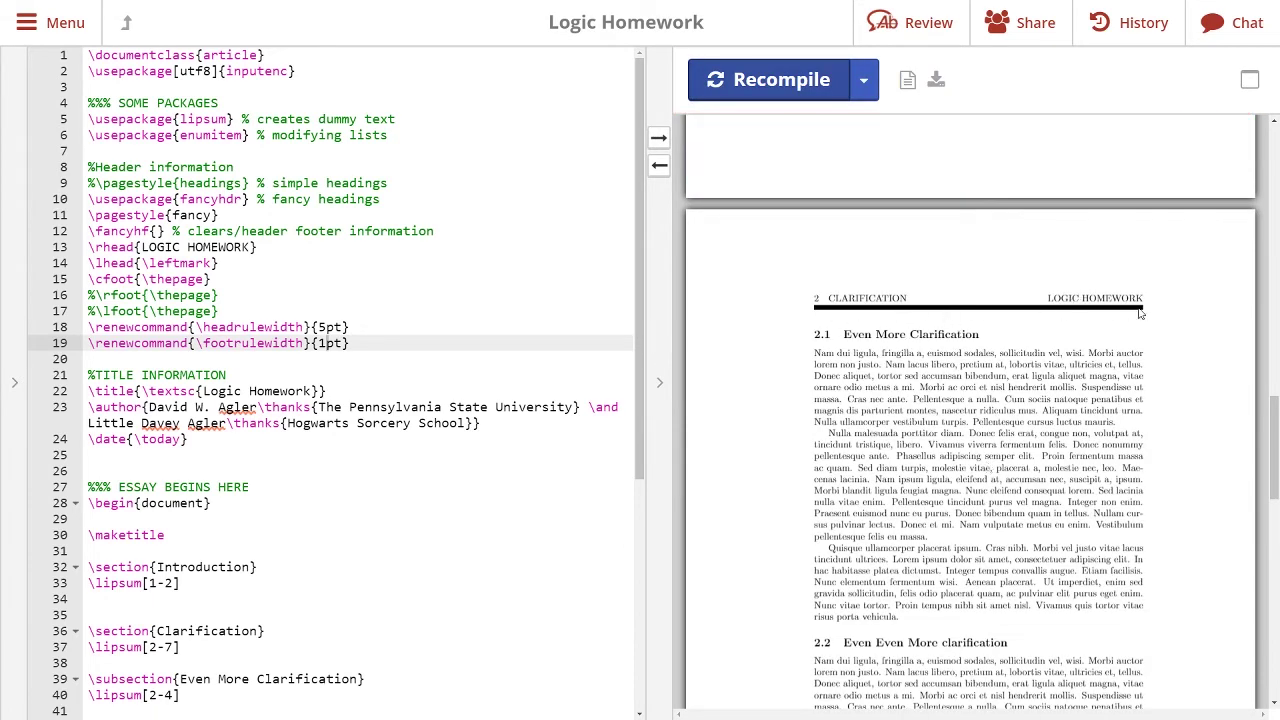
{"action": "scroll", "coordinate": [1134, 330], "scroll_direction": "down", "scroll_amount": 5}
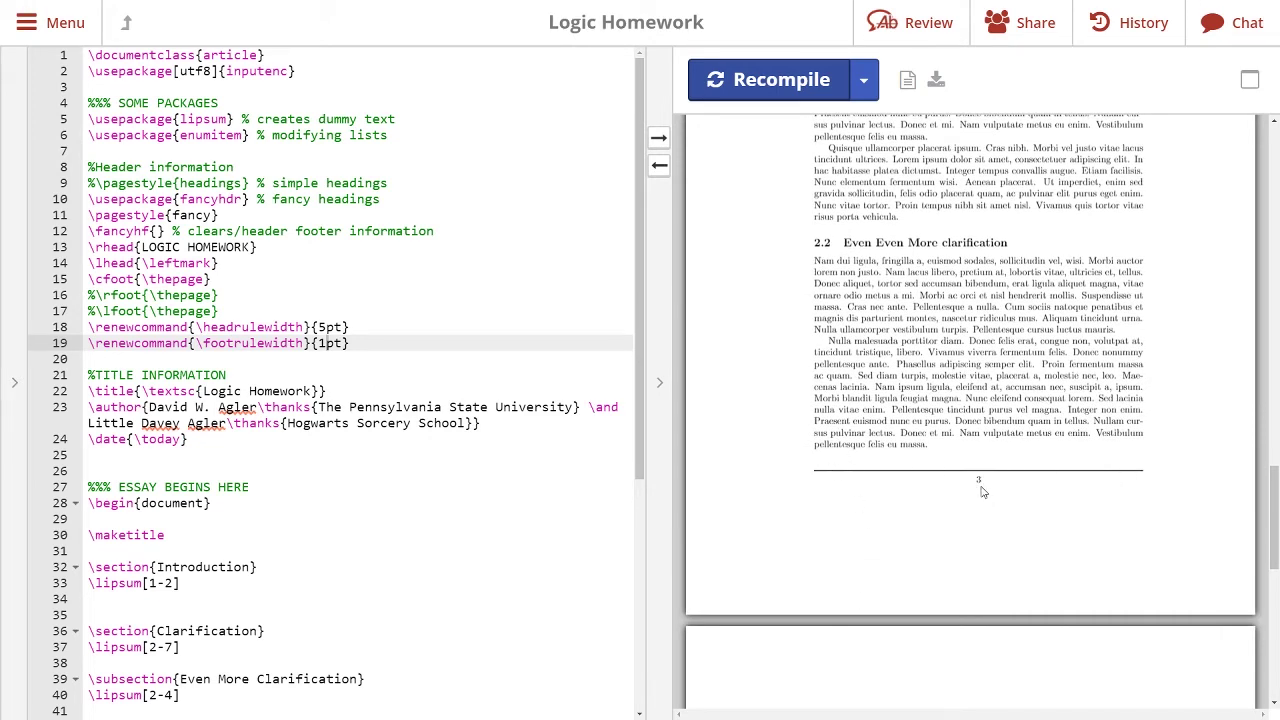
{"action": "scroll", "coordinate": [958, 505], "scroll_direction": "up", "scroll_amount": 5}
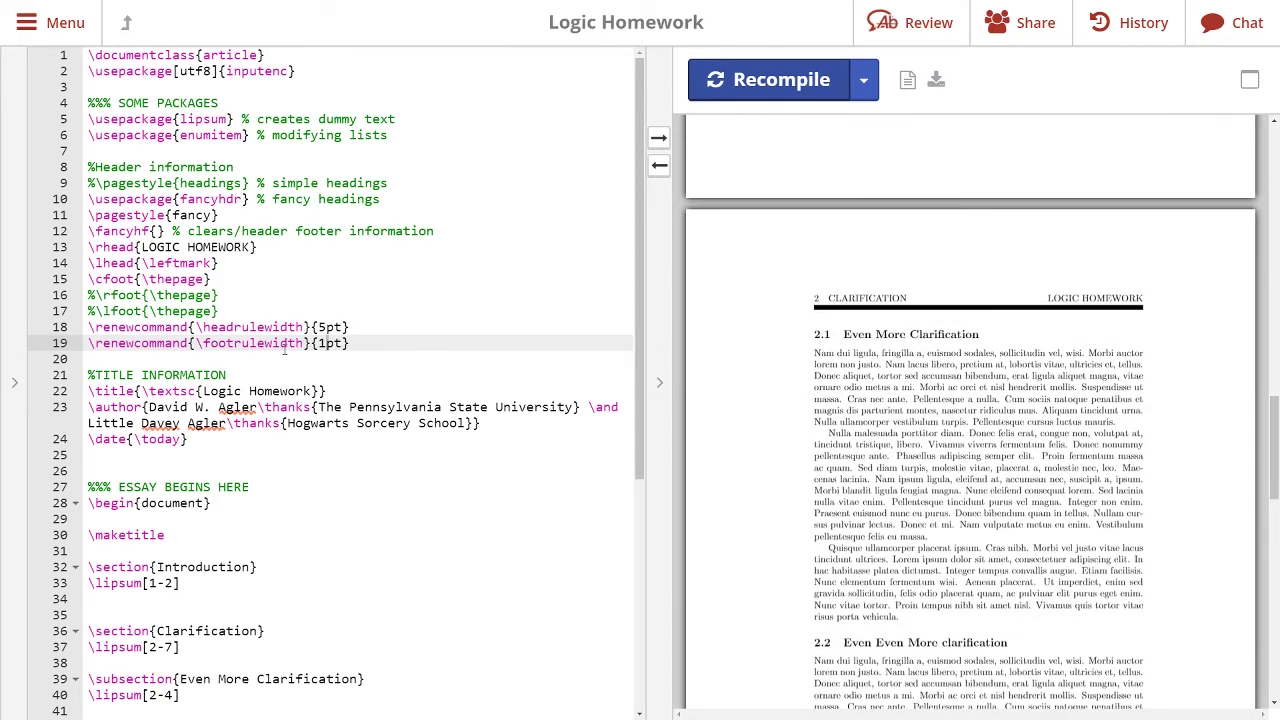
Change the header rule width on line 18 from 5pt to 2pt and recompile
{"action": "left_click", "coordinate": [320, 327]}
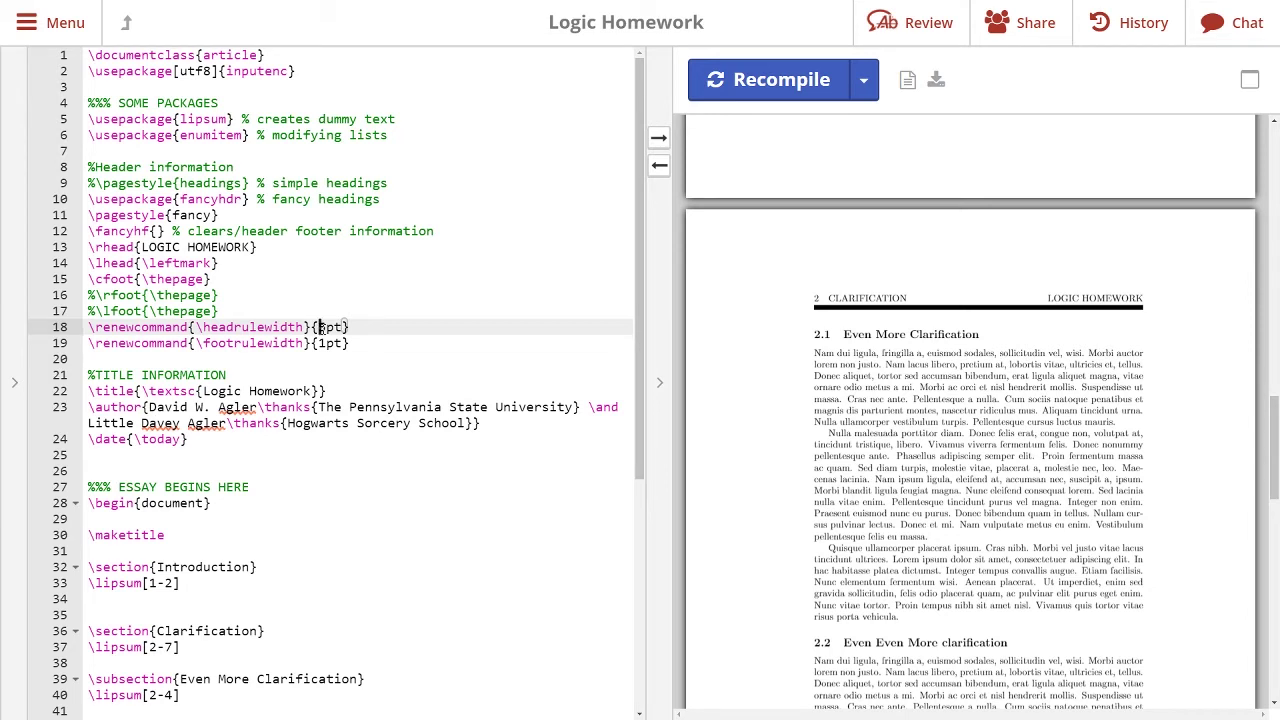
{"action": "key", "text": "Delete"}
{"action": "type", "text": "2"}
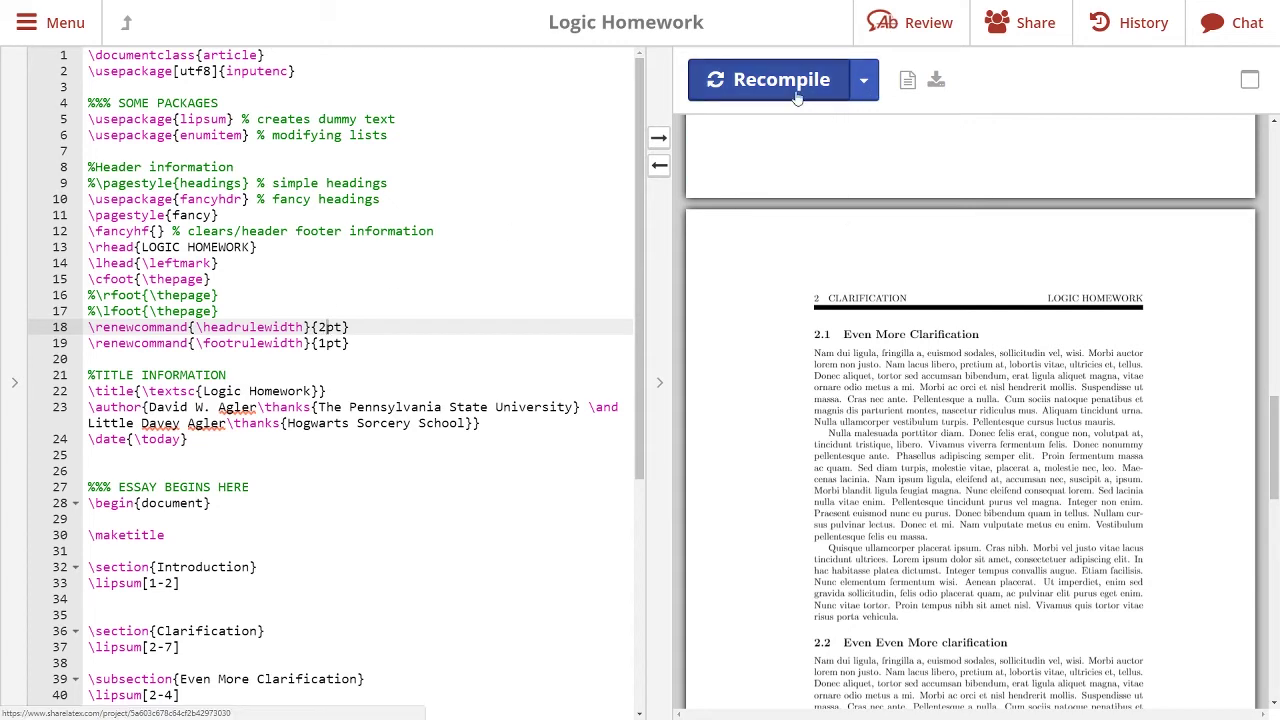
{"action": "left_click", "coordinate": [766, 79]}
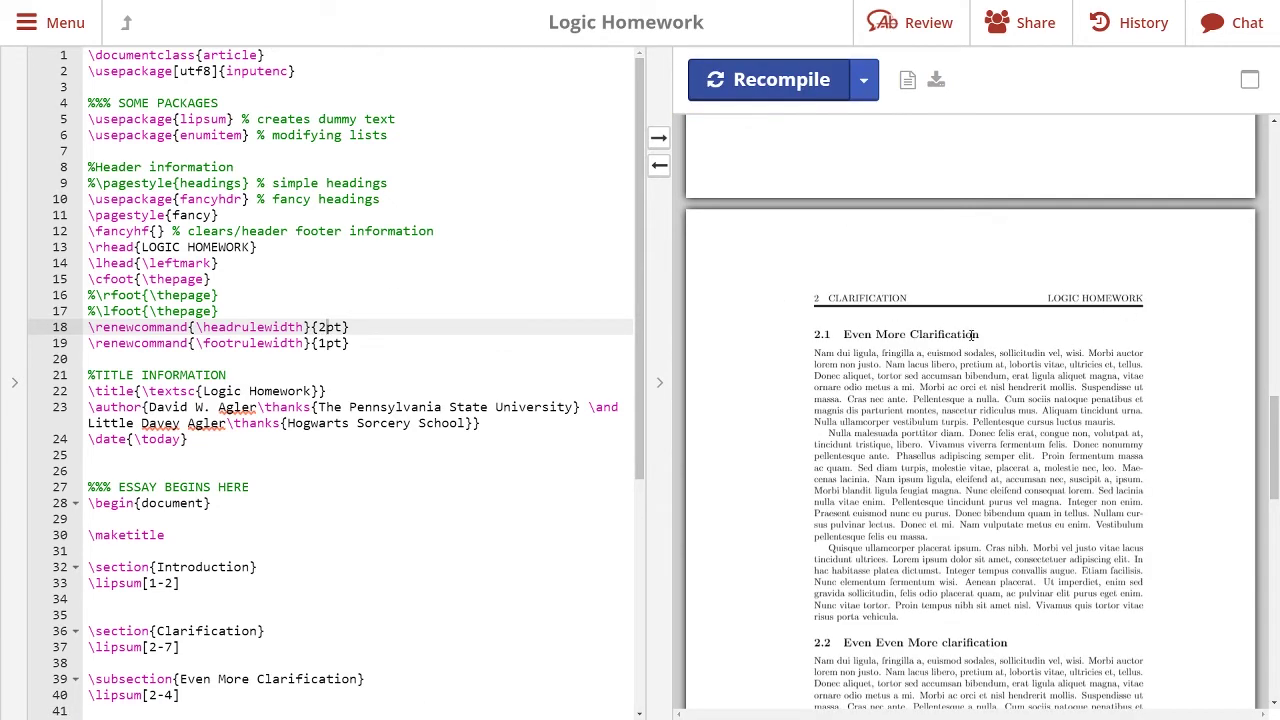
{"action": "scroll", "coordinate": [973, 336], "scroll_direction": "down", "scroll_amount": 1}
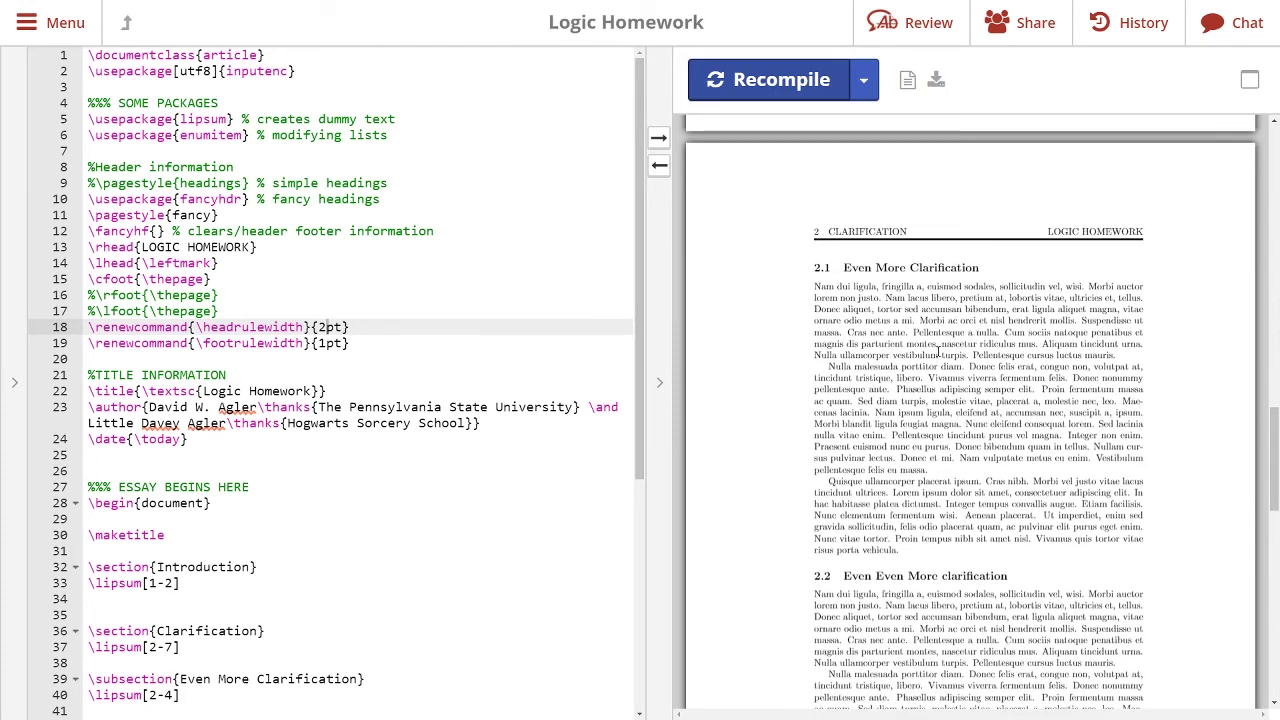
{"action": "scroll", "coordinate": [960, 360], "scroll_direction": "down", "scroll_amount": 2}
{"action": "scroll", "coordinate": [1016, 388], "scroll_direction": "up", "scroll_amount": 1}
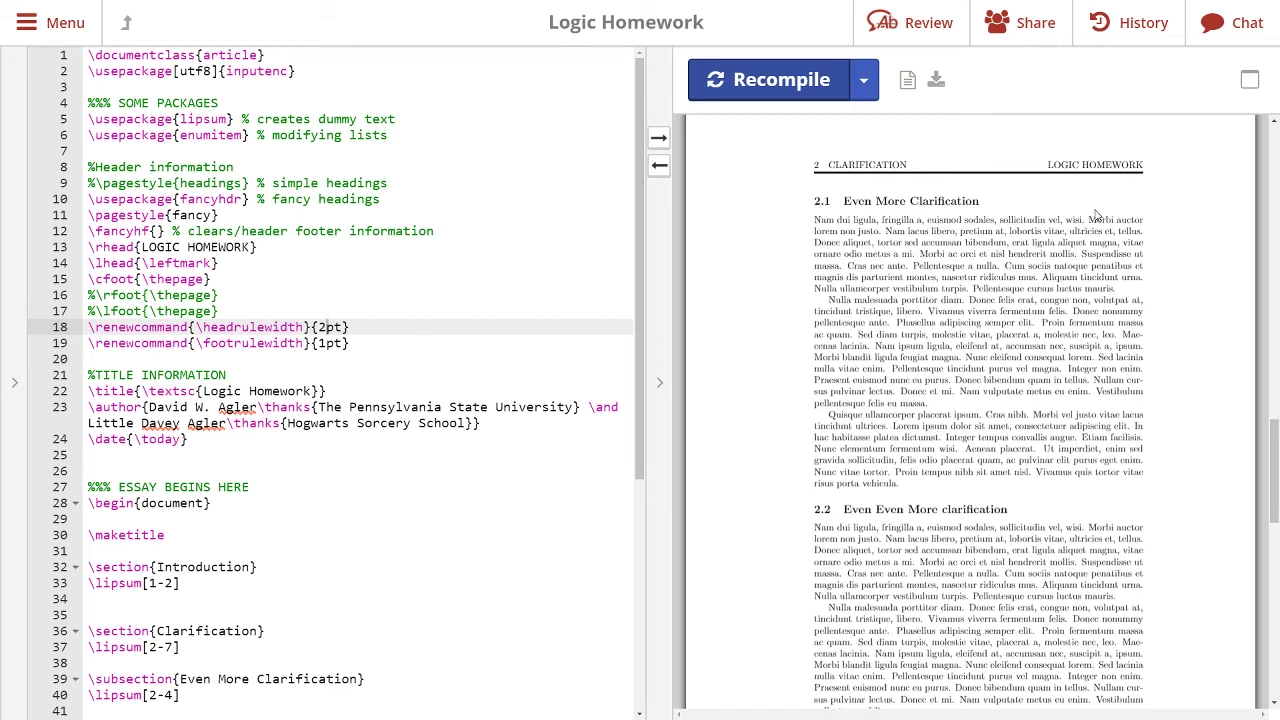
{"action": "scroll", "coordinate": [1095, 241], "scroll_direction": "down", "scroll_amount": 5}
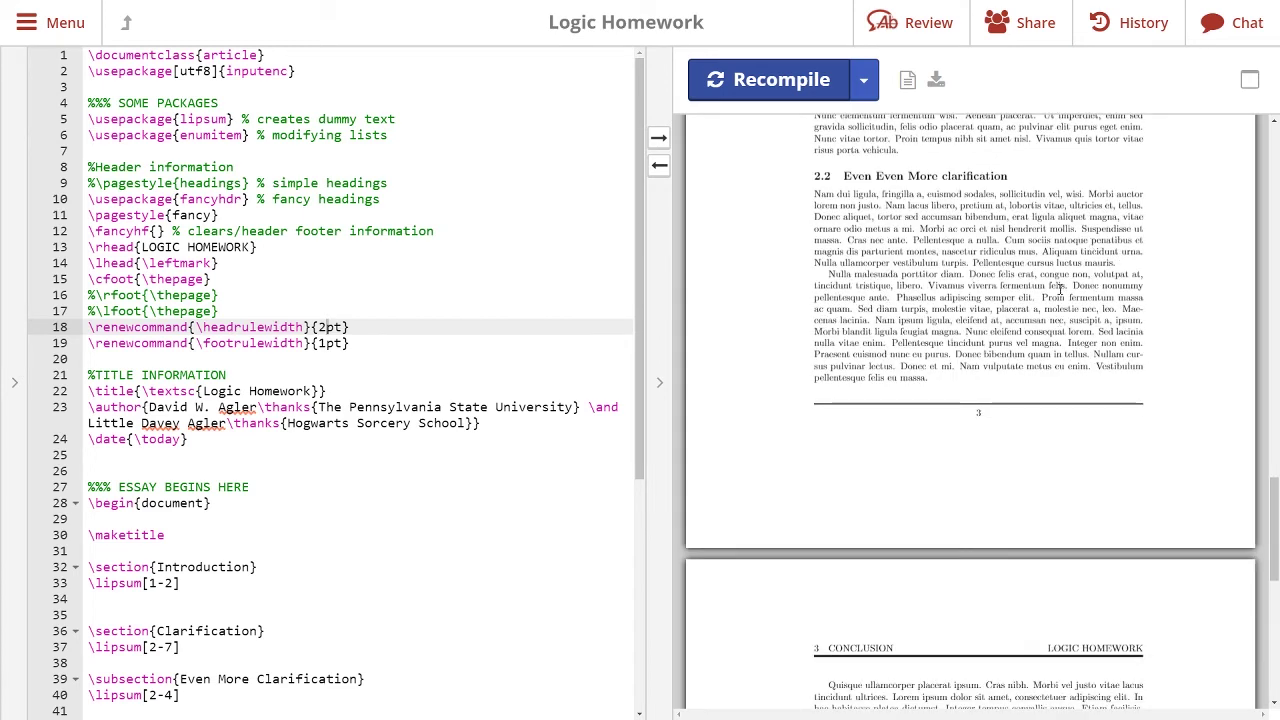
{"action": "scroll", "coordinate": [987, 390], "scroll_direction": "down", "scroll_amount": 8}
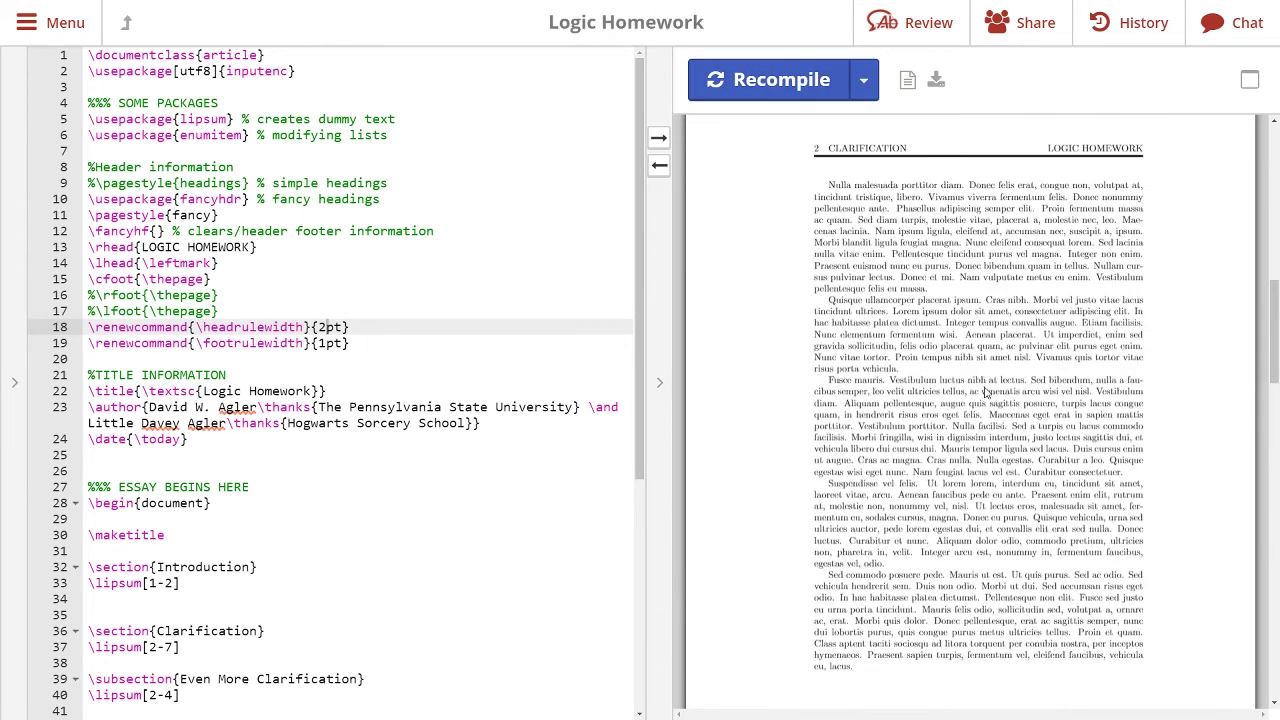
{"action": "scroll", "coordinate": [987, 400], "scroll_direction": "up", "scroll_amount": 20}
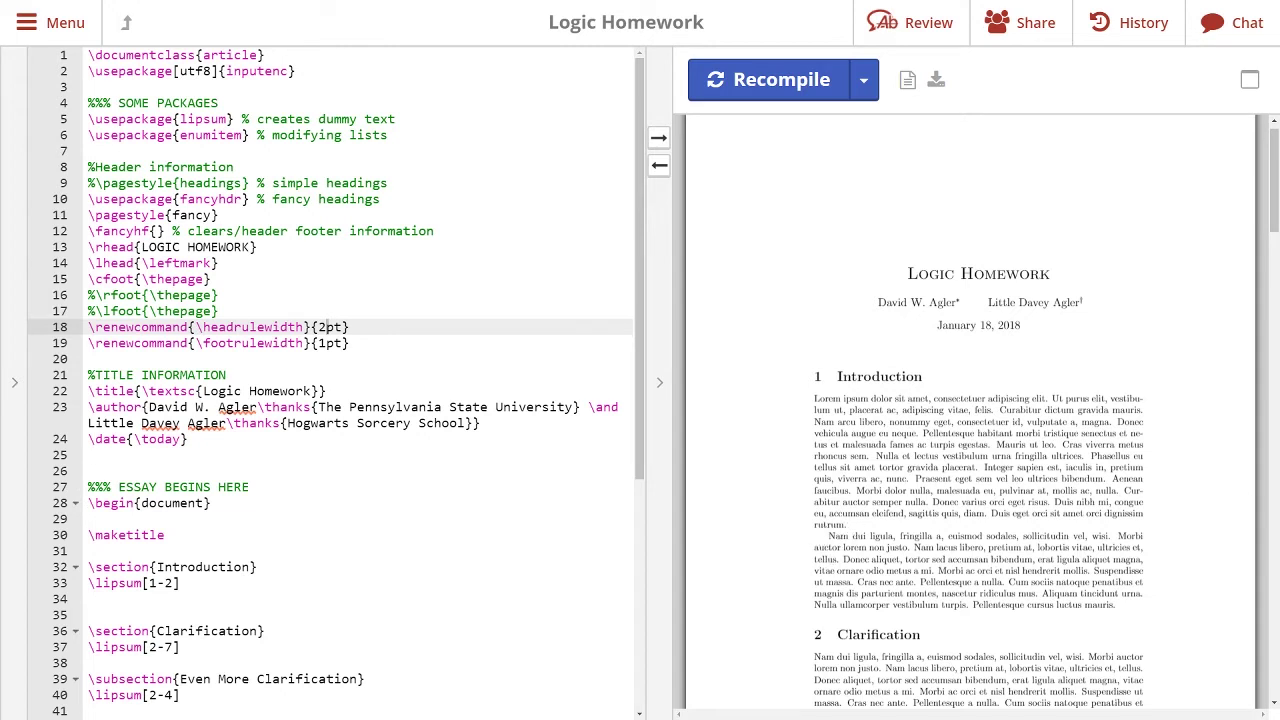
{"action": "left_click", "coordinate": [186, 470]}
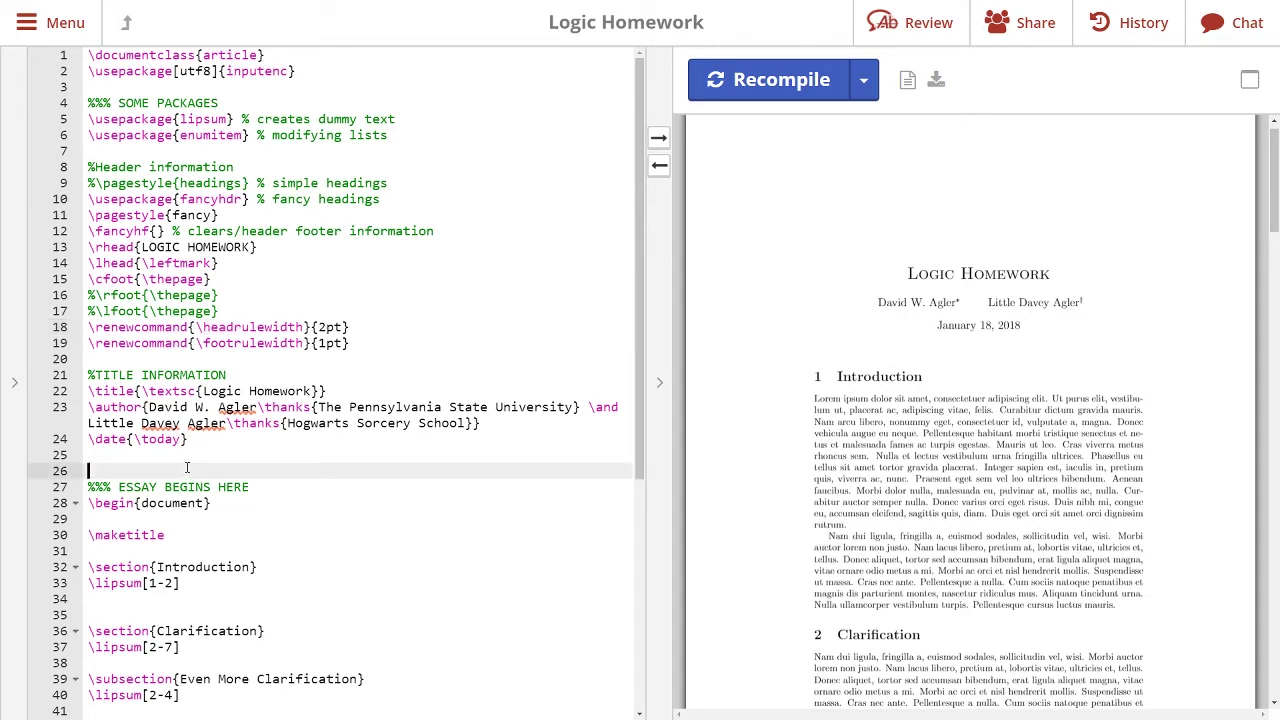
Insert a %%% PARAGRAPH SPACING AND INDENTS comment line in the preamble
{"action": "key", "text": "Return"}
{"action": "key", "text": "Return"}
{"action": "key", "text": "Up"}
{"action": "key", "text": "Up"}
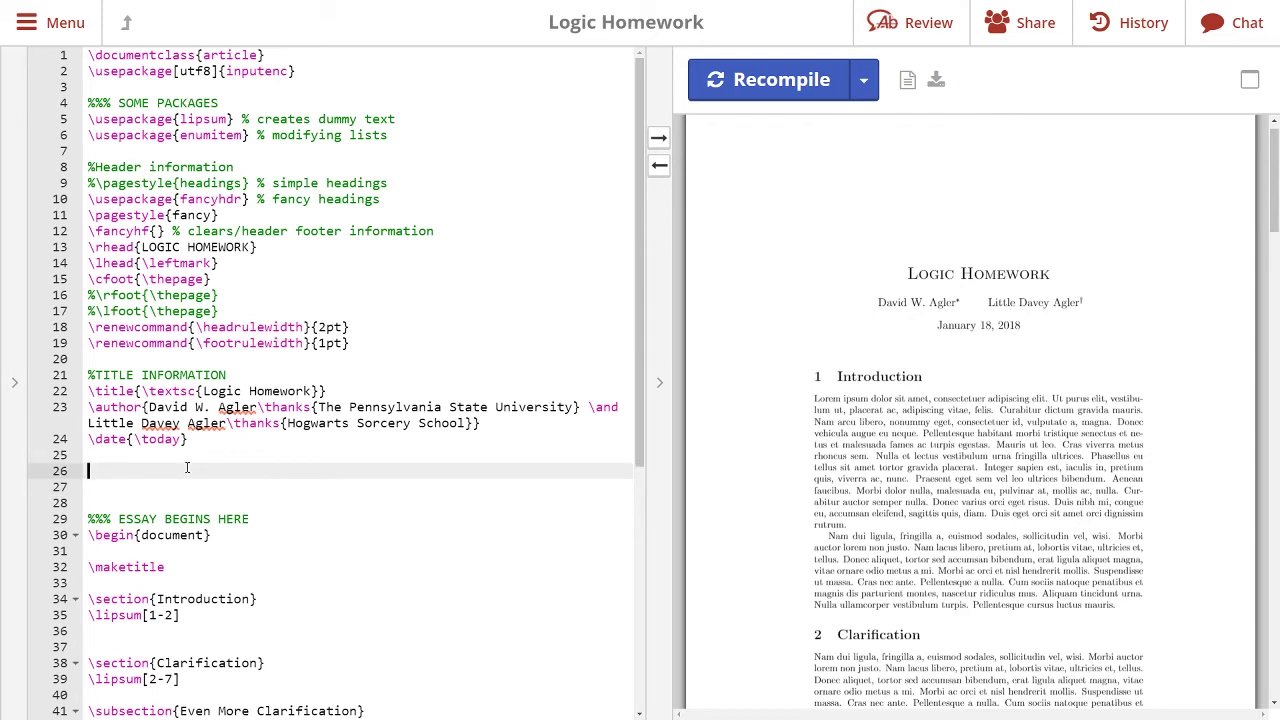
{"action": "type", "text": "%%% PARAGRAPH SPA"}
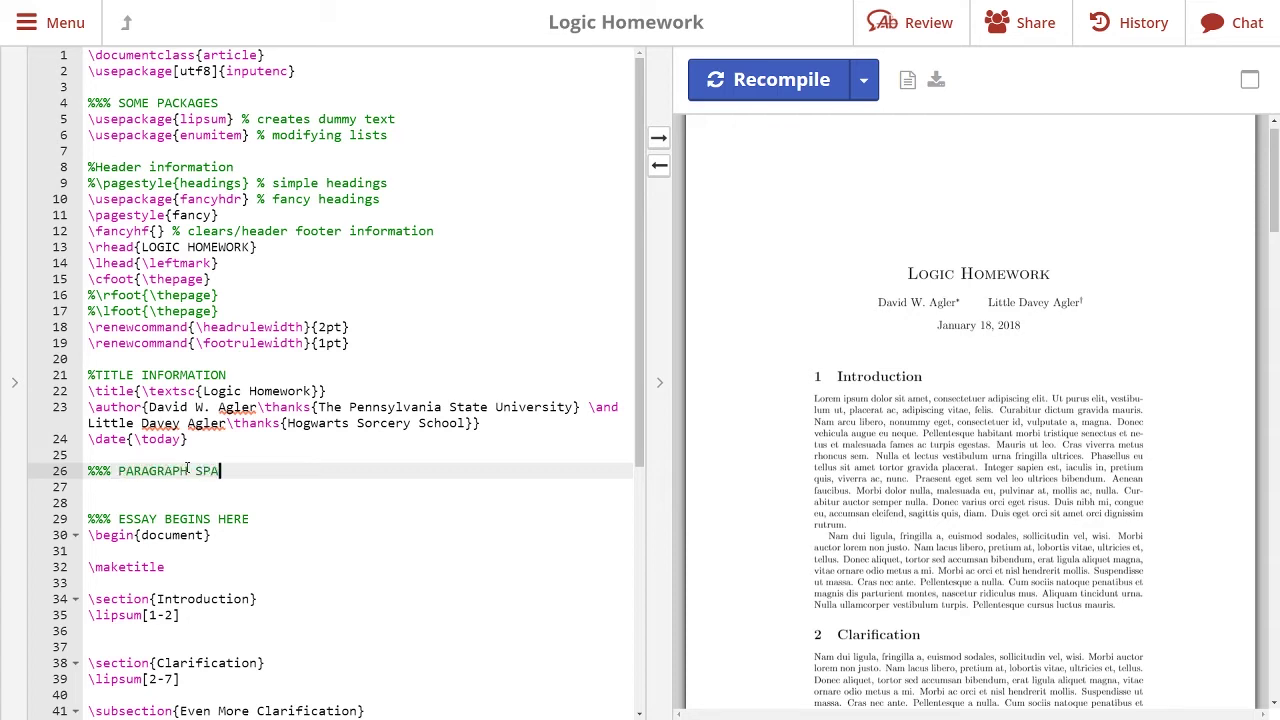
{"action": "type", "text": "CING AND INDENTS"}
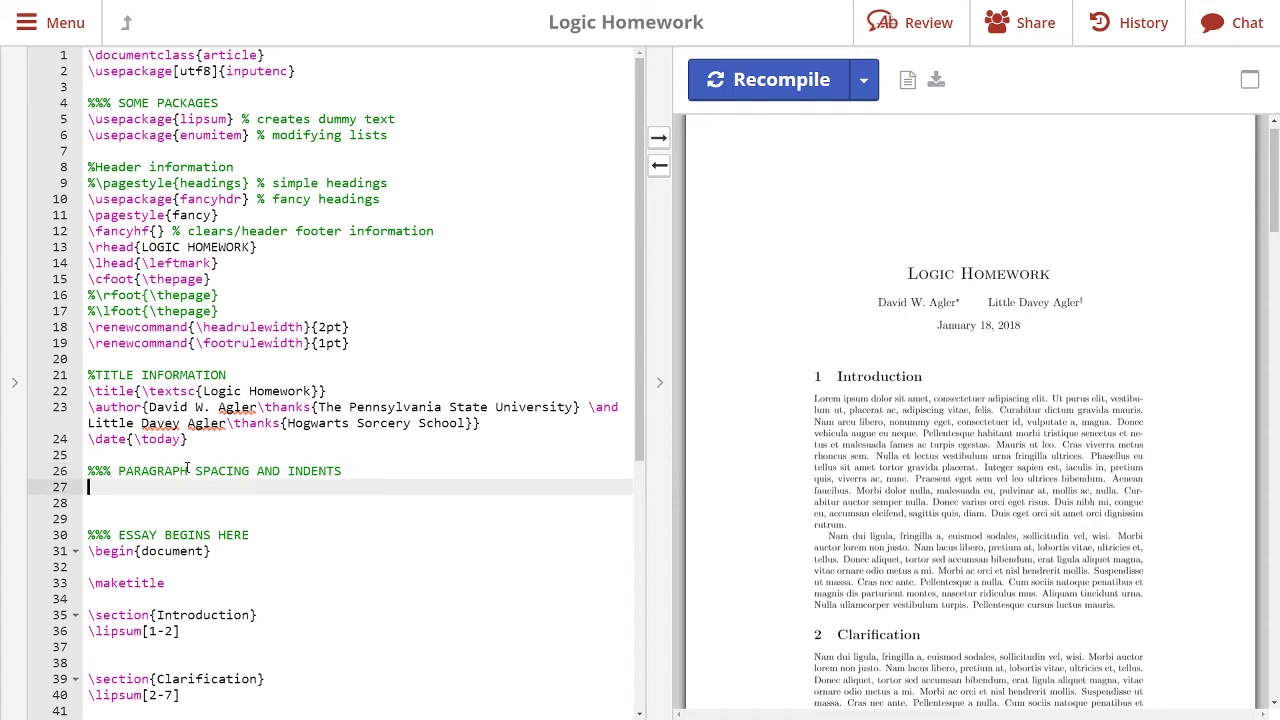
Below that comment, add \setlength{\parindent}{0em}
{"action": "key", "text": "Return"}
{"action": "type", "text": "\\setleng"}
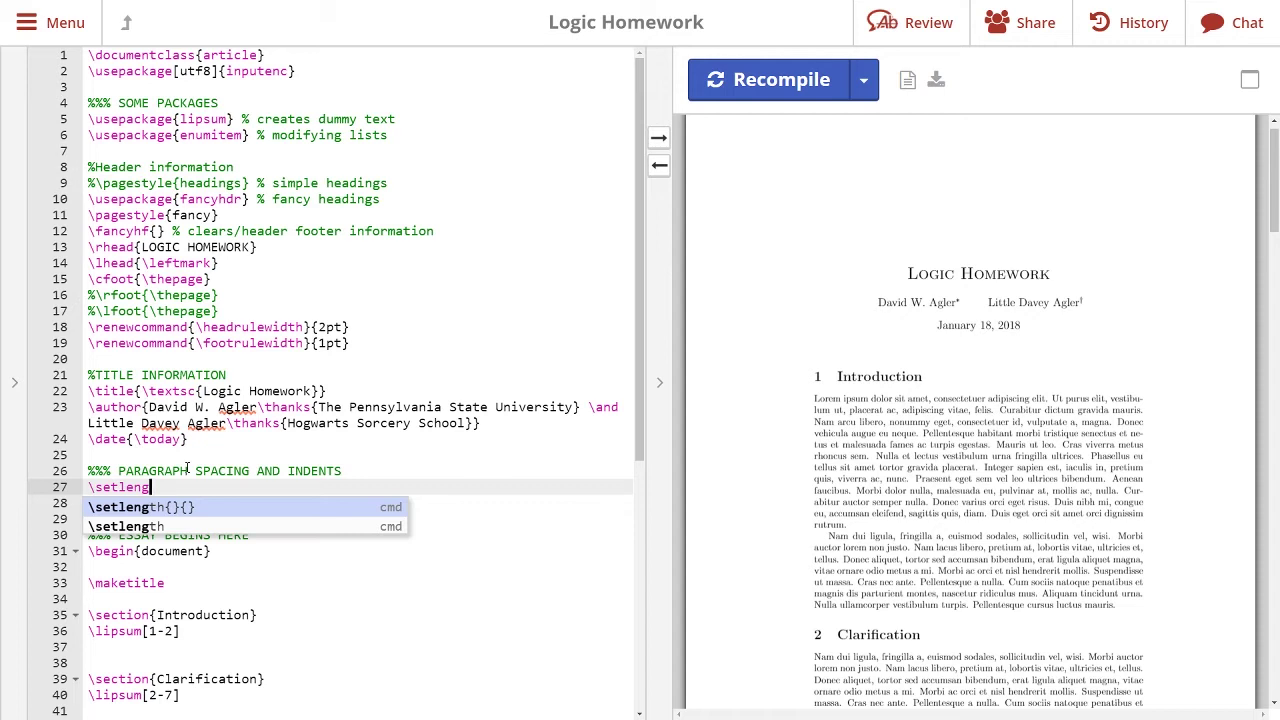
{"action": "key", "text": "Return"}
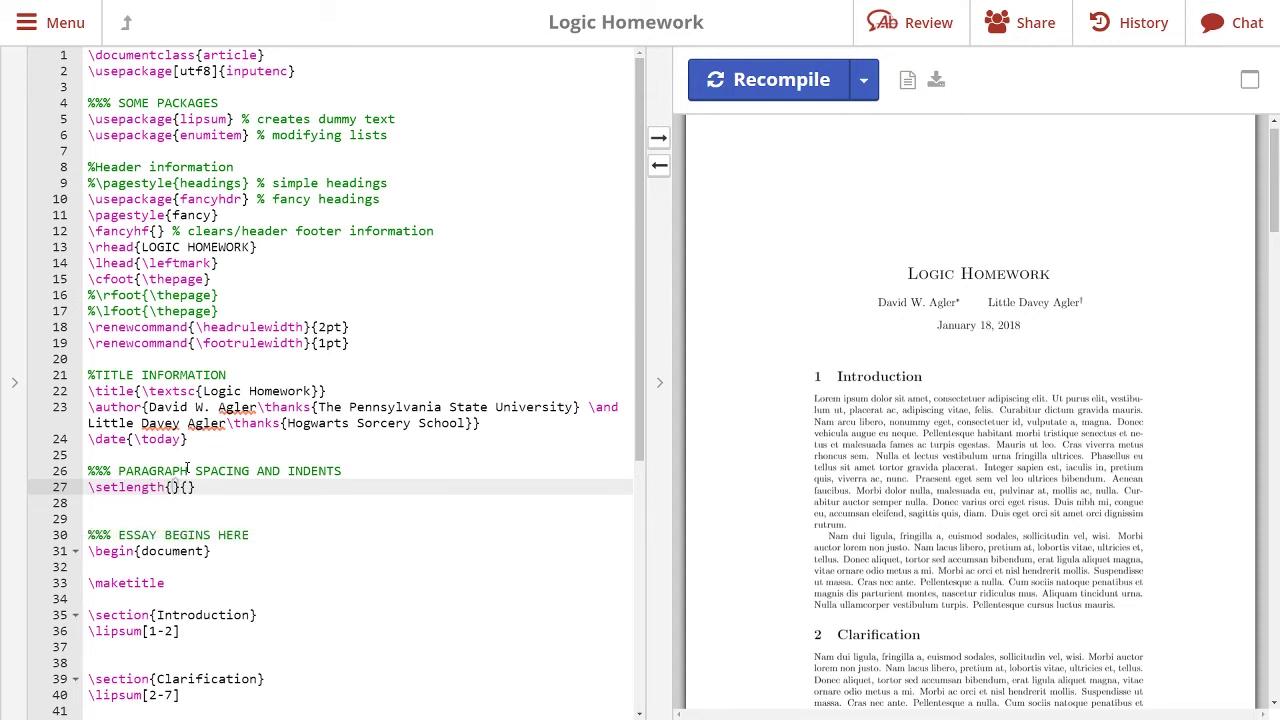
{"action": "type", "text": "\\parin"}
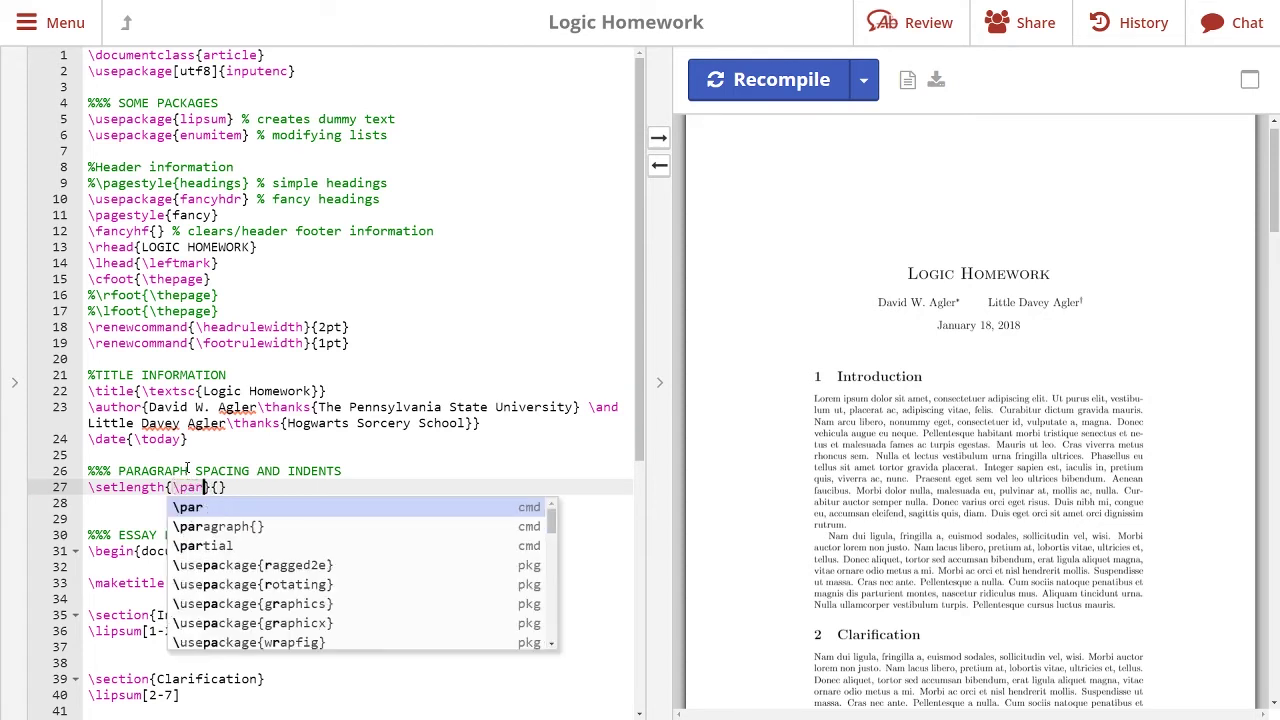
{"action": "type", "text": "dent"}
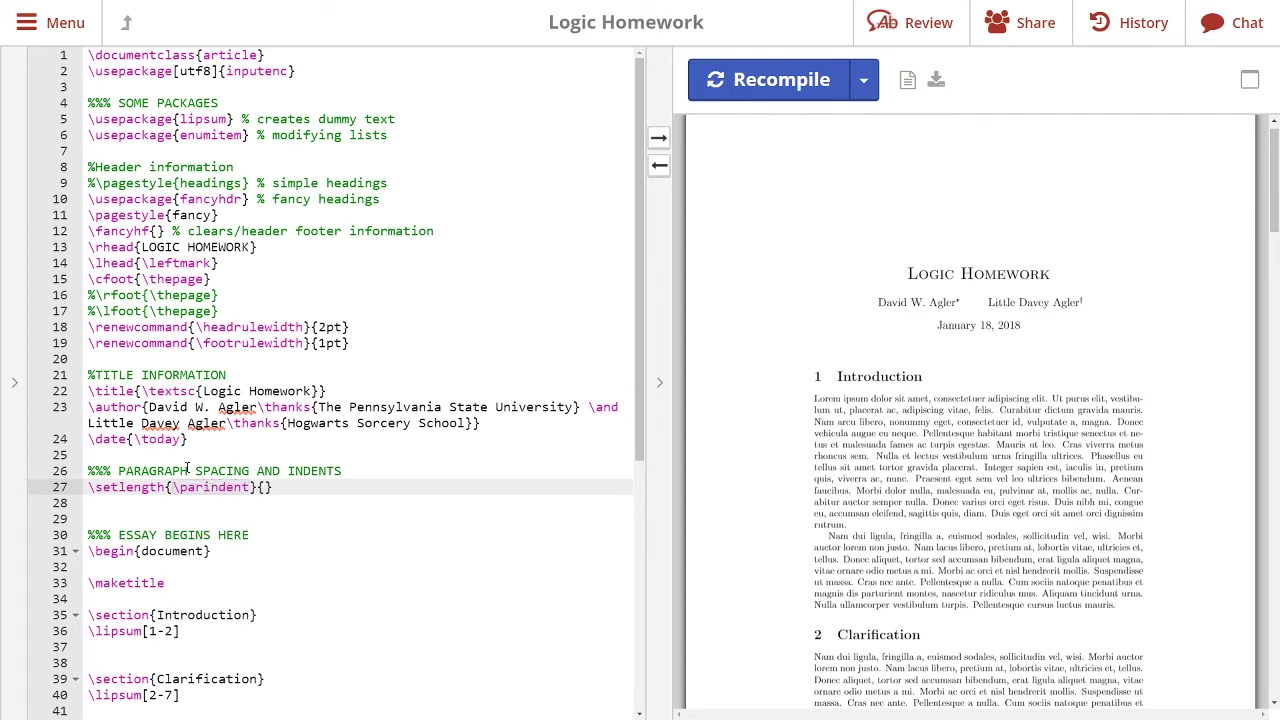
{"action": "key", "text": "Right"}
{"action": "key", "text": "Right"}
{"action": "type", "text": "0em"}
{"action": "key", "text": "Right"}
{"action": "key", "text": "Return"}
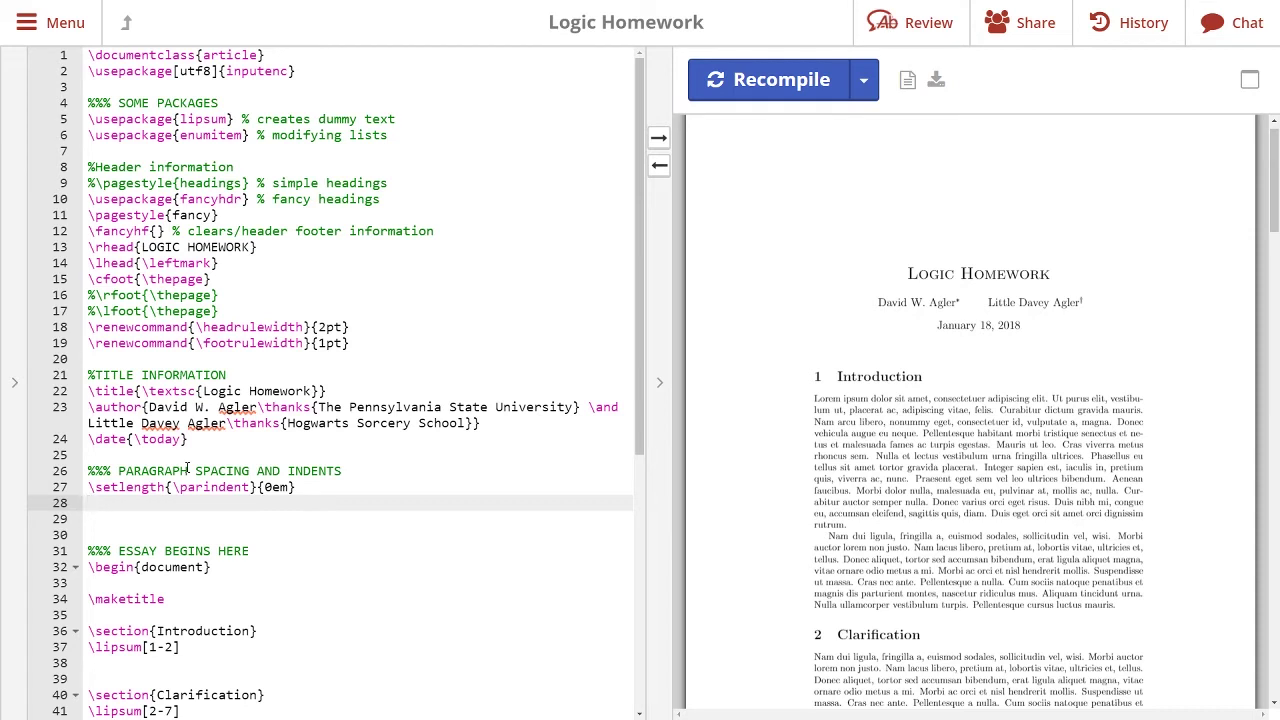
Add \setlength{\parskip}{1em} on line 28 below the 0em indent setting
{"action": "type", "text": "\\setle"}
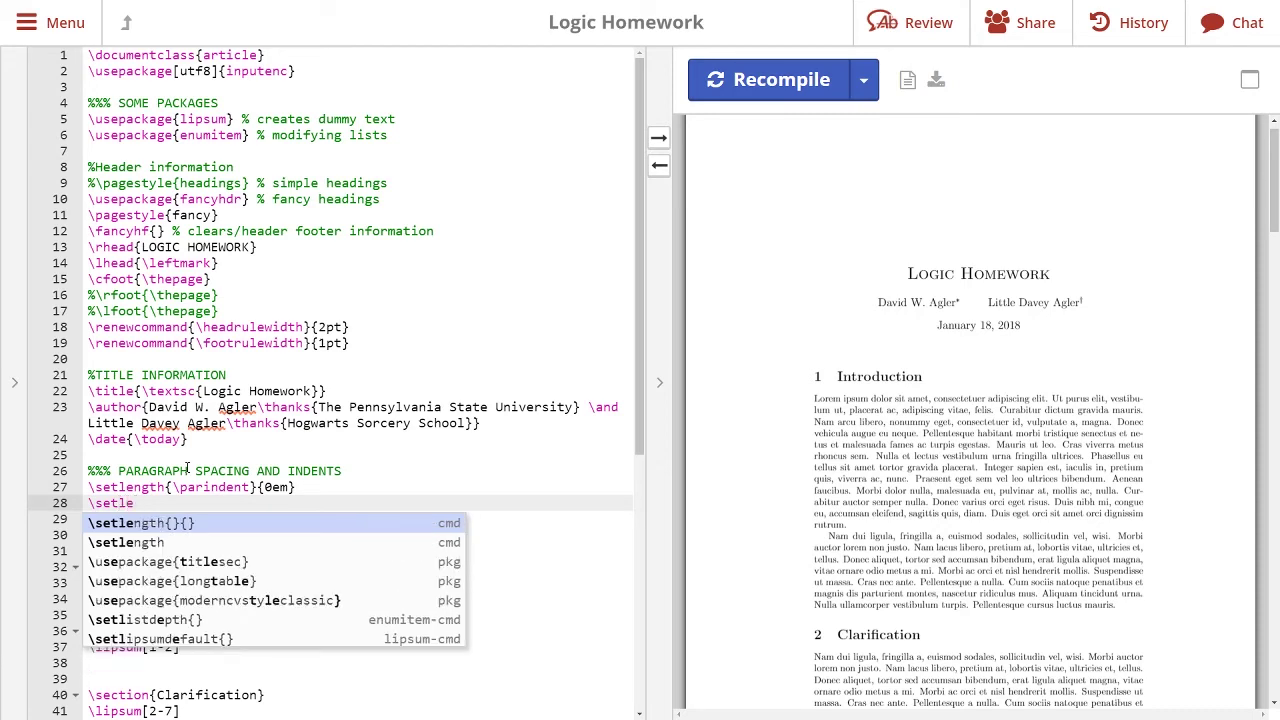
{"action": "key", "text": "Return"}
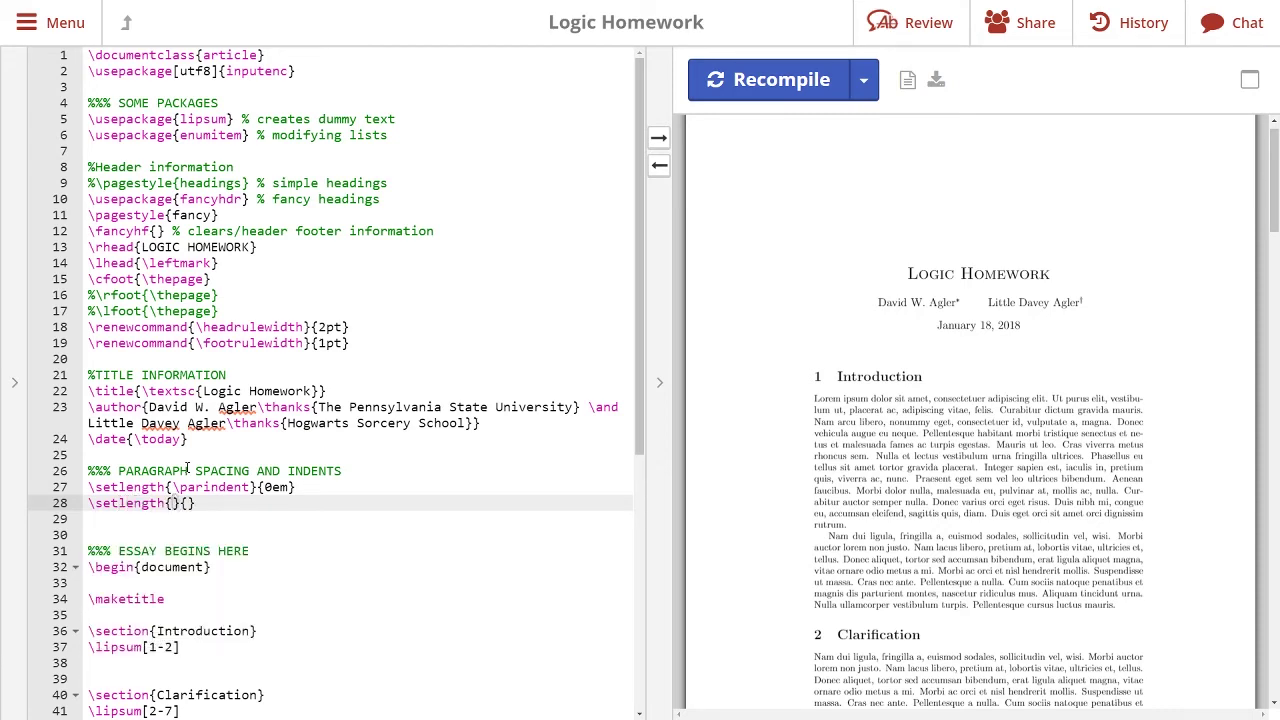
{"action": "type", "text": "\\"}
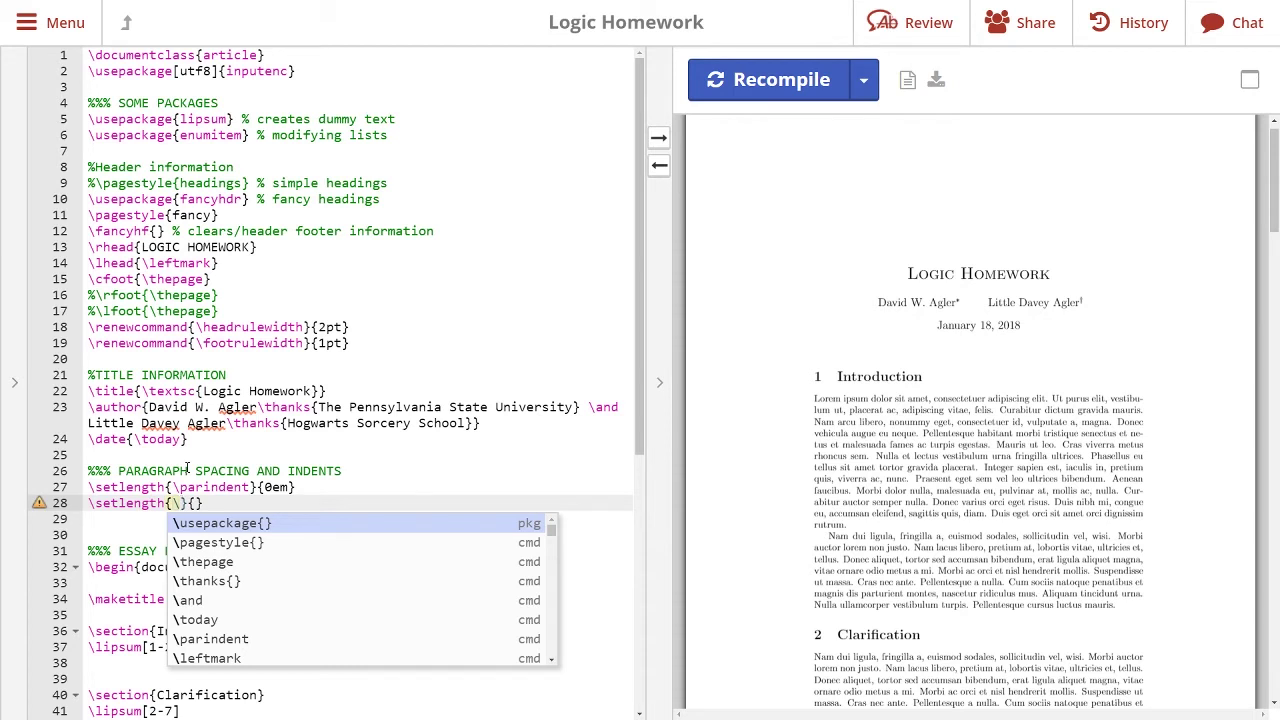
{"action": "type", "text": "parskip"}
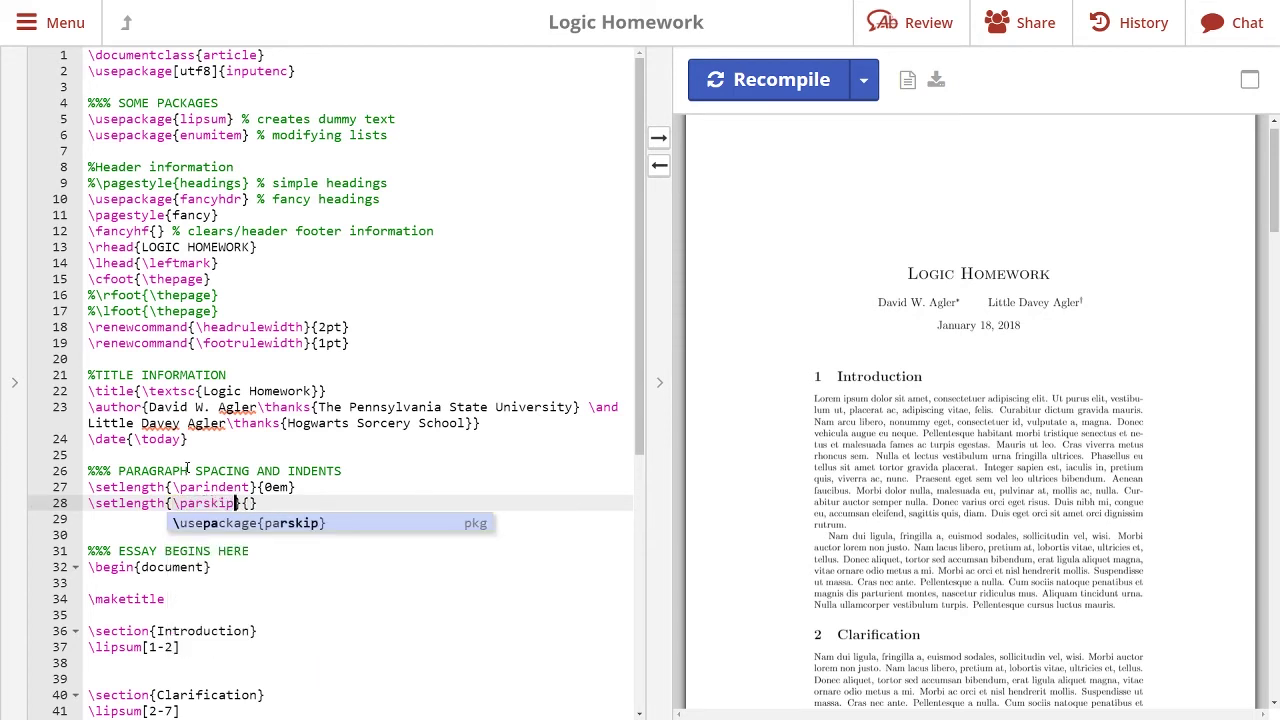
{"action": "key", "text": "Right"}
{"action": "key", "text": "Right"}
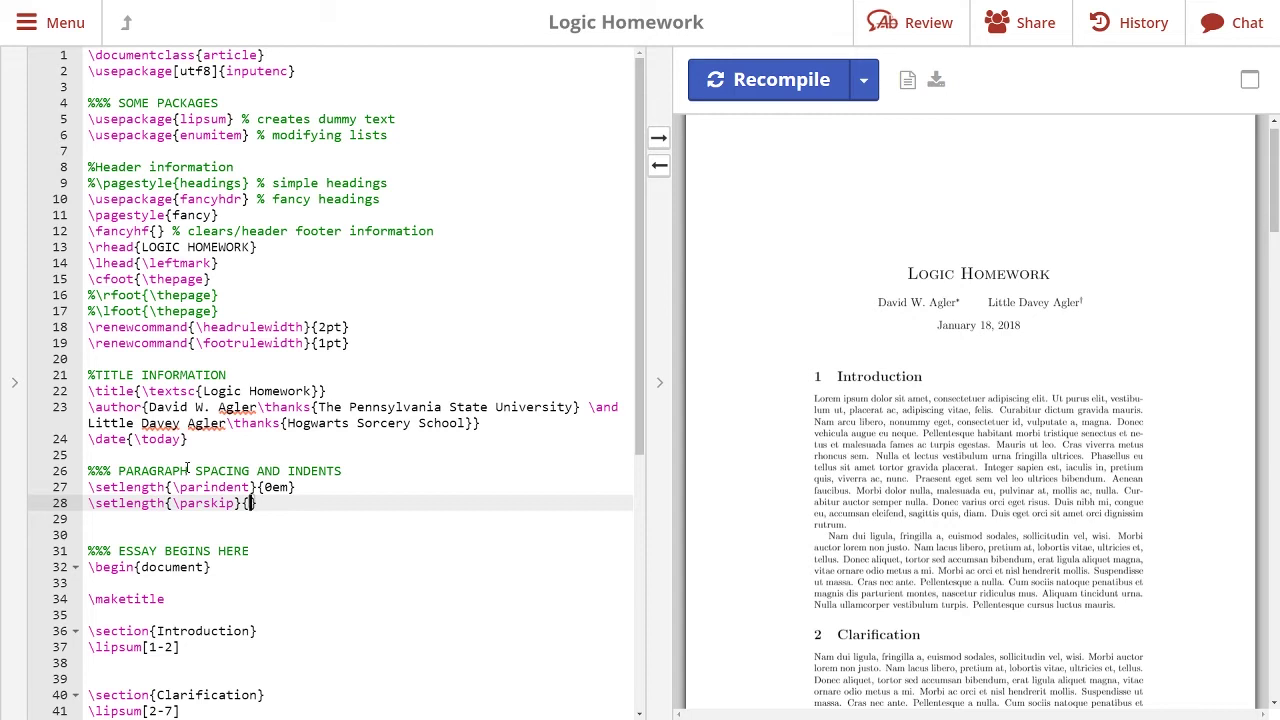
{"action": "type", "text": "1em"}
{"action": "key", "text": "Right"}
Recompile and scroll the PDF to confirm unindented paragraphs with extra spacing
{"action": "scroll", "coordinate": [835, 528], "scroll_direction": "down", "scroll_amount": 2}
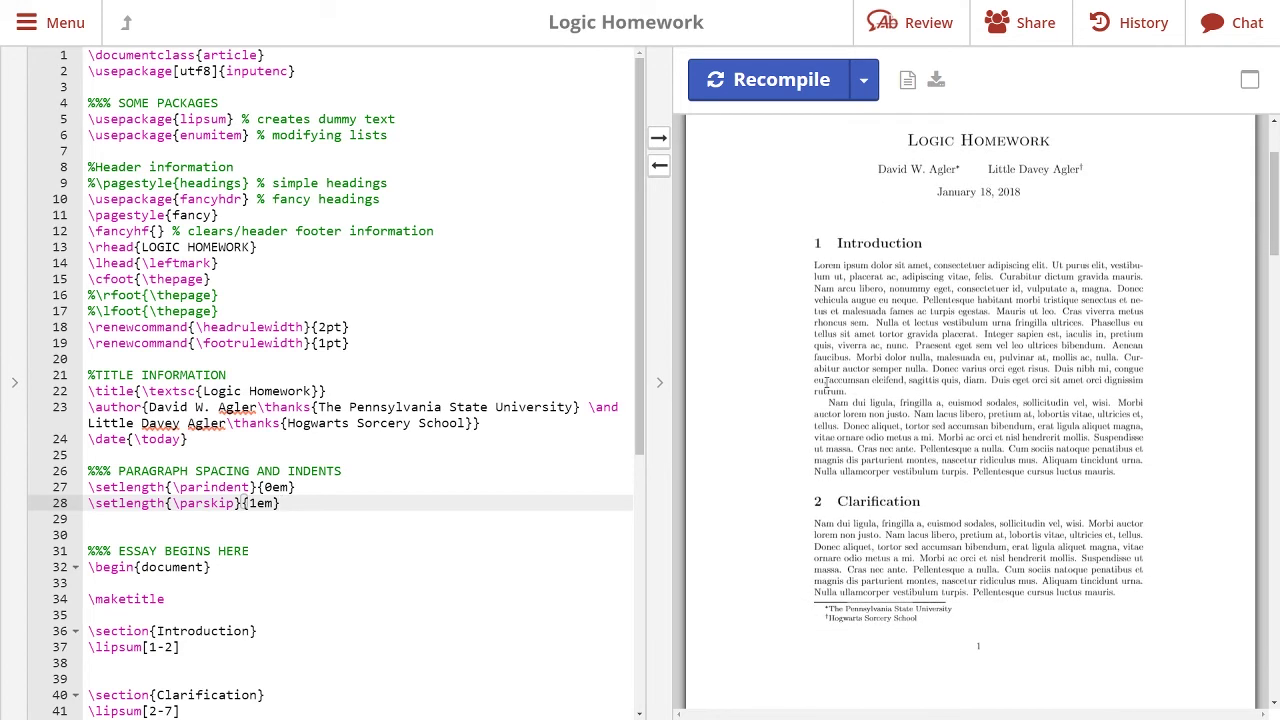
{"action": "left_click", "coordinate": [770, 80]}
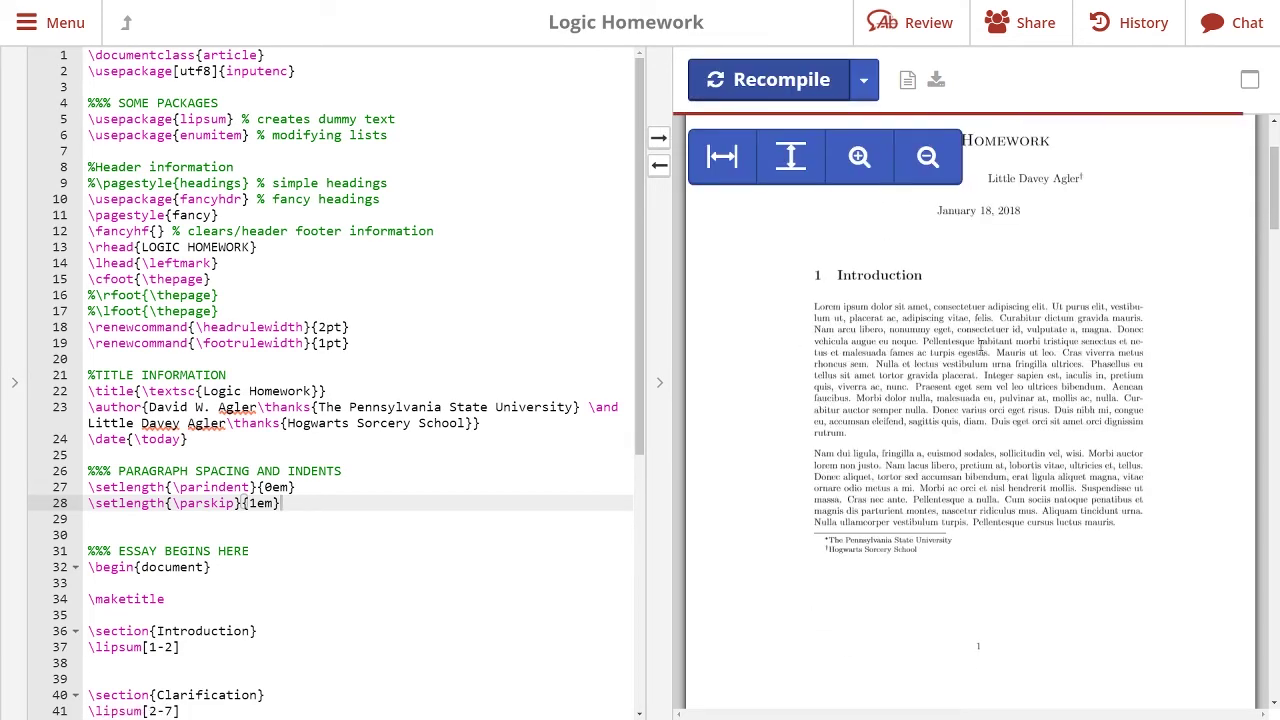
{"action": "scroll", "coordinate": [857, 452], "scroll_direction": "down", "scroll_amount": 5}
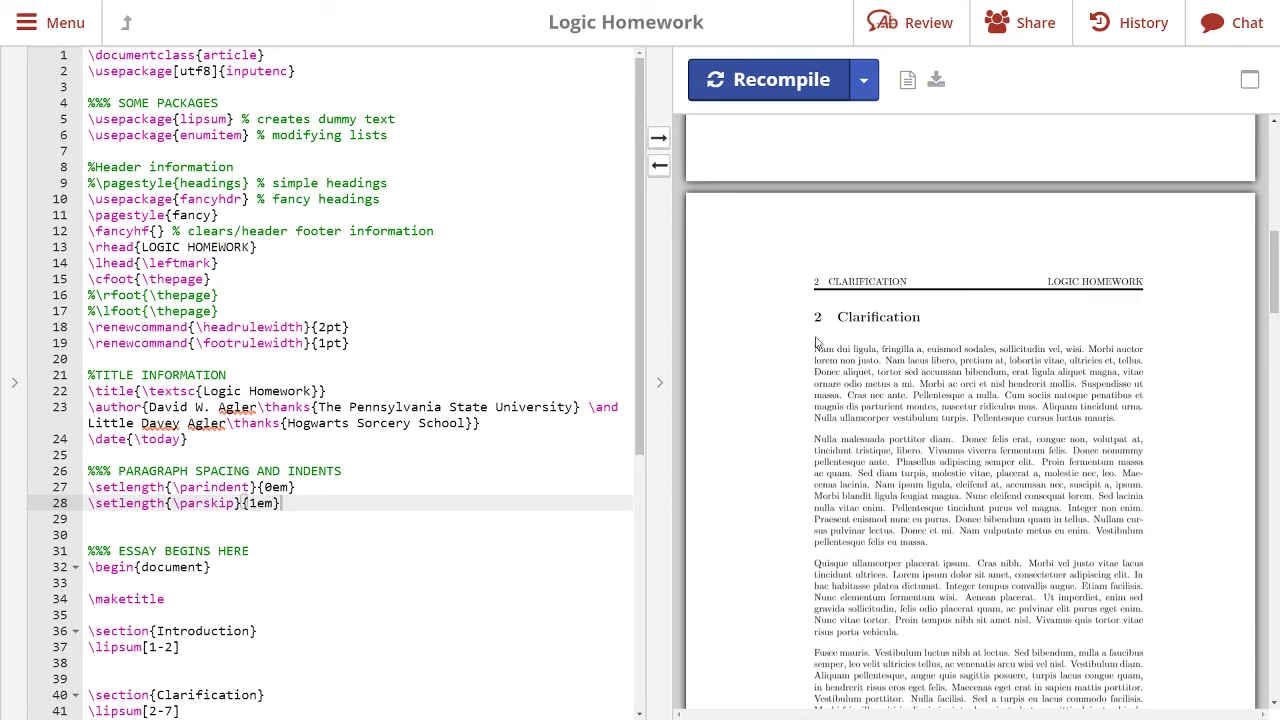
{"action": "scroll", "coordinate": [820, 342], "scroll_direction": "down", "scroll_amount": 8}
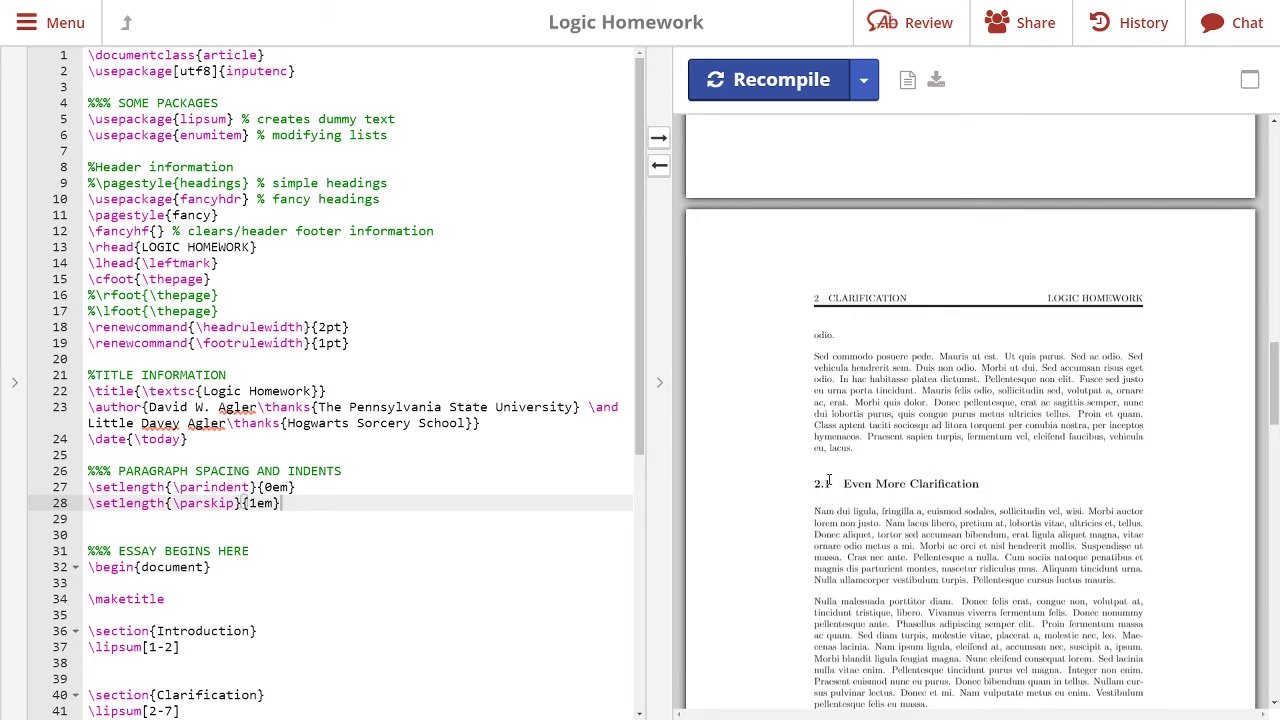
{"action": "scroll", "coordinate": [829, 484], "scroll_direction": "up", "scroll_amount": 7}
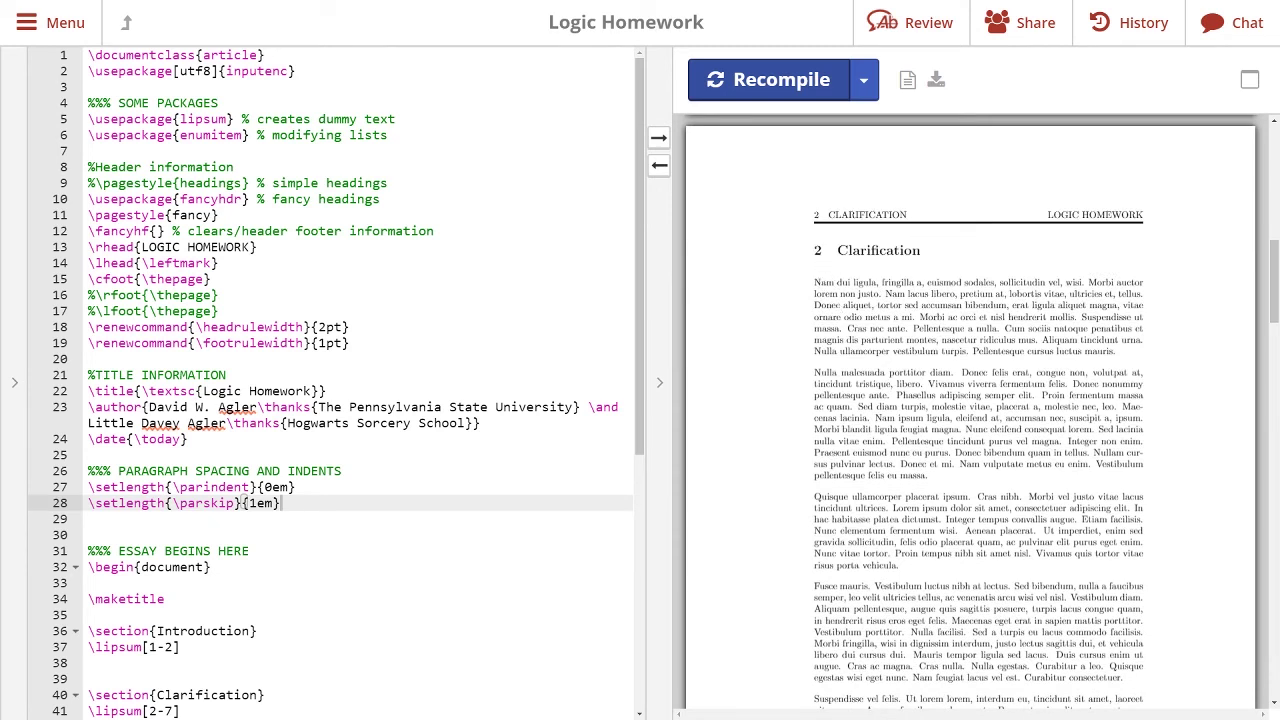
{"action": "left_click", "coordinate": [167, 518]}
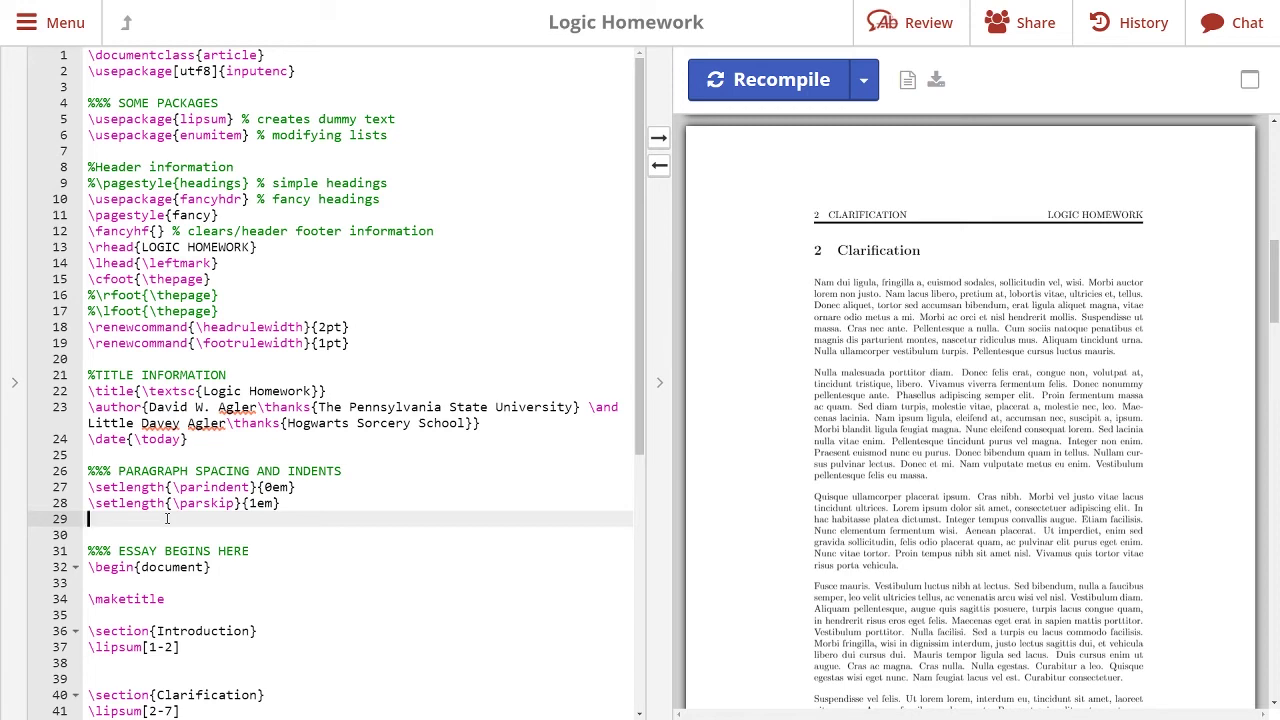
Load the titlesec package and insert a \titlespacing command on the next line
{"action": "type", "text": "\\use"}
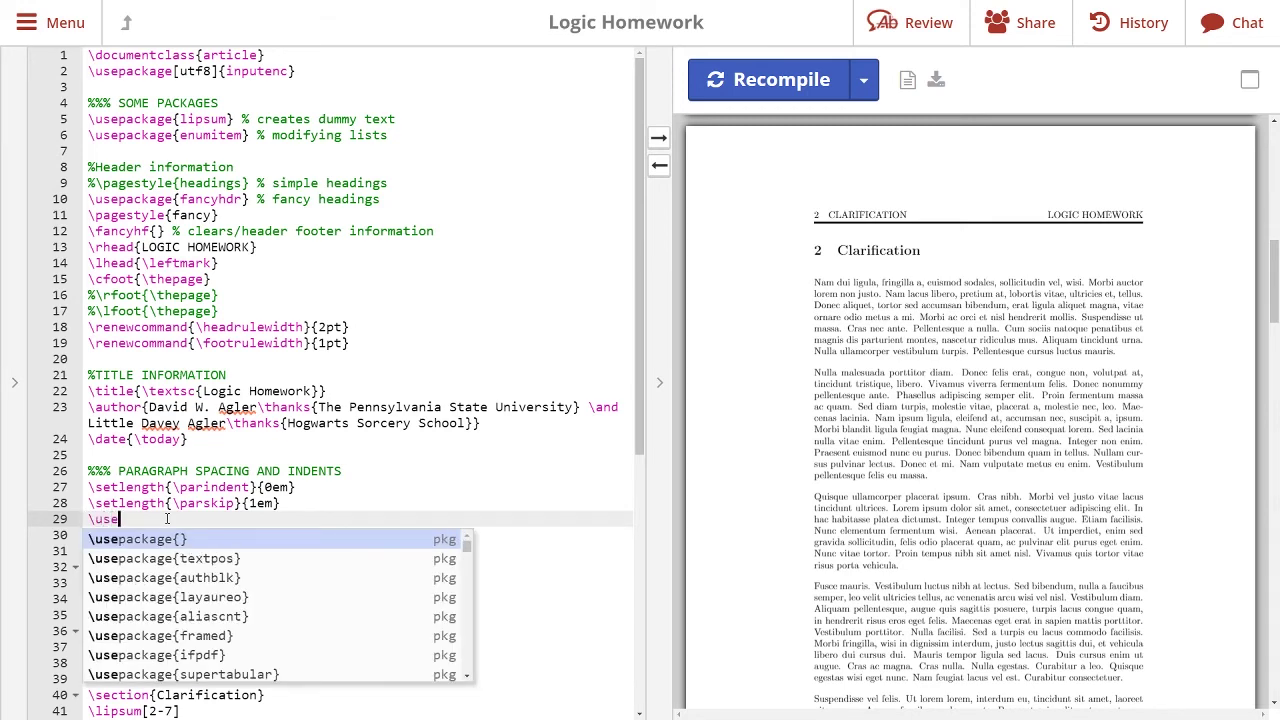
{"action": "type", "text": "package{"}
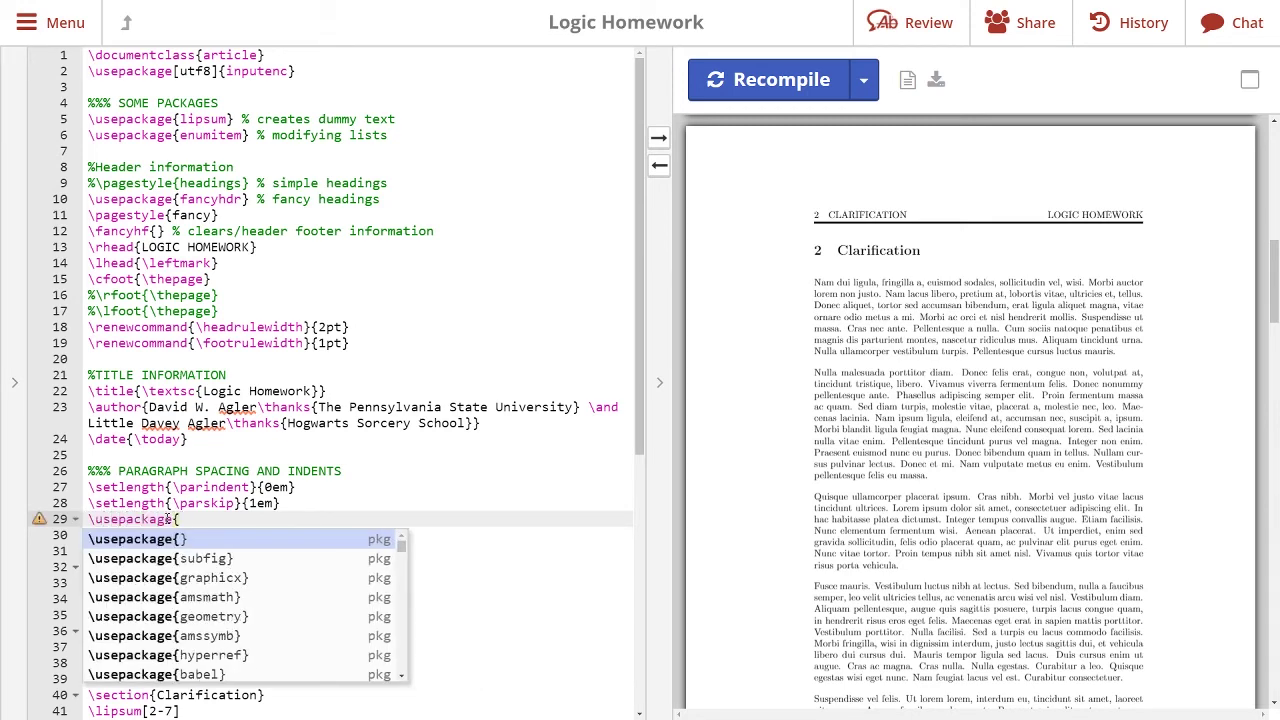
{"action": "type", "text": "titlesec}"}
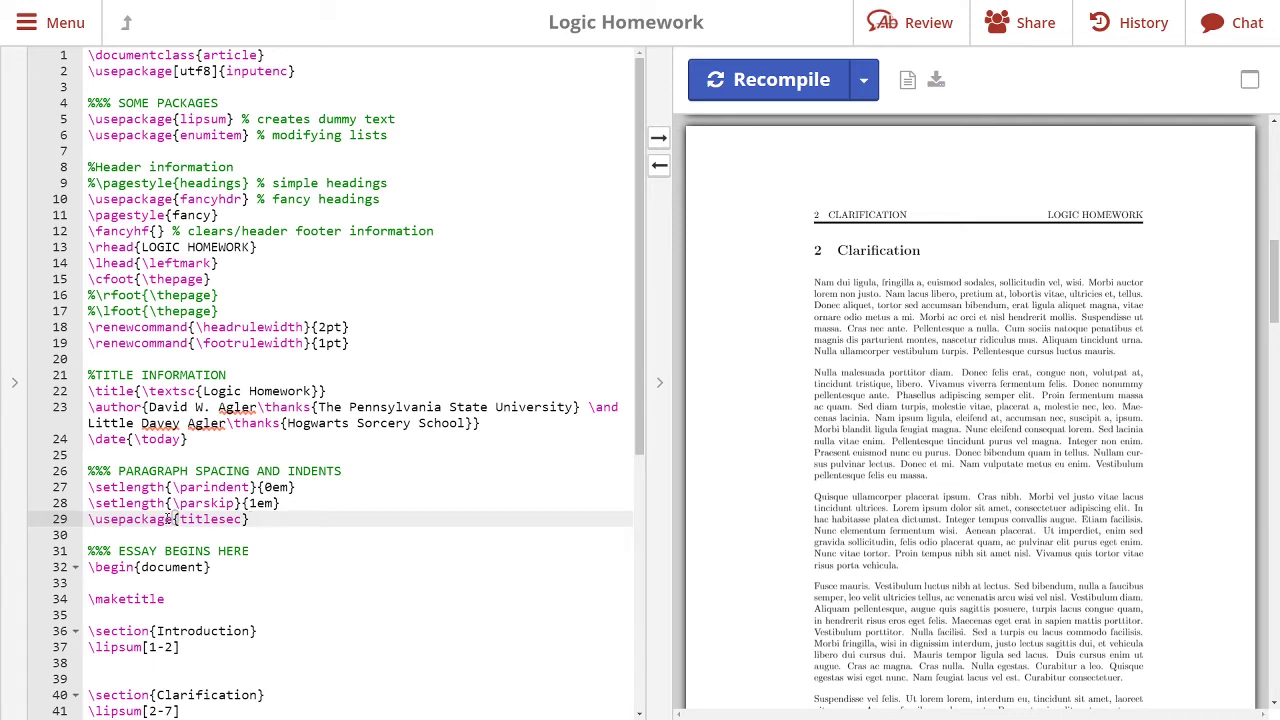
{"action": "key", "text": "Return"}
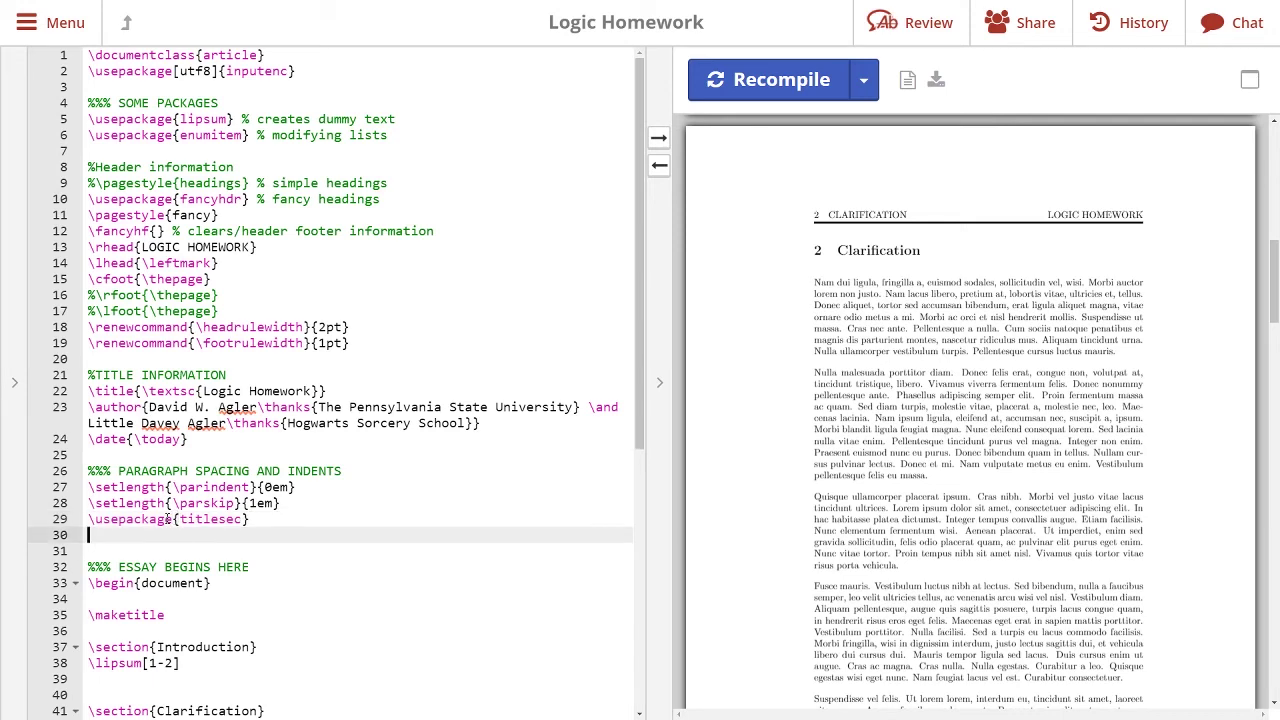
{"action": "type", "text": "\\titl"}
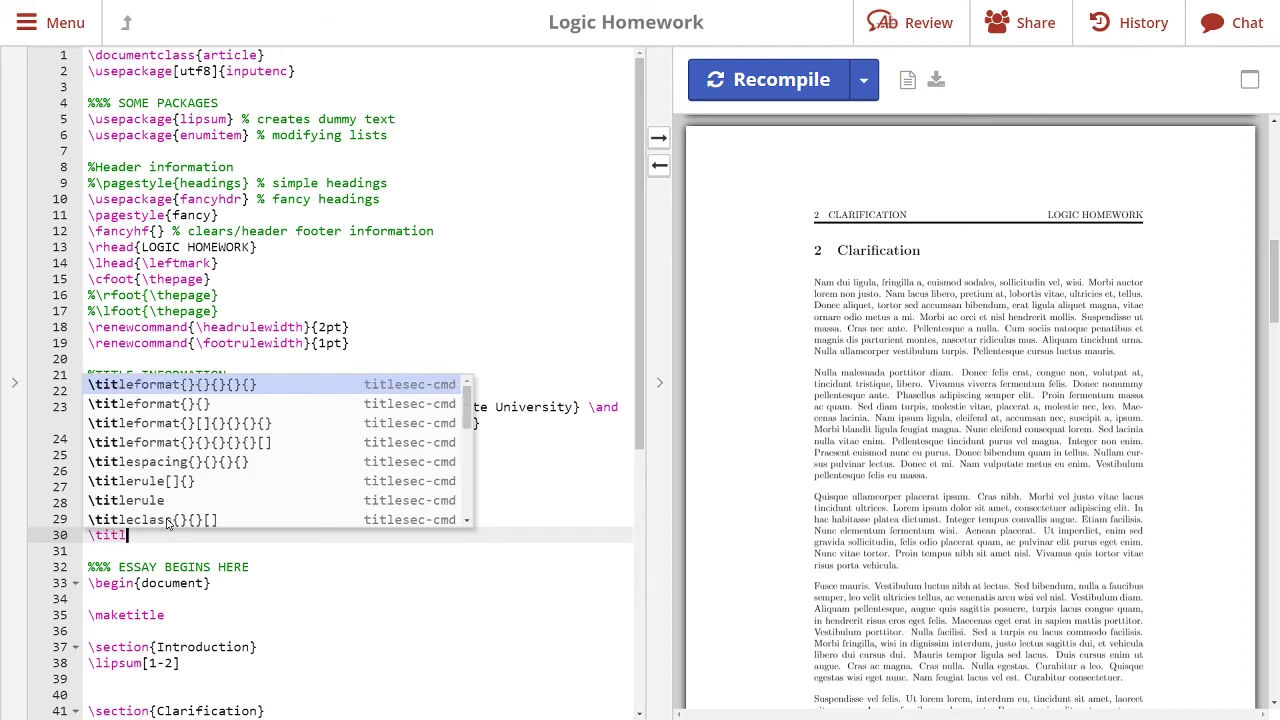
{"action": "type", "text": "espaci"}
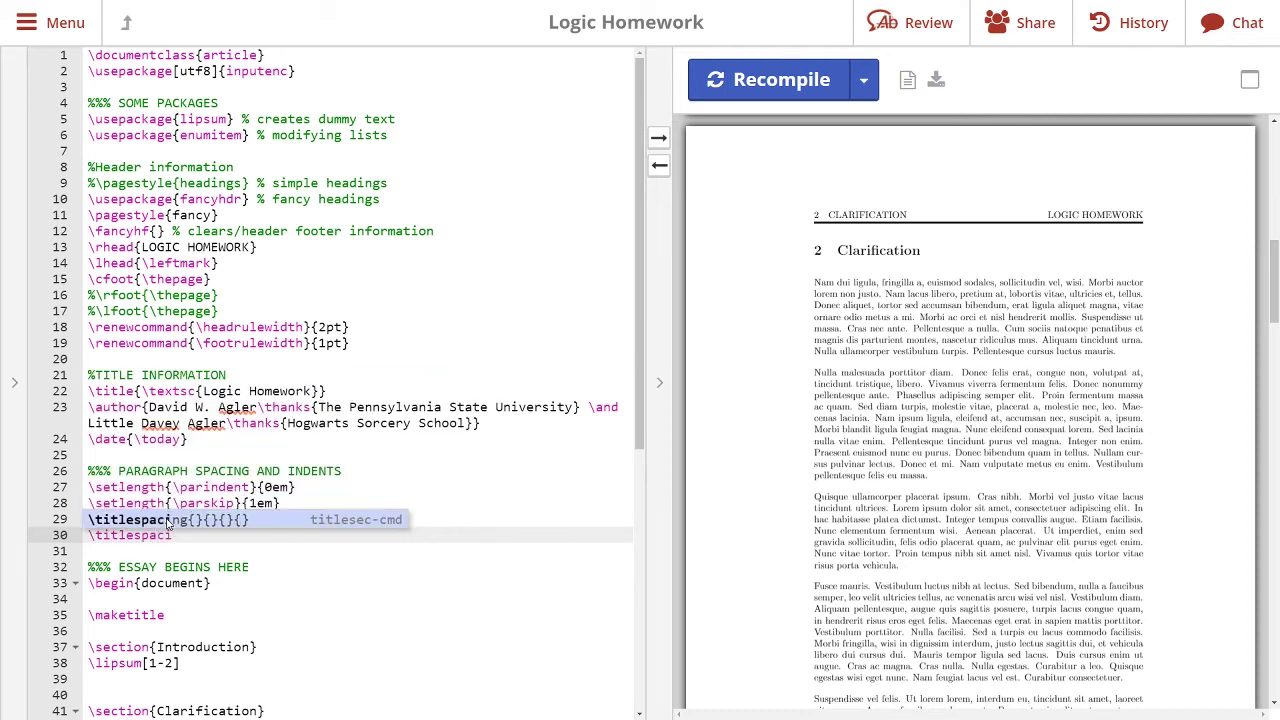
{"action": "key", "text": "Return"}
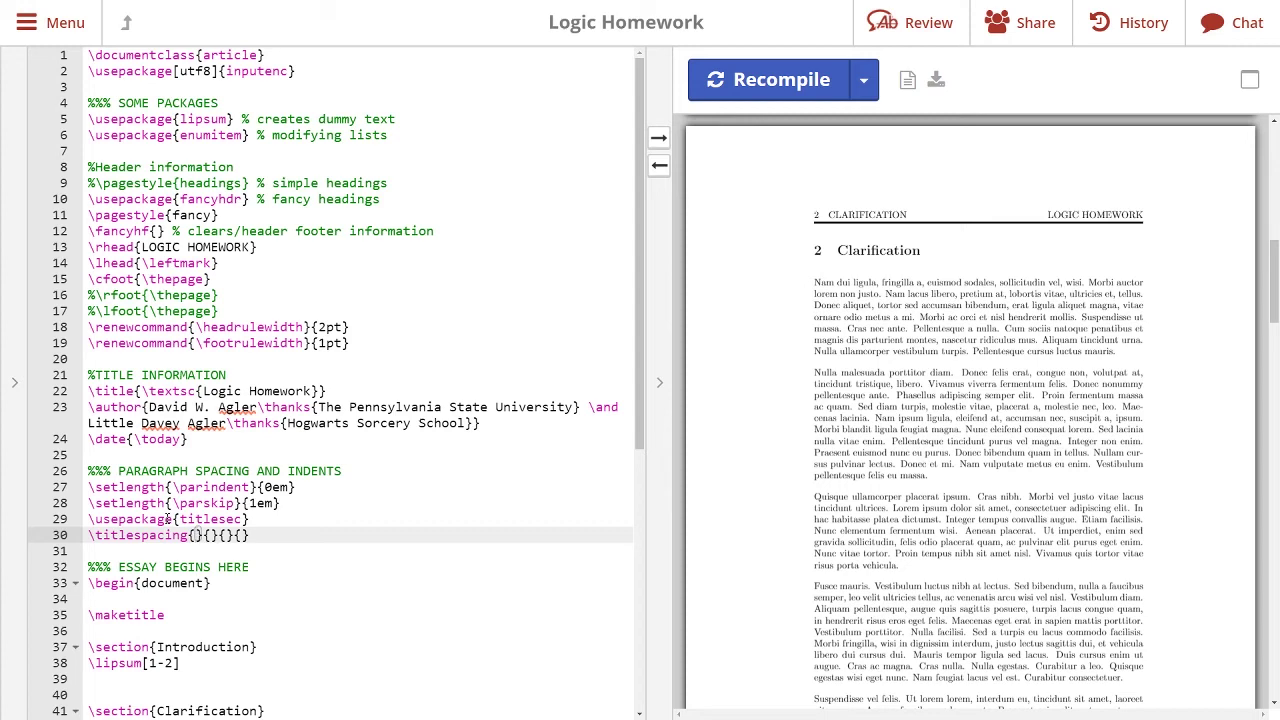
Fill in \titlespacing with \section and spacing values 0pt, 8pt, 0pt
{"action": "type", "text": "\\sec"}
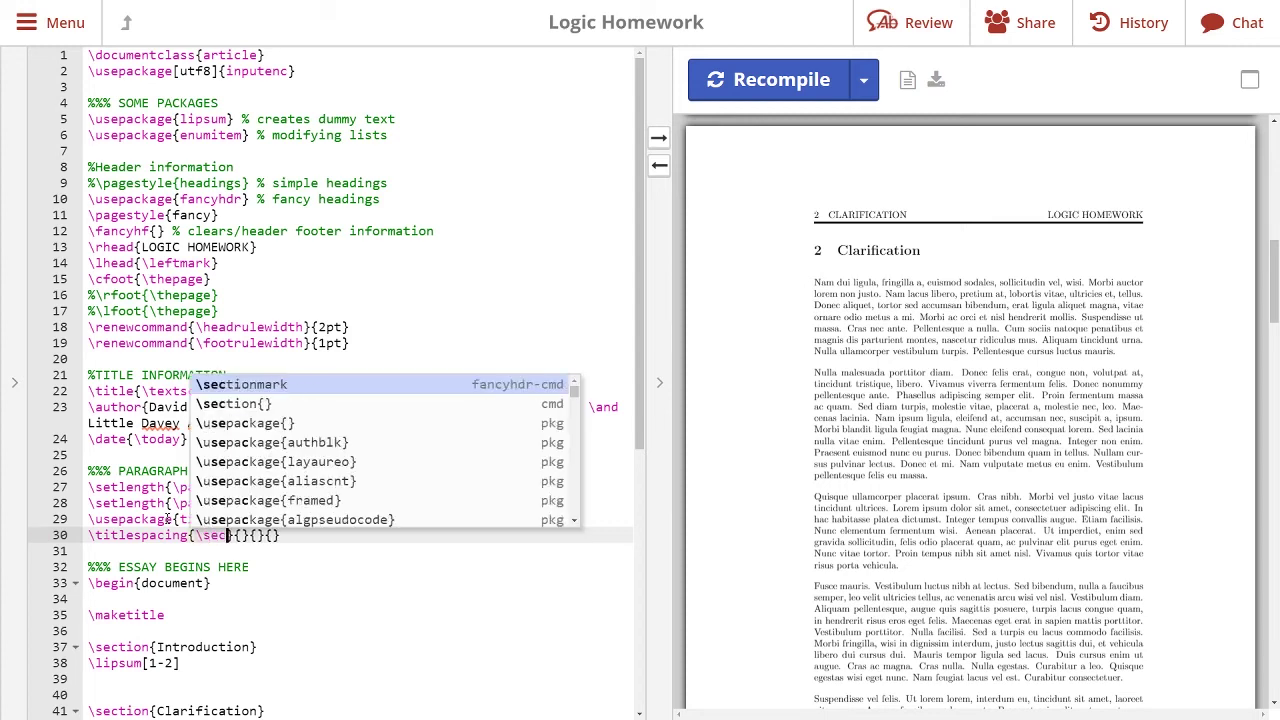
{"action": "type", "text": "tion"}
{"action": "key", "text": "Right"}
{"action": "key", "text": "Right"}
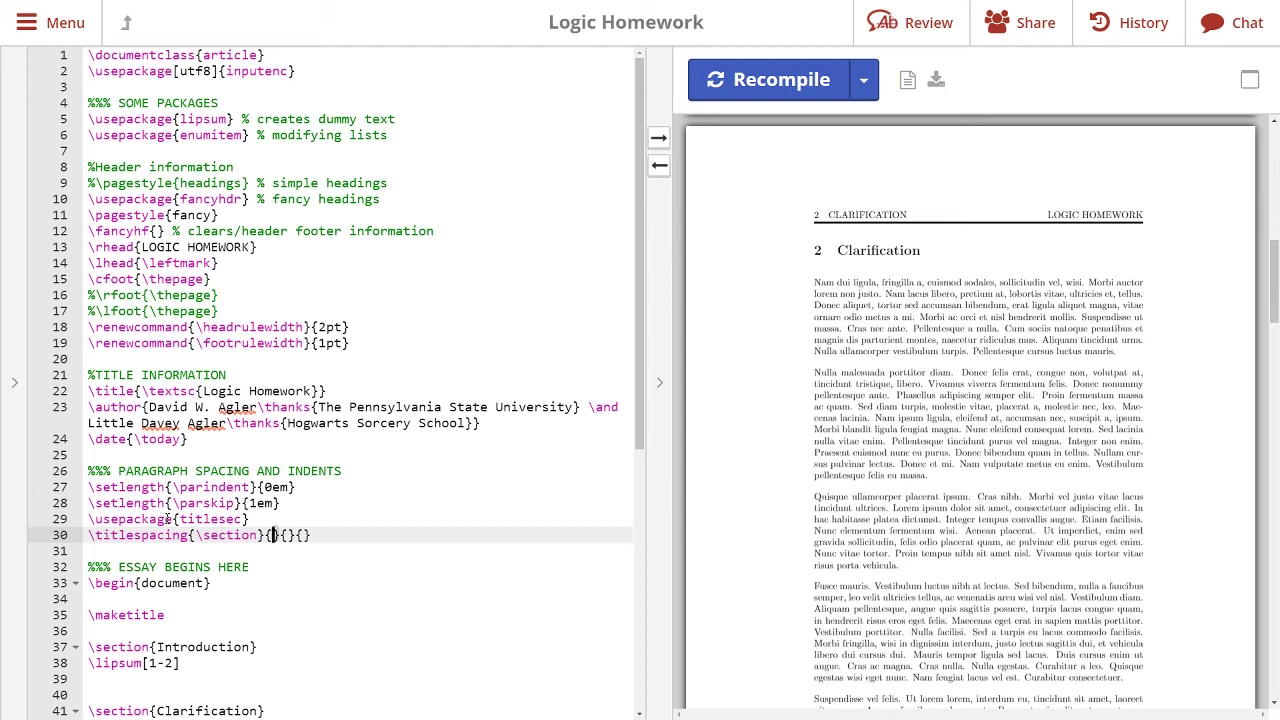
{"action": "key", "text": "Right"}
{"action": "key", "text": "Right"}
{"action": "key", "text": "Right"}
{"action": "key", "text": "Right"}
{"action": "key", "text": "Left"}
{"action": "key", "text": "Left"}
{"action": "key", "text": "Left"}
{"action": "key", "text": "Left"}
{"action": "type", "text": "0pt"}
{"action": "key", "text": "Right"}
{"action": "key", "text": "Right"}
{"action": "type", "text": "8pt"}
{"action": "key", "text": "Right"}
{"action": "key", "text": "Right"}
{"action": "type", "text": "0pt"}
{"action": "left_click", "coordinate": [786, 88]}
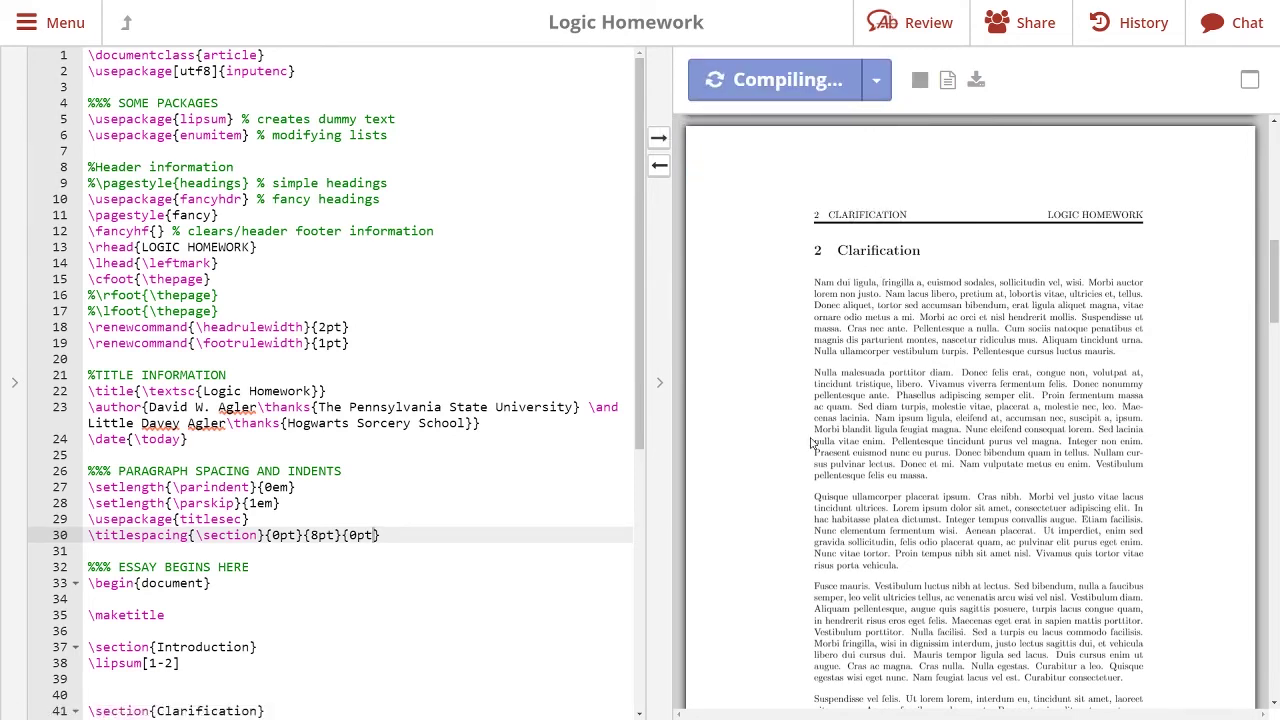
{"action": "scroll", "coordinate": [836, 400], "scroll_direction": "up", "scroll_amount": 4}
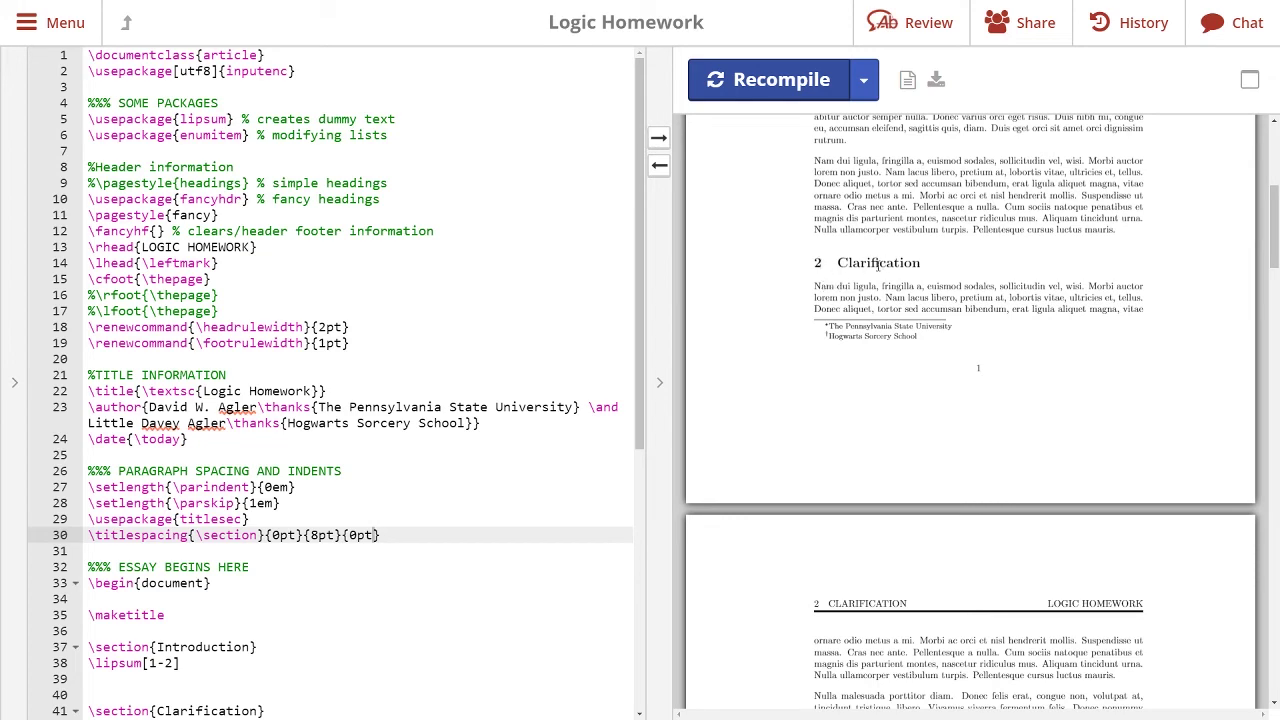
{"action": "scroll", "coordinate": [831, 321], "scroll_direction": "up", "scroll_amount": 1}
{"action": "scroll", "coordinate": [831, 321], "scroll_direction": "up", "scroll_amount": 4}
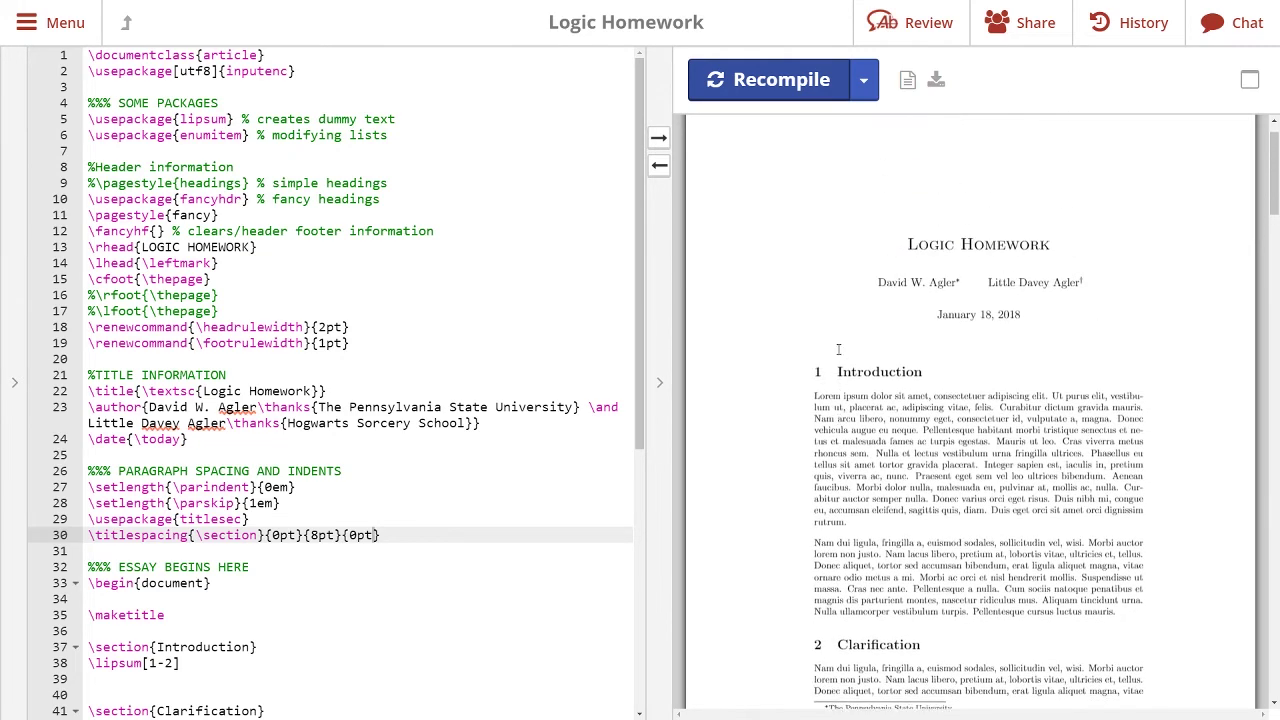
{"action": "scroll", "coordinate": [837, 346], "scroll_direction": "down", "scroll_amount": 10}
{"action": "scroll", "coordinate": [838, 347], "scroll_direction": "down", "scroll_amount": 3}
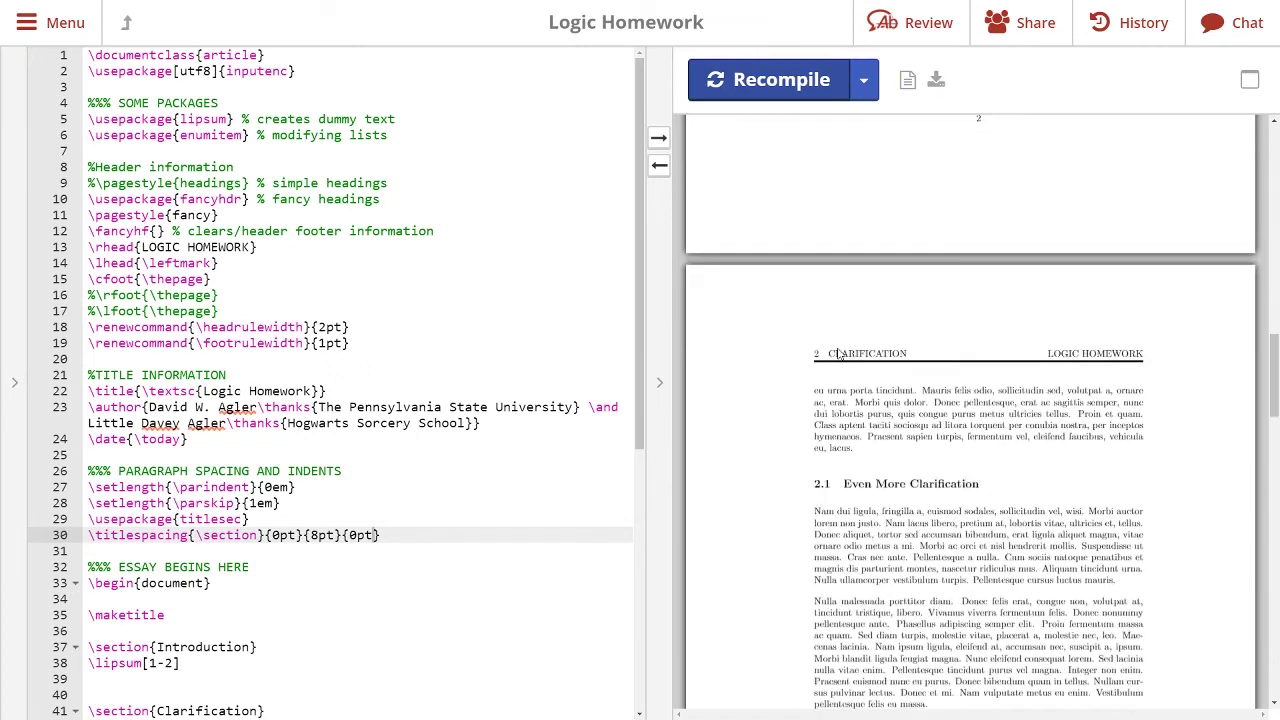
{"action": "scroll", "coordinate": [838, 354], "scroll_direction": "down", "scroll_amount": 1}
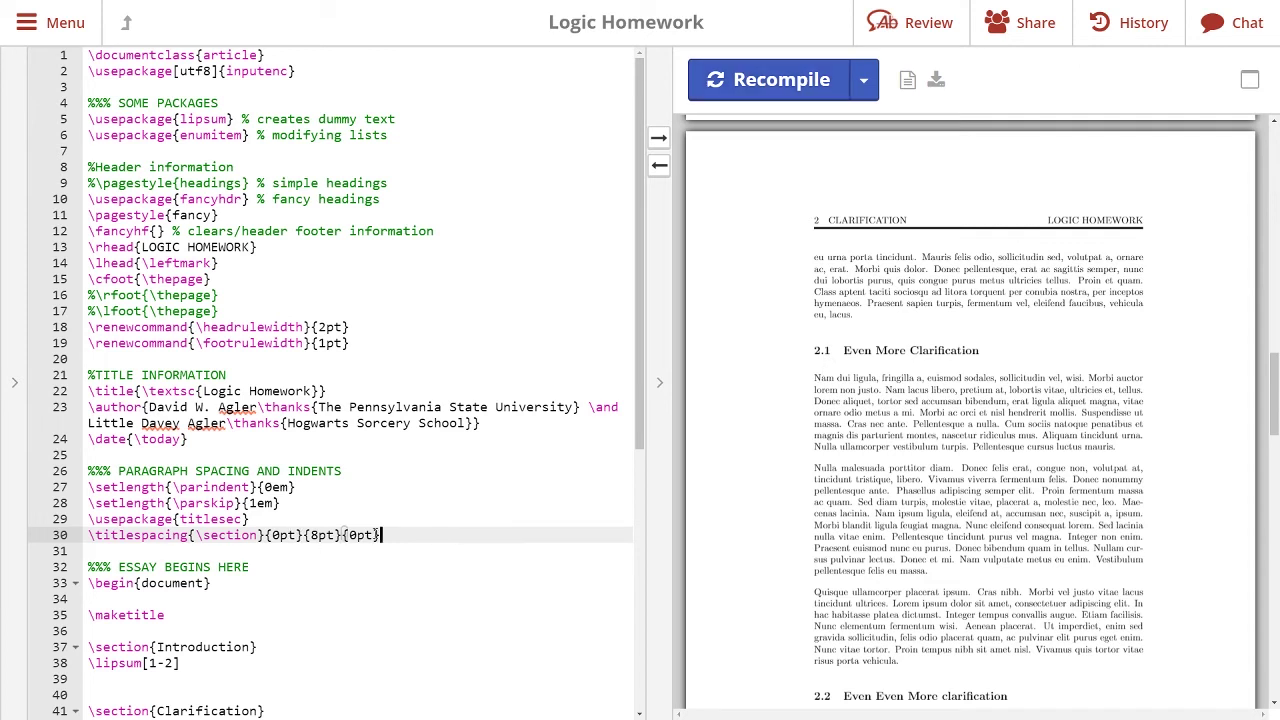
{"action": "left_click_drag", "start_coordinate": [380, 535], "coordinate": [83, 543]}
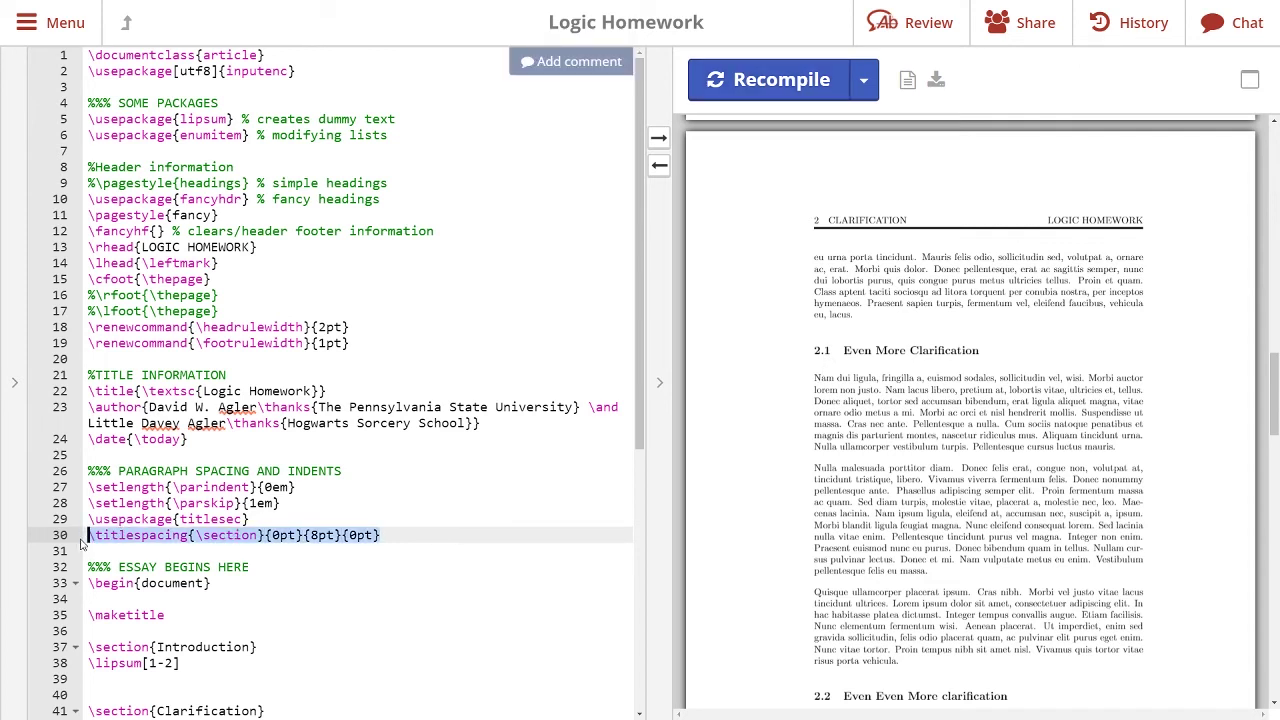
Duplicate the section spacing line as \titlespacing{\subsection}{0pt}{8pt}{0pt} on line 31
{"action": "key", "text": "ctrl+c"}
{"action": "key", "text": "End"}
{"action": "key", "text": "Return"}
{"action": "key", "text": "ctrl+v"}
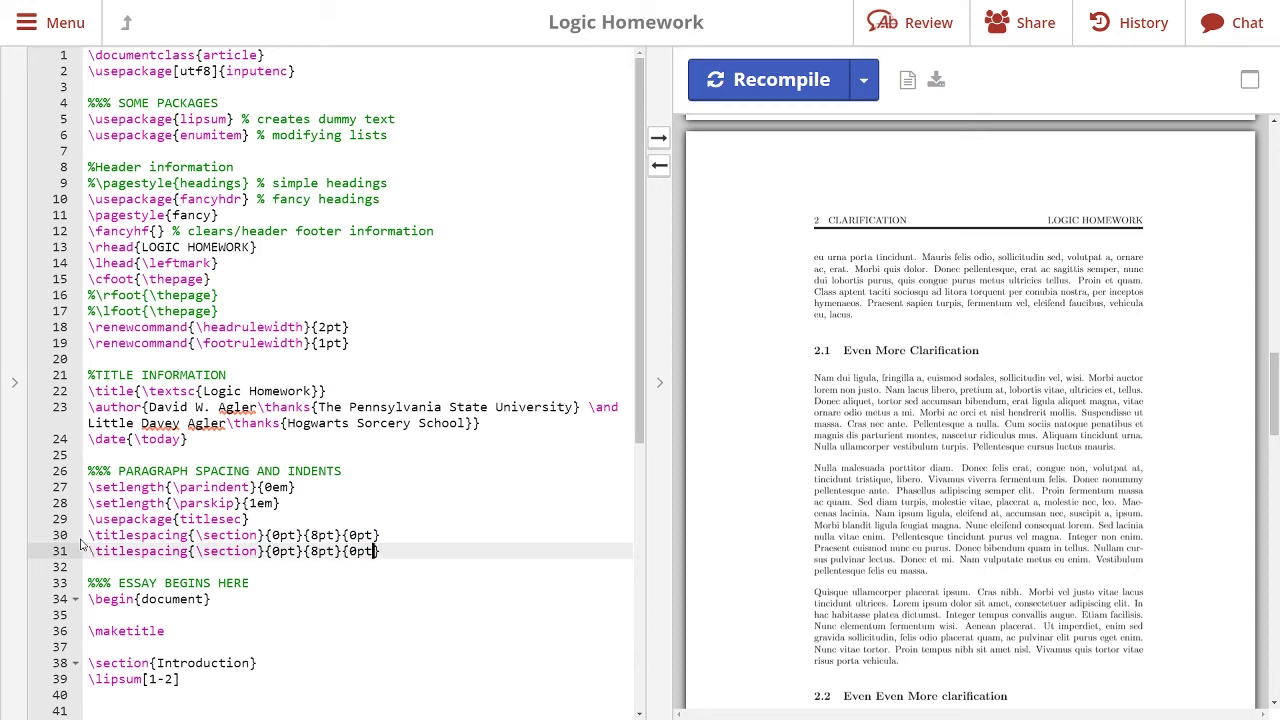
{"action": "key", "text": "ctrl+Left"}
{"action": "key", "text": "ctrl+Left"}
{"action": "key", "text": "ctrl+Left"}
{"action": "key", "text": "ctrl+Left"}
{"action": "type", "text": "sub"}
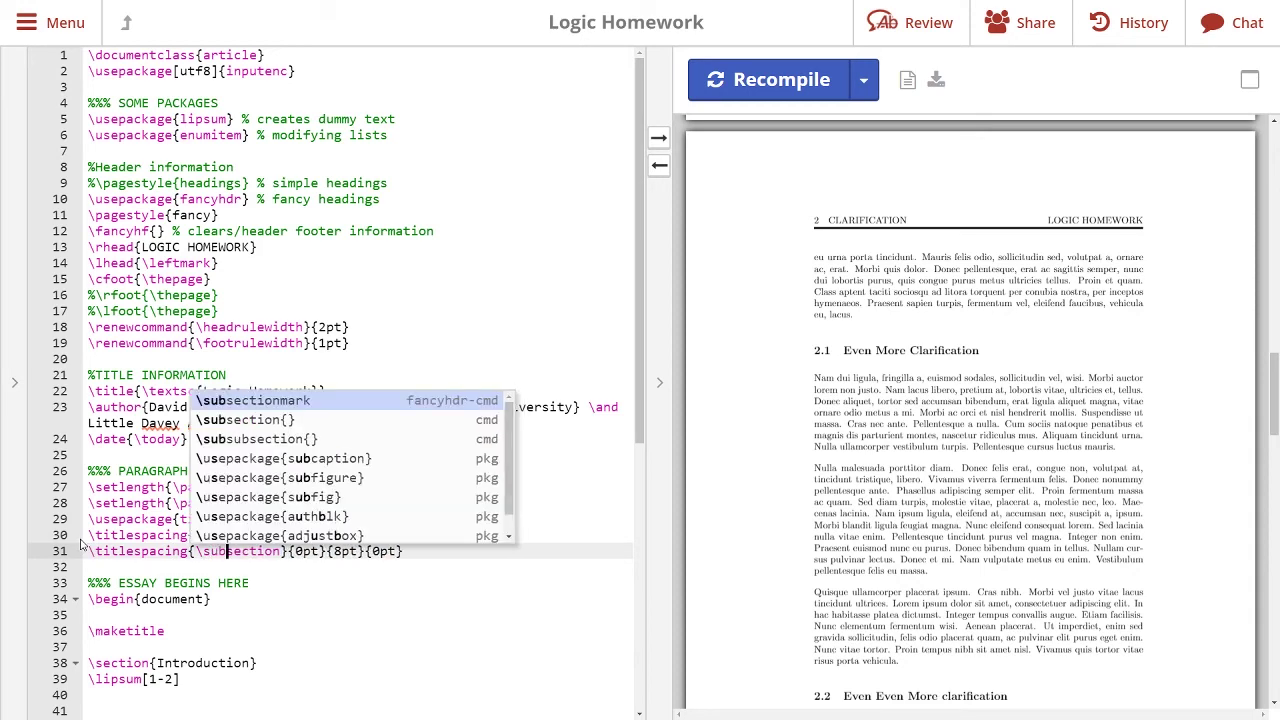
{"action": "key", "text": "End"}
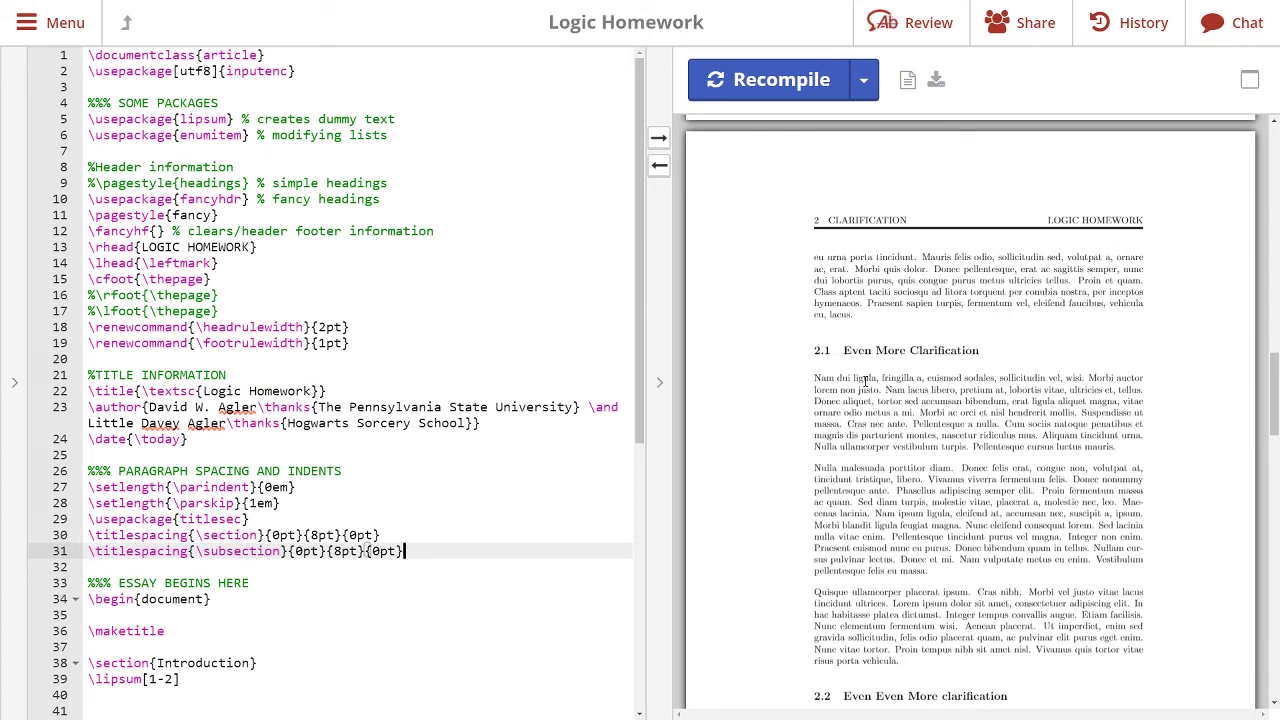
Recompile the document and download the PDF as Logic_Homework.pdf, then open it
{"action": "scroll", "coordinate": [860, 378], "scroll_direction": "down", "scroll_amount": 10}
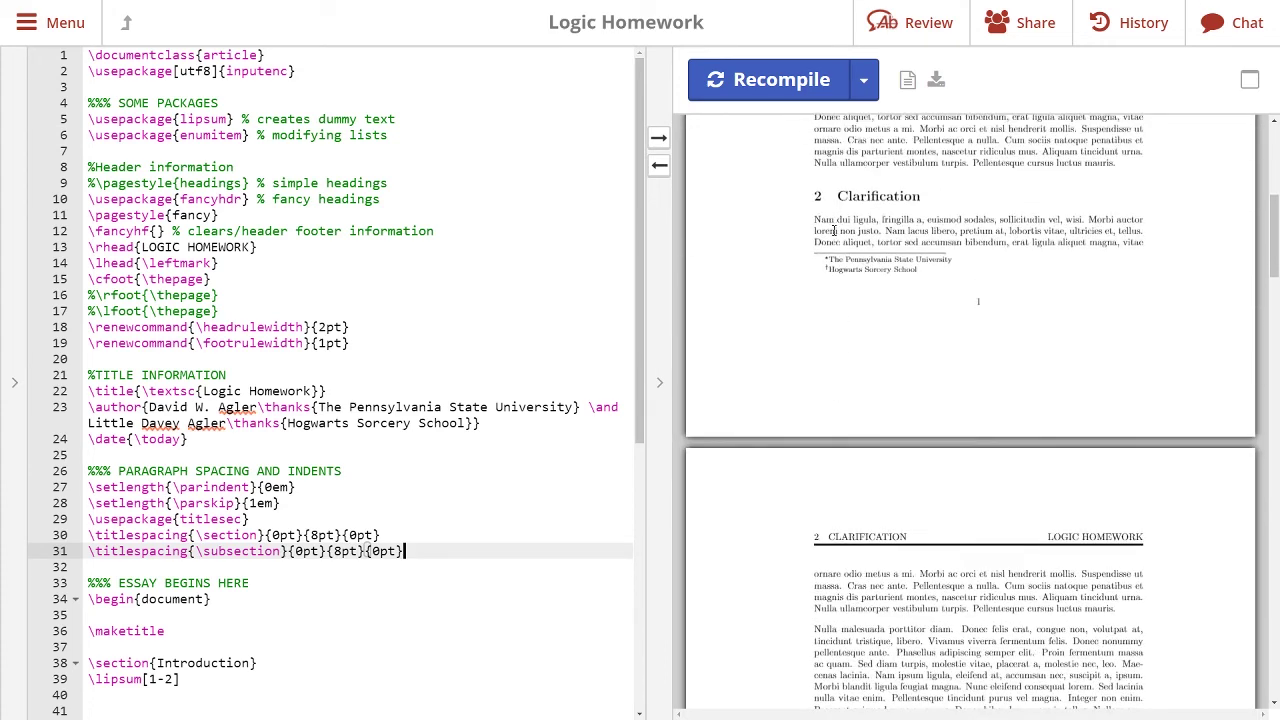
{"action": "scroll", "coordinate": [836, 498], "scroll_direction": "down", "scroll_amount": 3}
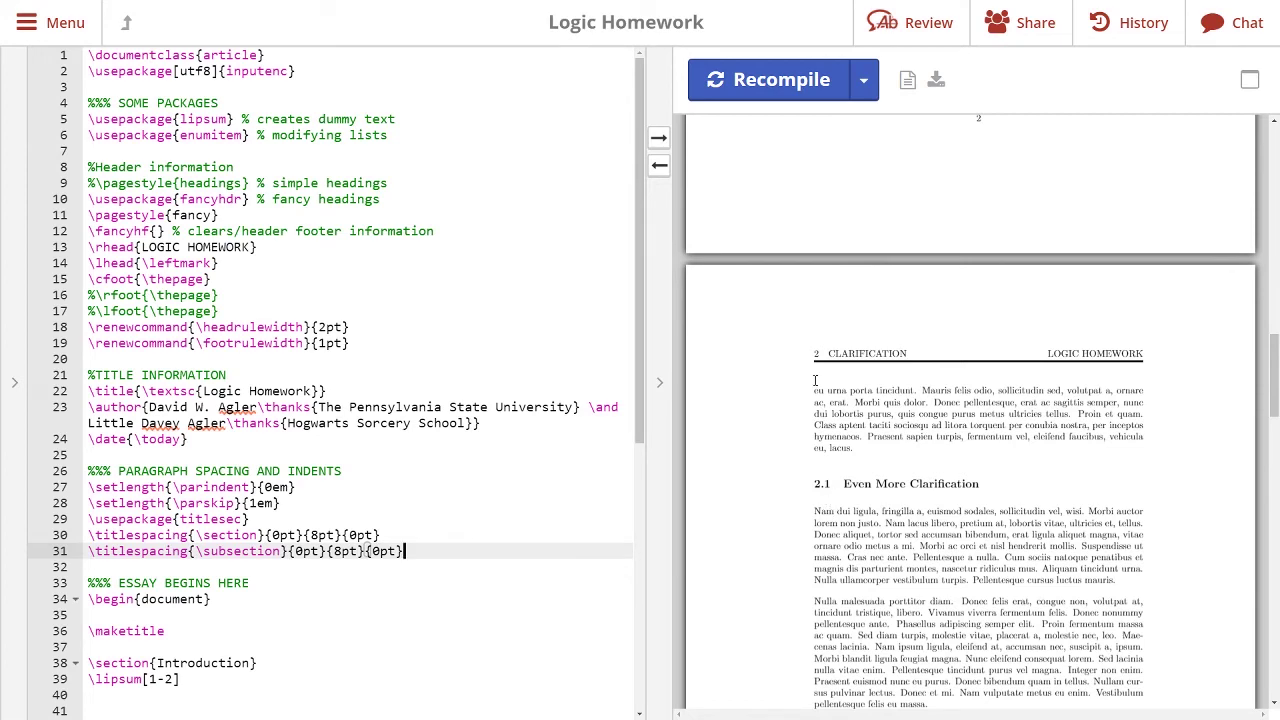
{"action": "left_click", "coordinate": [800, 85]}
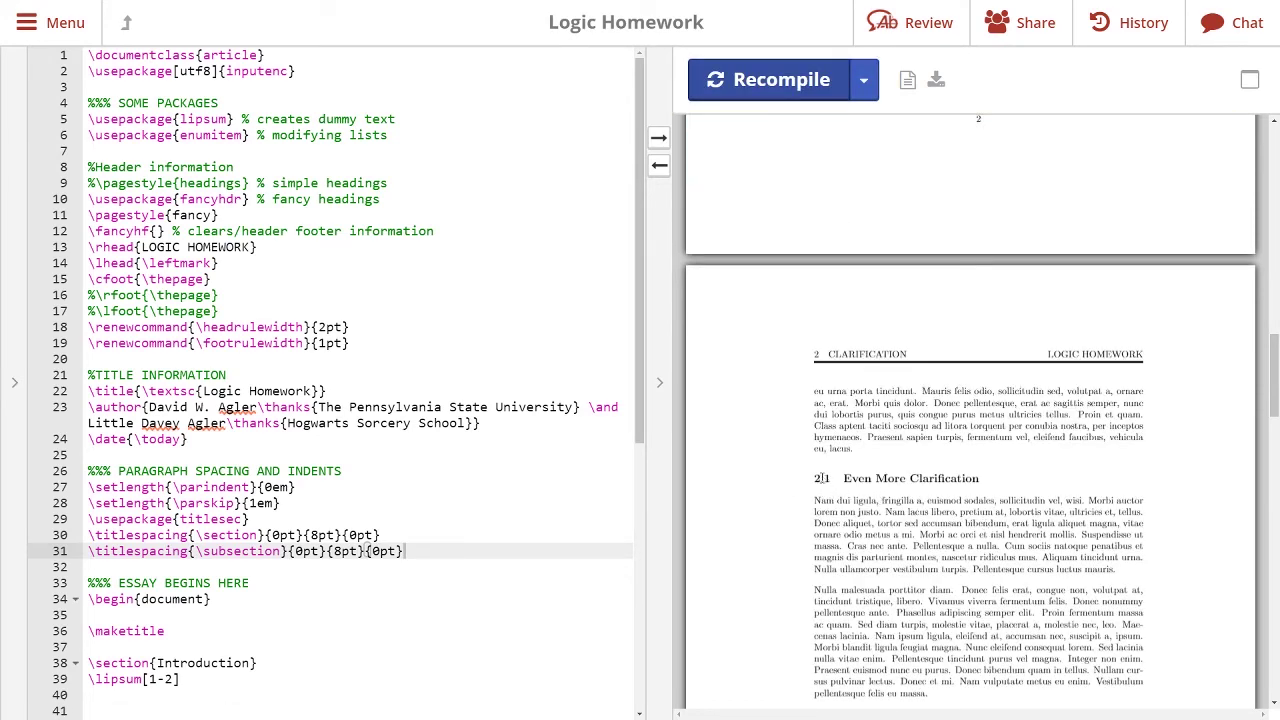
{"action": "scroll", "coordinate": [826, 494], "scroll_direction": "down", "scroll_amount": 5}
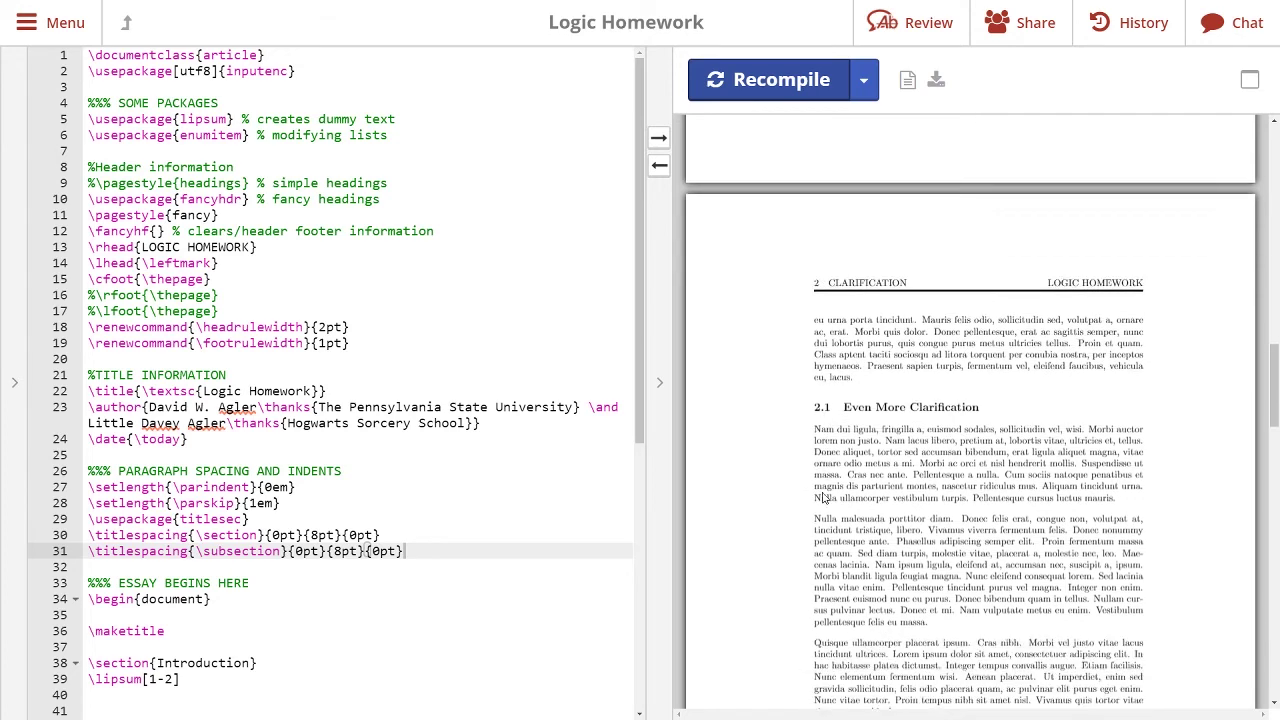
{"action": "left_click", "coordinate": [936, 82]}
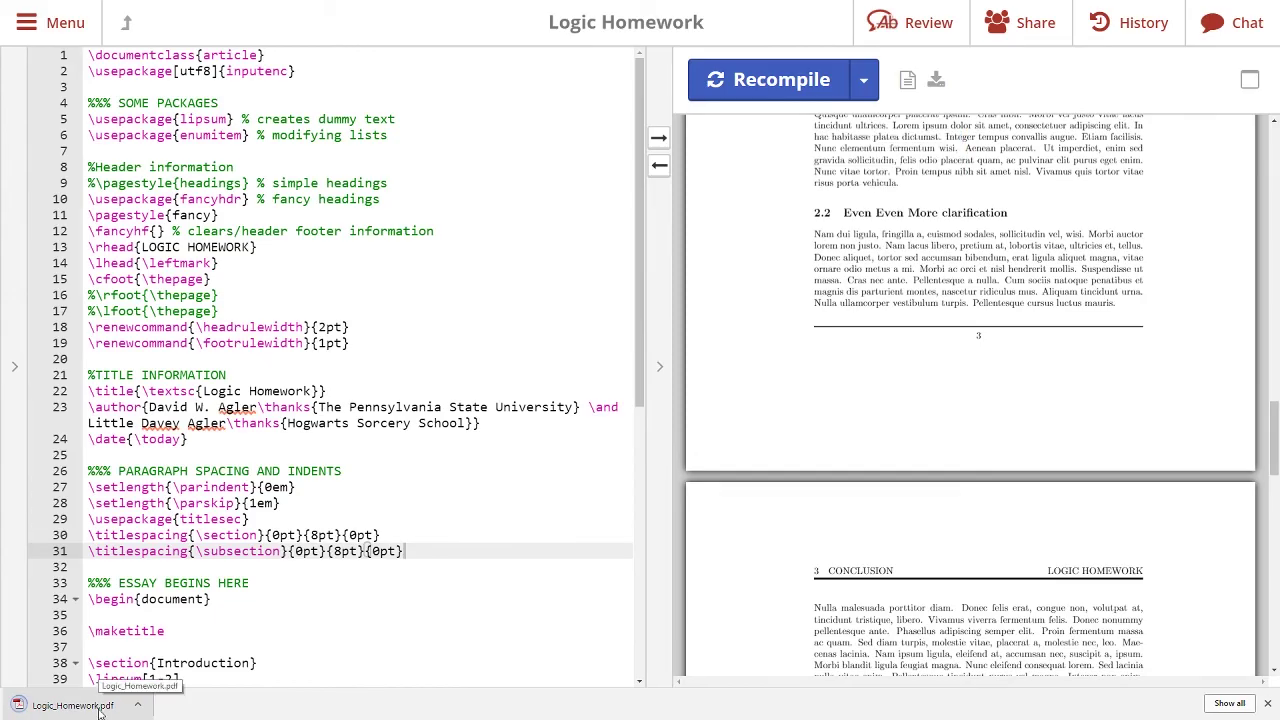
{"action": "left_click", "coordinate": [100, 710]}
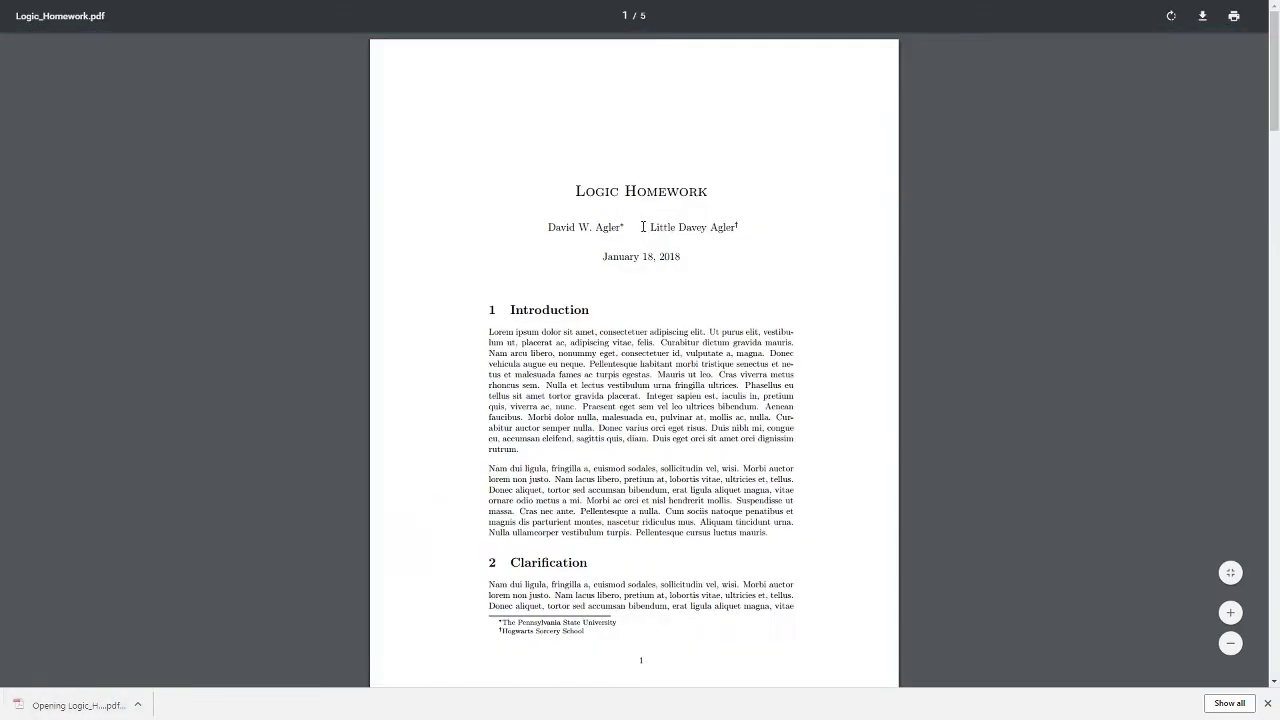
Scroll through the five-page Logic_Homework.pdf, then close it to return to ShareLaTeX
{"action": "scroll", "coordinate": [645, 210], "scroll_direction": "down", "scroll_amount": 3}
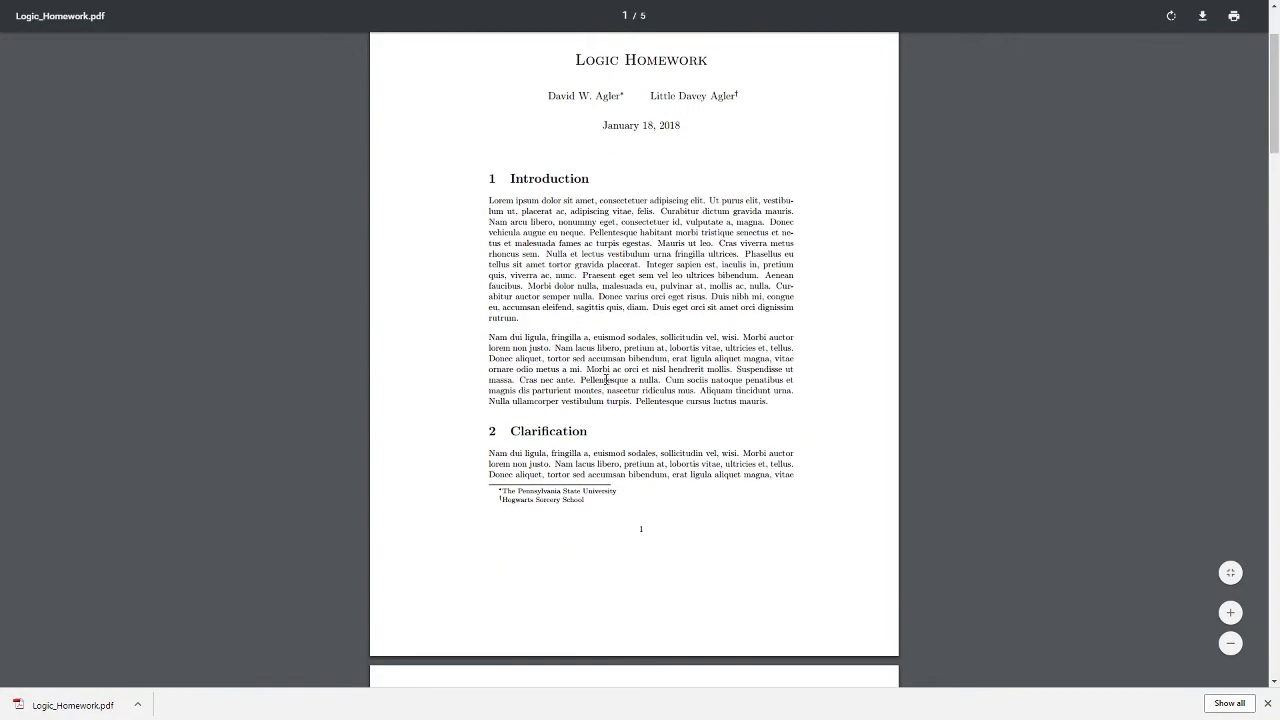
{"action": "scroll", "coordinate": [605, 386], "scroll_direction": "down", "scroll_amount": 9}
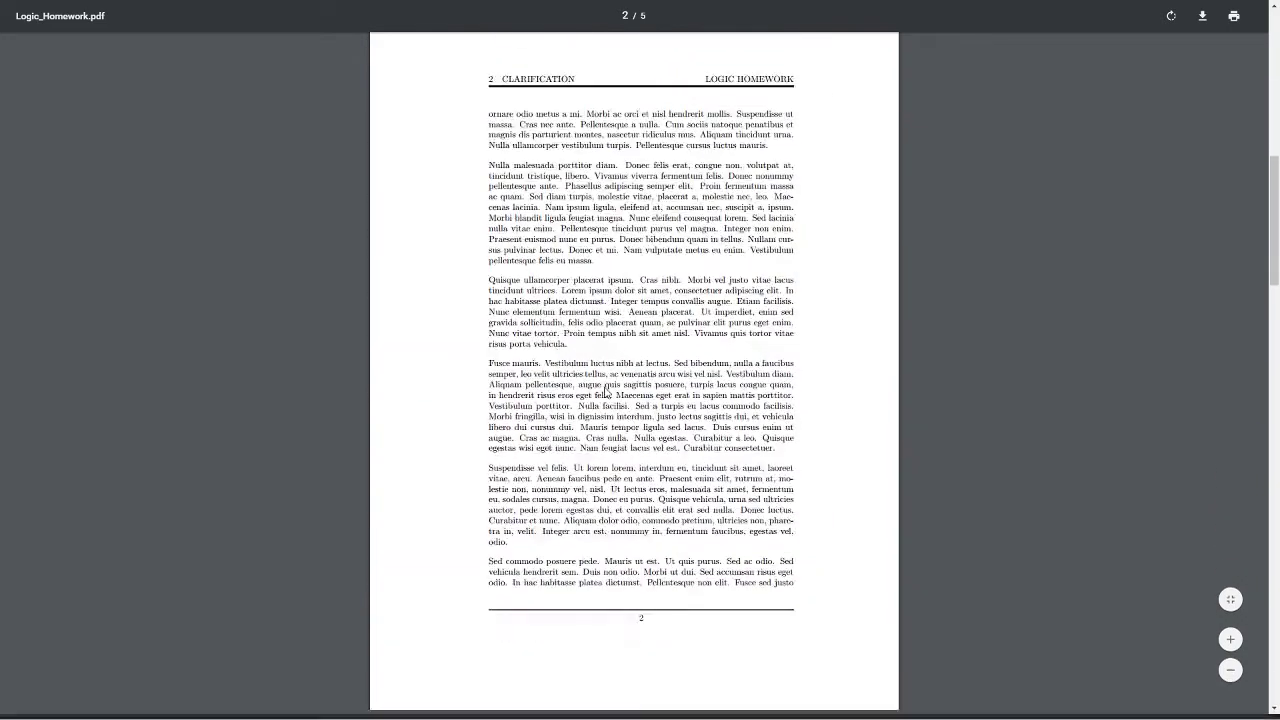
{"action": "scroll", "coordinate": [603, 397], "scroll_direction": "down", "scroll_amount": 4}
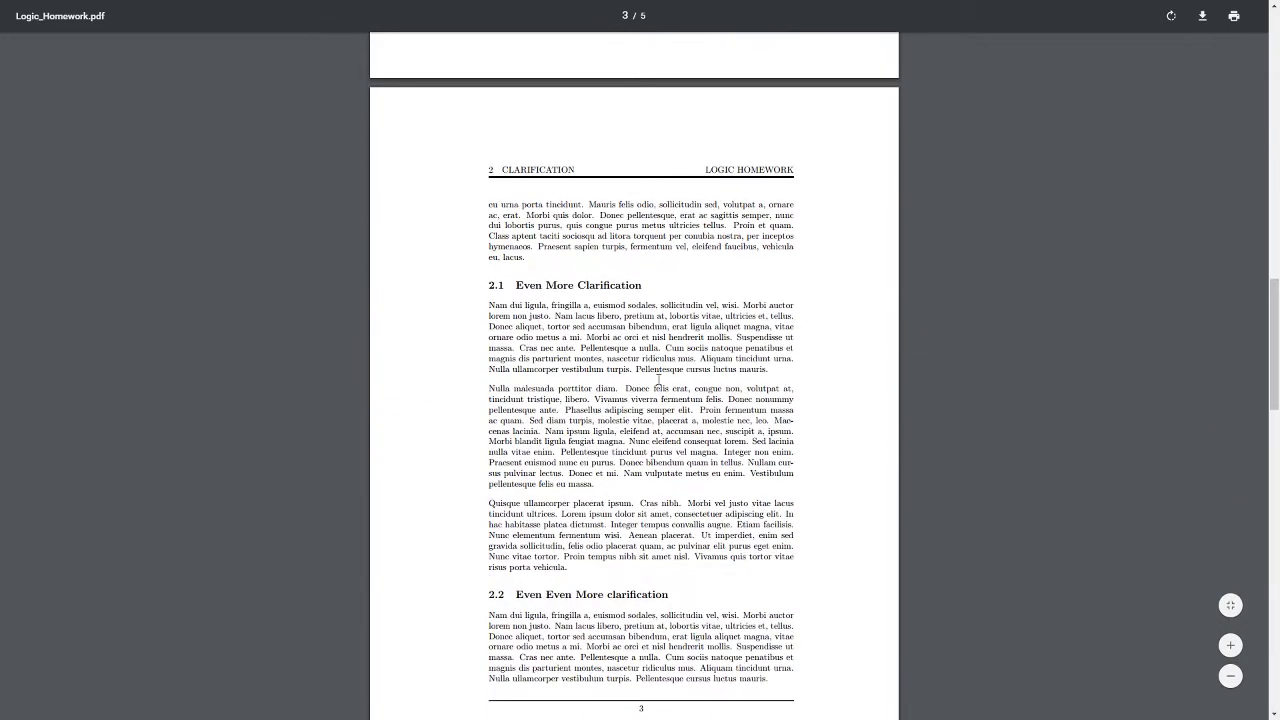
{"action": "scroll", "coordinate": [700, 410], "scroll_direction": "down", "scroll_amount": 11}
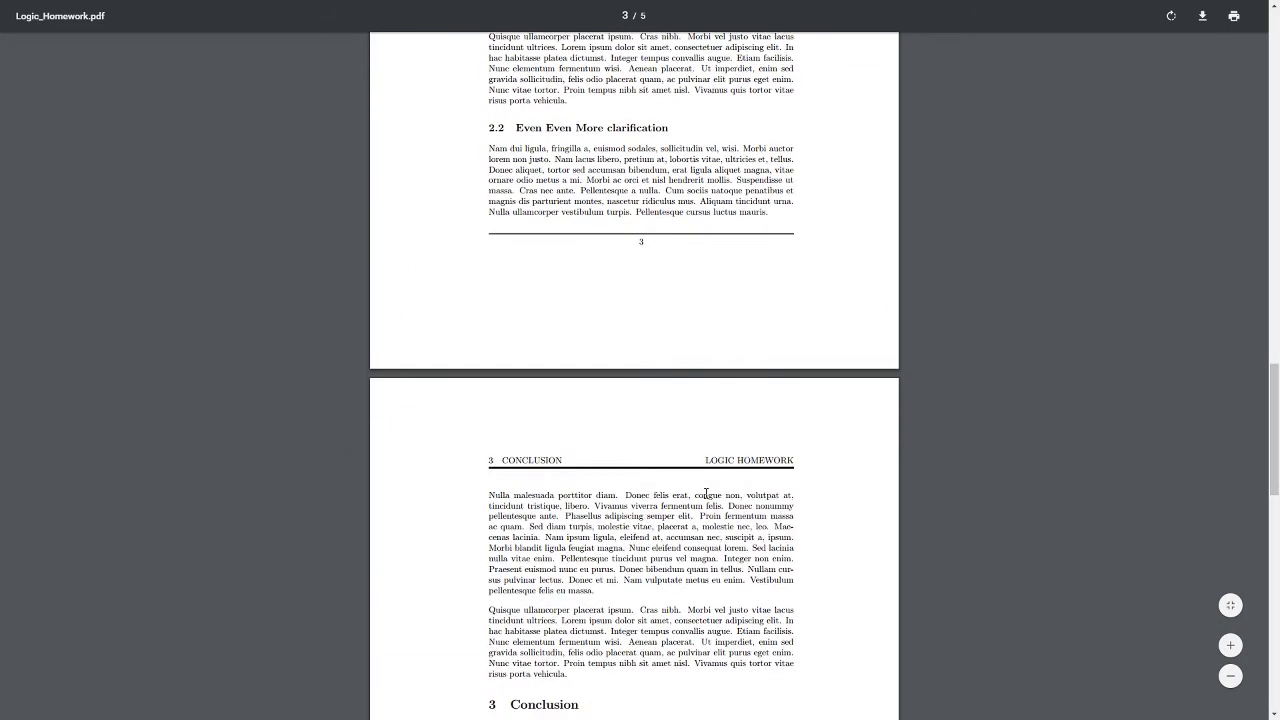
{"action": "scroll", "coordinate": [645, 468], "scroll_direction": "up", "scroll_amount": 10}
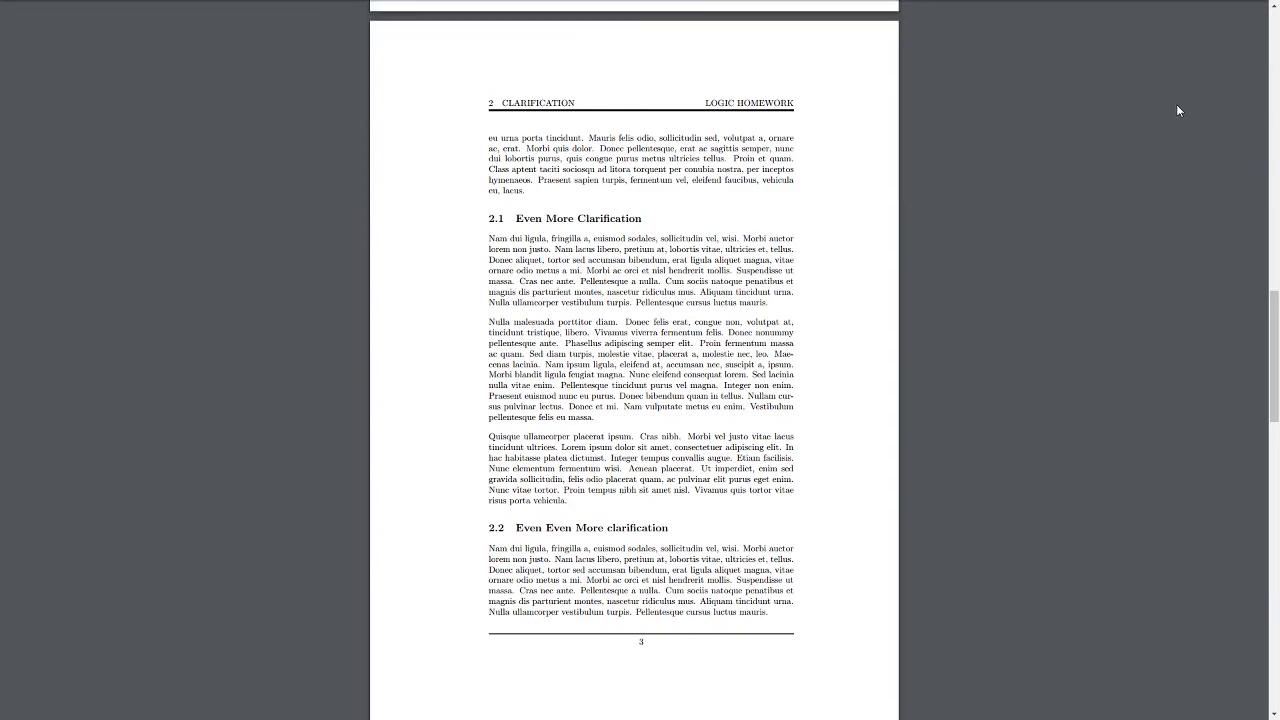
{"action": "key", "text": "ctrl+w"}
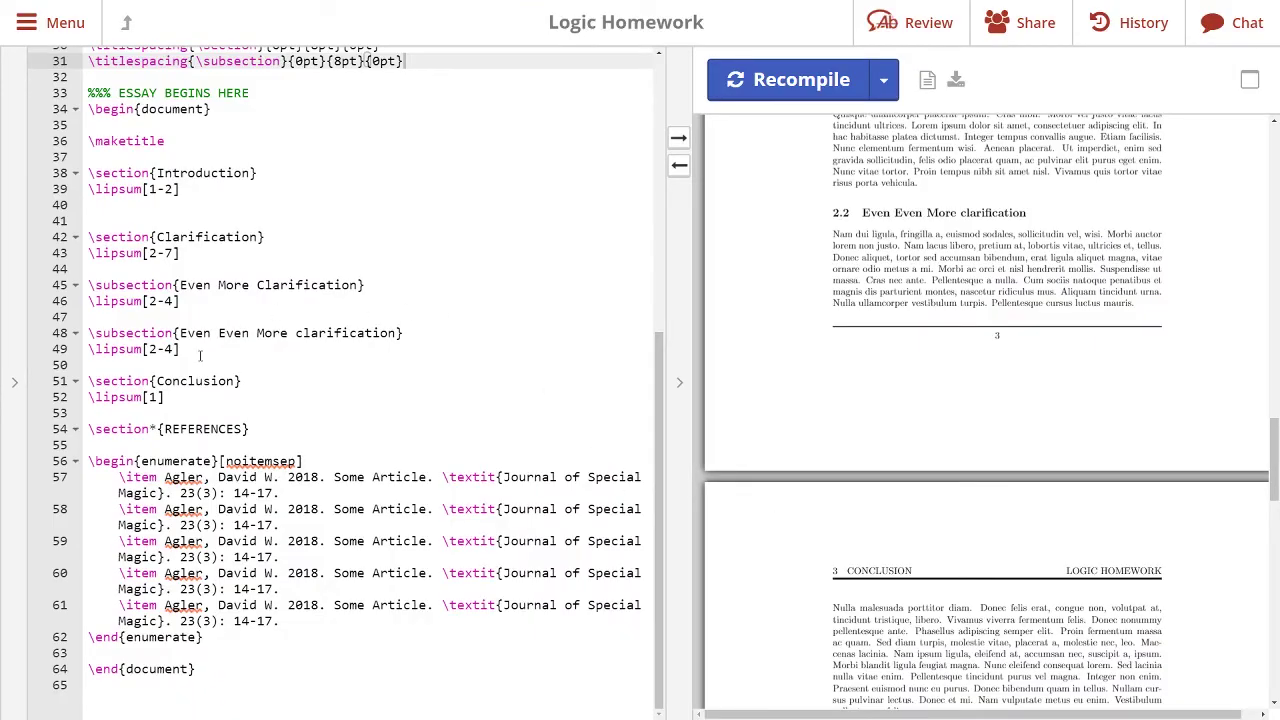
Change line 46 to \lipsum[2-3], add \lipsum[4] below with blank lines, and begin \begin{table}
{"action": "left_click", "coordinate": [225, 316]}
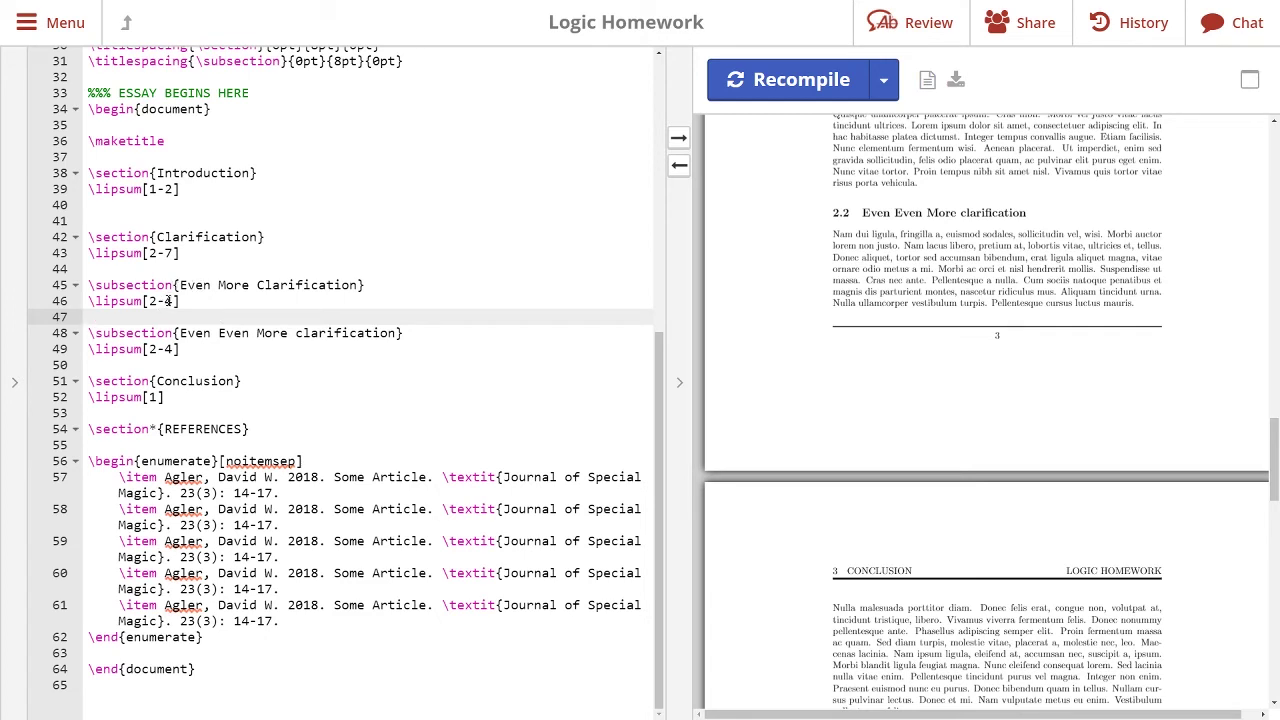
{"action": "left_click", "coordinate": [168, 301]}
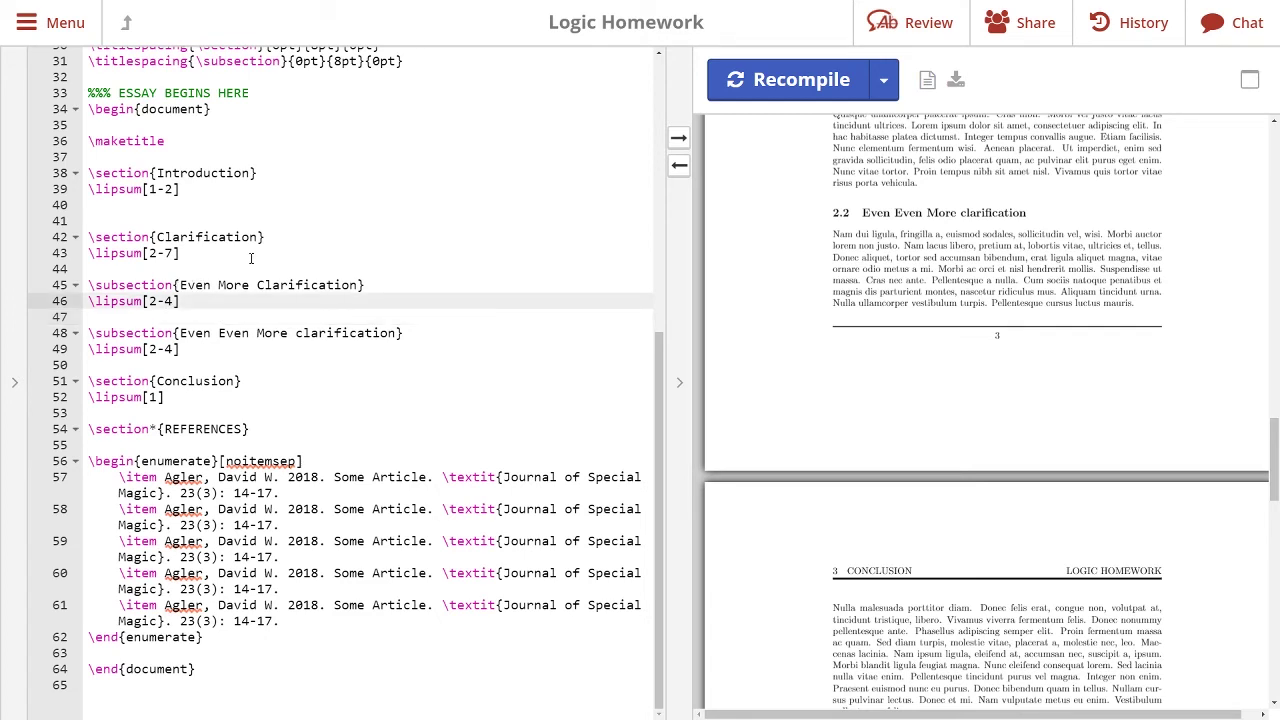
{"action": "type", "text": "3]"}
{"action": "key", "text": "Return"}
{"action": "key", "text": "Return"}
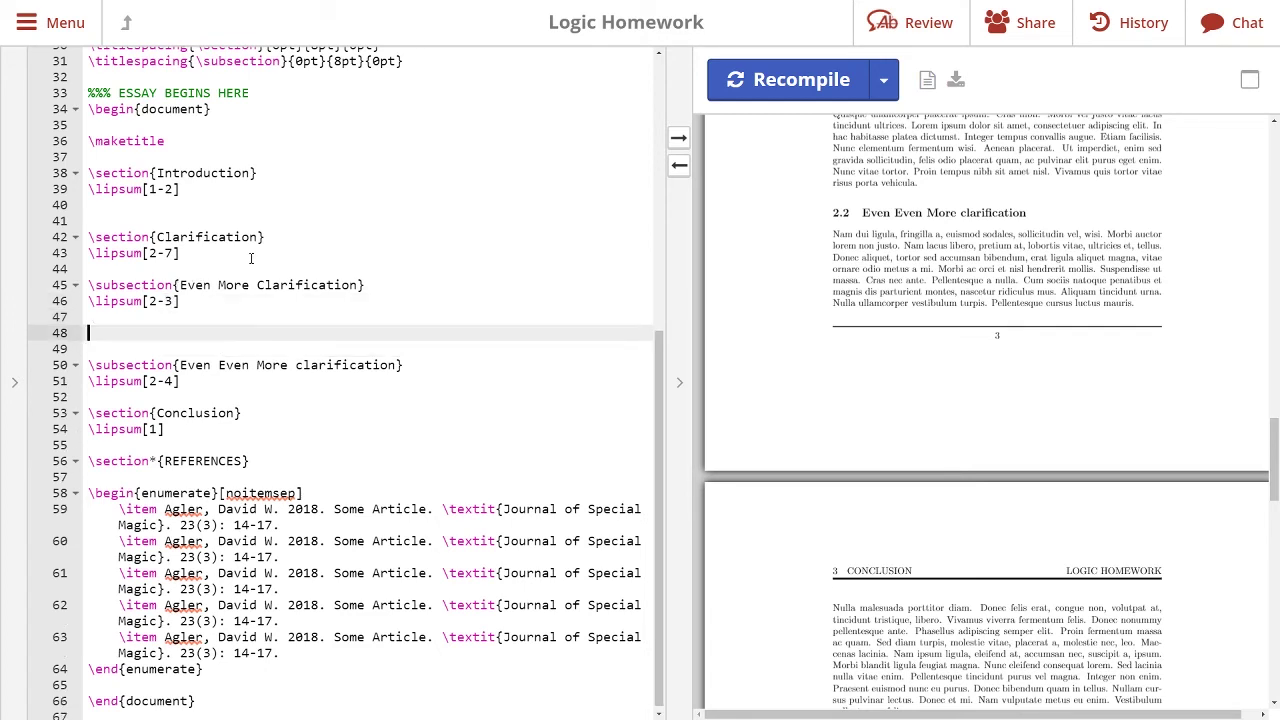
{"action": "type", "text": "\\lipsum"}
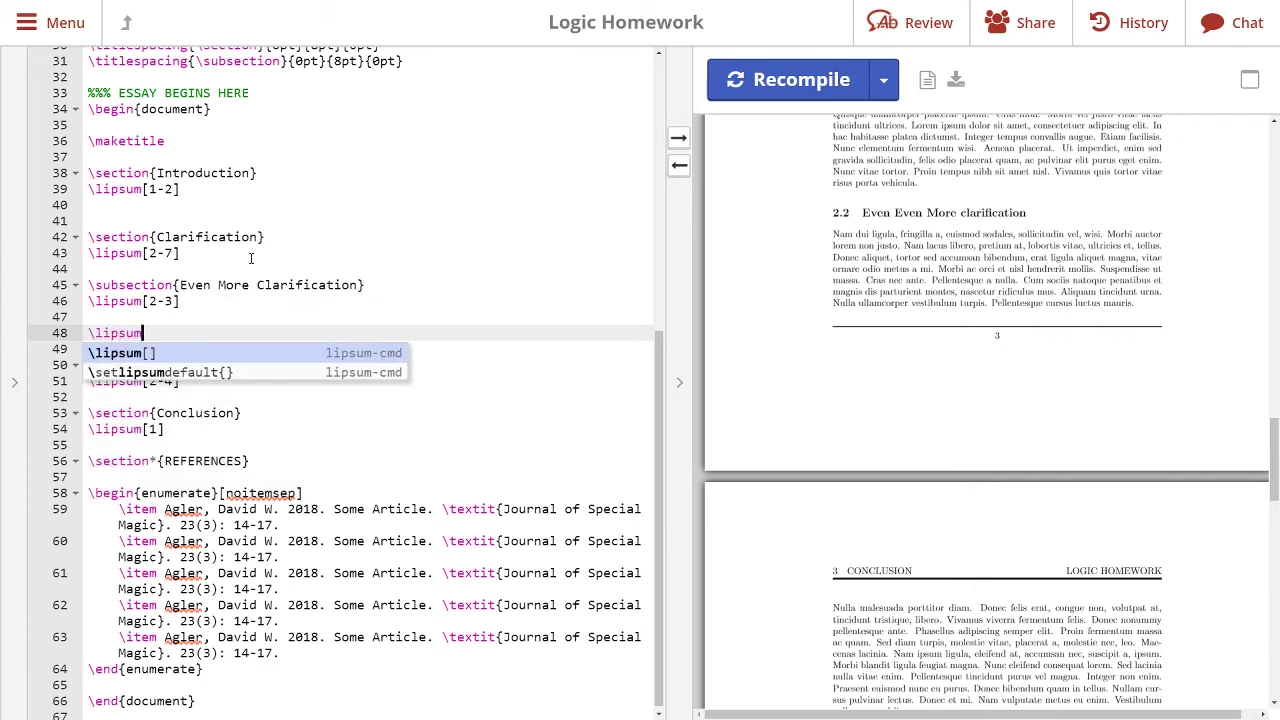
{"action": "type", "text": "[4]"}
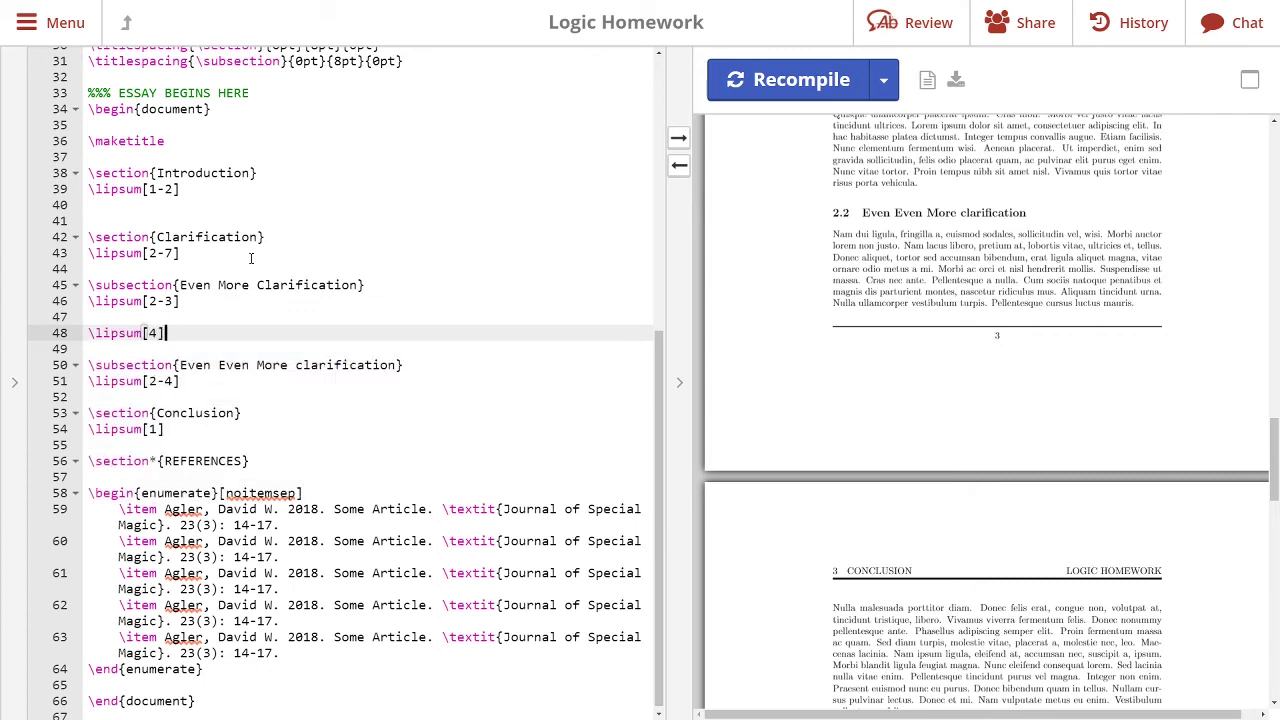
{"action": "key", "text": "Up"}
{"action": "key", "text": "Return"}
{"action": "key", "text": "Up"}
{"action": "key", "text": "Return"}
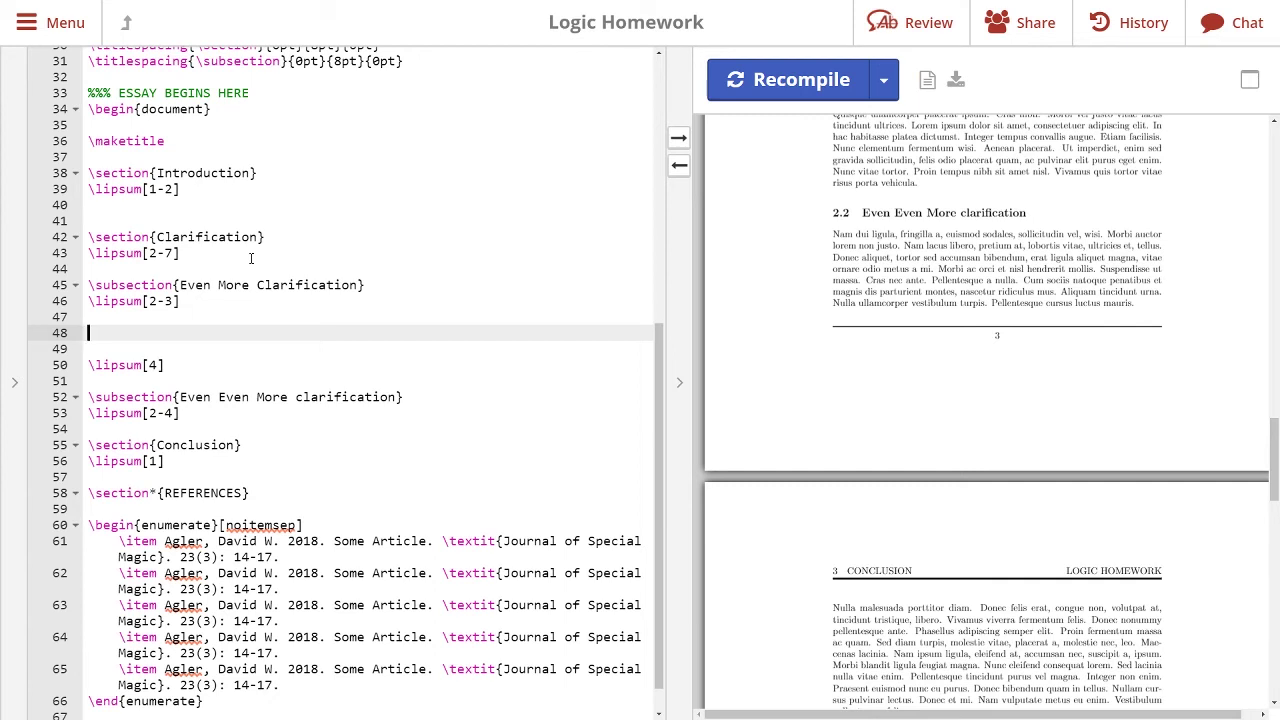
{"action": "type", "text": "\begin{tabl"}
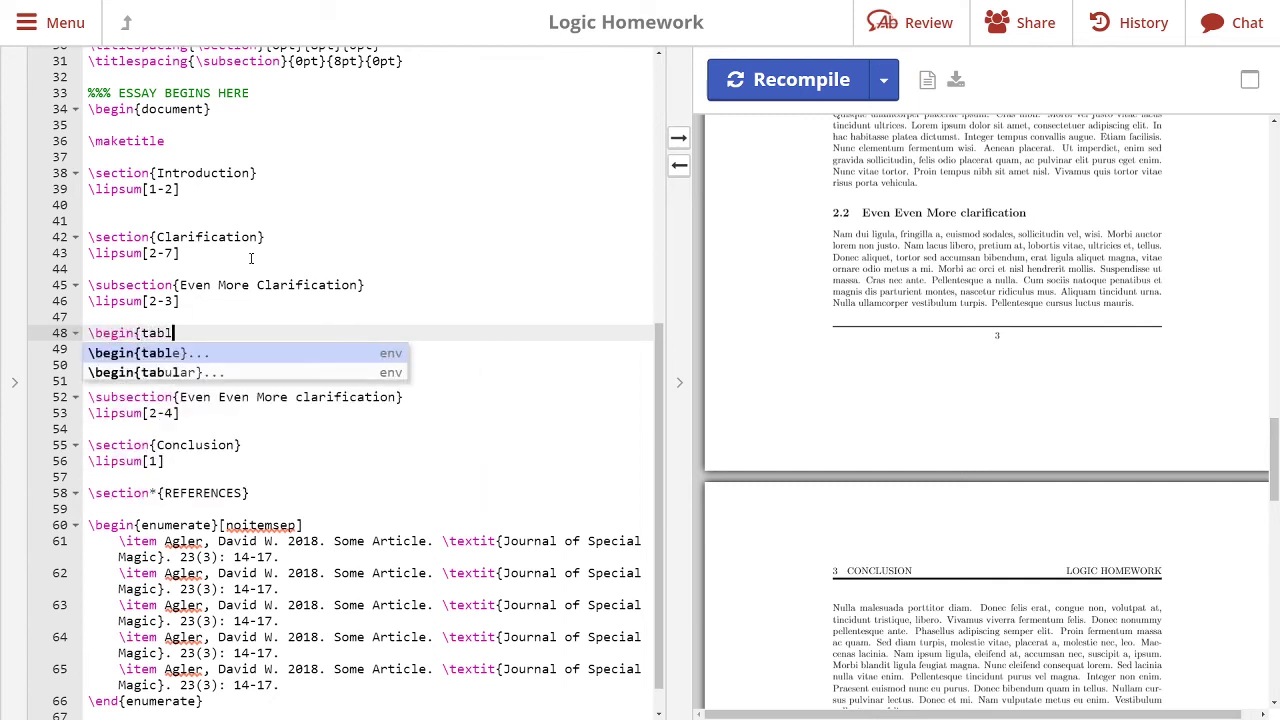
Insert the table template with centering, a c|c tabular, caption and label
{"action": "key", "text": "Return"}
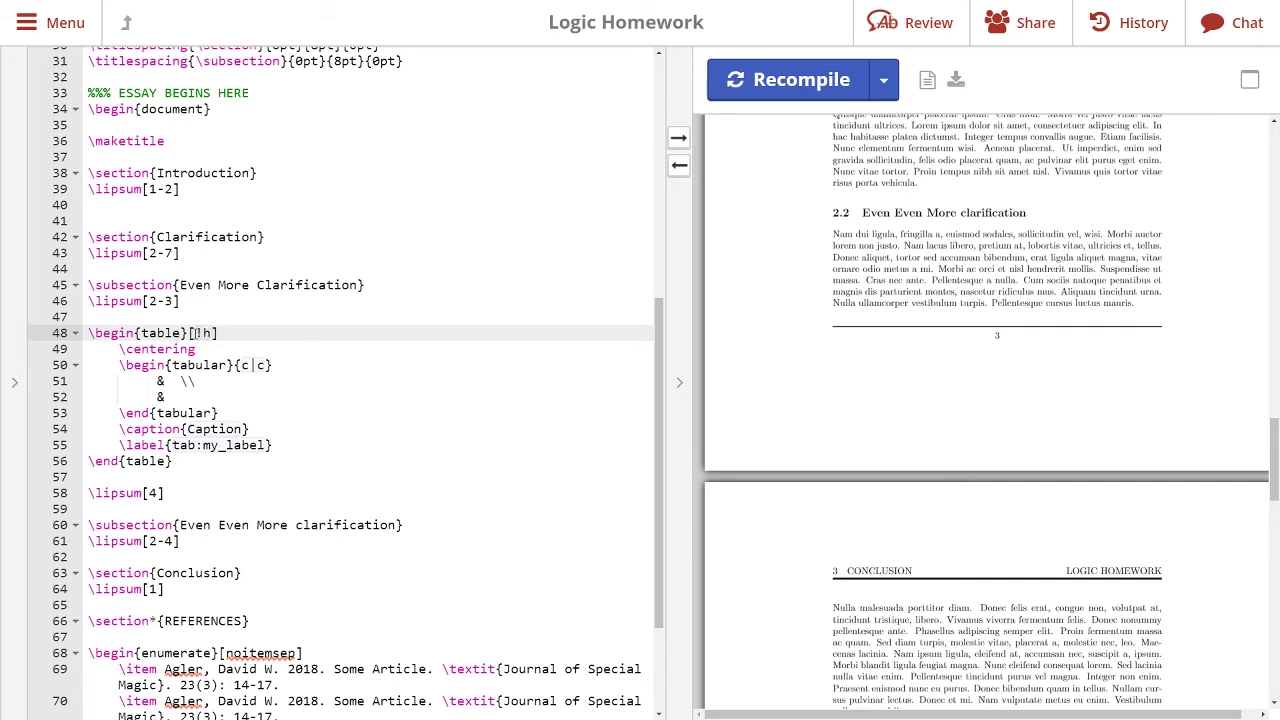
{"action": "scroll", "coordinate": [444, 302], "scroll_direction": "up", "scroll_amount": 5}
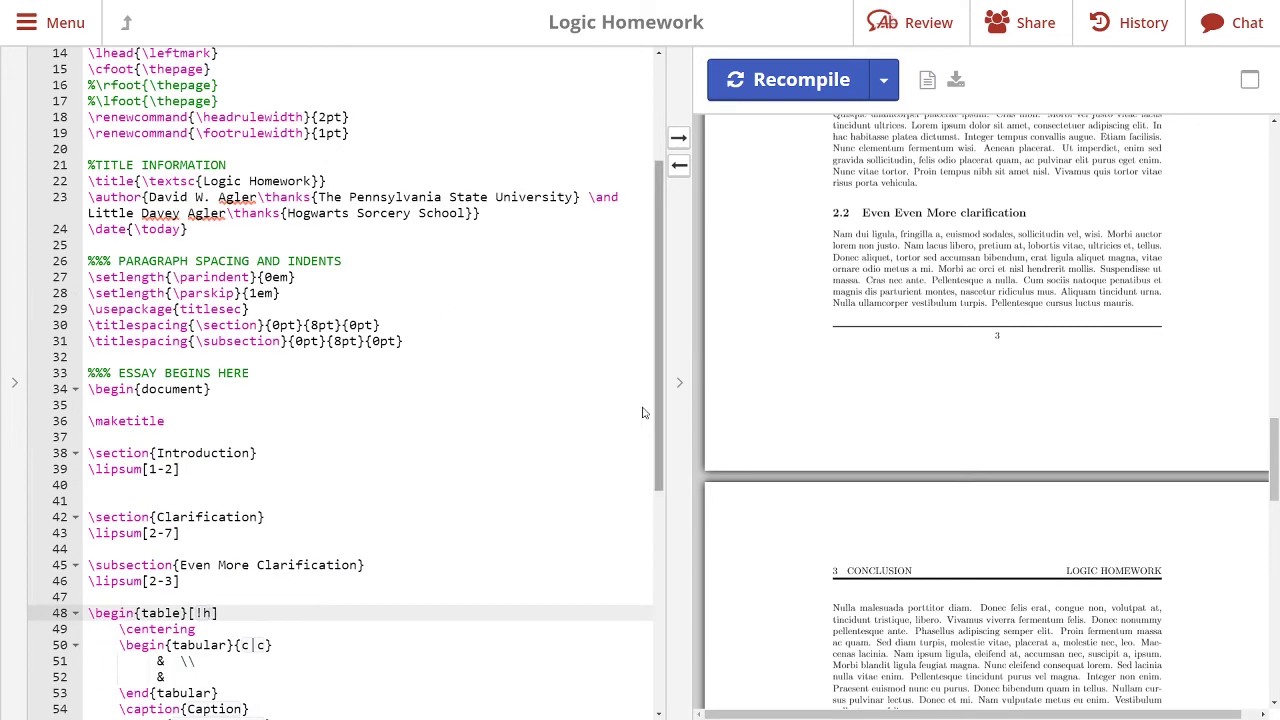
{"action": "scroll", "coordinate": [186, 420], "scroll_direction": "down", "scroll_amount": 5}
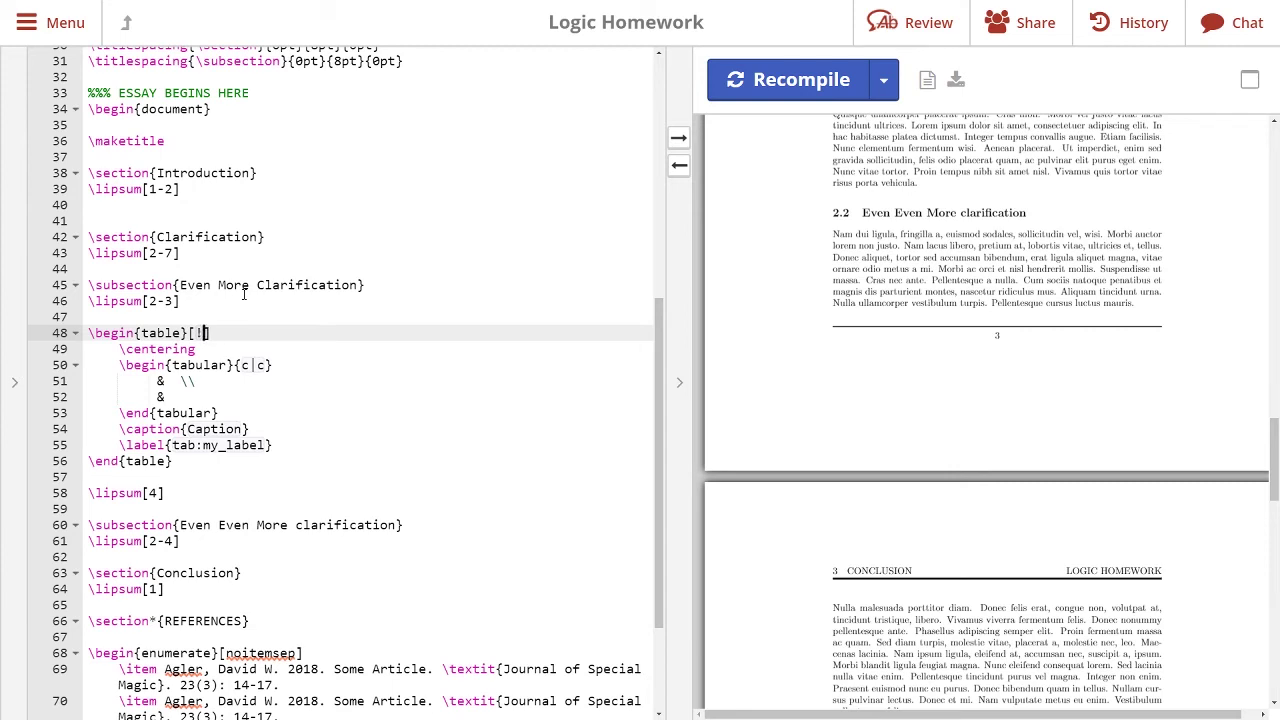
Set the table placement option to h and review the tabular block
{"action": "type", "text": "h"}
{"action": "left_click_drag", "start_coordinate": [120, 366], "coordinate": [230, 418]}
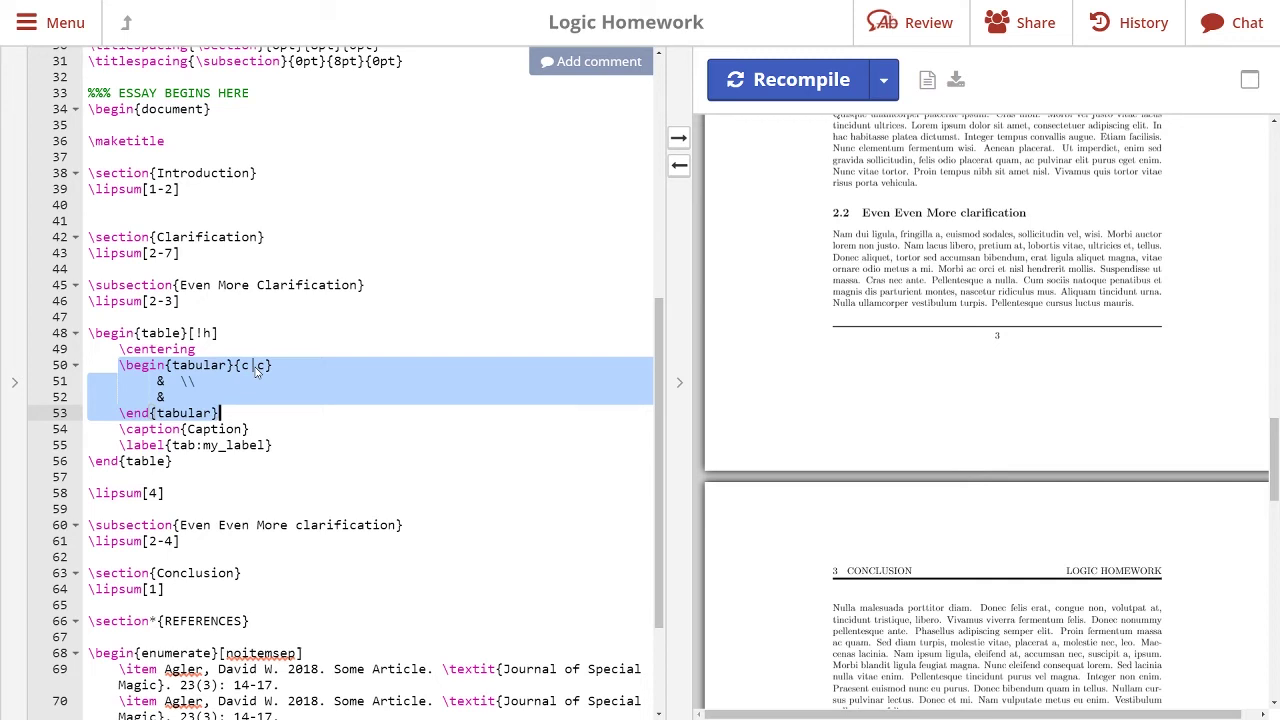
{"action": "left_click", "coordinate": [183, 380]}
{"action": "scroll", "coordinate": [788, 371], "scroll_direction": "up", "scroll_amount": 3}
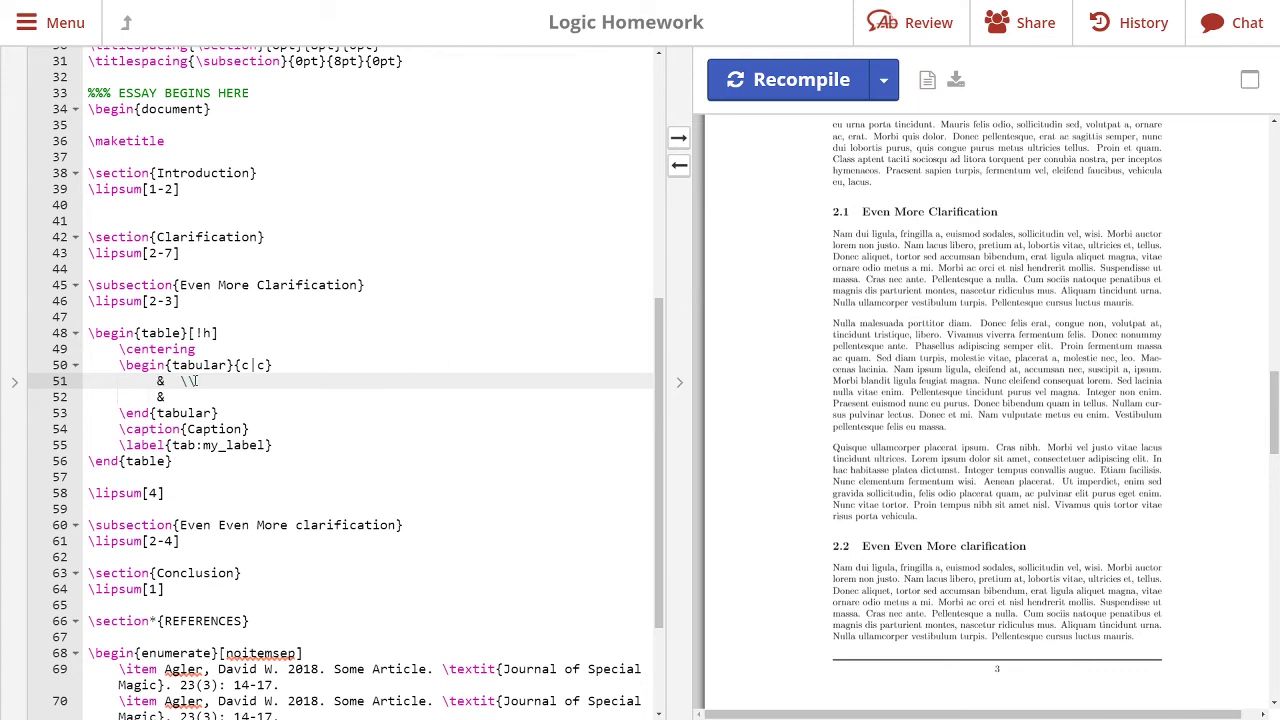
{"action": "left_click", "coordinate": [247, 365]}
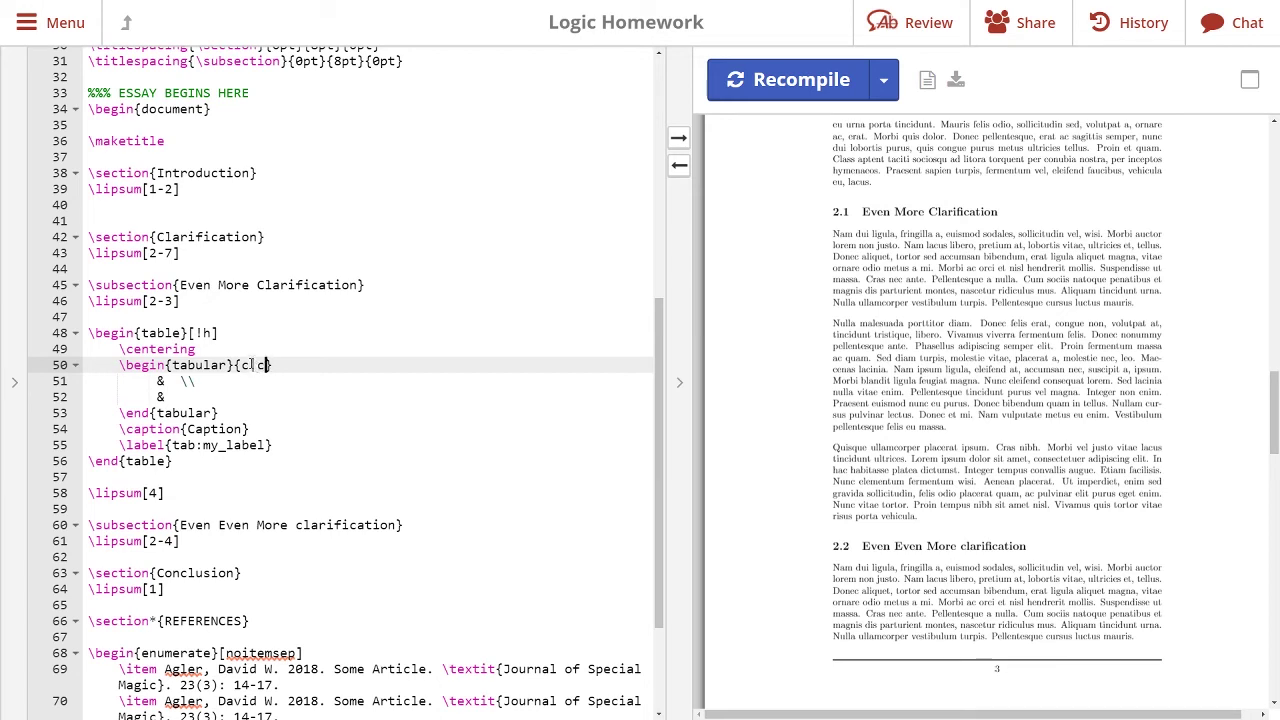
Type placeholder words into both columns of the two tabular rows
{"action": "left_click", "coordinate": [159, 381]}
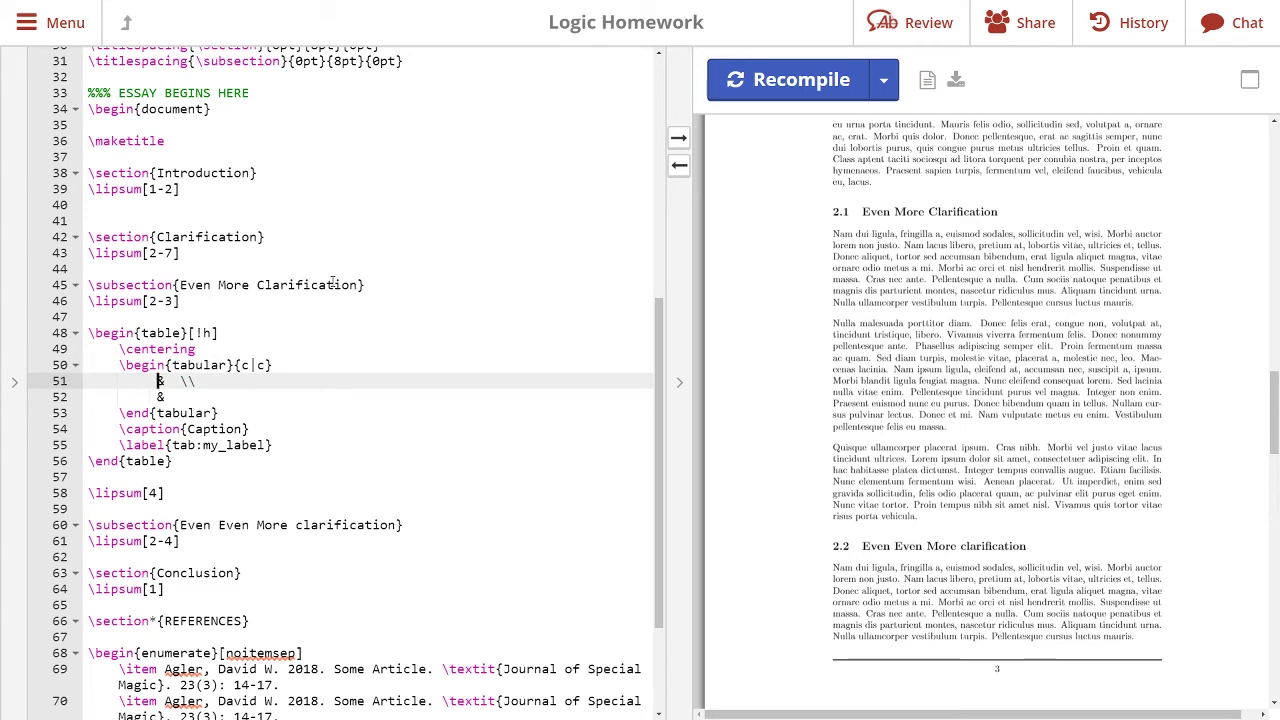
{"action": "type", "text": "lkdfjadl"}
{"action": "key", "text": "Right"}
{"action": "type", "text": "flkdjfl"}
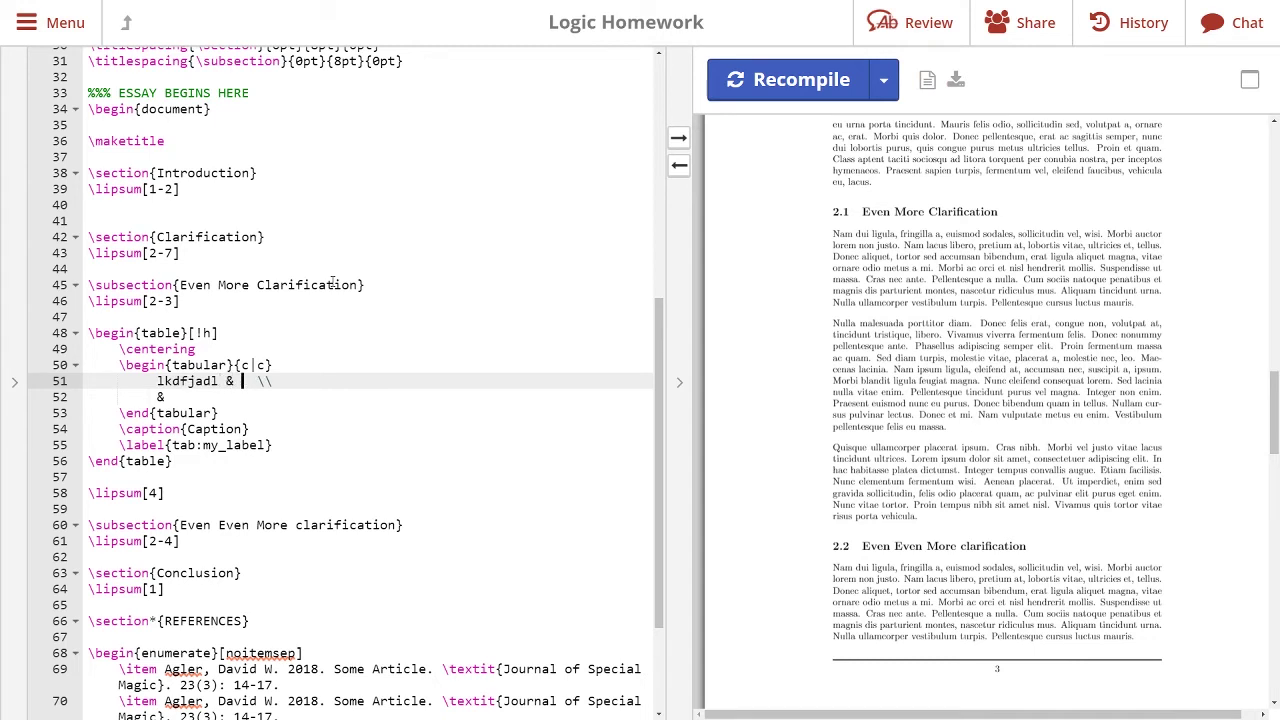
{"action": "type", "text": "dj"}
{"action": "key", "text": "Down"}
{"action": "key", "text": "Left"}
{"action": "type", "text": "fkjdfljd"}
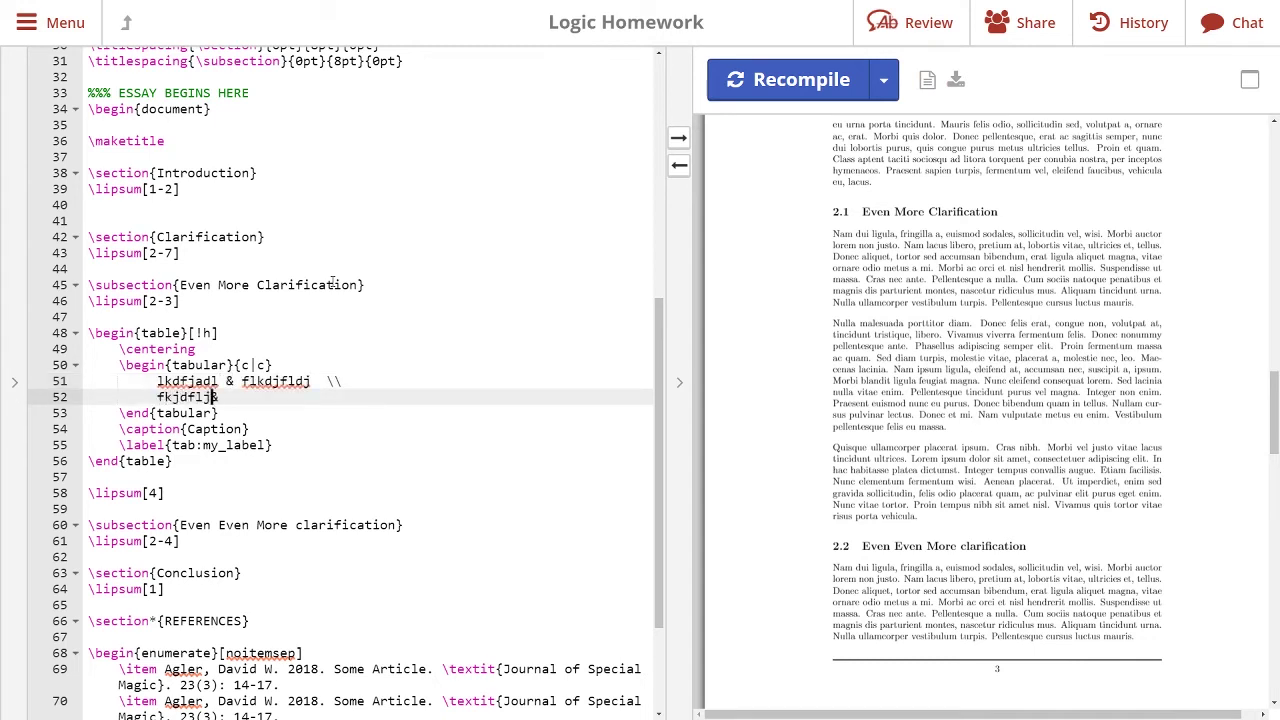
{"action": "key", "text": "BackSpace"}
{"action": "key", "text": "Right"}
{"action": "type", "text": "dlfjdlj"}
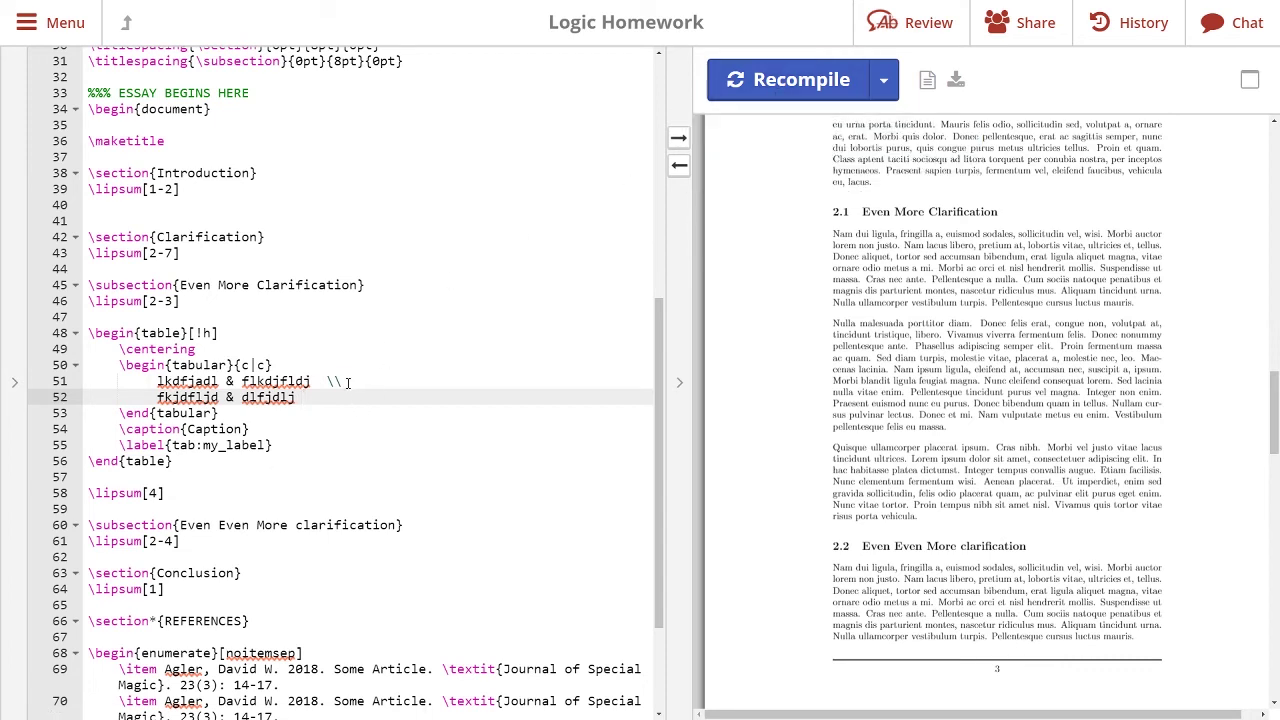
{"action": "left_click_drag", "start_coordinate": [347, 382], "coordinate": [326, 382]}
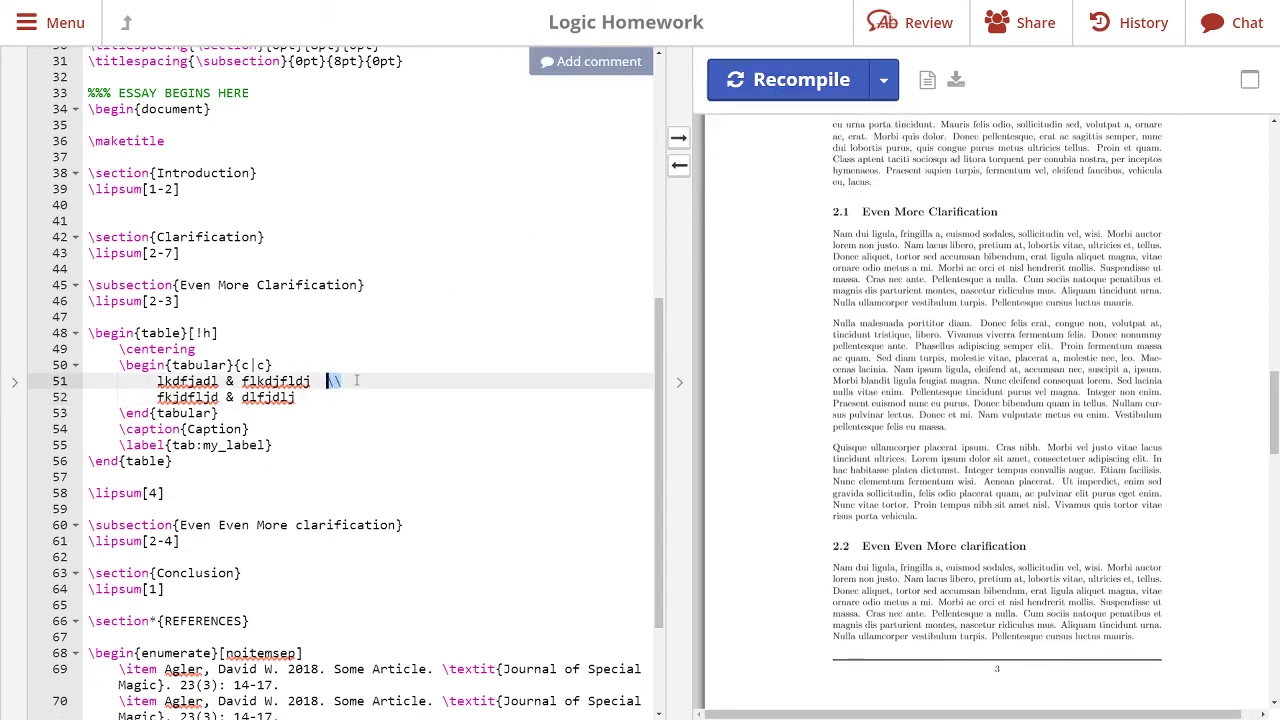
{"action": "left_click", "coordinate": [364, 381]}
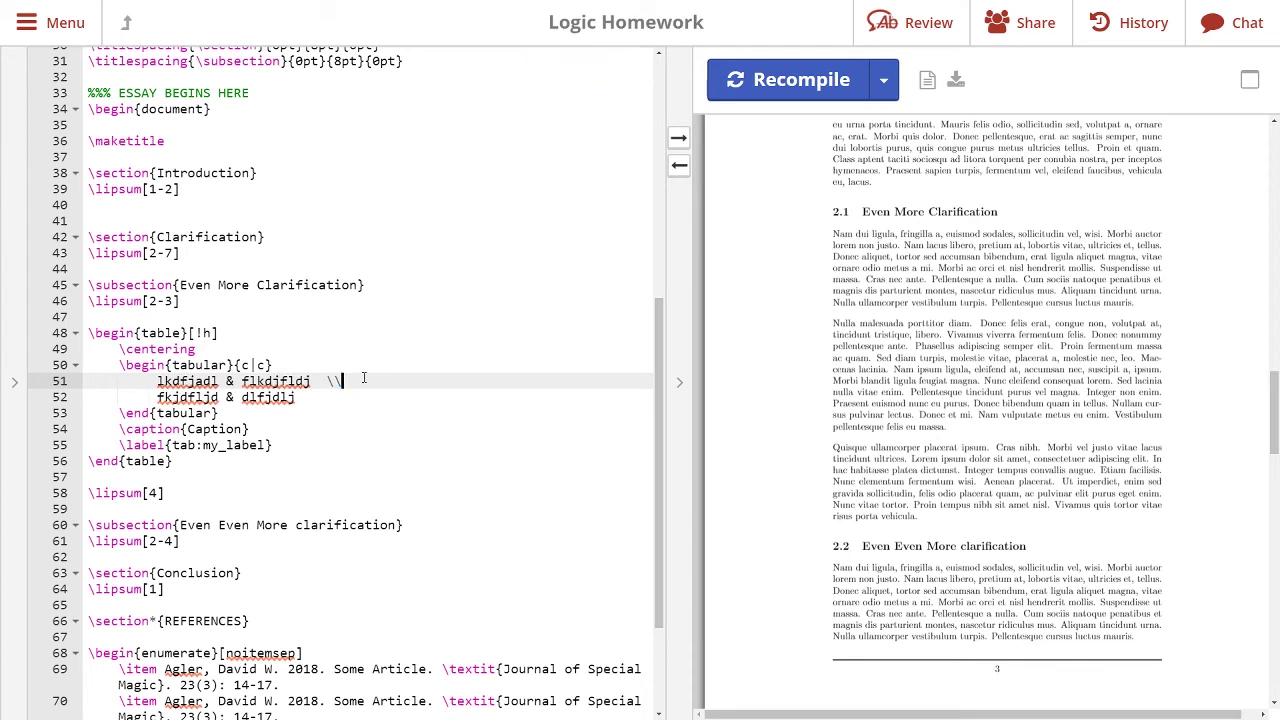
Recompile and zoom the PDF preview to view the 'Table 1: Caption' placeholder table
{"action": "left_click", "coordinate": [808, 89]}
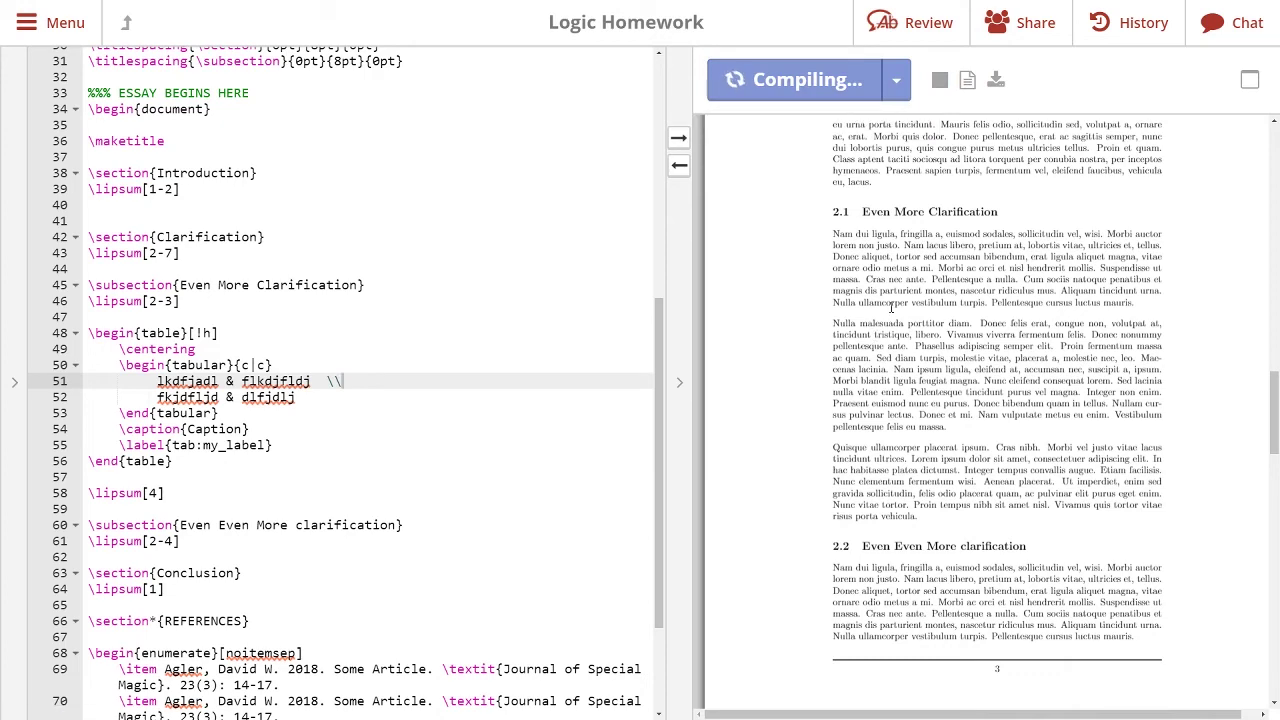
{"action": "scroll", "coordinate": [930, 340], "scroll_direction": "down", "scroll_amount": 1}
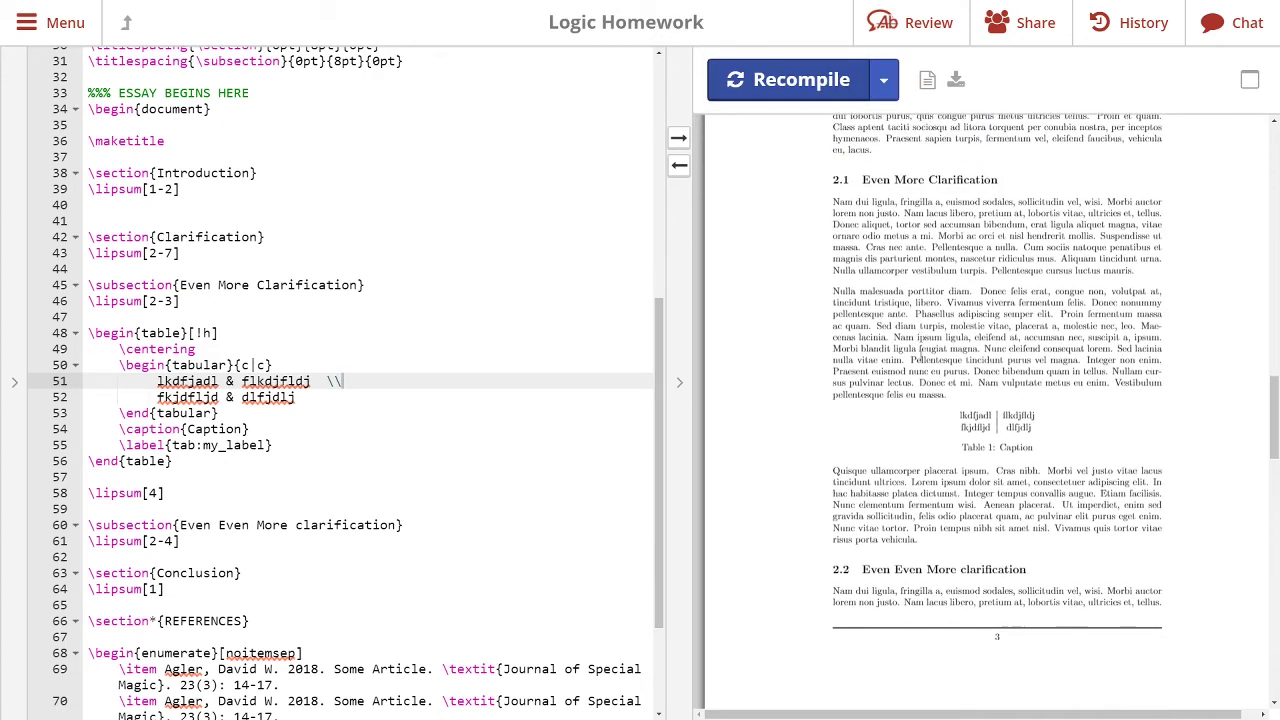
{"action": "left_click", "coordinate": [877, 154]}
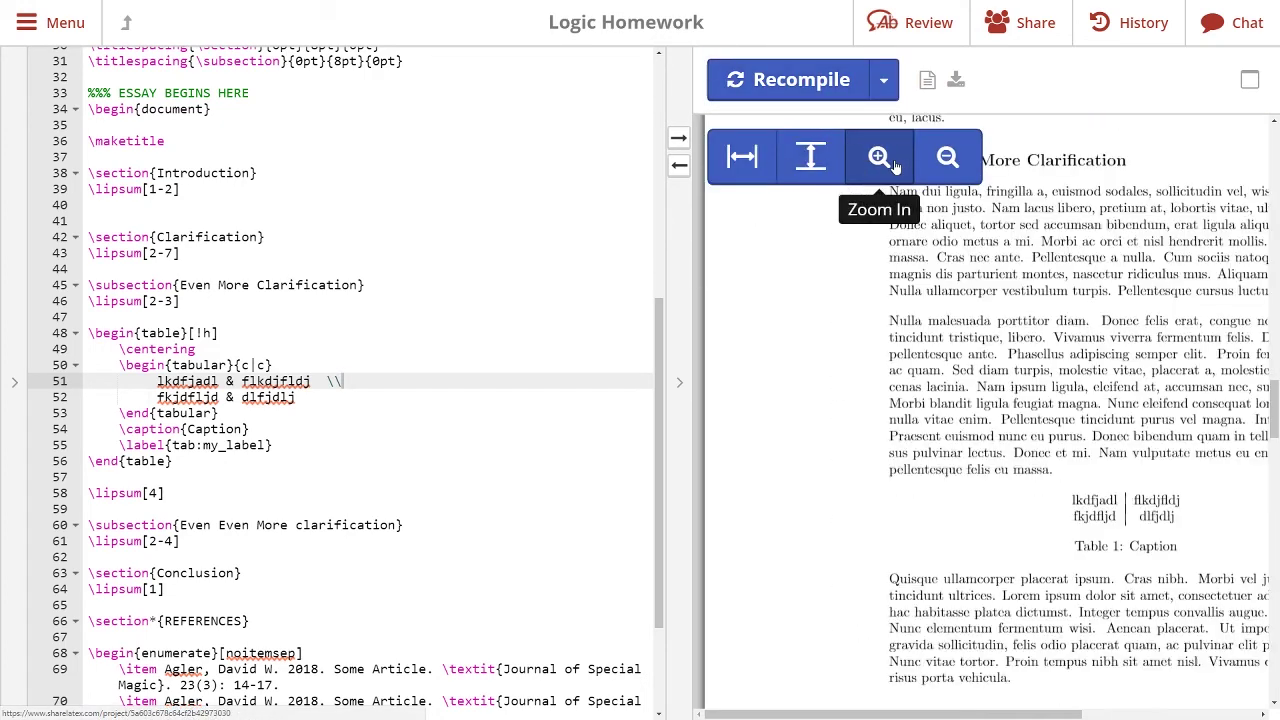
{"action": "scroll", "coordinate": [1000, 620], "scroll_direction": "right", "scroll_amount": 3}
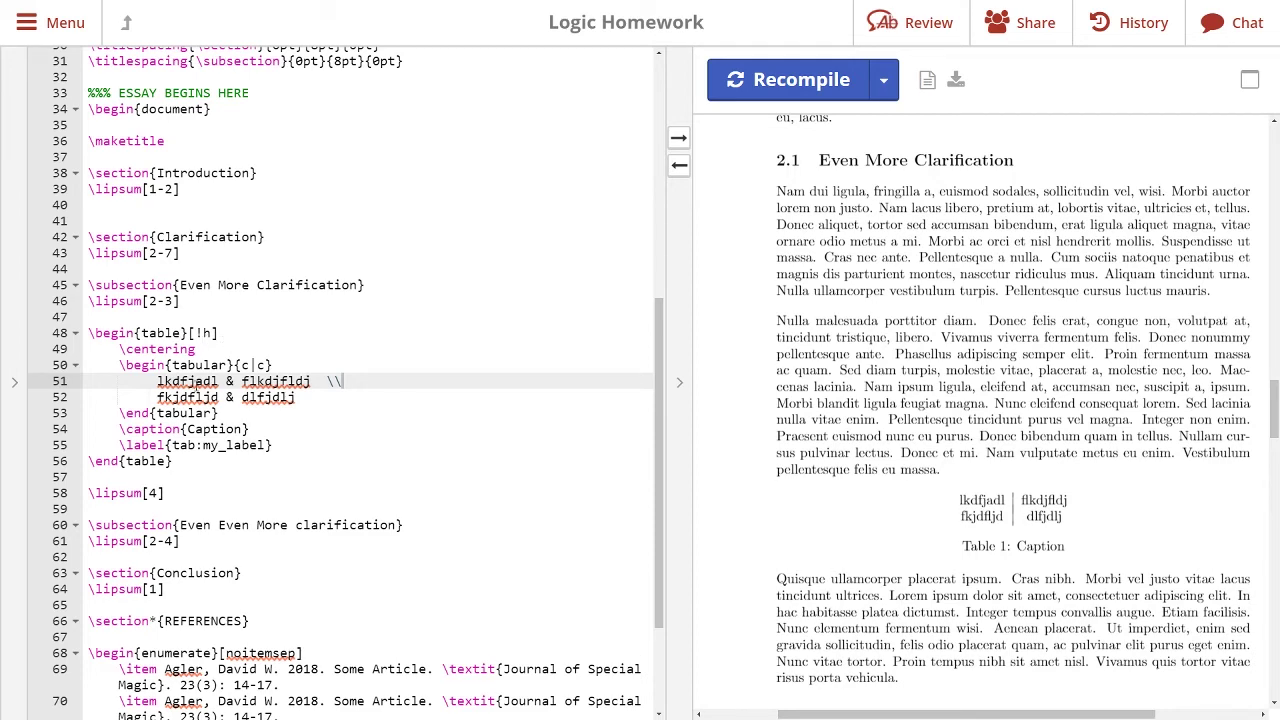
{"action": "double_click", "coordinate": [196, 385]}
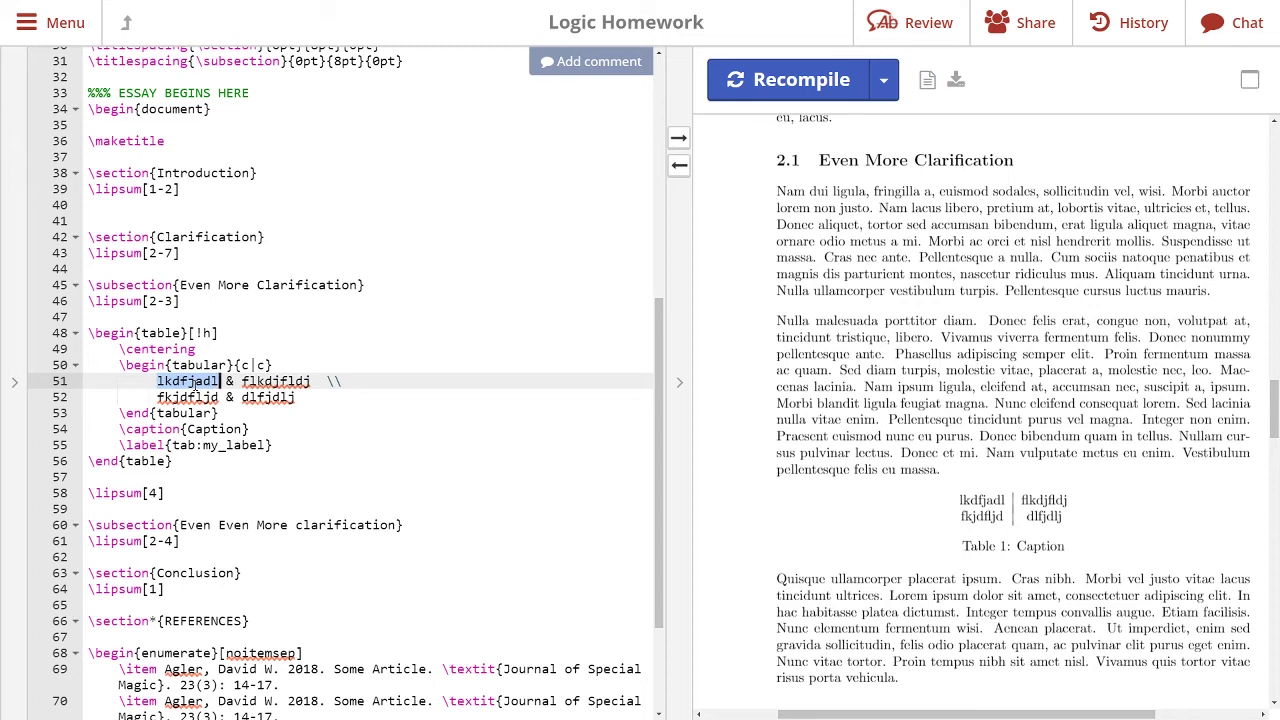
Replace the first row's placeholders with the headers NAME and GOALS
{"action": "left_click", "coordinate": [227, 381]}
{"action": "key", "text": "BackSpace"}
{"action": "key", "text": "BackSpace"}
{"action": "key", "text": "BackSpace"}
{"action": "key", "text": "BackSpace"}
{"action": "key", "text": "BackSpace"}
{"action": "key", "text": "BackSpace"}
{"action": "key", "text": "BackSpace"}
{"action": "key", "text": "BackSpace"}
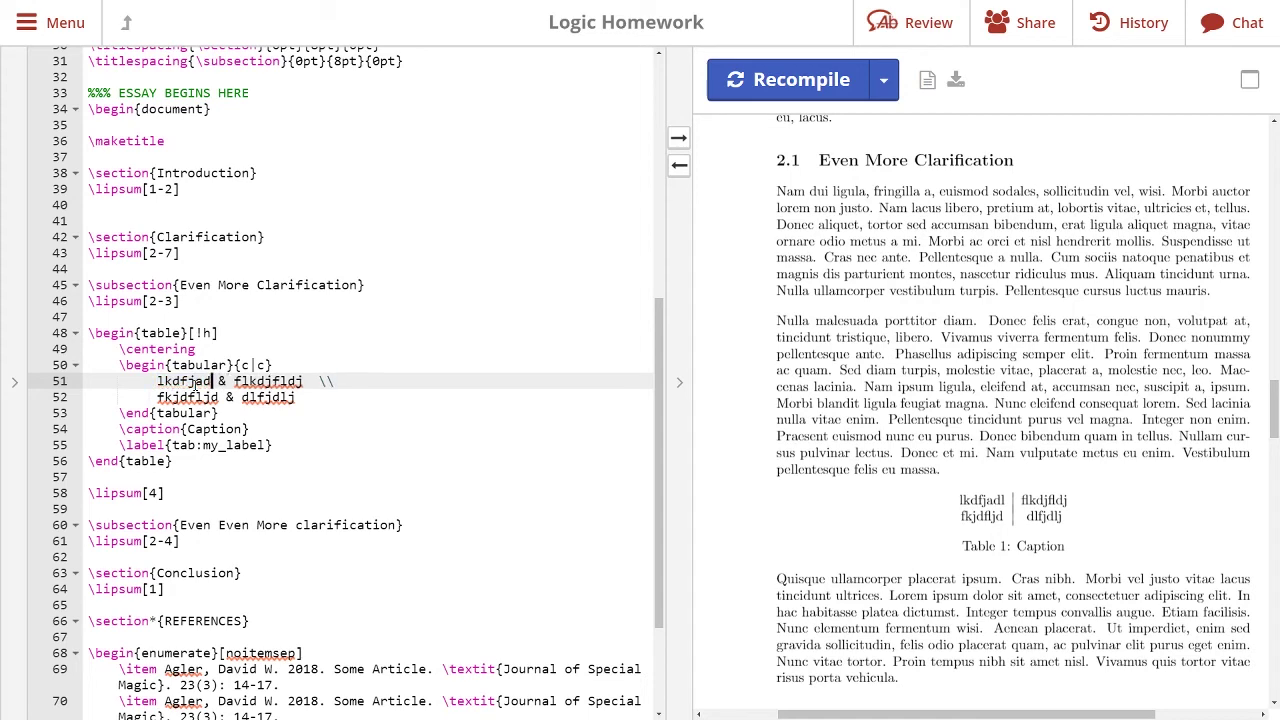
{"action": "type", "text": "NAME"}
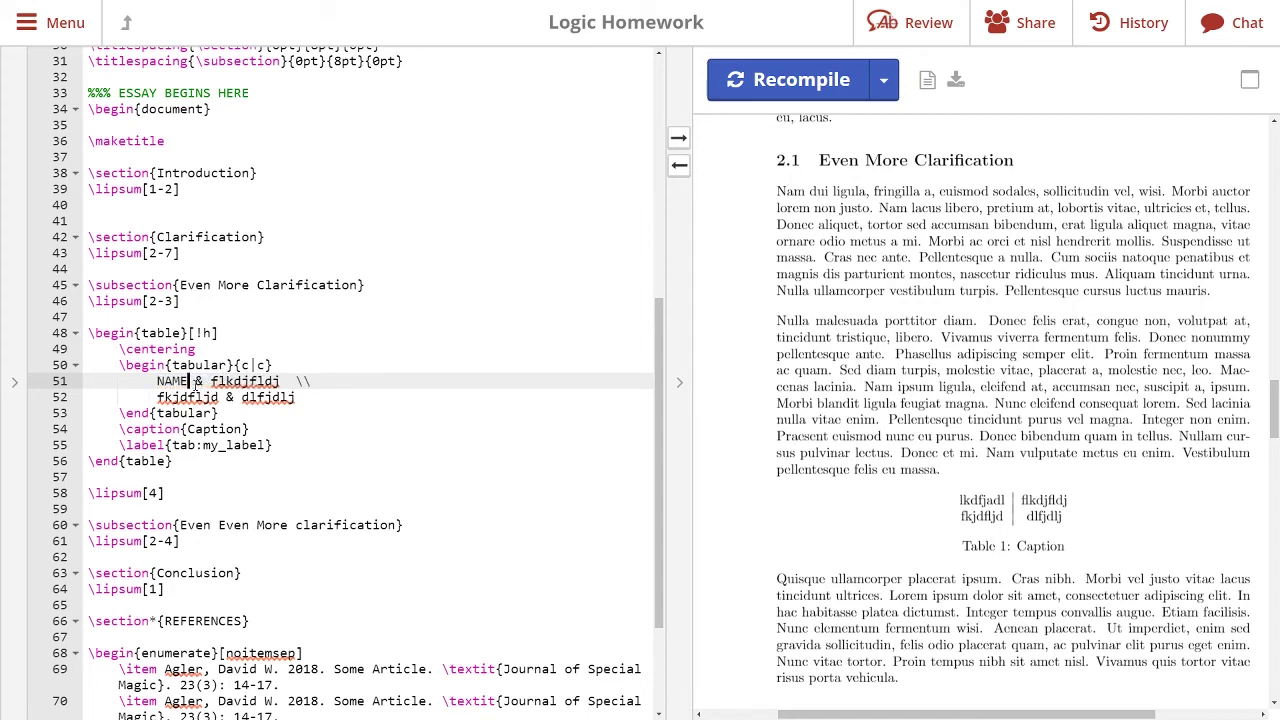
{"action": "key", "text": "Right"}
{"action": "key", "text": "Right"}
{"action": "key", "text": "Delete"}
{"action": "key", "text": "Delete"}
{"action": "key", "text": "Delete"}
{"action": "key", "text": "Delete"}
{"action": "key", "text": "Delete"}
{"action": "key", "text": "Delete"}
{"action": "key", "text": "Delete"}
{"action": "key", "text": "Delete"}
{"action": "type", "text": "GOALS"}
Turn the second row into Pele & 500
{"action": "key", "text": "Left"}
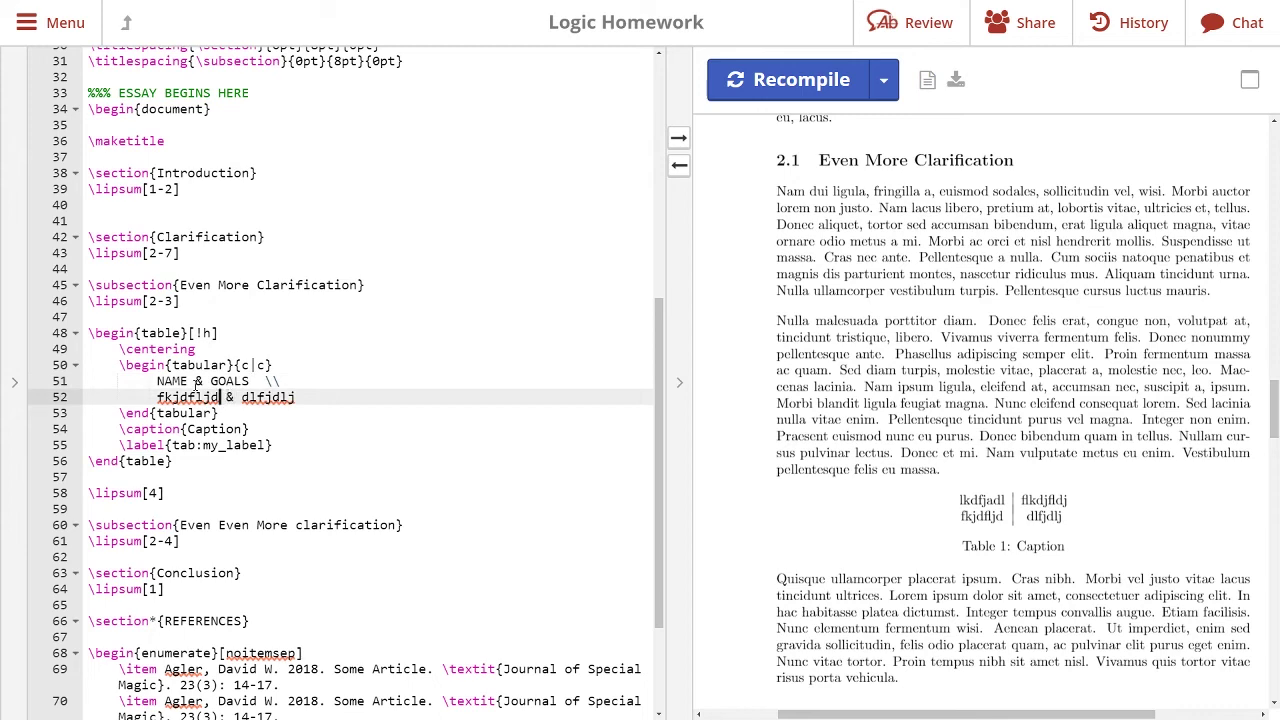
{"action": "key", "text": "BackSpace"}
{"action": "key", "text": "BackSpace"}
{"action": "key", "text": "BackSpace"}
{"action": "key", "text": "BackSpace"}
{"action": "key", "text": "BackSpace"}
{"action": "key", "text": "BackSpace"}
{"action": "key", "text": "BackSpace"}
{"action": "key", "text": "BackSpace"}
{"action": "key", "text": "BackSpace"}
{"action": "type", "text": "Pe"}
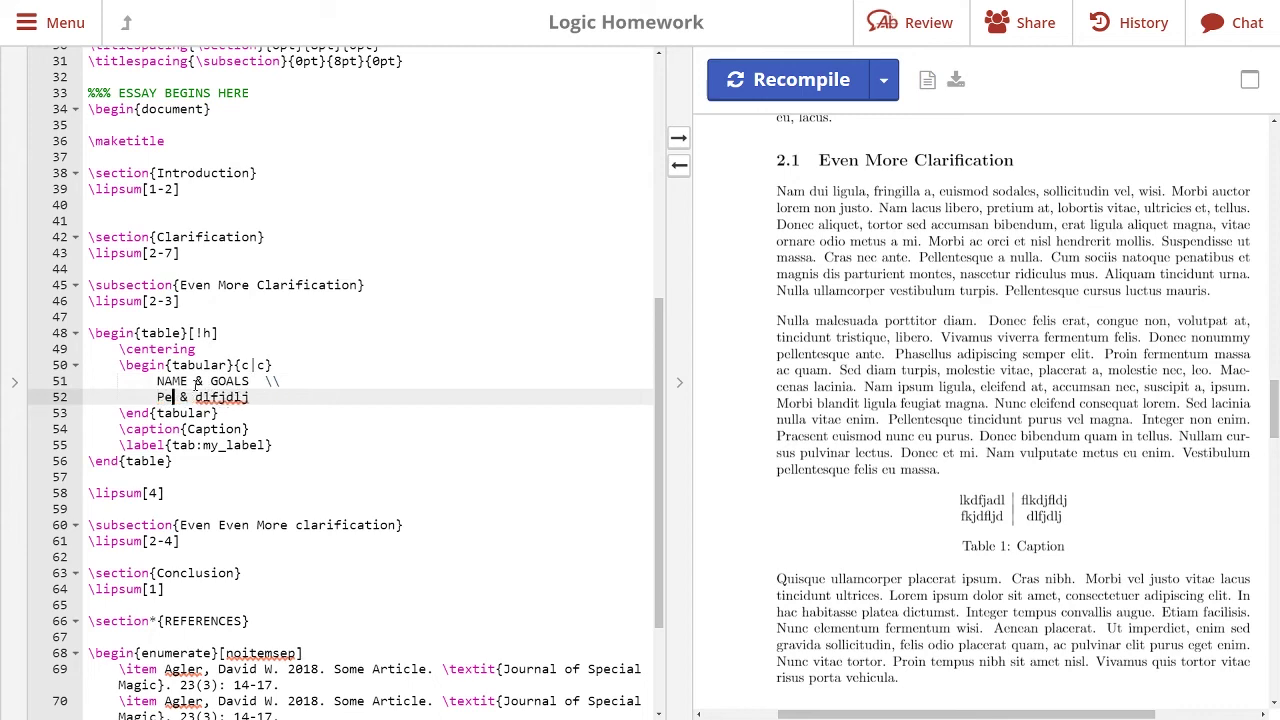
{"action": "type", "text": "le"}
{"action": "key", "text": "End"}
{"action": "key", "text": "BackSpace"}
{"action": "key", "text": "BackSpace"}
{"action": "key", "text": "BackSpace"}
{"action": "key", "text": "BackSpace"}
{"action": "key", "text": "BackSpace"}
{"action": "key", "text": "BackSpace"}
{"action": "key", "text": "BackSpace"}
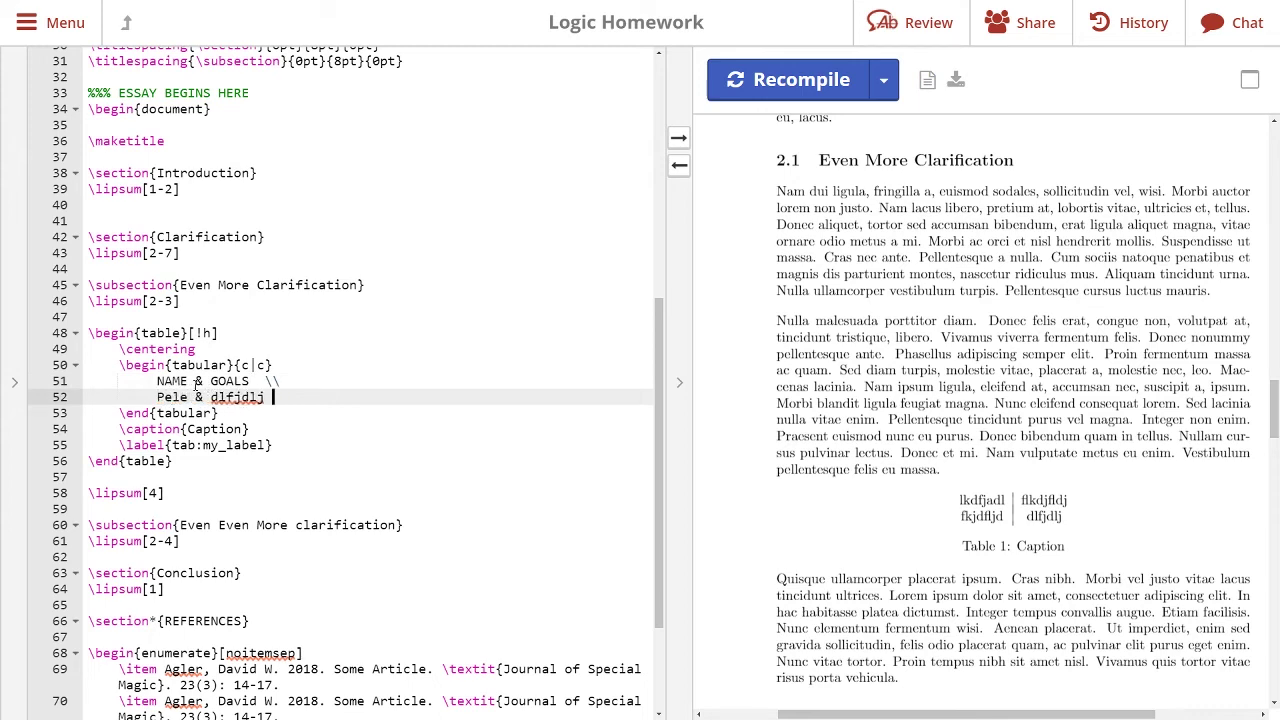
{"action": "key", "text": "BackSpace"}
{"action": "key", "text": "BackSpace"}
{"action": "type", "text": "500    \\\\"}
{"action": "key", "text": "Return"}
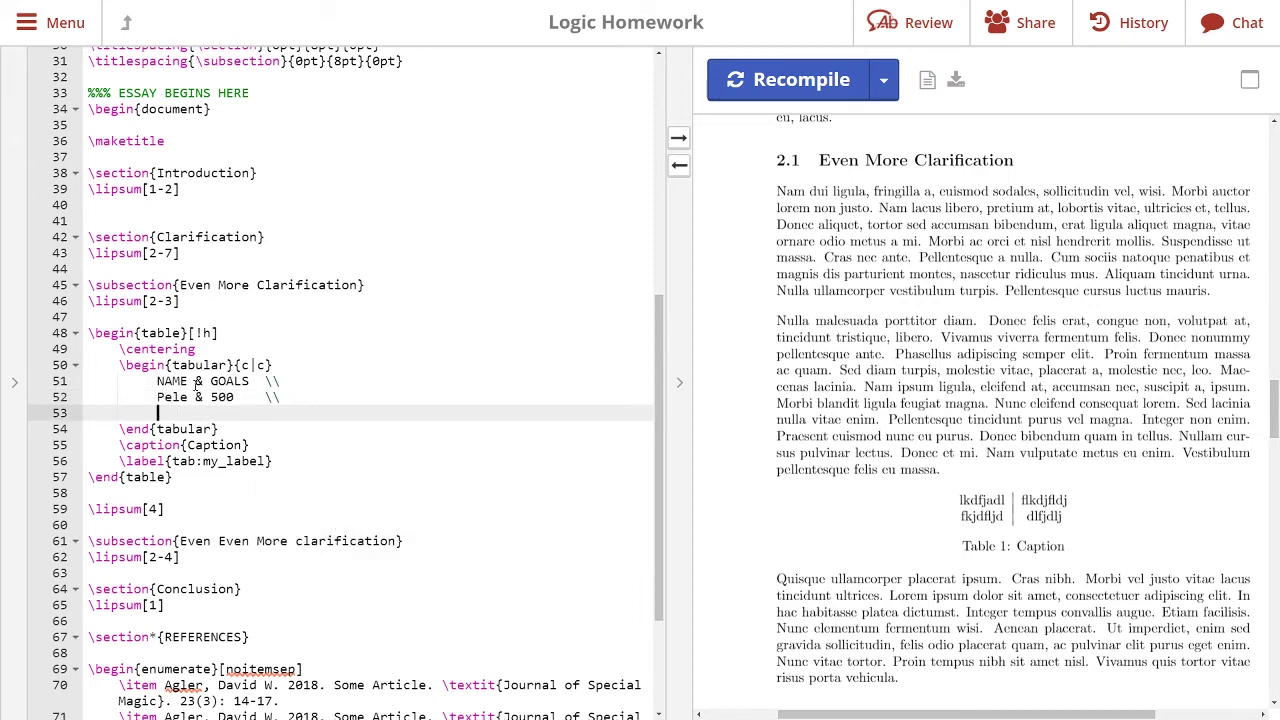
Add rows for Maradona 400, Messi 403 and C. Ronaldo 304
{"action": "type", "text": "Maradona & 400 \\\\"}
{"action": "key", "text": "Left"}
{"action": "key", "text": "Left"}
{"action": "key", "text": "Left"}
{"action": "key", "text": "Left"}
{"action": "key", "text": "Left"}
{"action": "key", "text": "Left"}
{"action": "key", "text": "Left"}
{"action": "key", "text": "Left"}
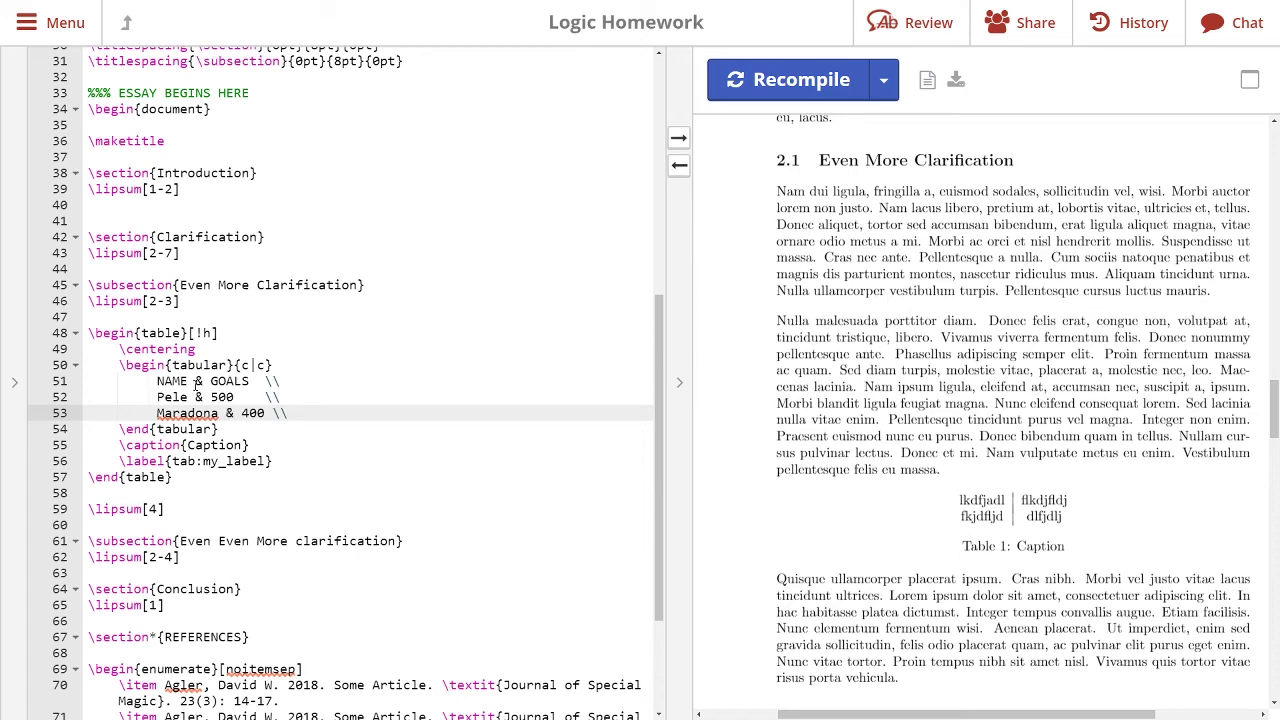
{"action": "key", "text": "End"}
{"action": "key", "text": "Return"}
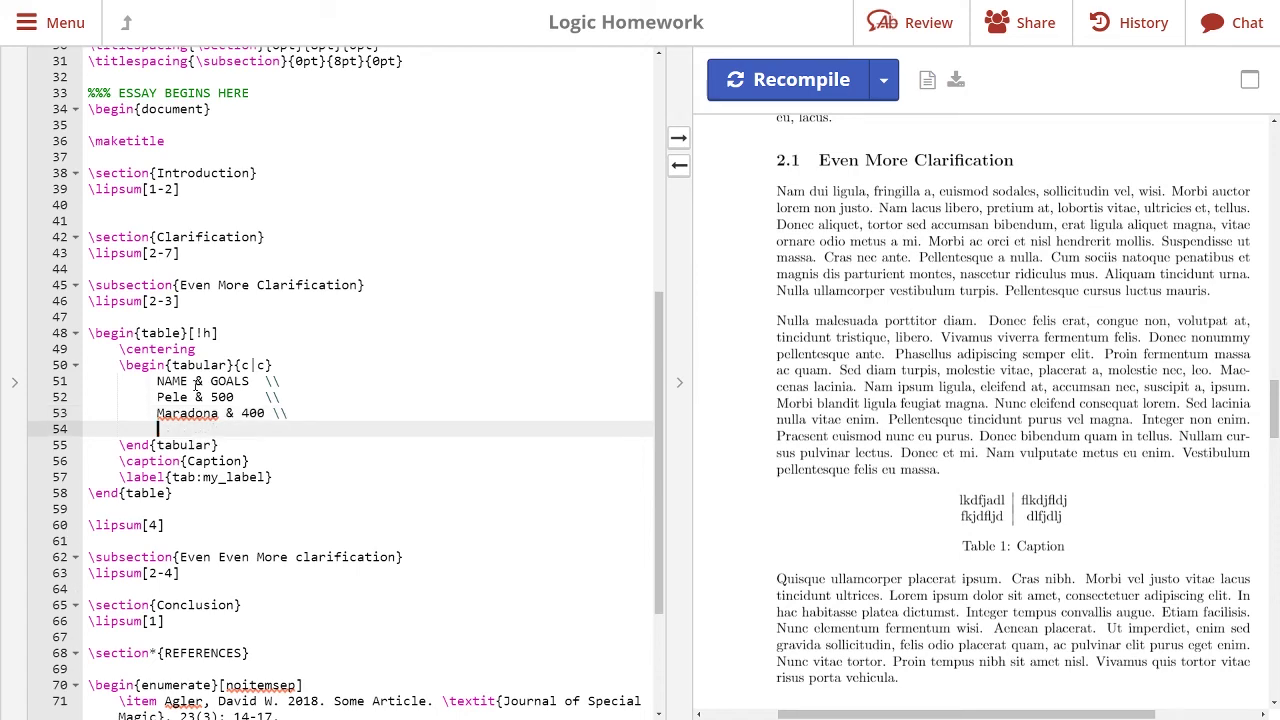
{"action": "type", "text": "Messi 7"}
{"action": "key", "text": "BackSpace"}
{"action": "key", "text": "BackSpace"}
{"action": "type", "text": "& 403   \\\\"}
{"action": "key", "text": "Return"}
{"action": "type", "text": "C."}
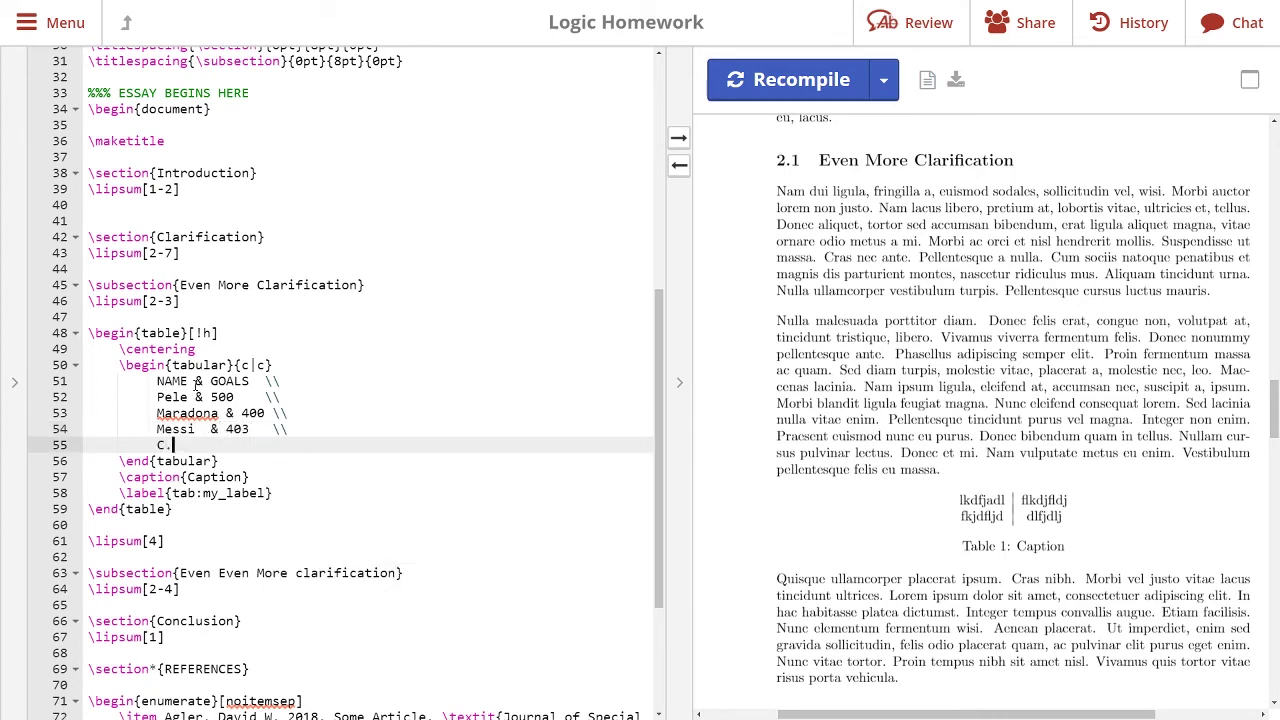
{"action": "type", "text": " Ronaldo & 304 \\\\"}
Pad spaces after NAME, Pele, Maradona and Messi so the & separators align
{"action": "key", "text": "Up"}
{"action": "key", "text": "Up"}
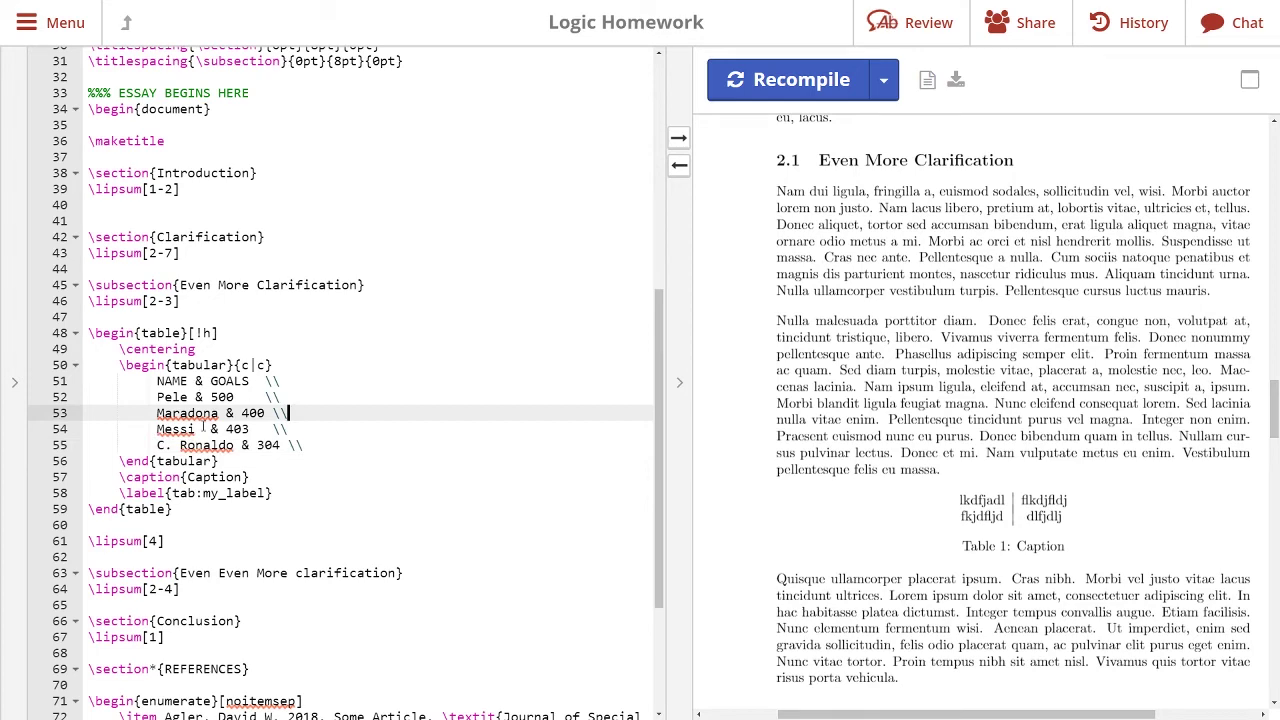
{"action": "left_click", "coordinate": [196, 398]}
{"action": "left_click", "coordinate": [190, 382]}
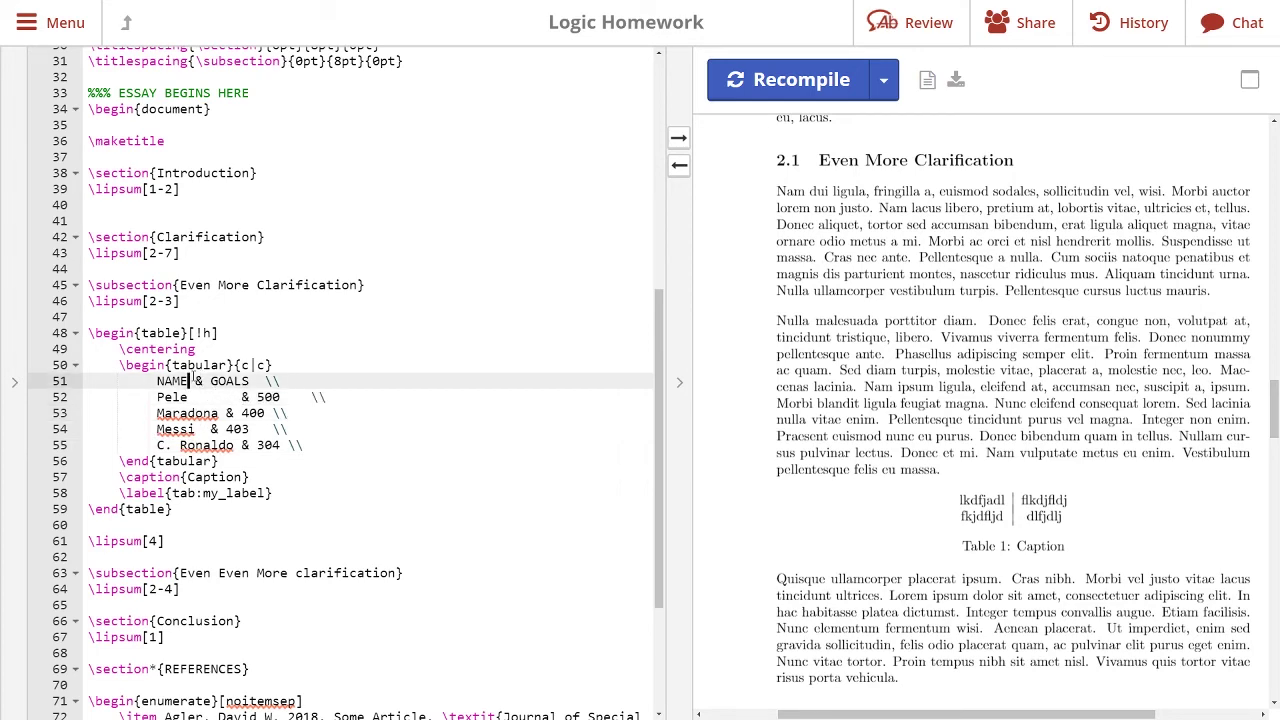
{"action": "left_click", "coordinate": [225, 413]}
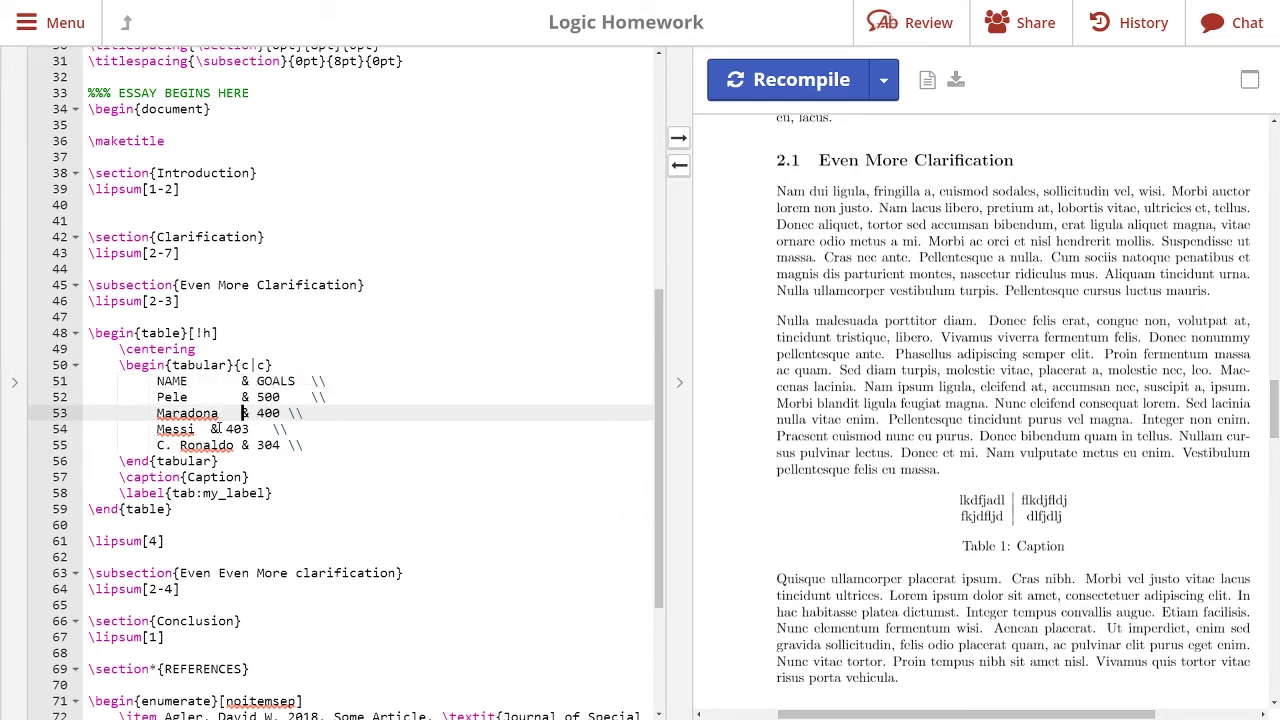
{"action": "left_click", "coordinate": [215, 428]}
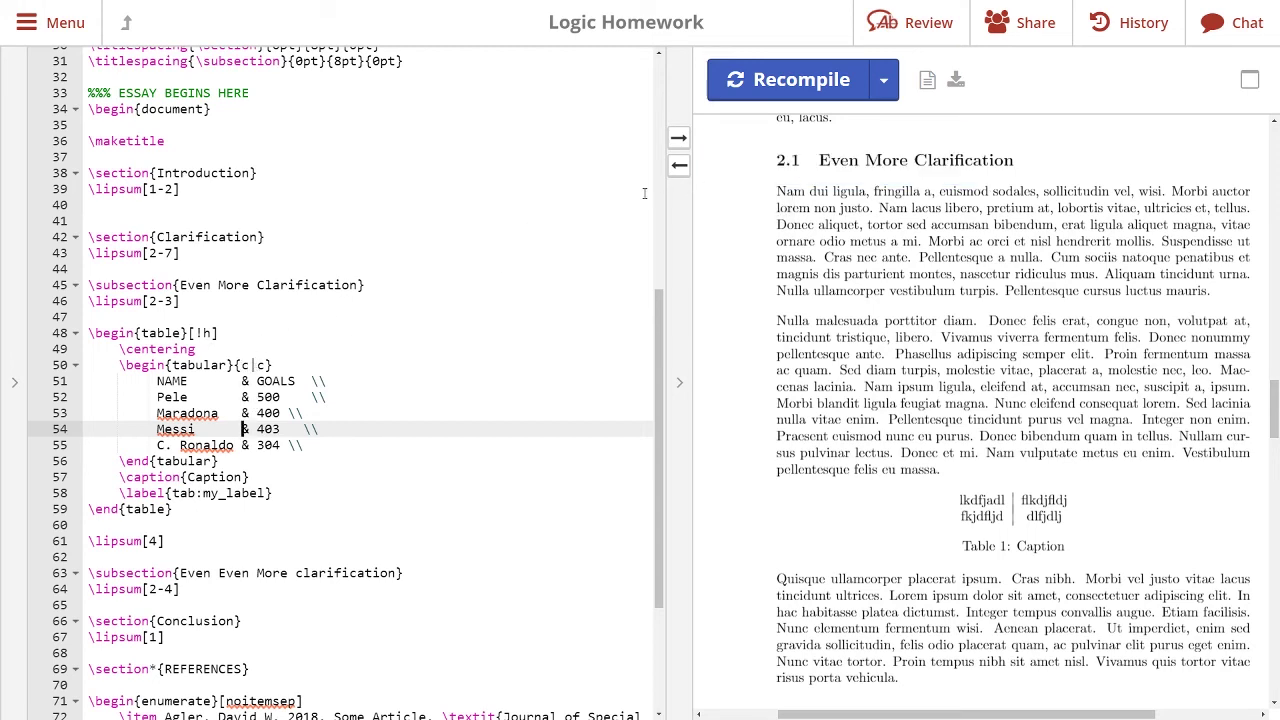
Recompile to show Table 1 with NAME and GOALS for Pele, Maradona, Messi and C. Ronaldo
{"action": "left_click", "coordinate": [790, 88]}
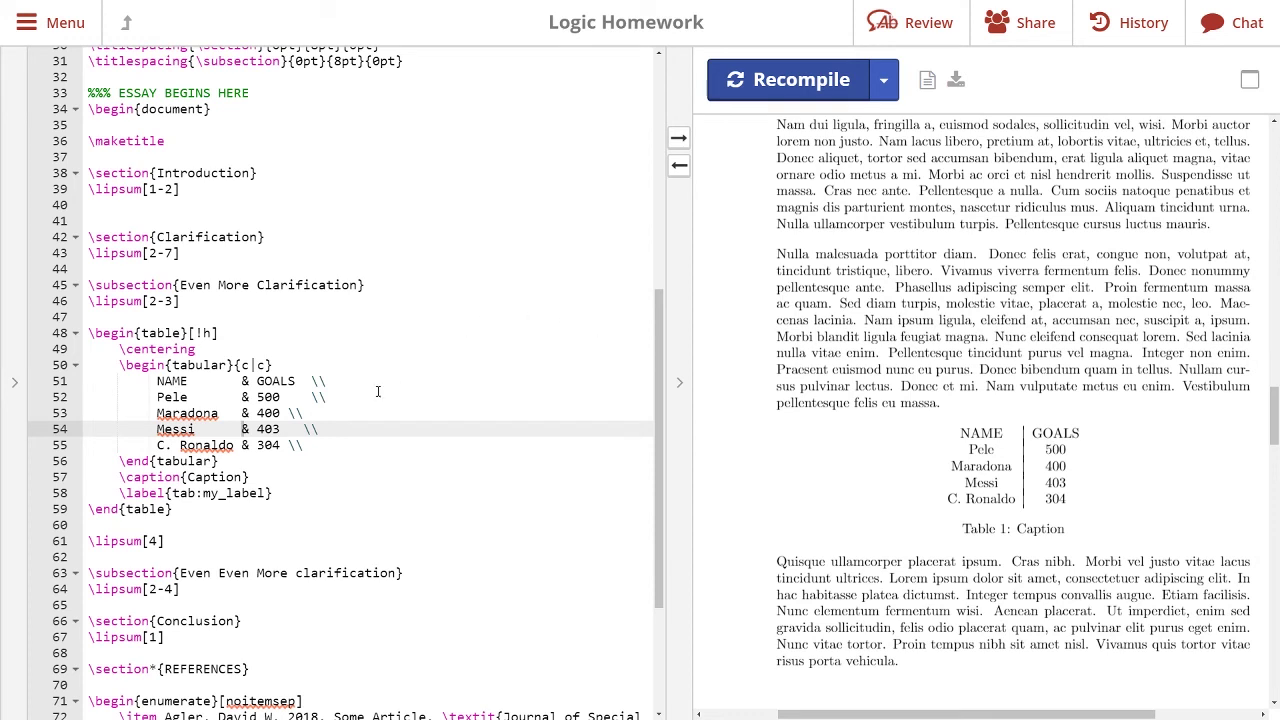
{"action": "double_click", "coordinate": [172, 382]}
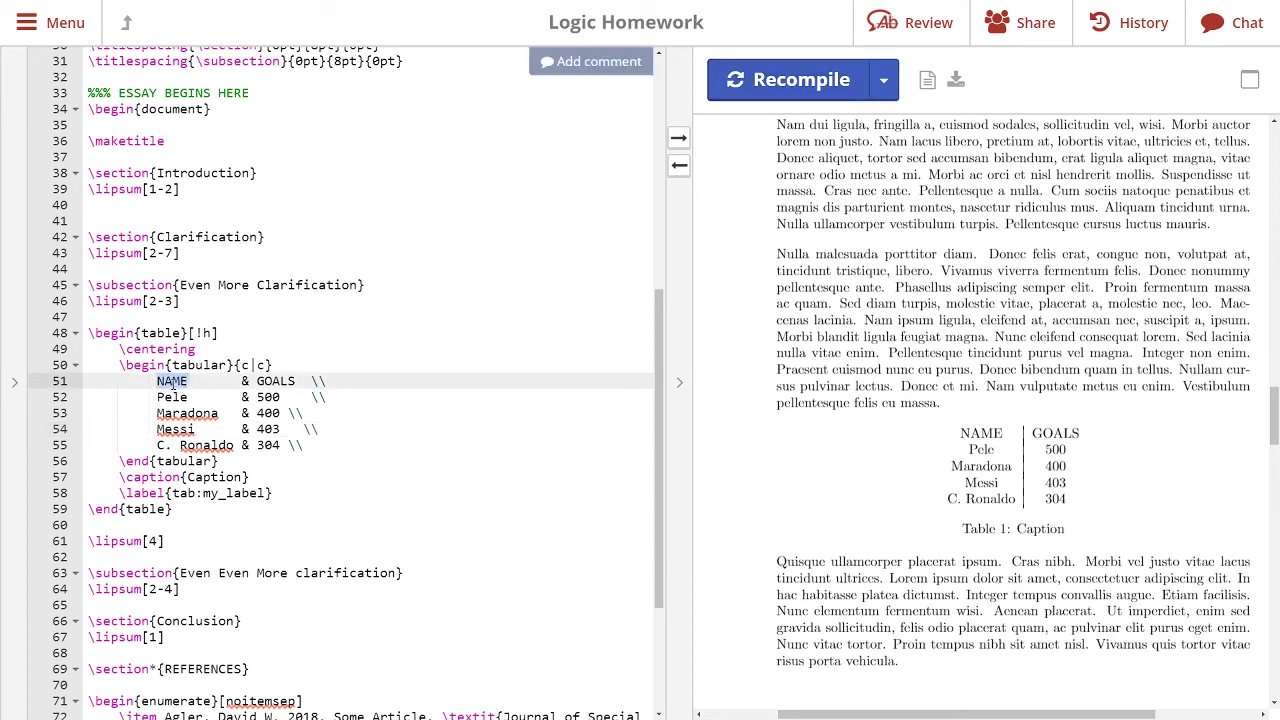
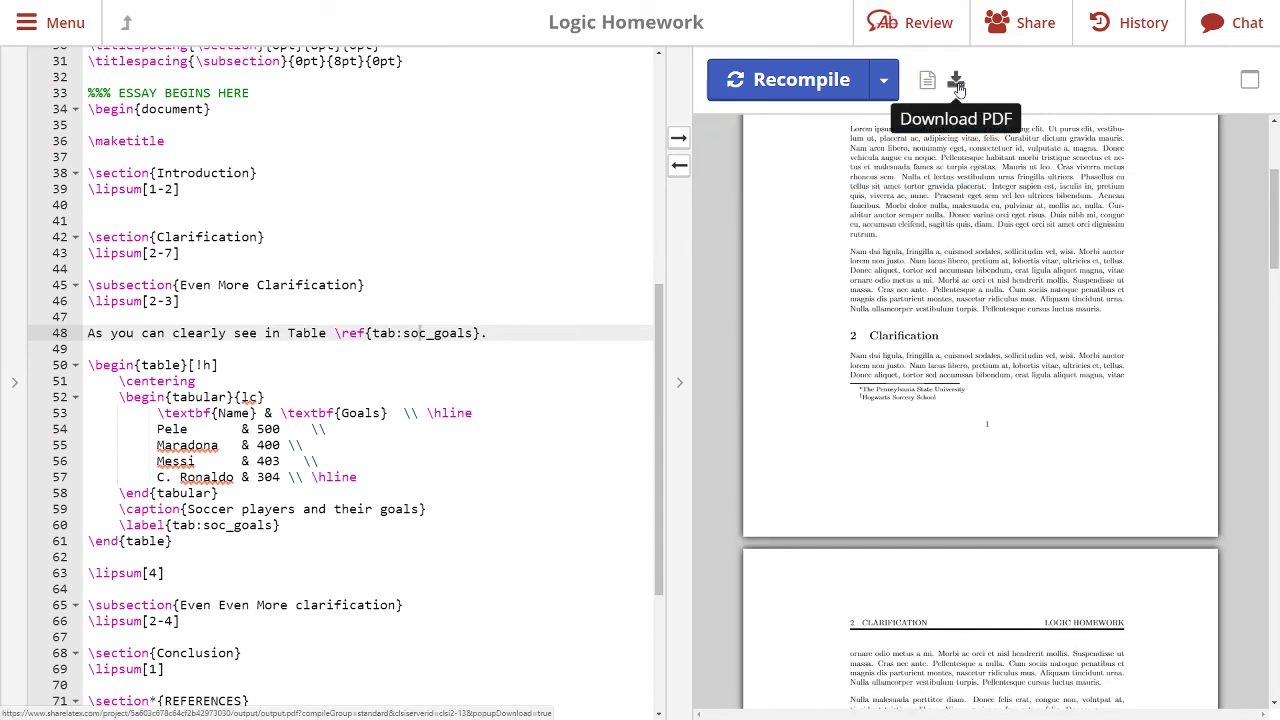
Download the compiled Logic Homework article as a PDF file
{"action": "left_click", "coordinate": [956, 82]}
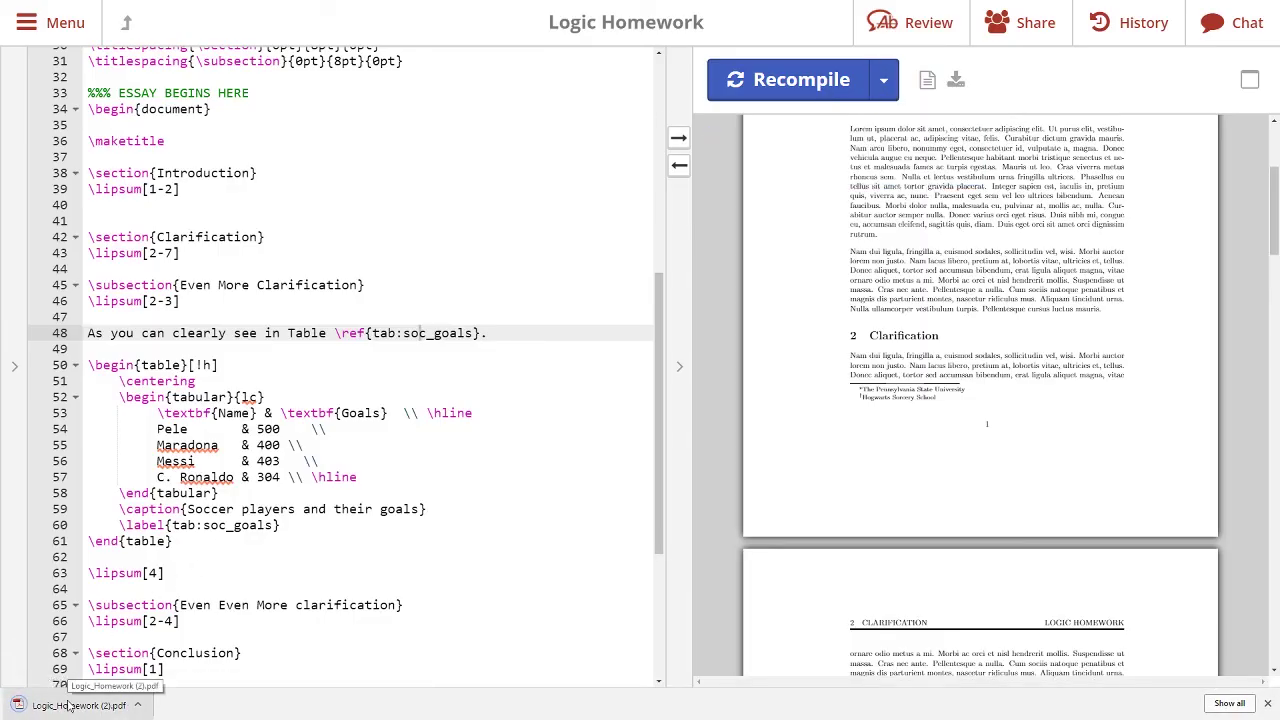
{"action": "left_click", "coordinate": [70, 704]}
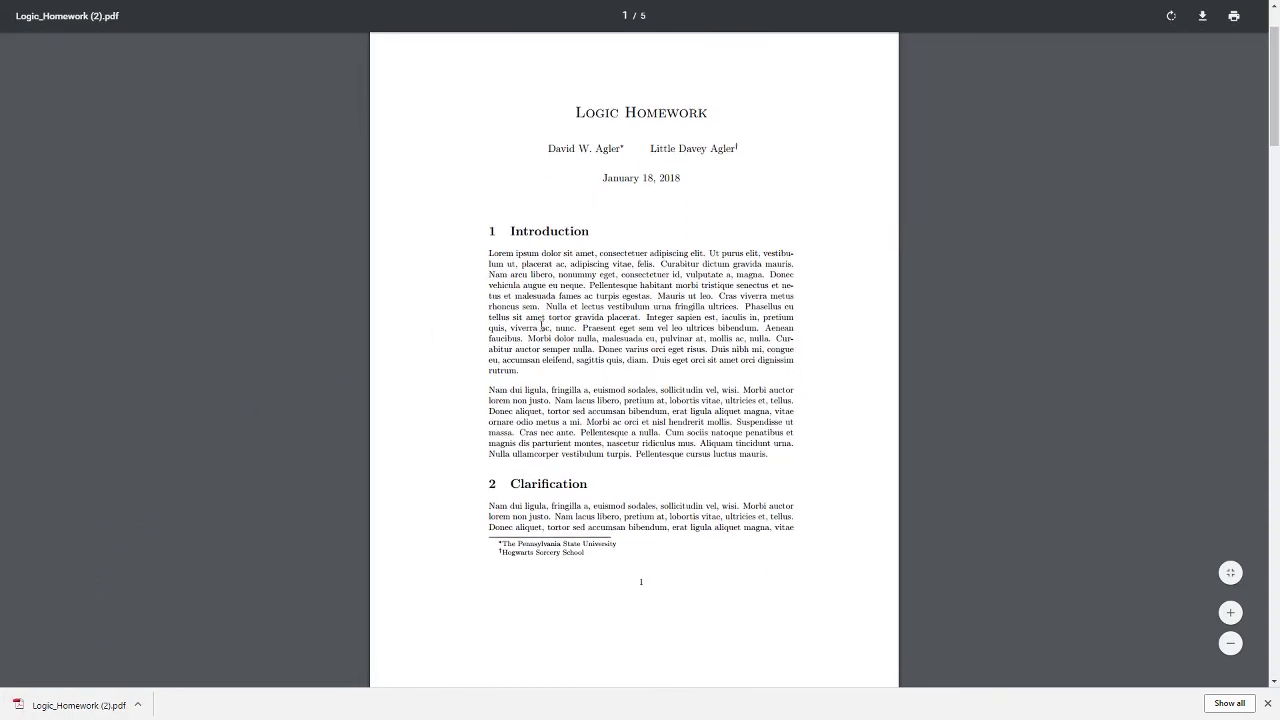
{"action": "scroll", "coordinate": [480, 166], "scroll_direction": "down", "scroll_amount": 2}
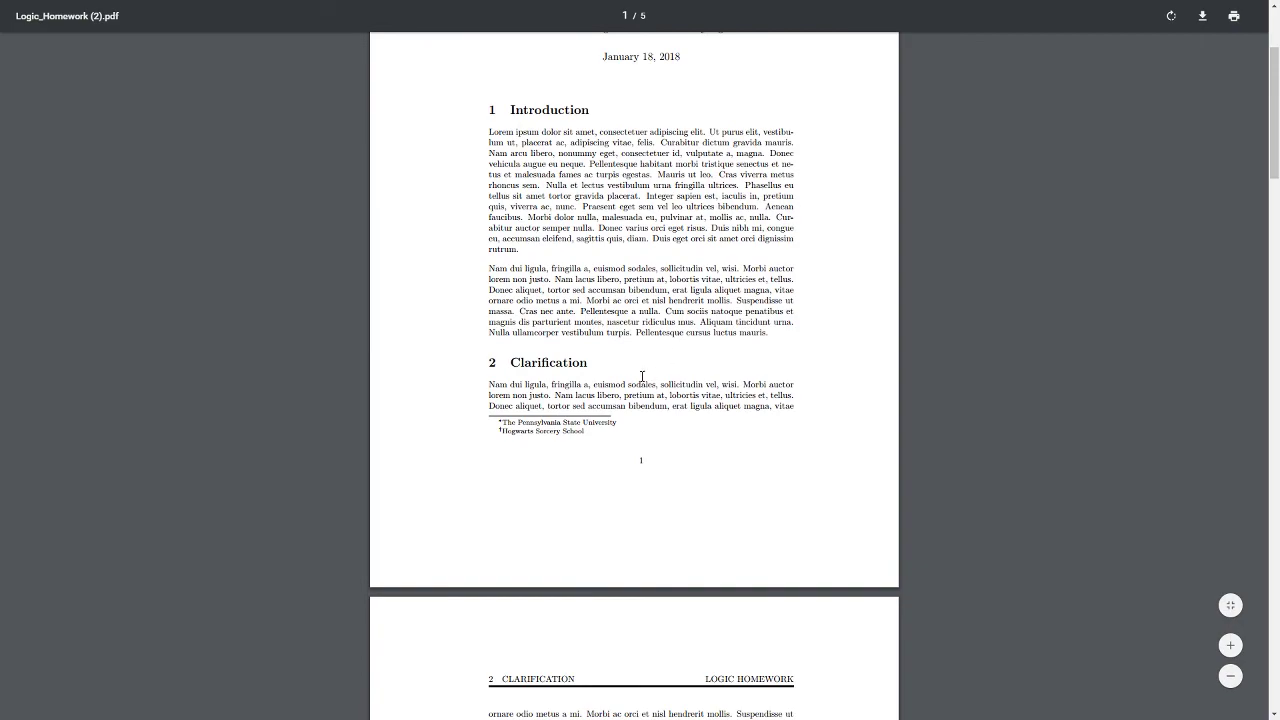
{"action": "scroll", "coordinate": [600, 372], "scroll_direction": "down", "scroll_amount": 1}
{"action": "scroll", "coordinate": [574, 320], "scroll_direction": "down", "scroll_amount": 3}
{"action": "scroll", "coordinate": [569, 320], "scroll_direction": "down", "scroll_amount": 6}
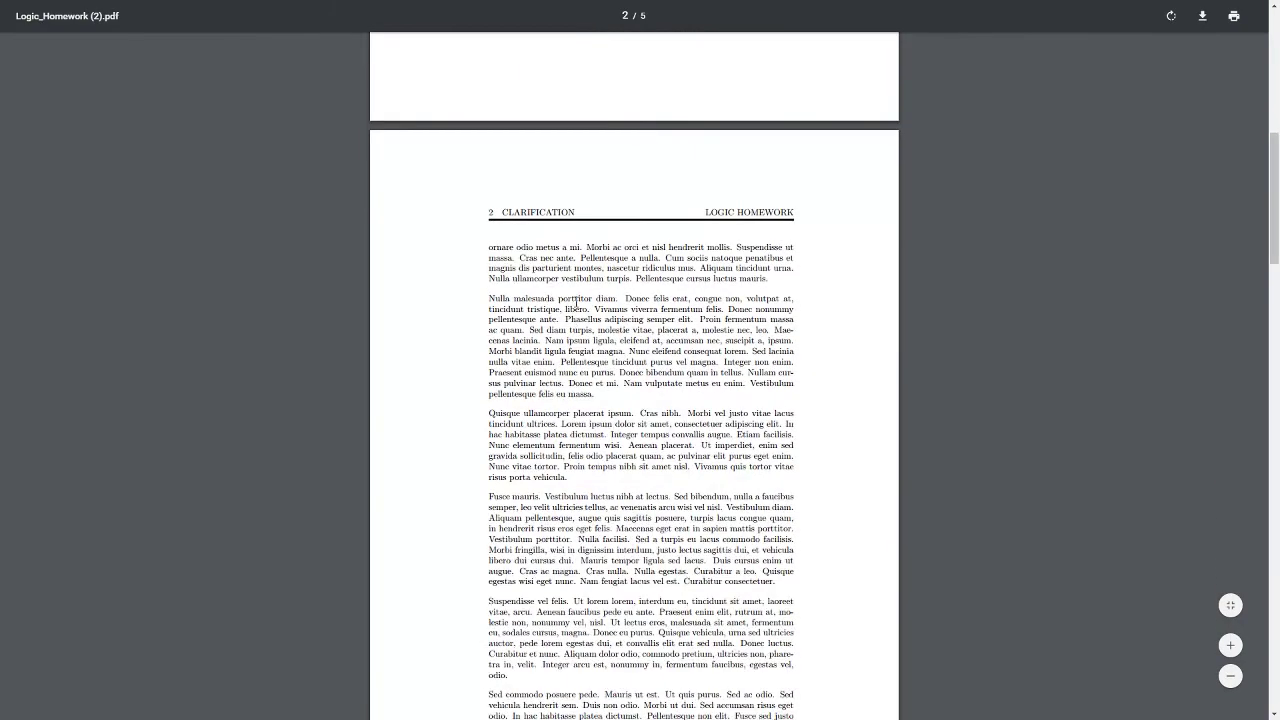
{"action": "scroll", "coordinate": [565, 325], "scroll_direction": "down", "scroll_amount": 3}
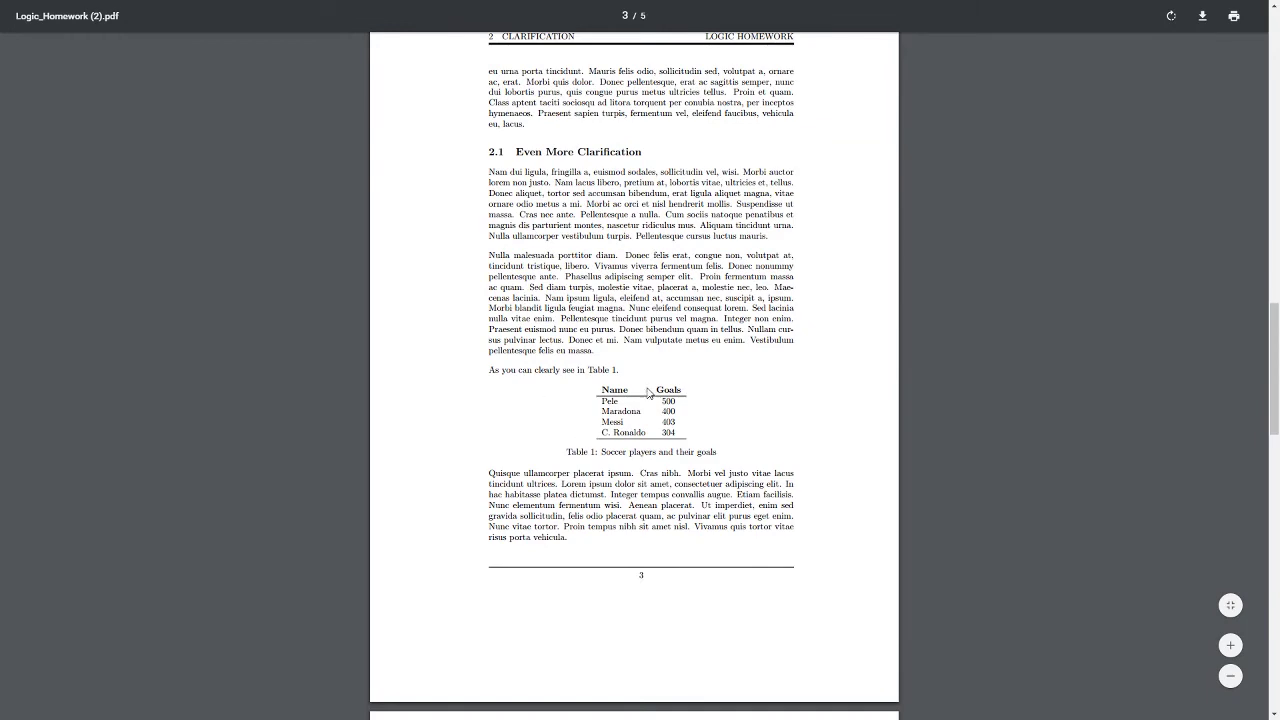
{"action": "left_click_drag", "start_coordinate": [592, 370], "coordinate": [620, 370]}
{"action": "scroll", "coordinate": [620, 372], "scroll_direction": "down", "scroll_amount": 6}
{"action": "scroll", "coordinate": [546, 411], "scroll_direction": "down", "scroll_amount": 6}
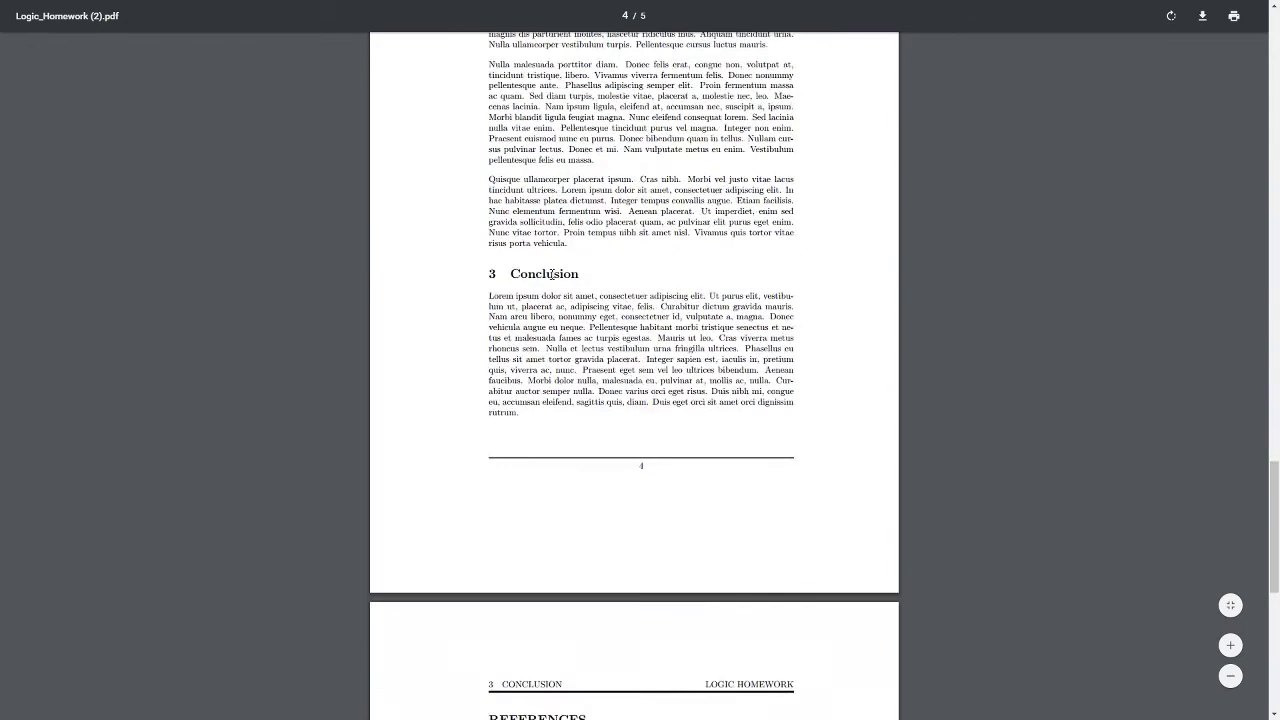
{"action": "left_click_drag", "start_coordinate": [512, 345], "coordinate": [692, 432]}
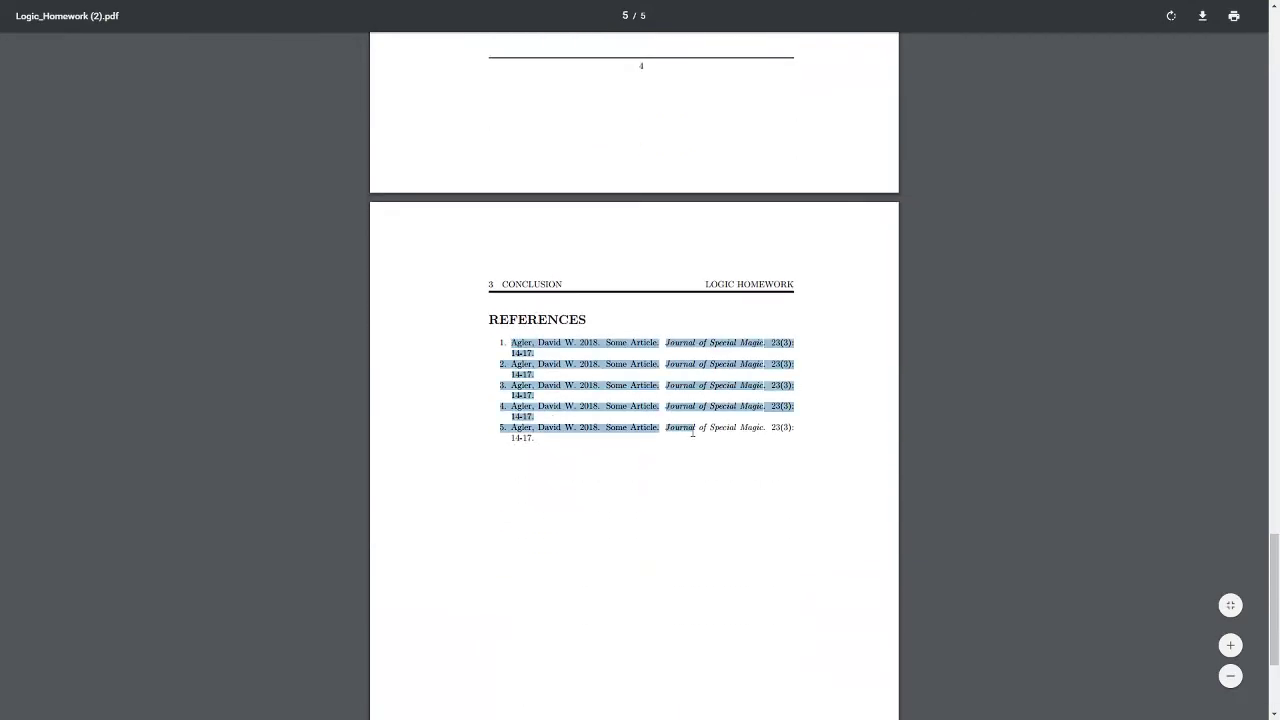
{"action": "scroll", "coordinate": [620, 421], "scroll_direction": "up", "scroll_amount": 3}
{"action": "scroll", "coordinate": [620, 421], "scroll_direction": "up", "scroll_amount": 5}
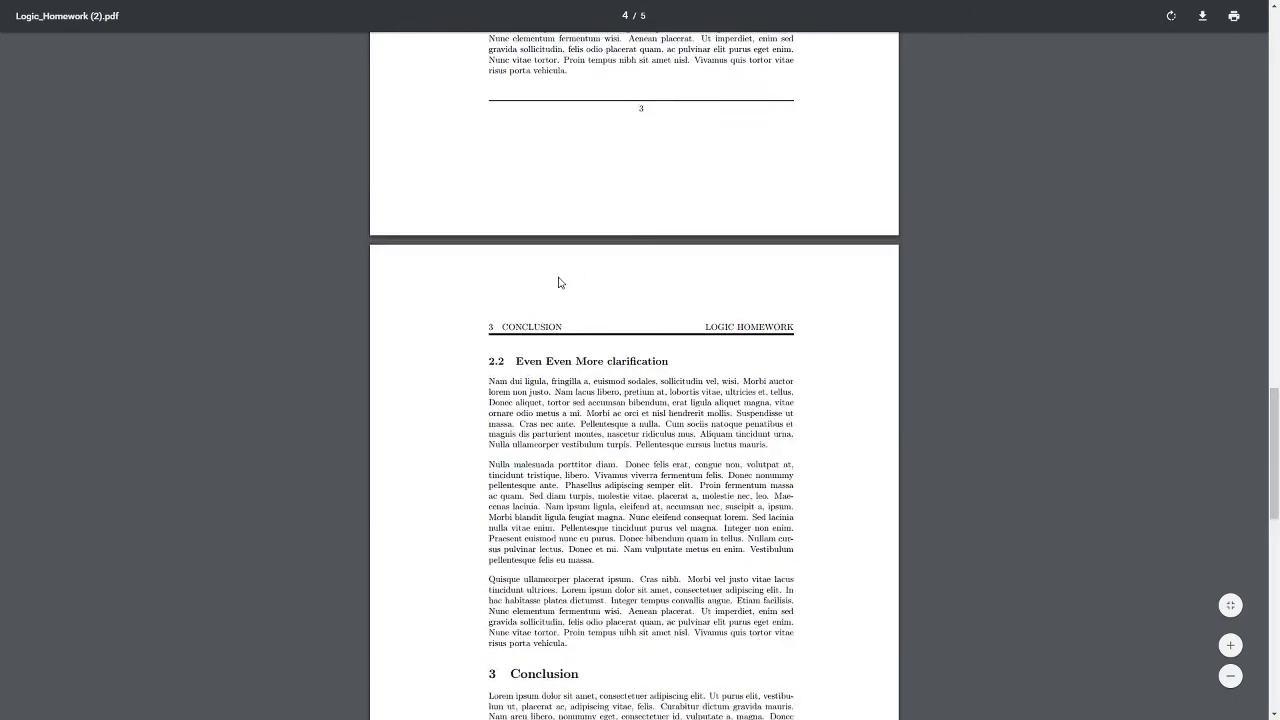
{"action": "scroll", "coordinate": [835, 344], "scroll_direction": "down", "scroll_amount": 3}
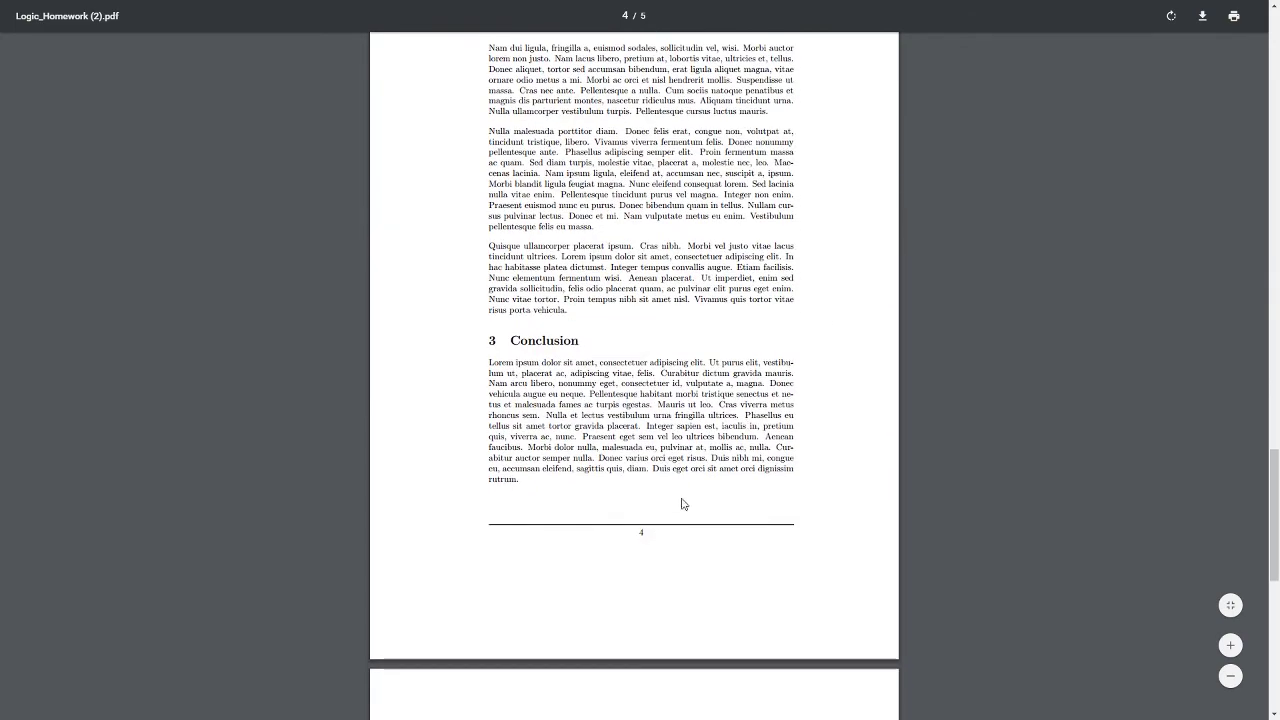
{"action": "scroll", "coordinate": [855, 512], "scroll_direction": "up", "scroll_amount": 6}
{"action": "scroll", "coordinate": [822, 520], "scroll_direction": "up", "scroll_amount": 9}
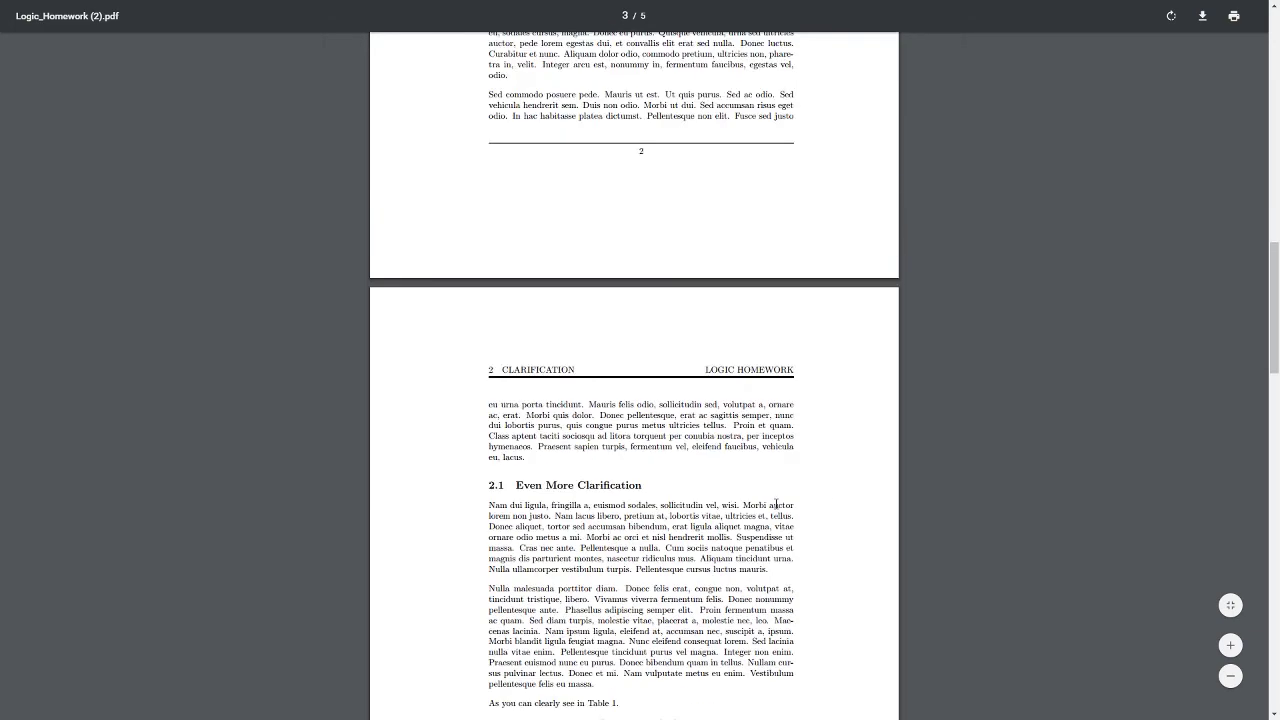
{"action": "scroll", "coordinate": [803, 489], "scroll_direction": "up", "scroll_amount": 7}
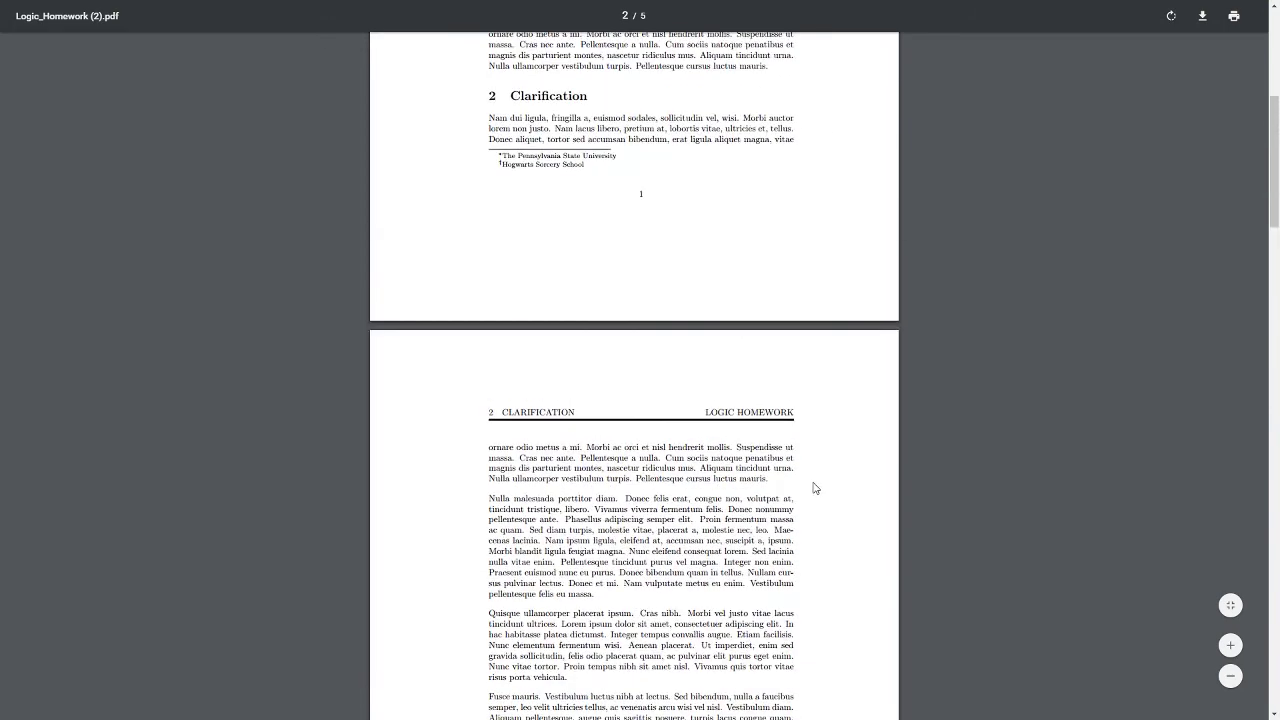
{"action": "scroll", "coordinate": [817, 480], "scroll_direction": "up", "scroll_amount": 3}
{"action": "scroll", "coordinate": [816, 485], "scroll_direction": "up", "scroll_amount": 2}
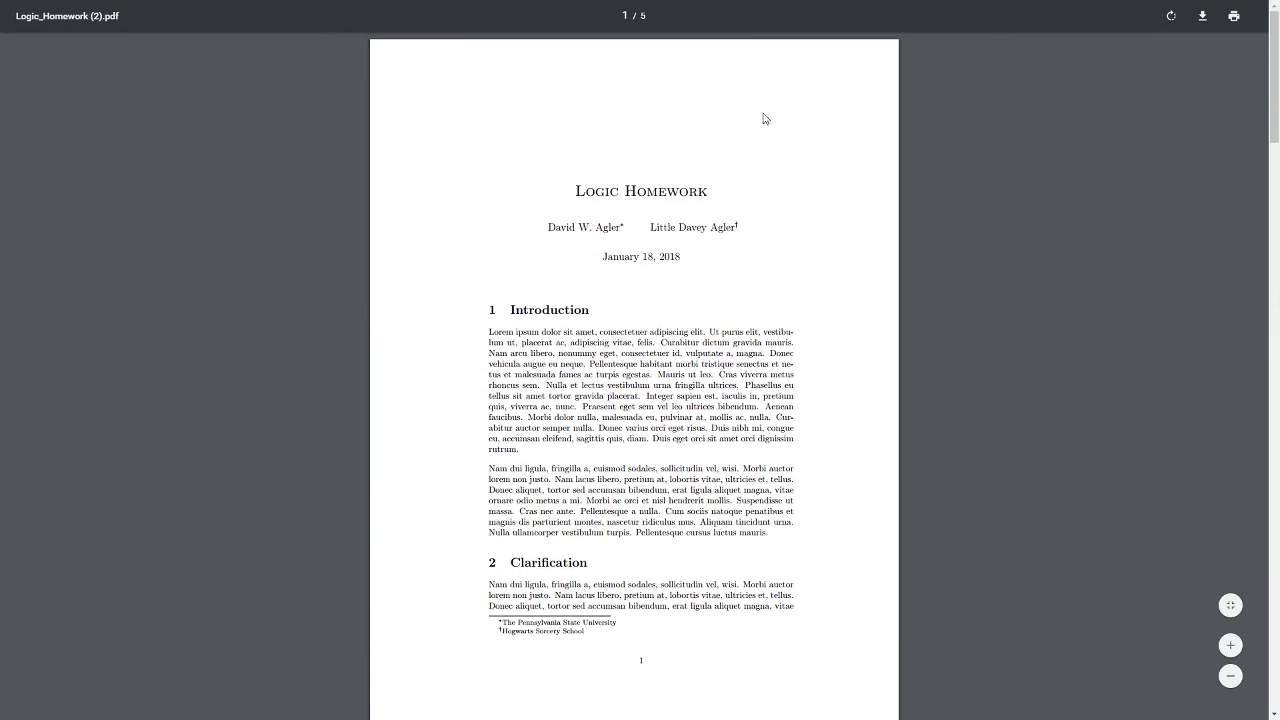
{"action": "key", "text": "ctrl+w"}
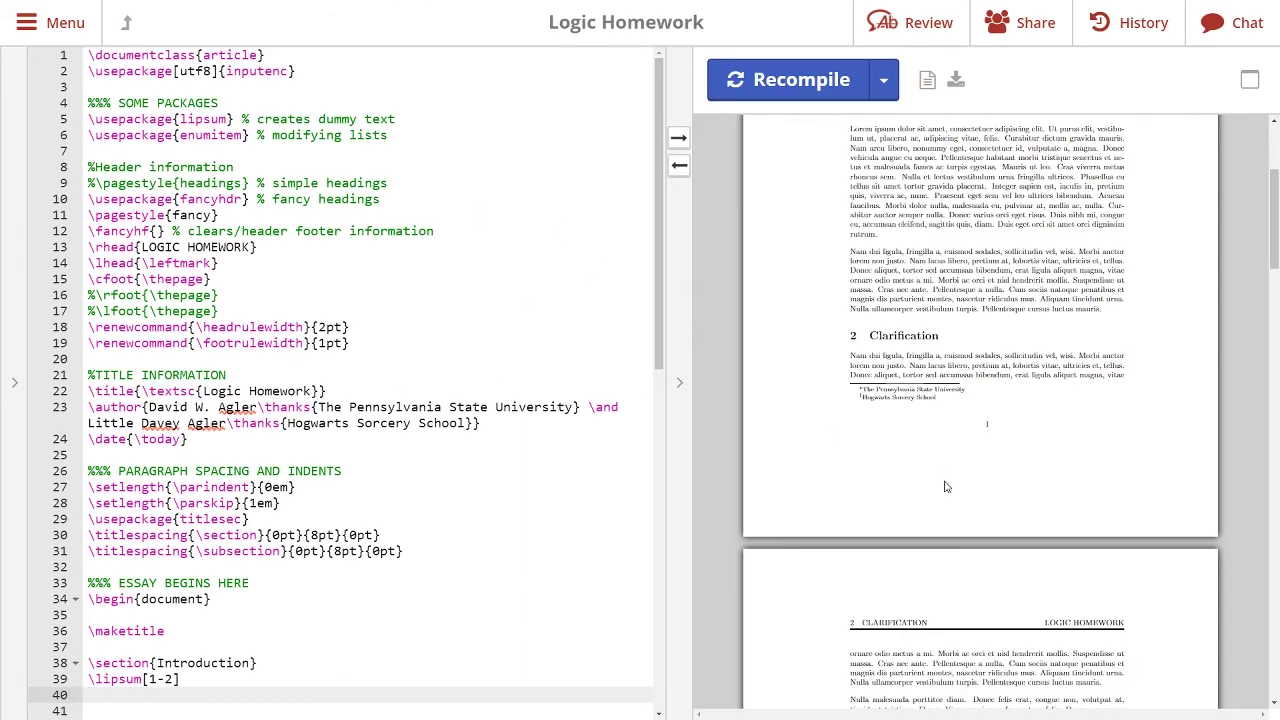
Scroll through the preview and source to review the Logic Homework document
{"action": "scroll", "coordinate": [958, 480], "scroll_direction": "up", "scroll_amount": 2}
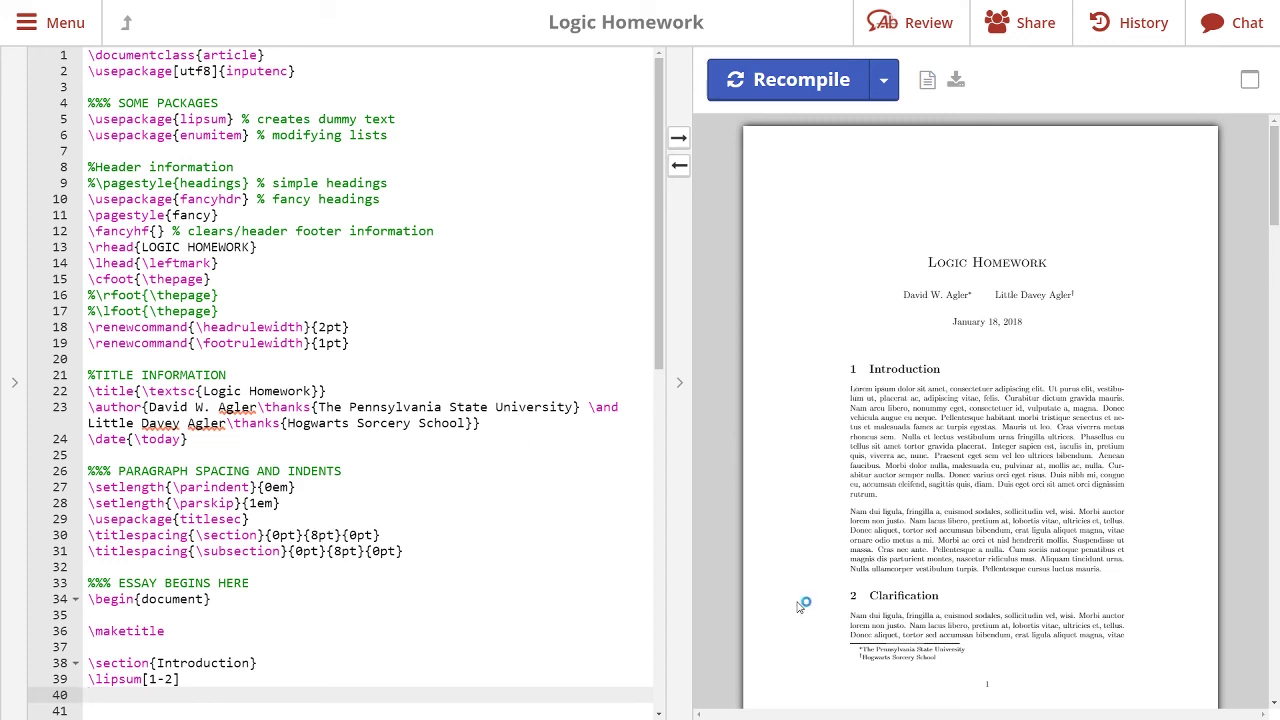
{"action": "scroll", "coordinate": [254, 556], "scroll_direction": "down", "scroll_amount": 3}
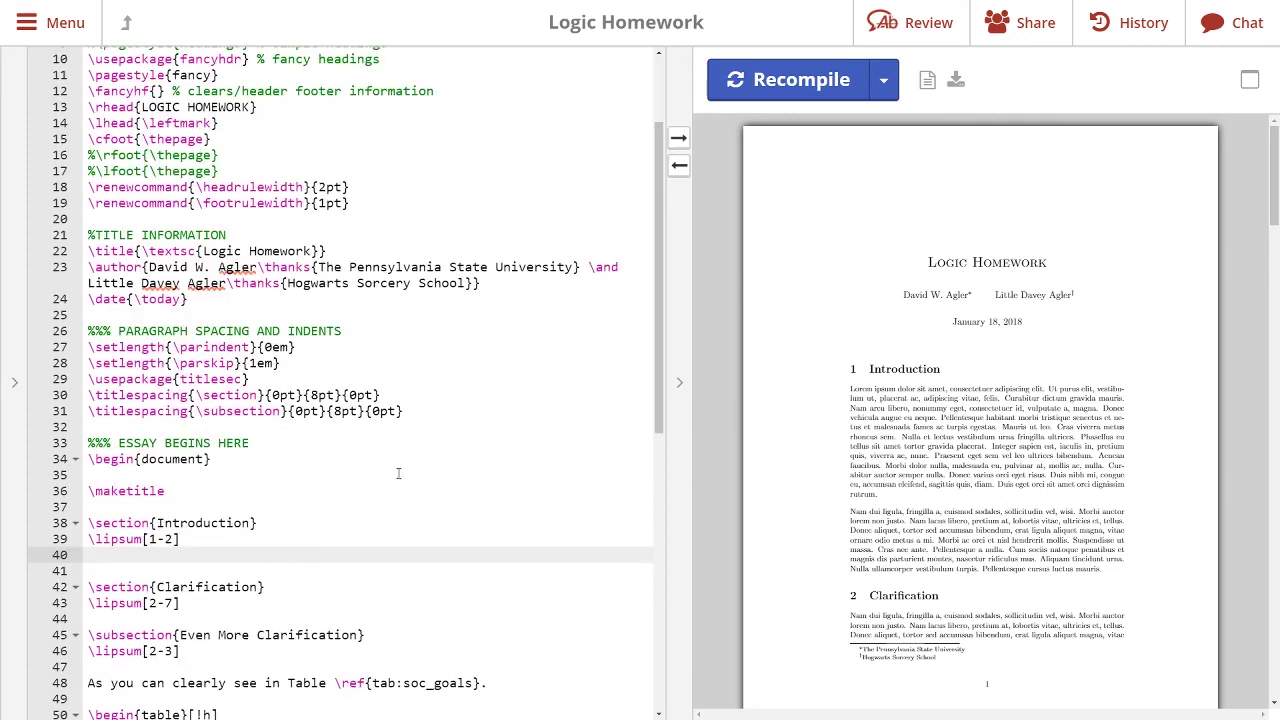
{"action": "scroll", "coordinate": [450, 380], "scroll_direction": "up", "scroll_amount": 3}
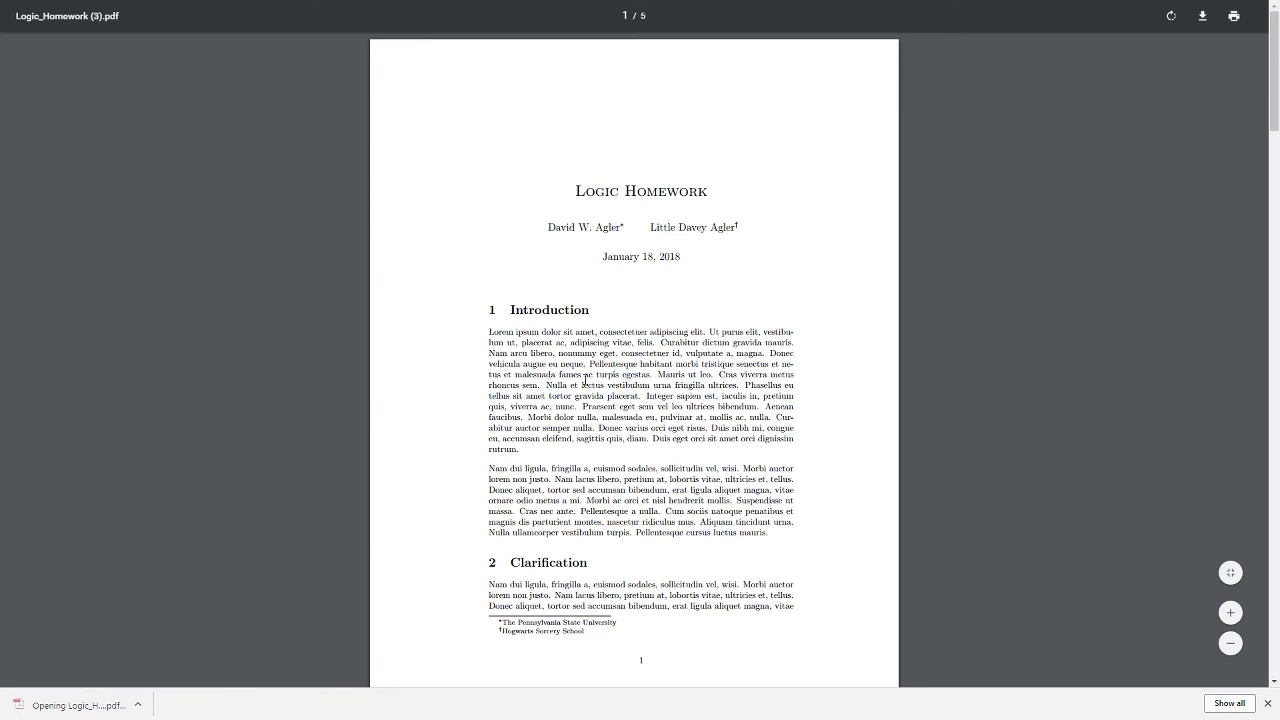
Show the homework PDF full screen with F11
{"action": "key", "text": "F11"}
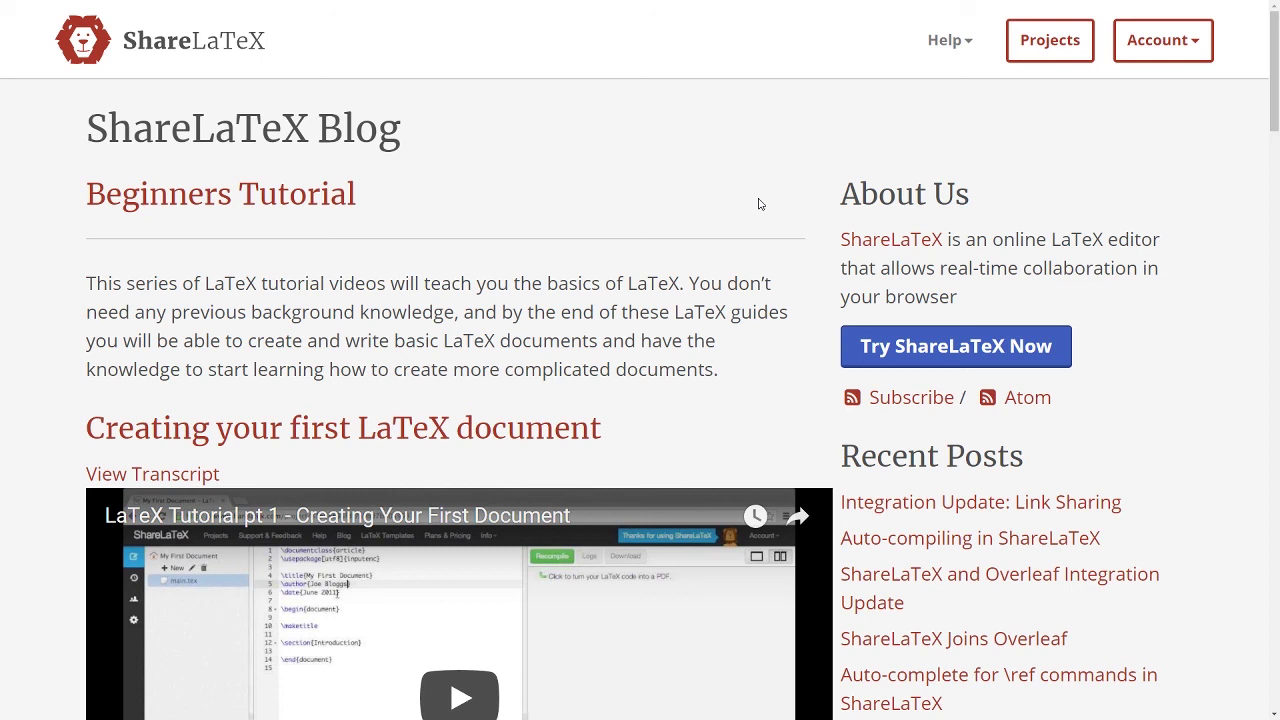
Scroll down the Beginners Tutorial video list, from Images in LaTeX to Longer Documents
{"action": "scroll", "coordinate": [758, 204], "scroll_direction": "down", "scroll_amount": 11}
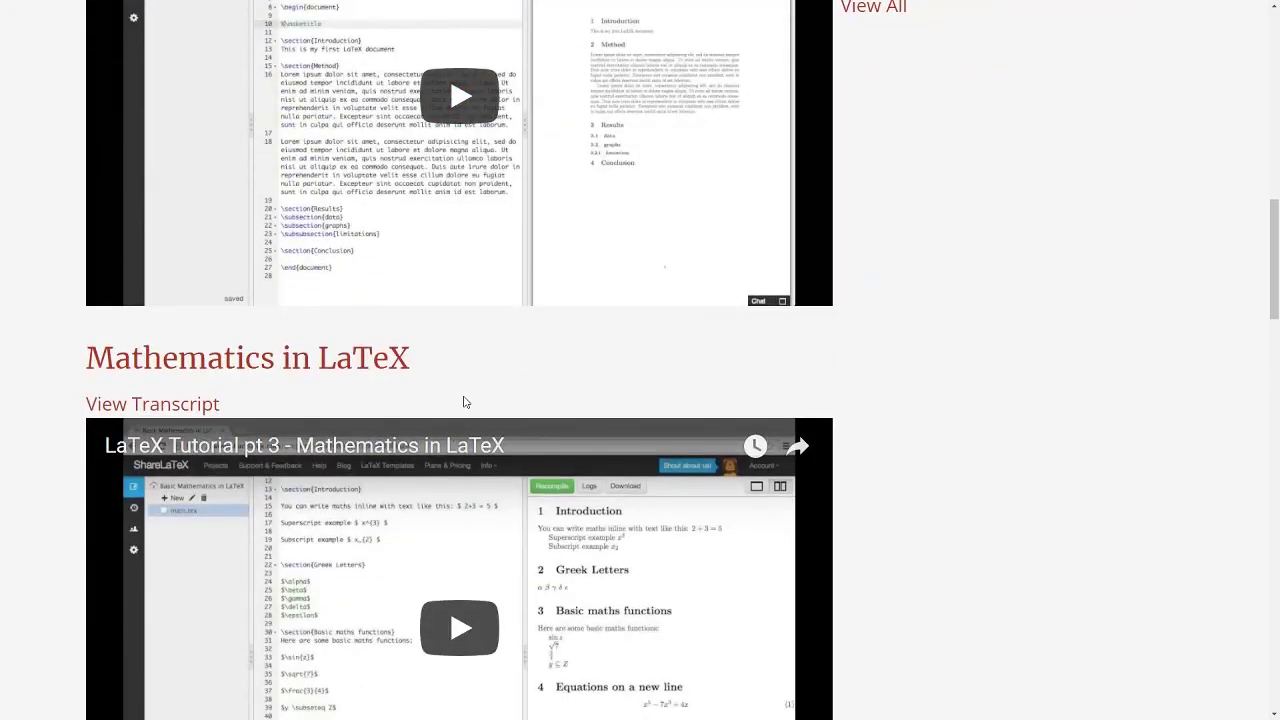
{"action": "scroll", "coordinate": [997, 414], "scroll_direction": "down", "scroll_amount": 7}
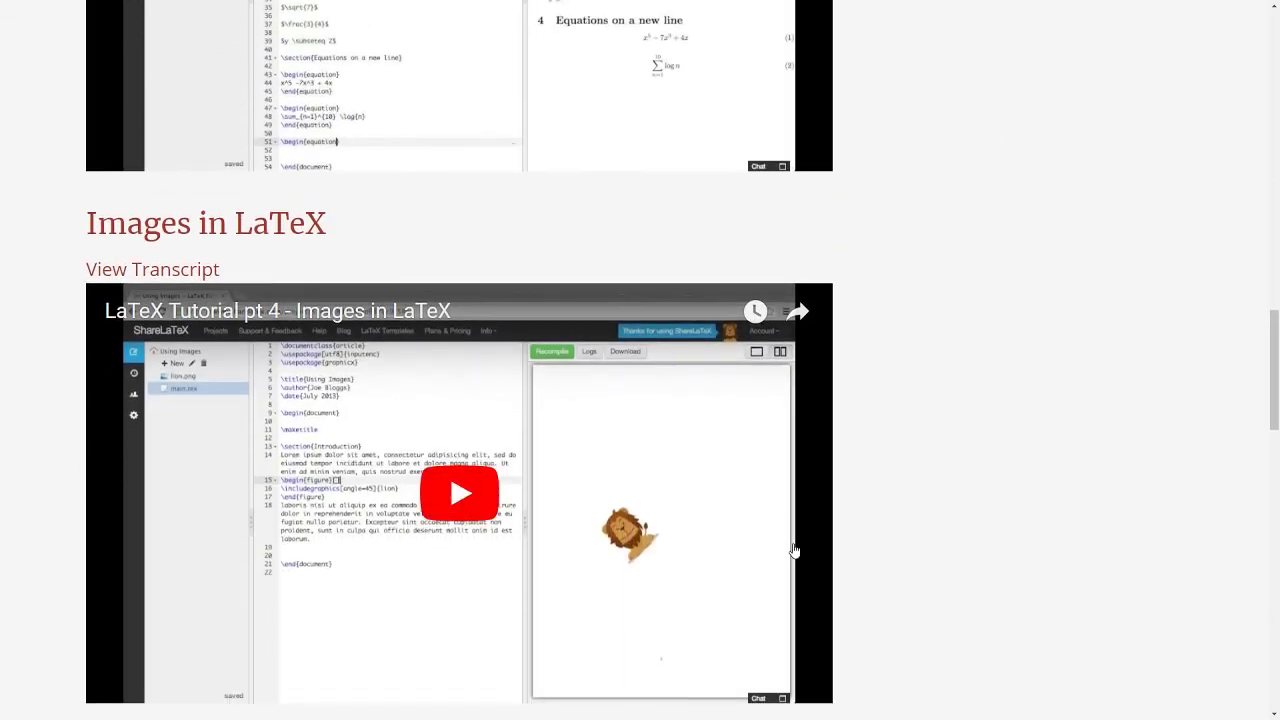
{"action": "scroll", "coordinate": [1028, 497], "scroll_direction": "down", "scroll_amount": 6}
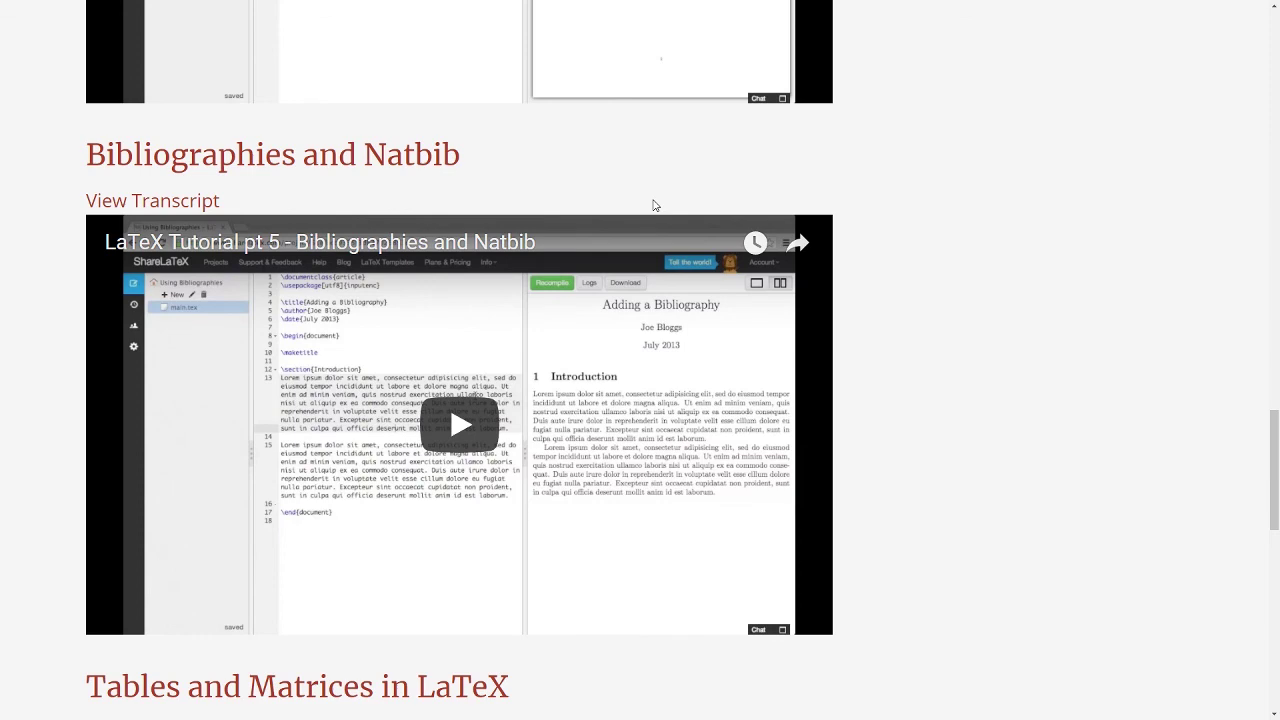
{"action": "scroll", "coordinate": [655, 205], "scroll_direction": "down", "scroll_amount": 5}
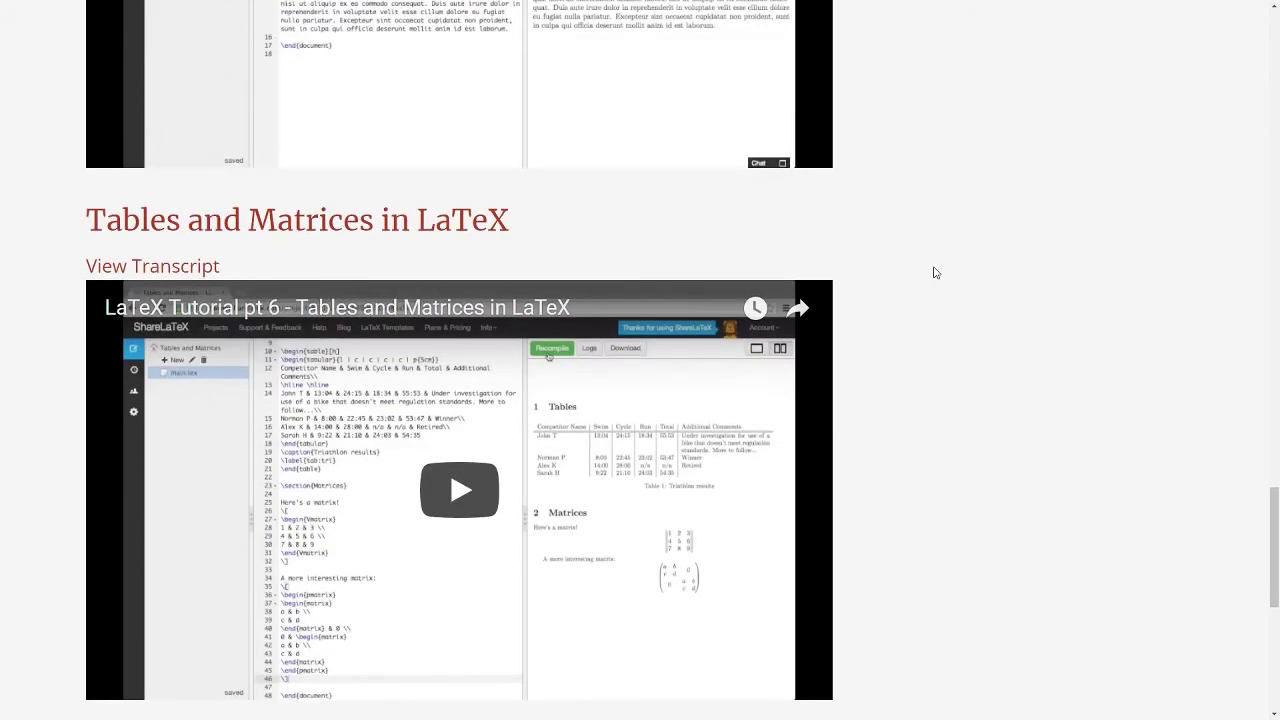
{"action": "scroll", "coordinate": [940, 270], "scroll_direction": "down", "scroll_amount": 5}
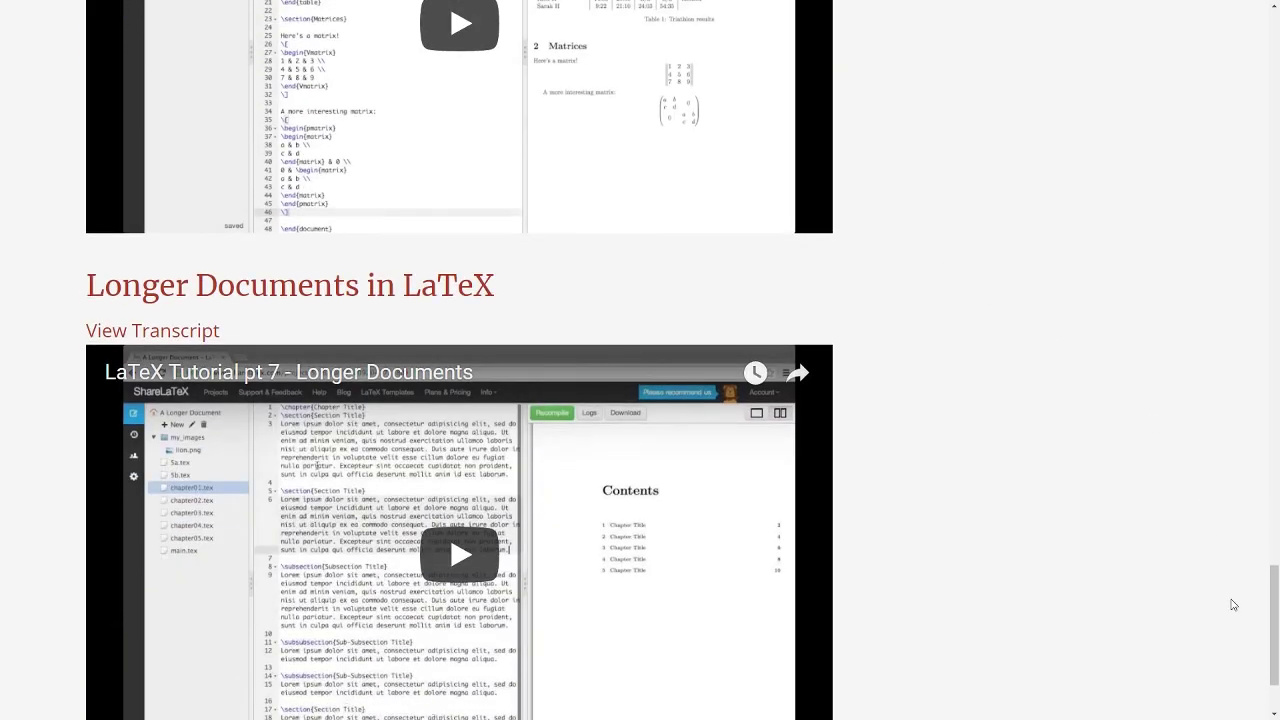
{"action": "left_click_drag", "start_coordinate": [1274, 622], "coordinate": [1274, 447]}
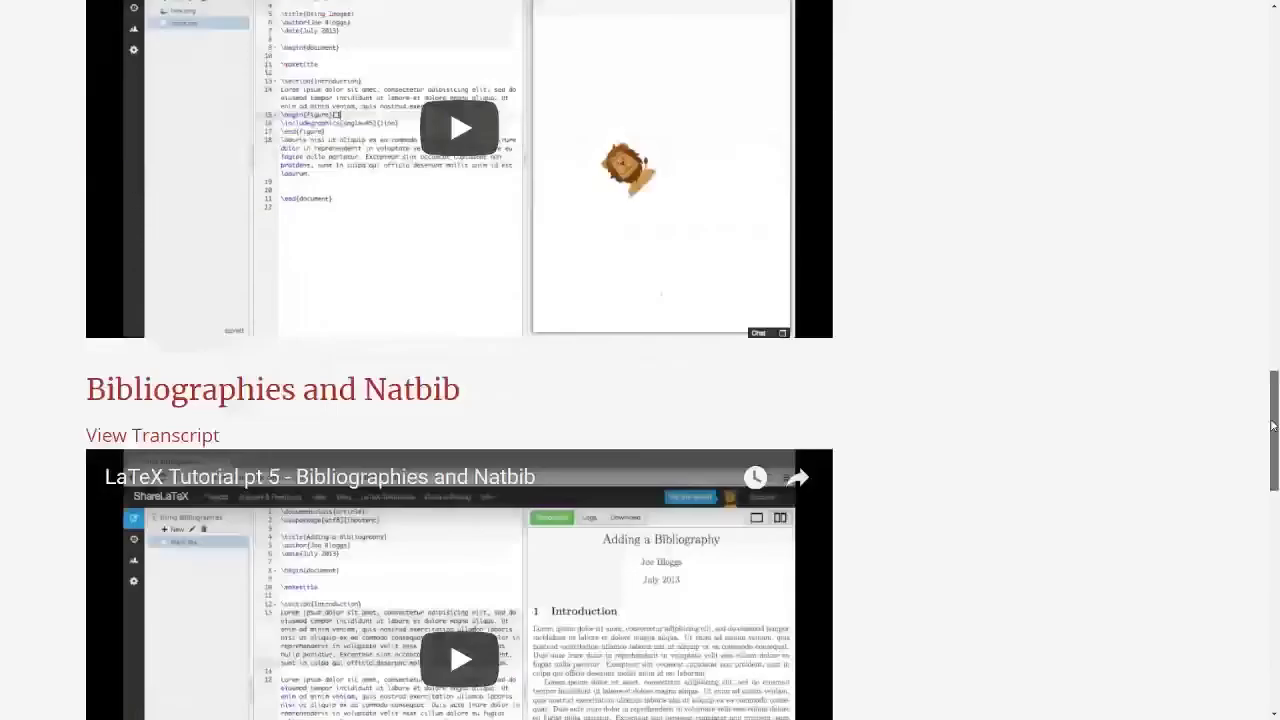